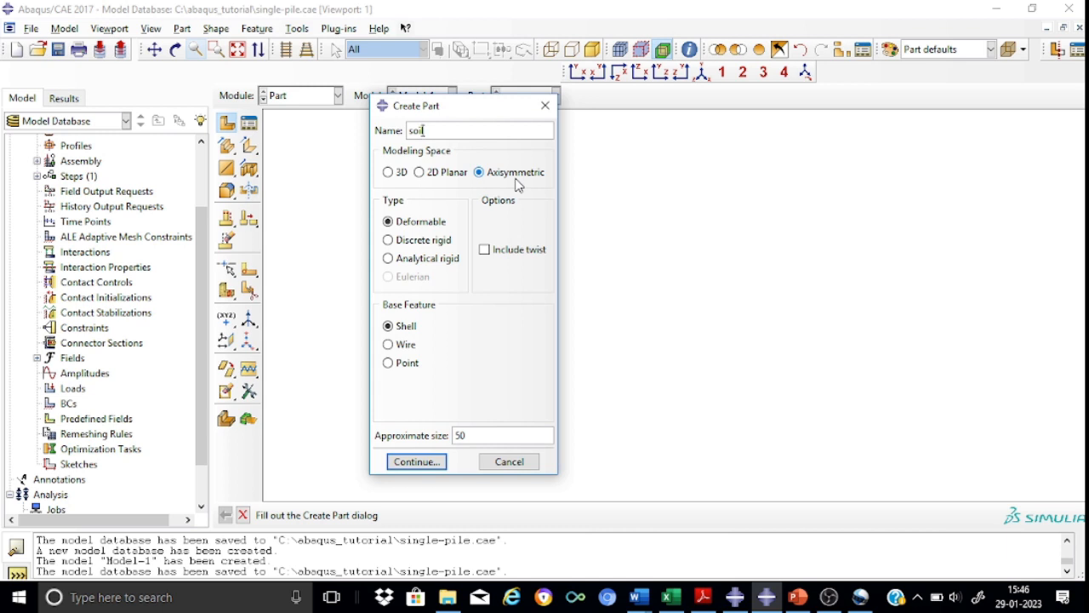
Create the axisymmetric deformable shell part "soil" with approximate size 50 from a rectangle with corners at 0,0 and 15,25.
{"action": "left_click", "coordinate": [464, 437]}
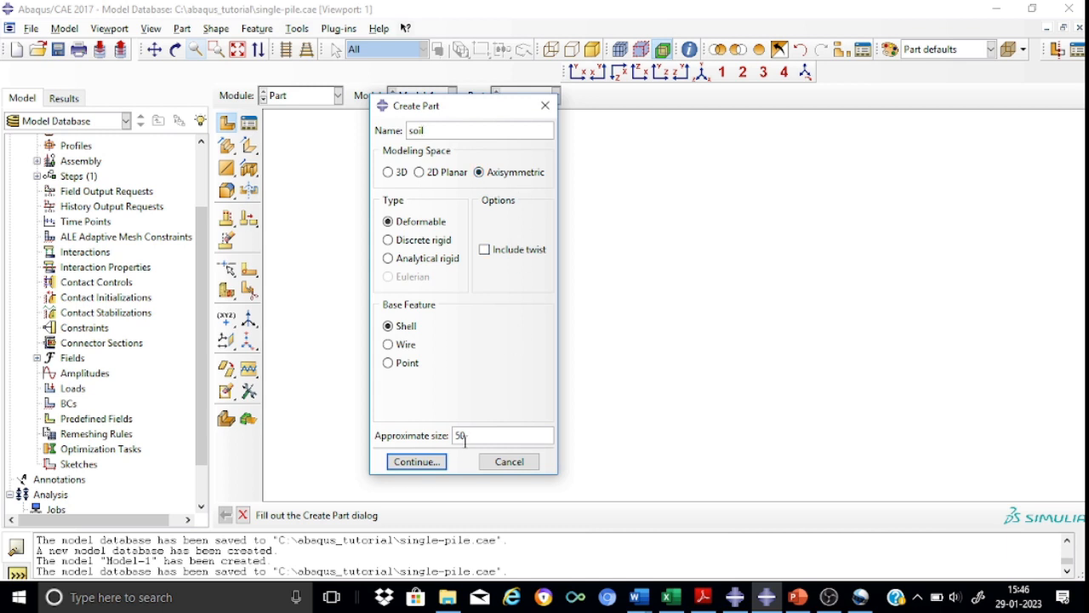
{"action": "left_click", "coordinate": [429, 466]}
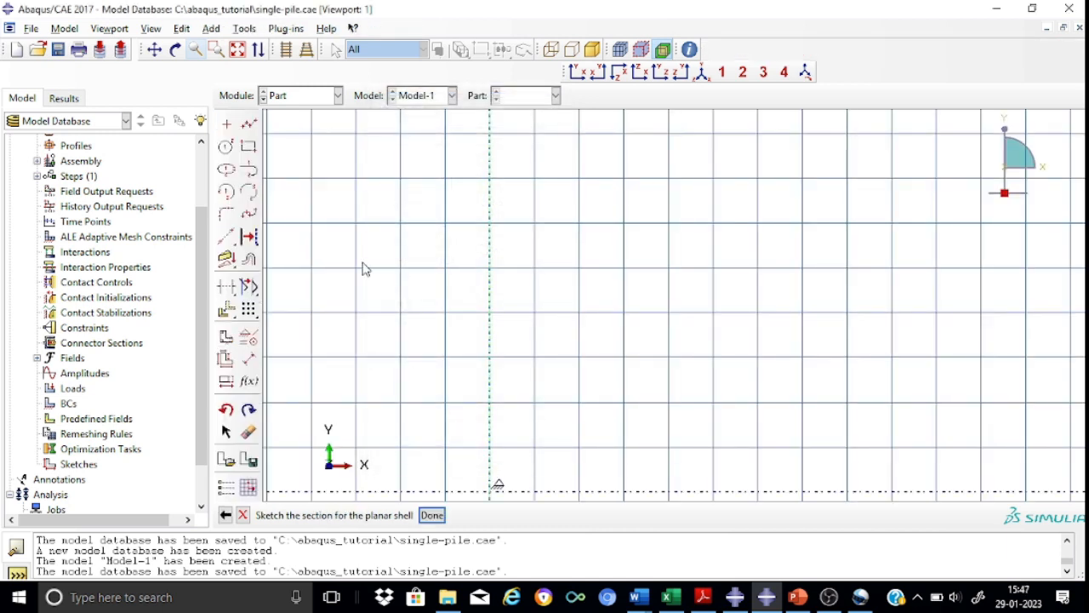
{"action": "left_click", "coordinate": [248, 148]}
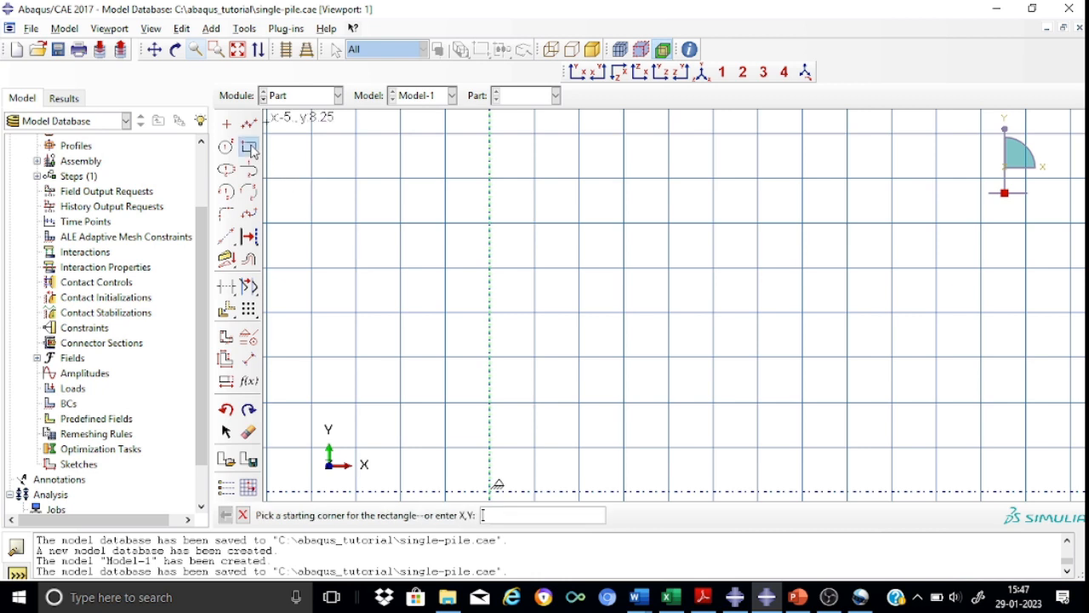
{"action": "type", "text": "0,0"}
{"action": "key", "text": "Return"}
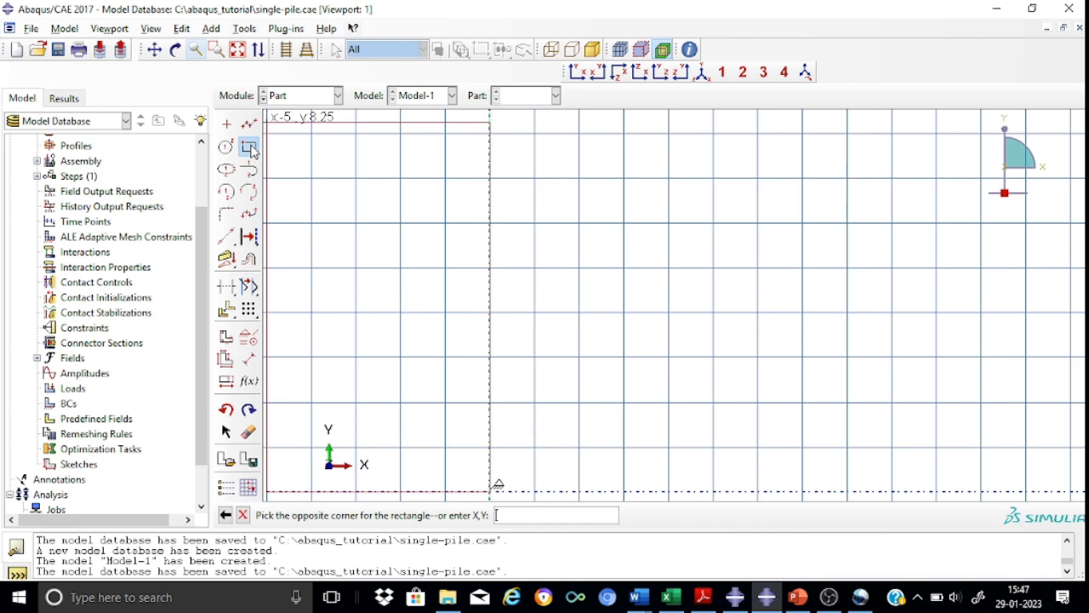
{"action": "type", "text": "15,25"}
{"action": "key", "text": "Return"}
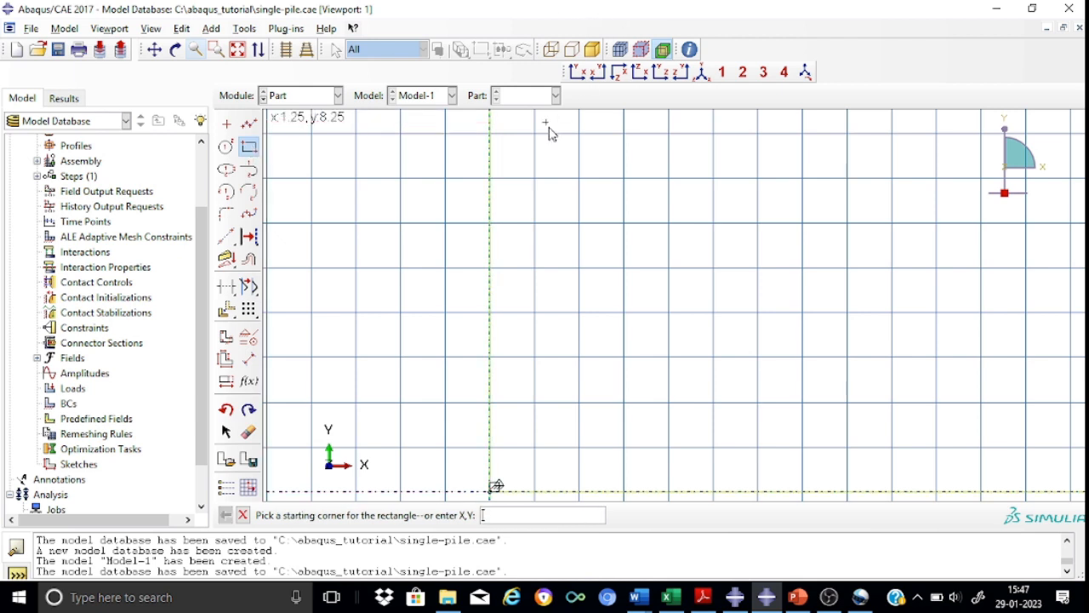
{"action": "scroll", "coordinate": [626, 229], "scroll_direction": "down", "scroll_amount": 5}
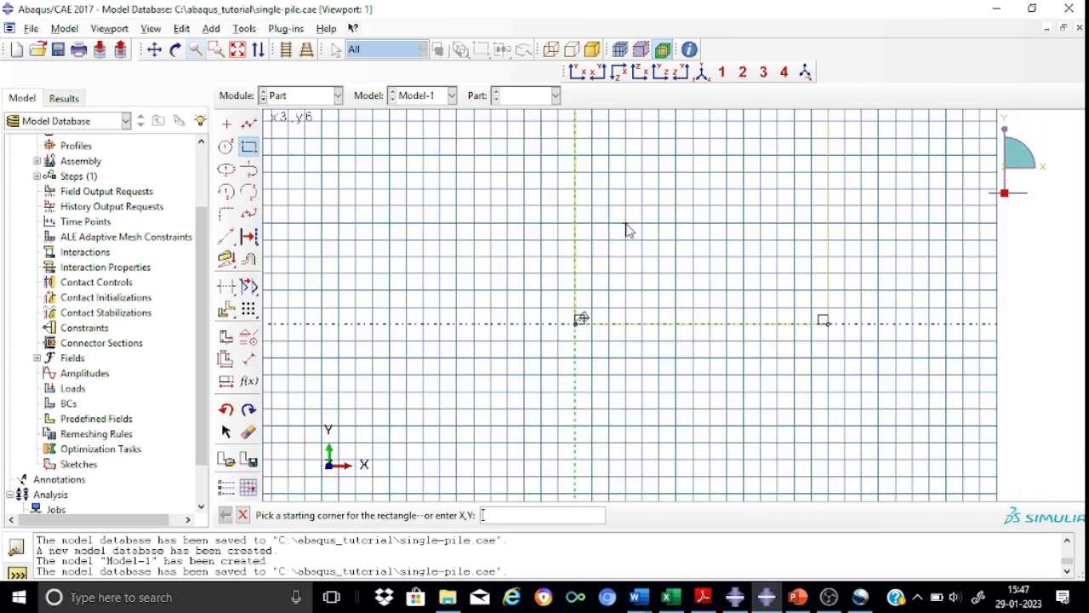
{"action": "scroll", "coordinate": [621, 237], "scroll_direction": "down", "scroll_amount": 5}
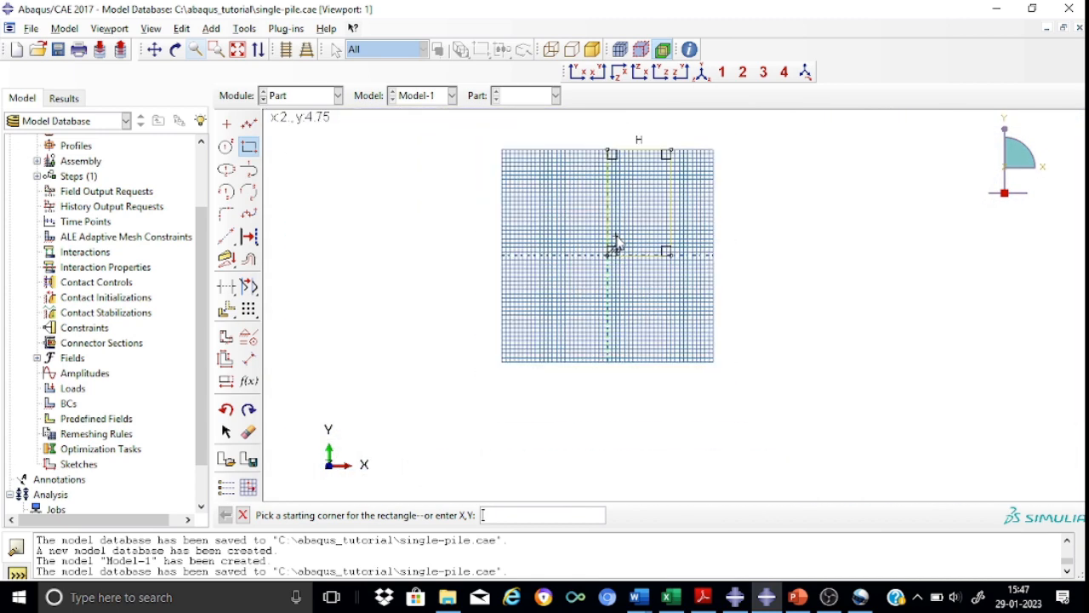
{"action": "left_click", "coordinate": [243, 515]}
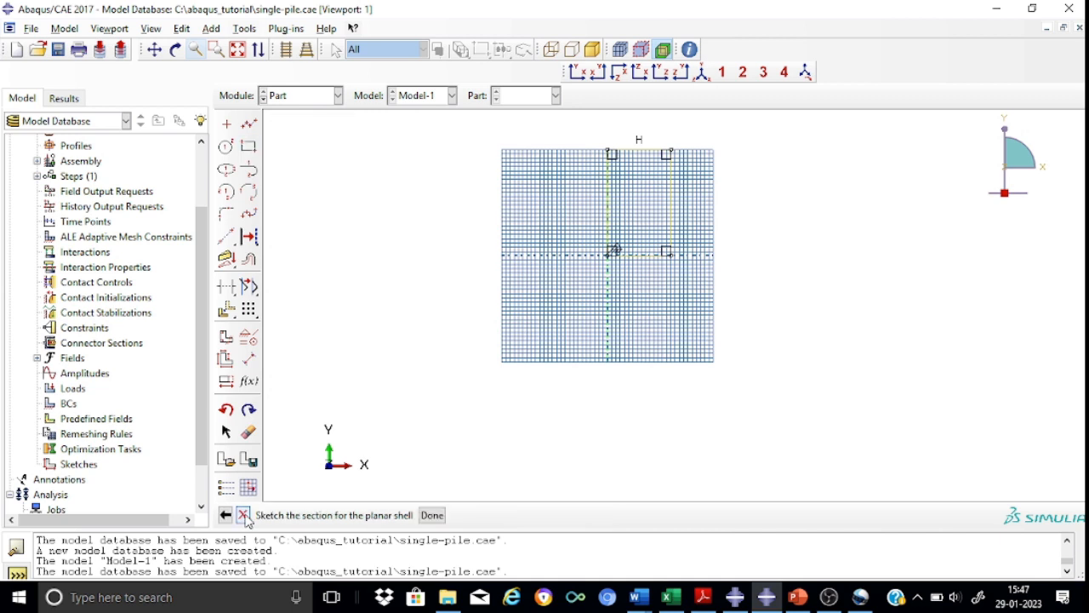
{"action": "left_click", "coordinate": [432, 515]}
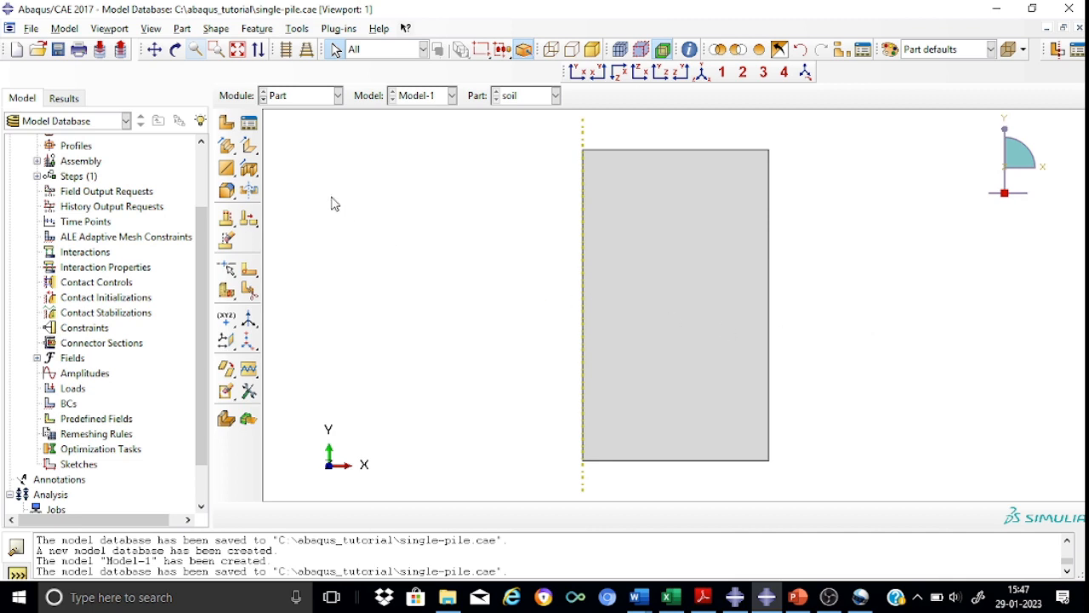
Start a second axisymmetric deformable shell part named "pile" with approximate size 50.
{"action": "left_click", "coordinate": [227, 125]}
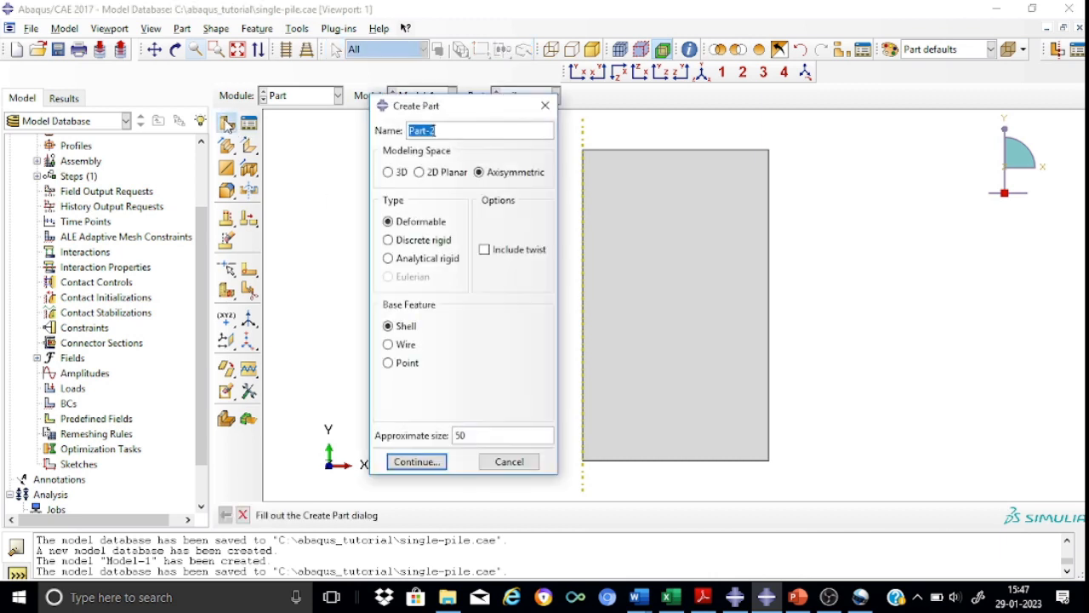
{"action": "left_click", "coordinate": [449, 130]}
{"action": "key", "text": "BackSpace"}
{"action": "key", "text": "BackSpace"}
{"action": "key", "text": "BackSpace"}
{"action": "key", "text": "BackSpace"}
{"action": "key", "text": "BackSpace"}
{"action": "key", "text": "BackSpace"}
{"action": "type", "text": "pile"}
{"action": "left_click", "coordinate": [416, 462]}
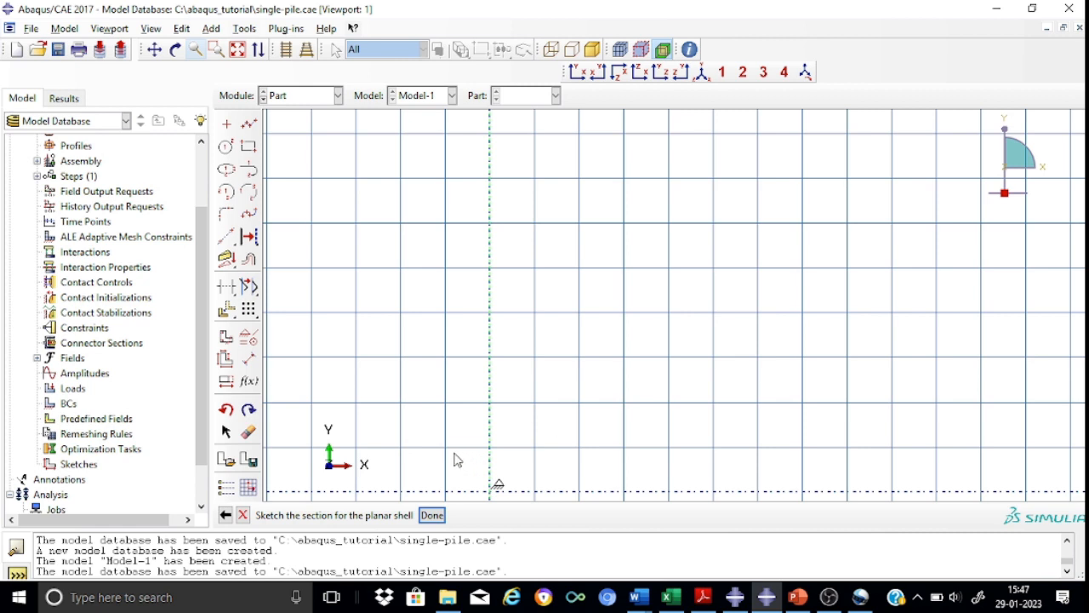
Sketch the pile section as a rectangle with corners at 0,0 and 0.3,16, and finish the part.
{"action": "left_click", "coordinate": [249, 147]}
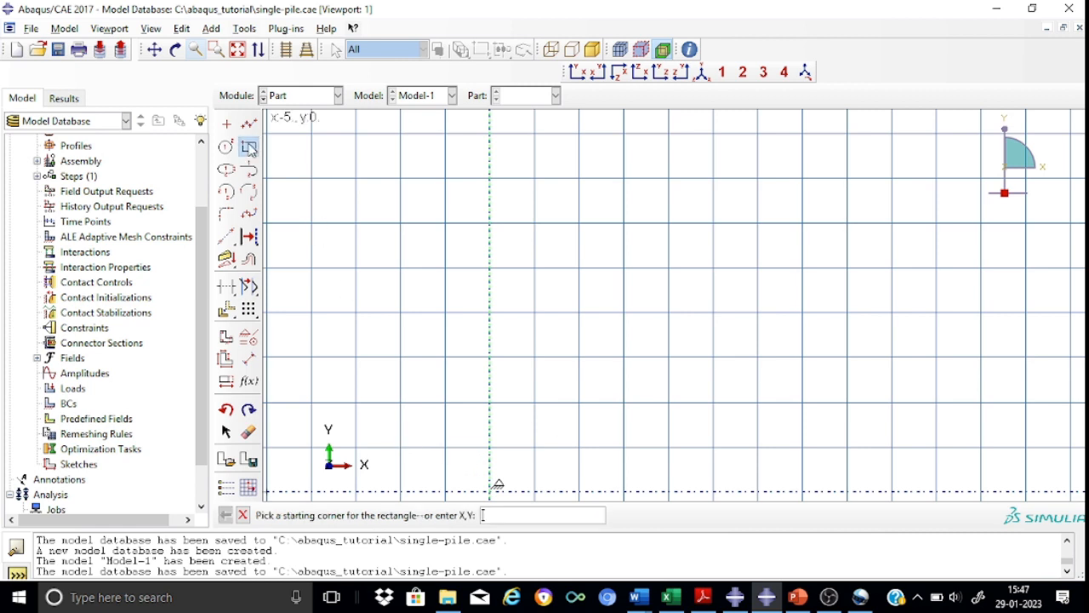
{"action": "type", "text": "0,0"}
{"action": "key", "text": "Return"}
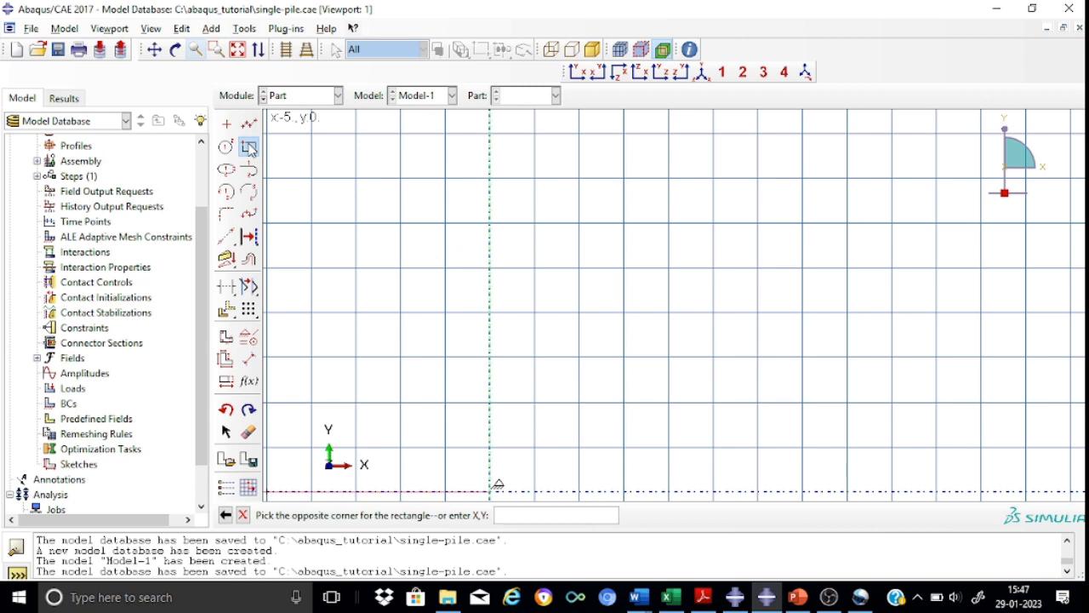
{"action": "type", "text": "0.3,16"}
{"action": "key", "text": "Return"}
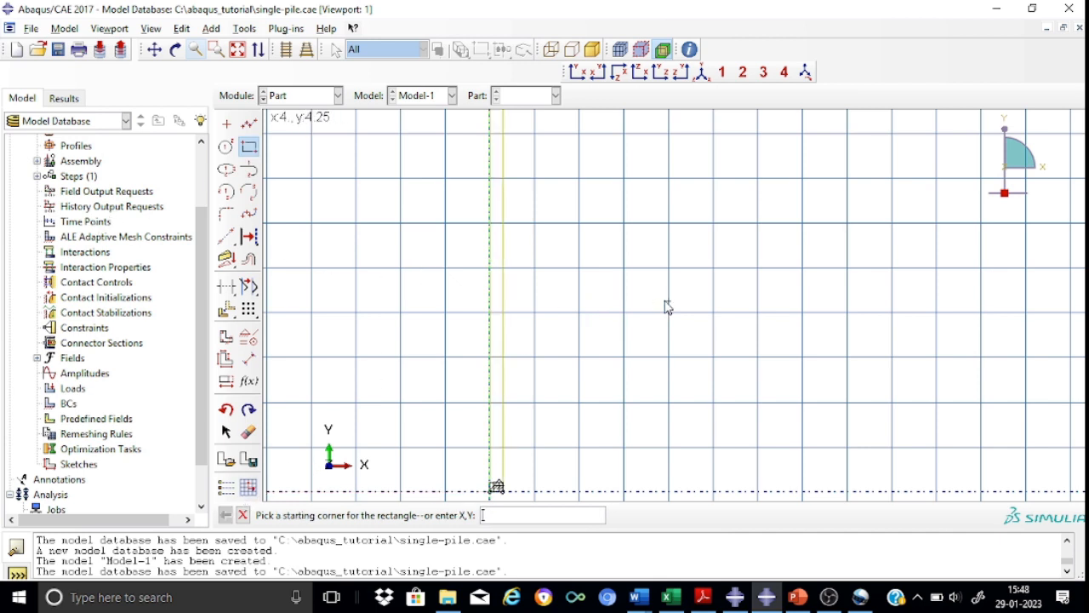
{"action": "scroll", "coordinate": [667, 306], "scroll_direction": "up", "scroll_amount": 2}
{"action": "scroll", "coordinate": [663, 310], "scroll_direction": "down", "scroll_amount": 3}
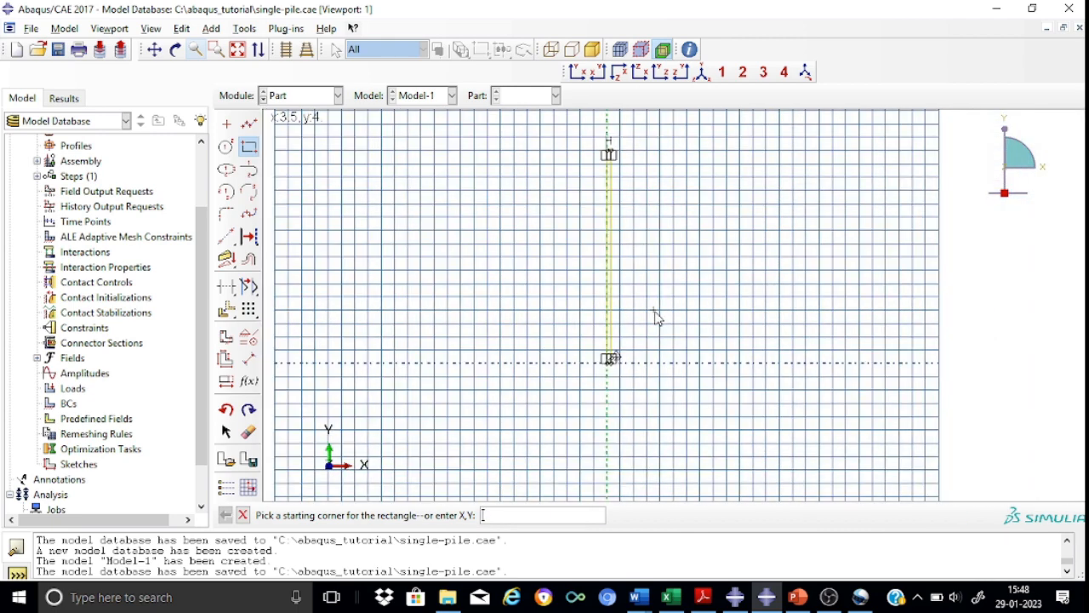
{"action": "left_click", "coordinate": [243, 515]}
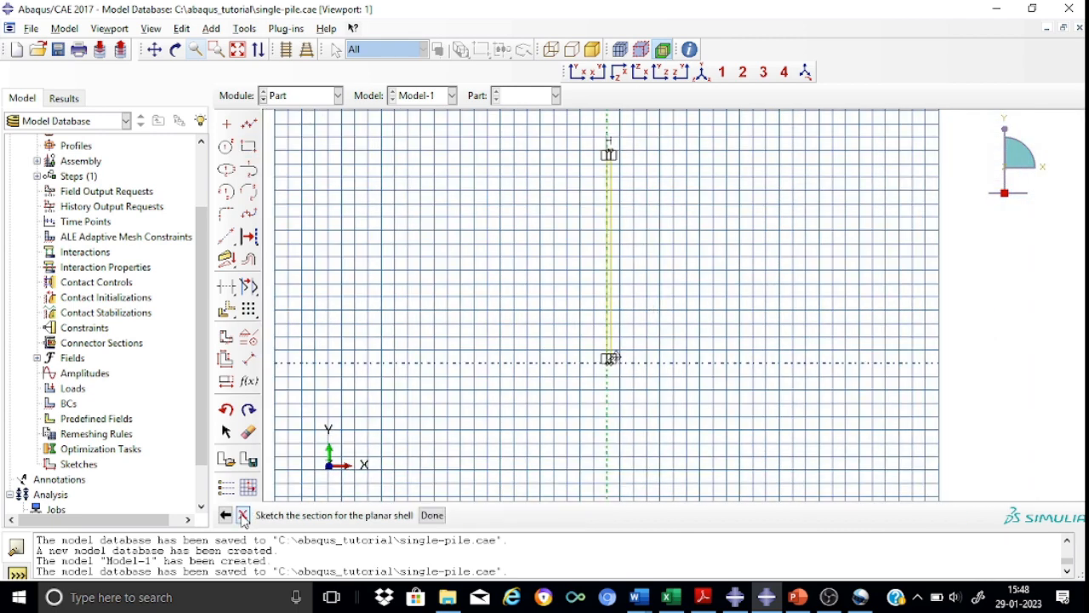
{"action": "left_click", "coordinate": [432, 516]}
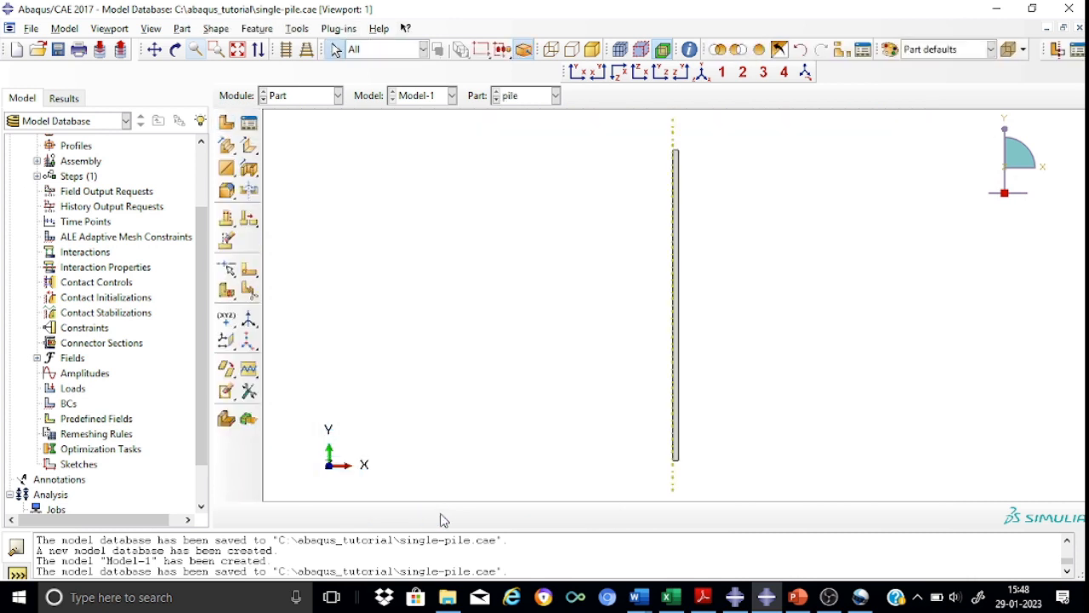
Display the soil part and start a face partition on it using the Sketch method.
{"action": "left_click", "coordinate": [554, 96]}
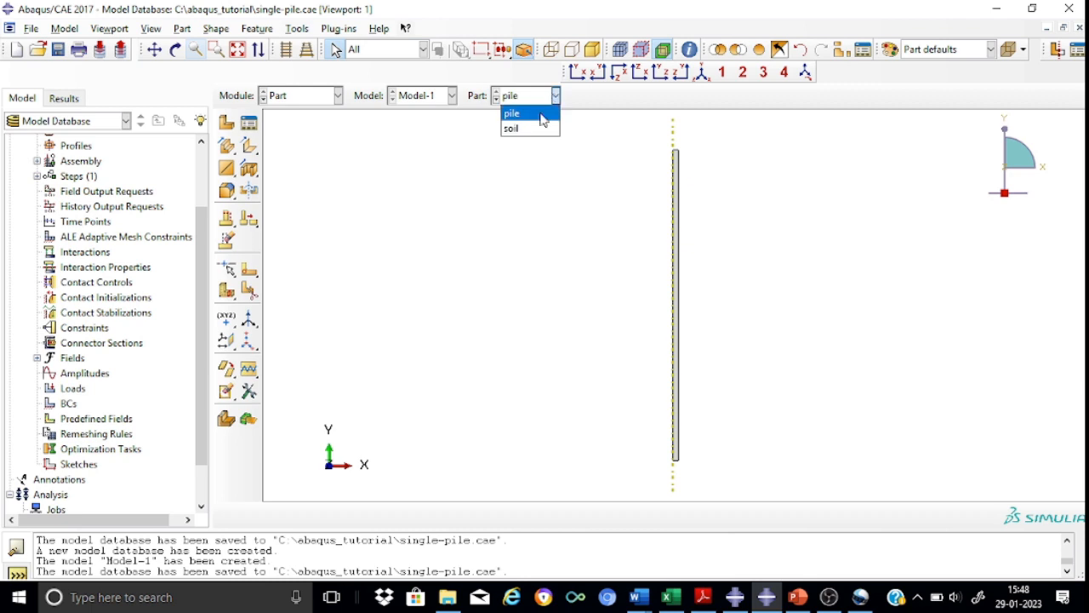
{"action": "left_click", "coordinate": [533, 130]}
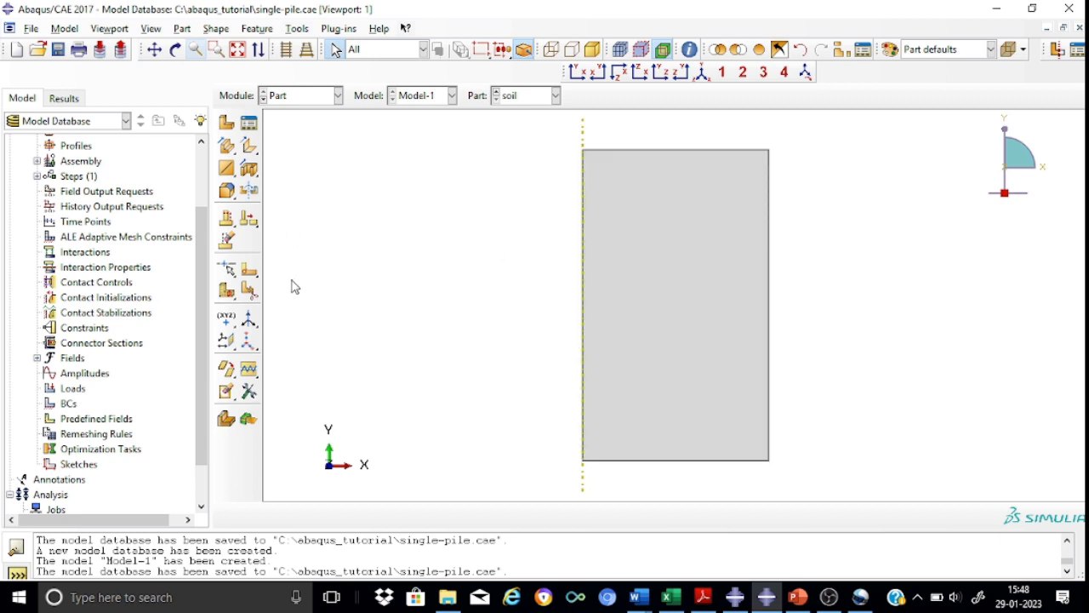
{"action": "left_click", "coordinate": [248, 292]}
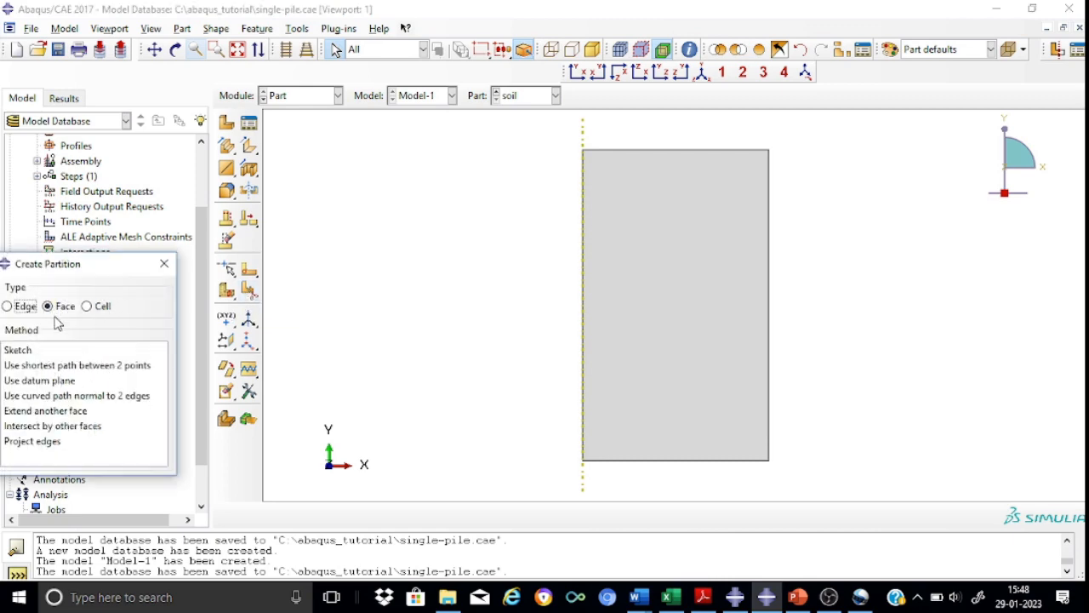
{"action": "left_click", "coordinate": [28, 351]}
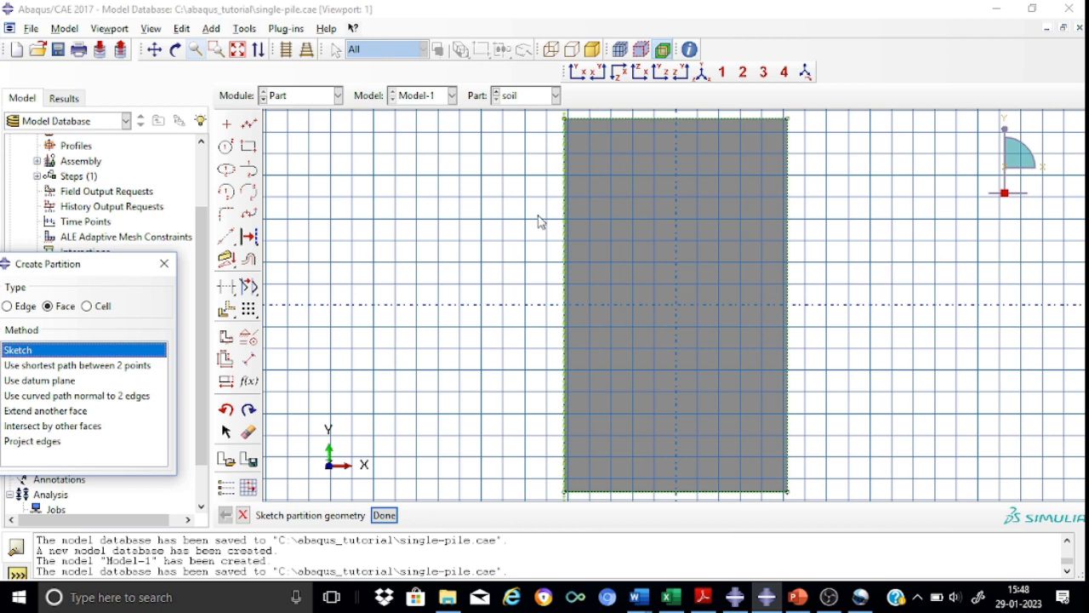
Offset the soil's top edge inward by 16 in the partition sketch to draw a horizontal line.
{"action": "left_click", "coordinate": [248, 259]}
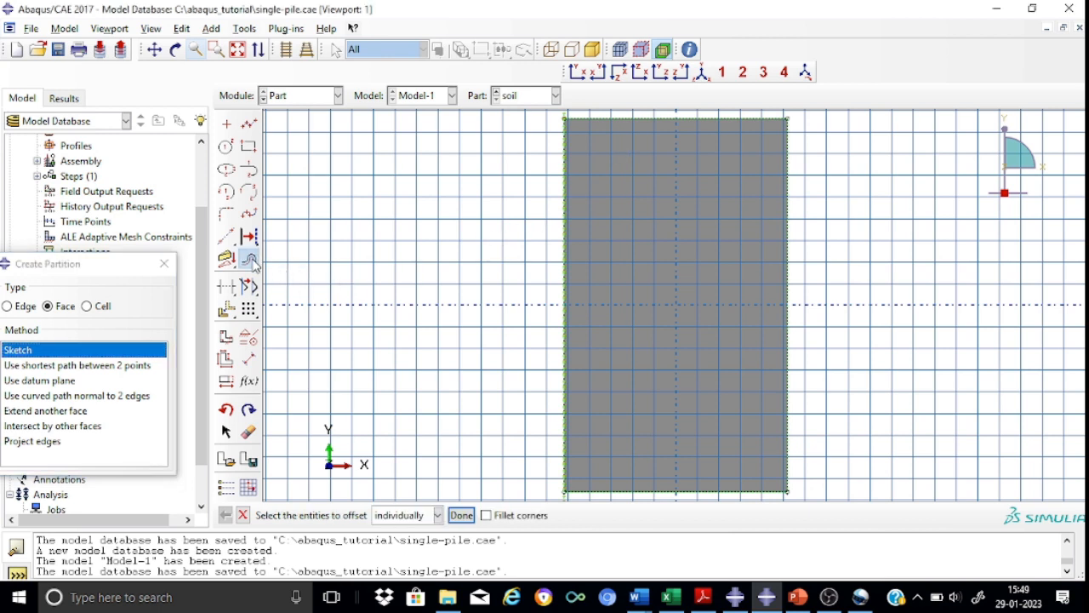
{"action": "left_click", "coordinate": [673, 122]}
{"action": "left_click", "coordinate": [460, 517]}
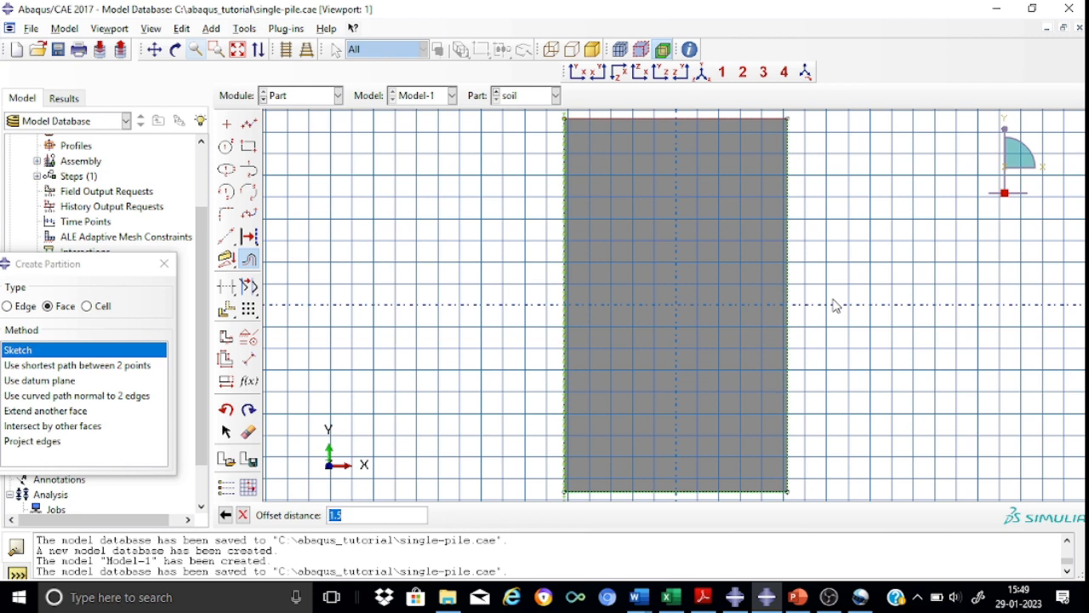
{"action": "type", "text": "16"}
{"action": "key", "text": "Return"}
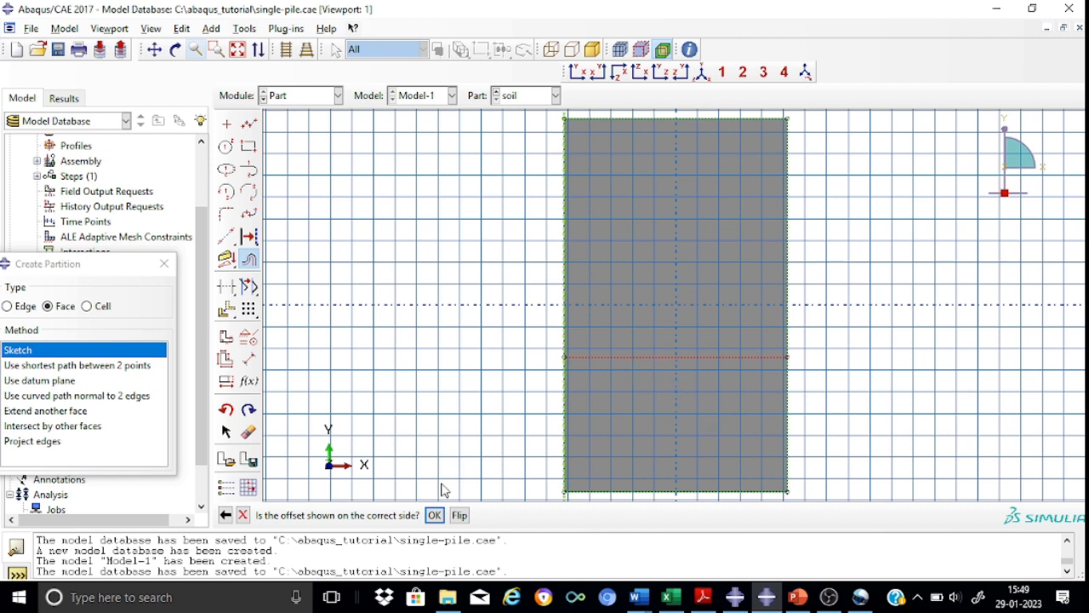
{"action": "left_click", "coordinate": [434, 515]}
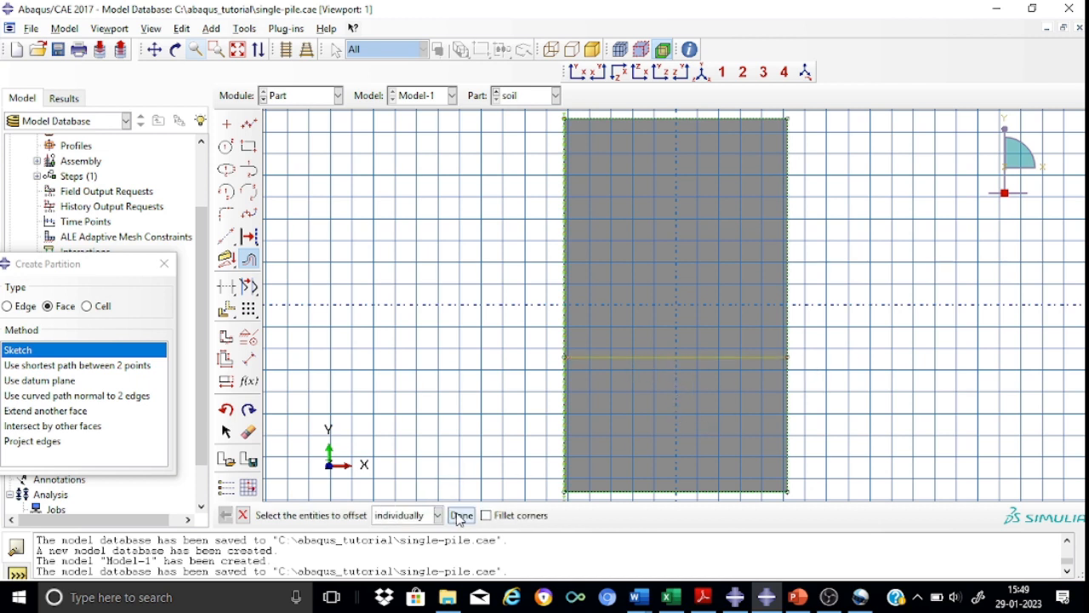
{"action": "left_click", "coordinate": [461, 516]}
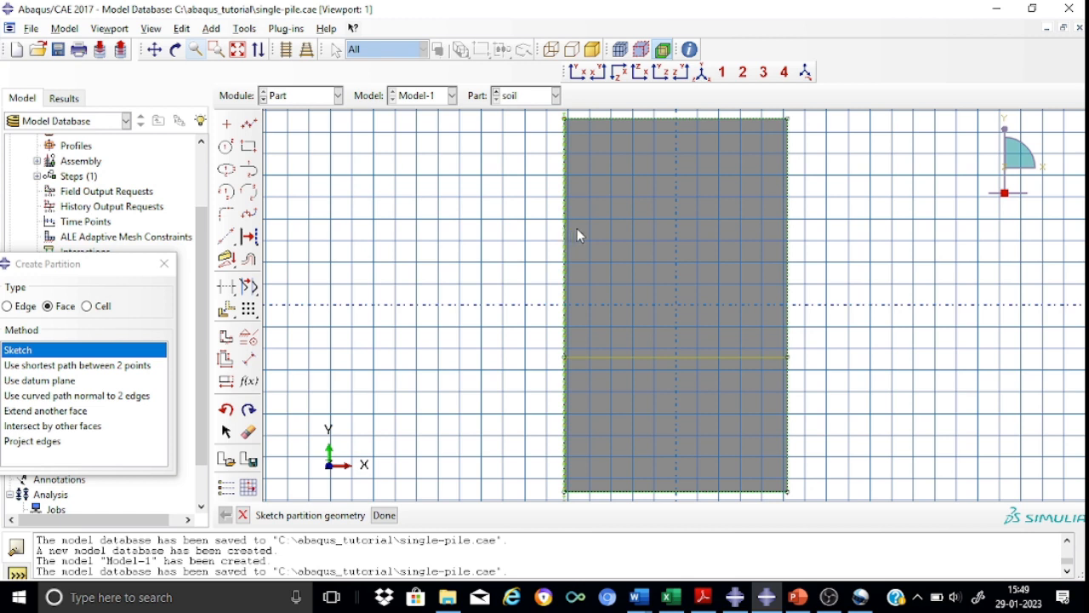
Offset the soil's vertical edge on the symmetry axis inward by 0.3 in the partition sketch.
{"action": "left_click", "coordinate": [251, 260]}
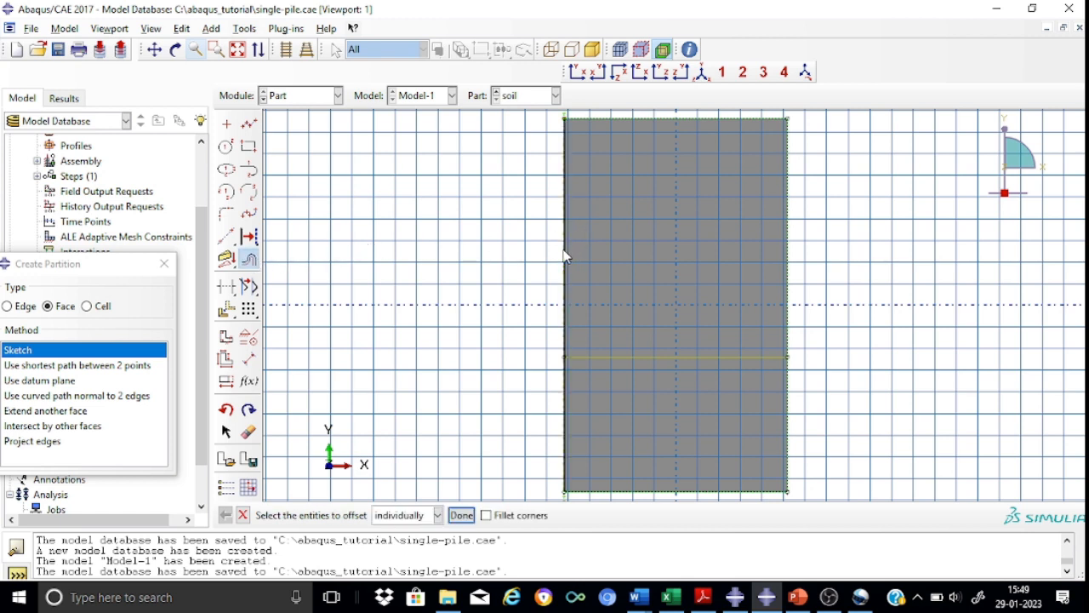
{"action": "left_click", "coordinate": [461, 516]}
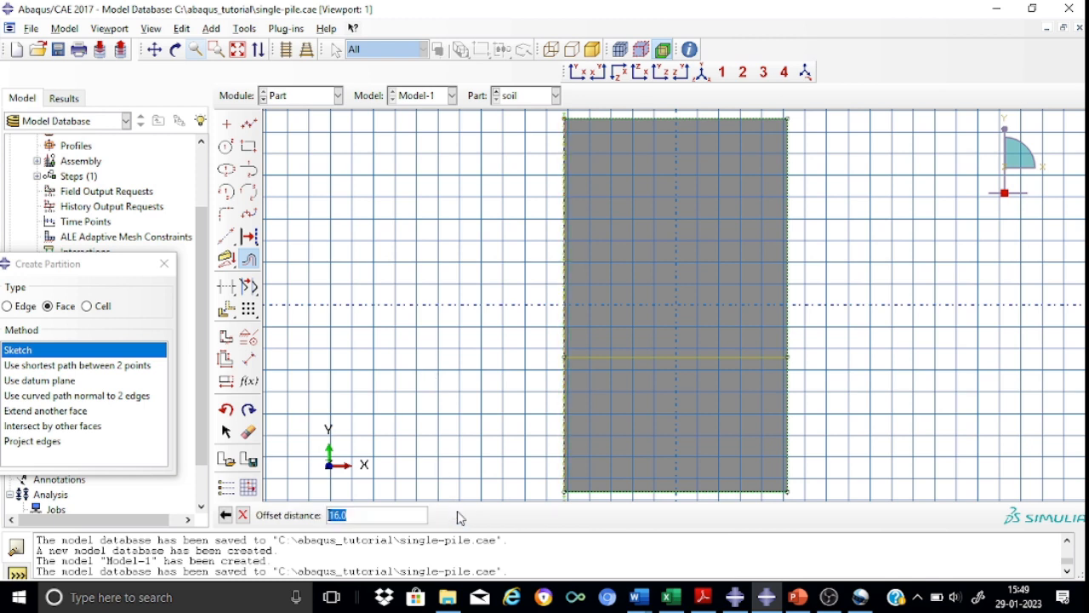
{"action": "type", "text": "0.3"}
{"action": "key", "text": "Return"}
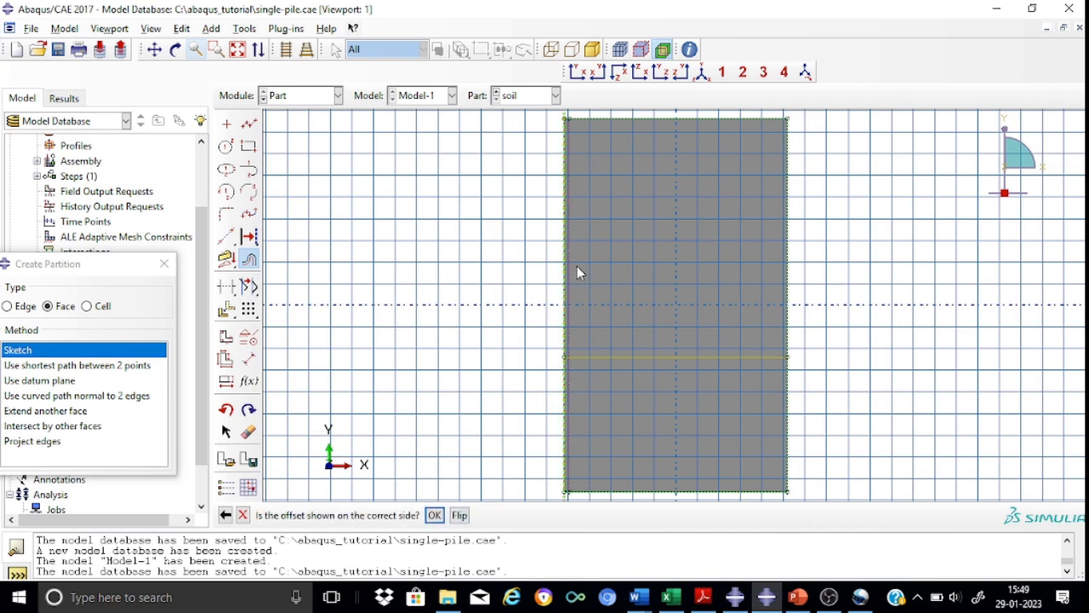
{"action": "scroll", "coordinate": [577, 273], "scroll_direction": "down", "scroll_amount": 1}
{"action": "scroll", "coordinate": [577, 272], "scroll_direction": "up", "scroll_amount": 4}
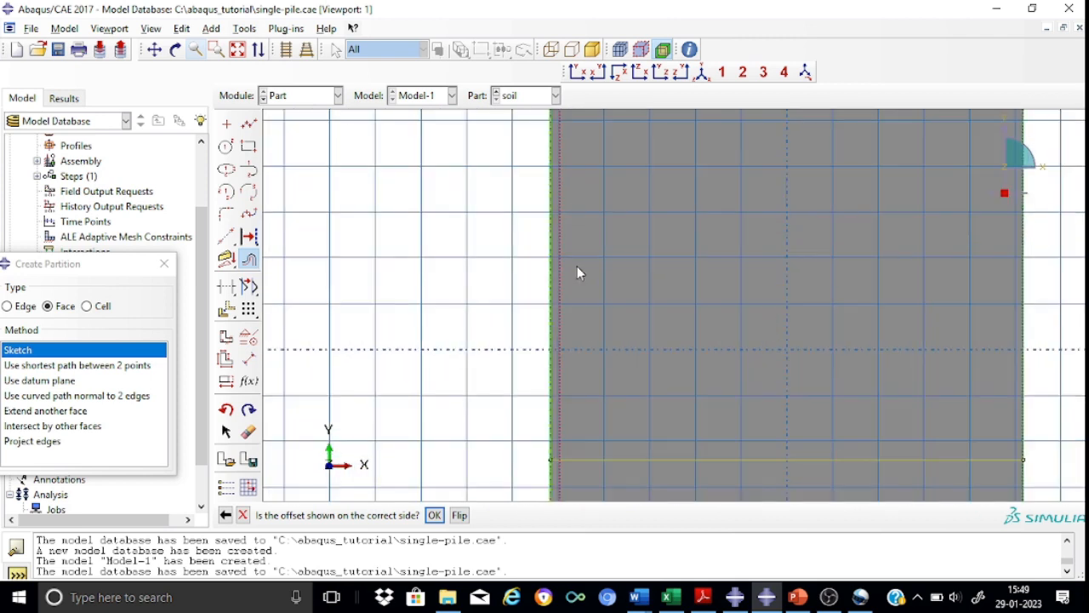
{"action": "left_click", "coordinate": [434, 515]}
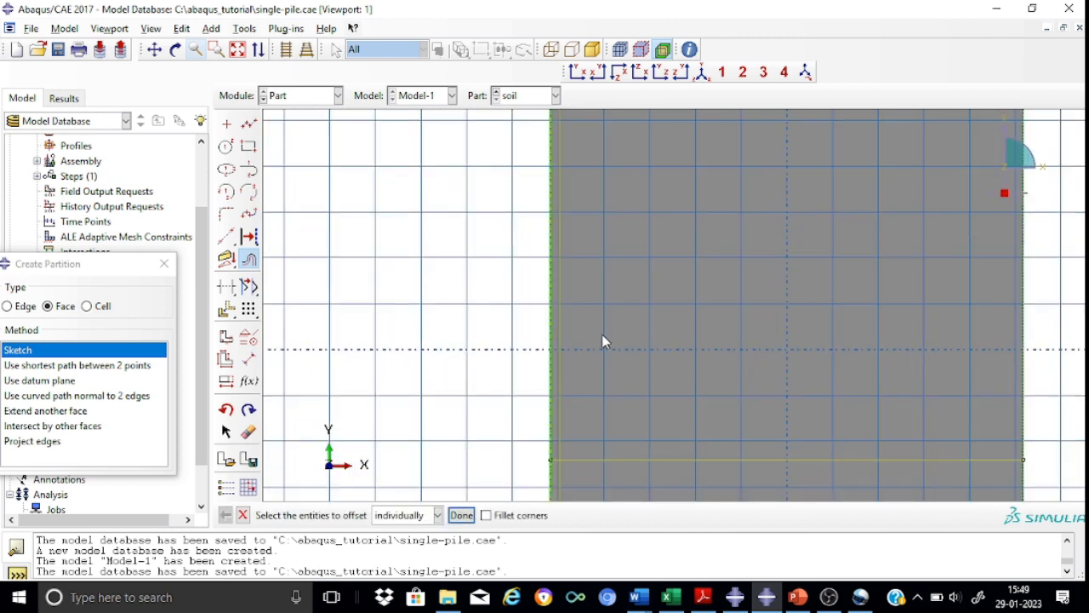
Offset the soil's vertical edge on the symmetry axis inward by 1.5 and finish the partition sketch.
{"action": "scroll", "coordinate": [703, 313], "scroll_direction": "up", "scroll_amount": 1}
{"action": "scroll", "coordinate": [702, 313], "scroll_direction": "down", "scroll_amount": 2}
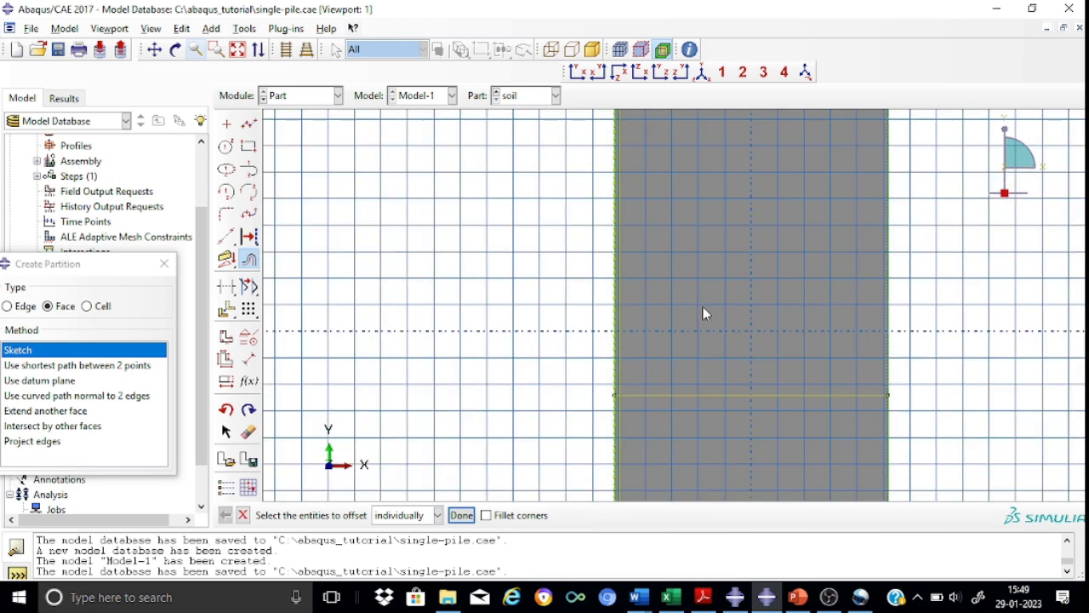
{"action": "scroll", "coordinate": [703, 313], "scroll_direction": "down", "scroll_amount": 2}
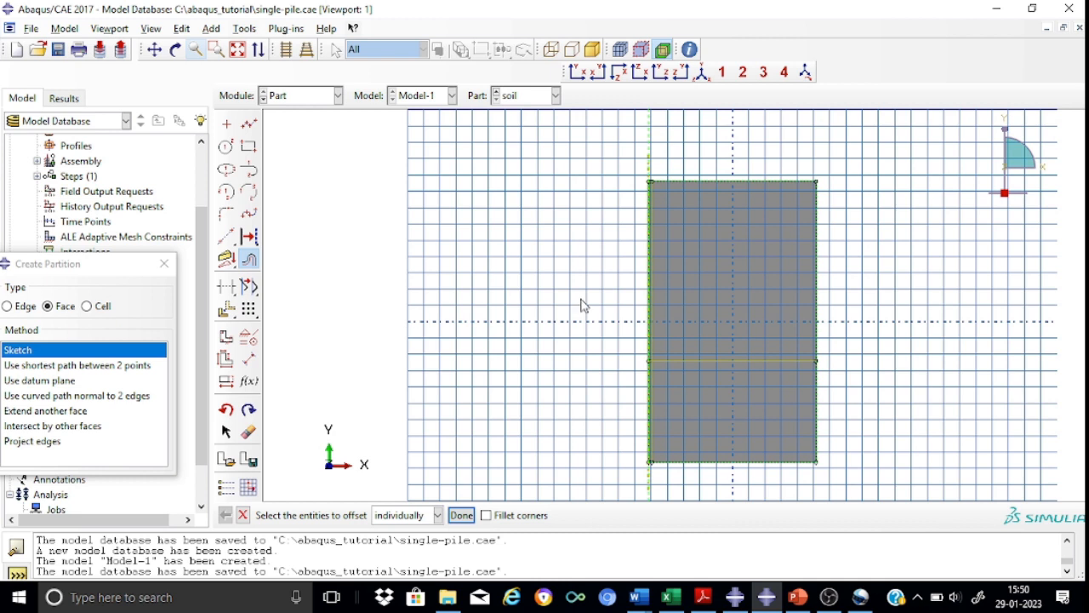
{"action": "left_click", "coordinate": [648, 299]}
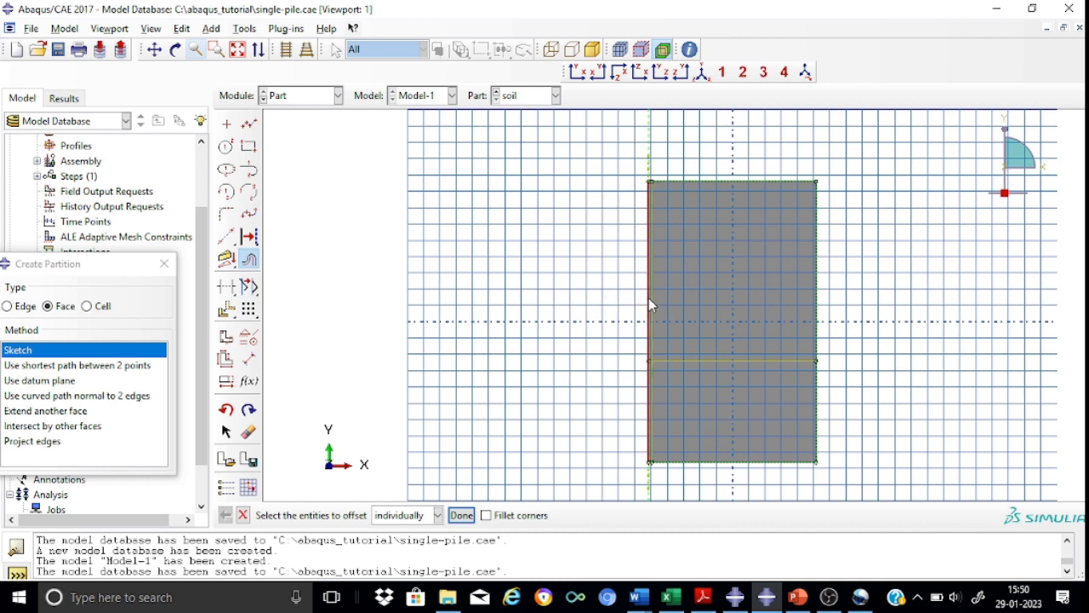
{"action": "left_click", "coordinate": [460, 515]}
{"action": "type", "text": "0.3"}
{"action": "key", "text": "BackSpace"}
{"action": "key", "text": "BackSpace"}
{"action": "key", "text": "BackSpace"}
{"action": "type", "text": "1"}
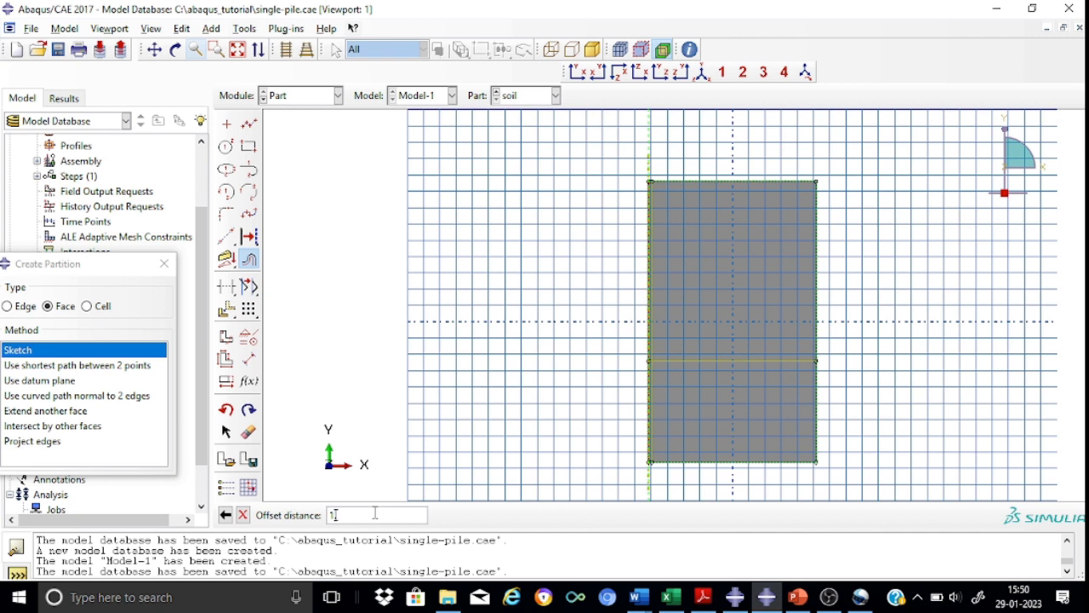
{"action": "type", "text": ".5"}
{"action": "key", "text": "Return"}
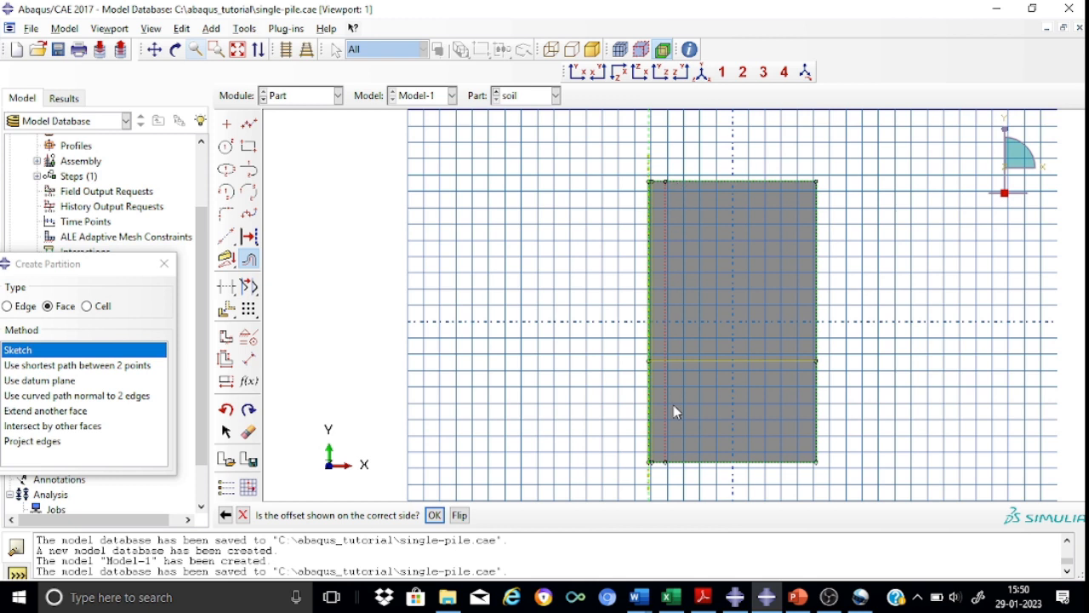
{"action": "left_click", "coordinate": [434, 515]}
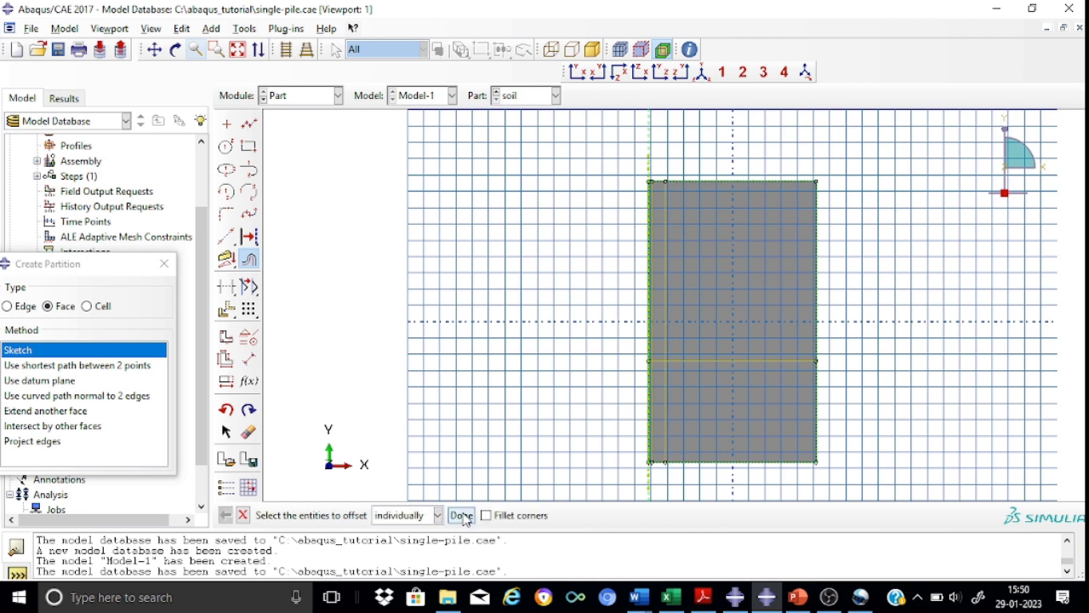
{"action": "left_click", "coordinate": [245, 516]}
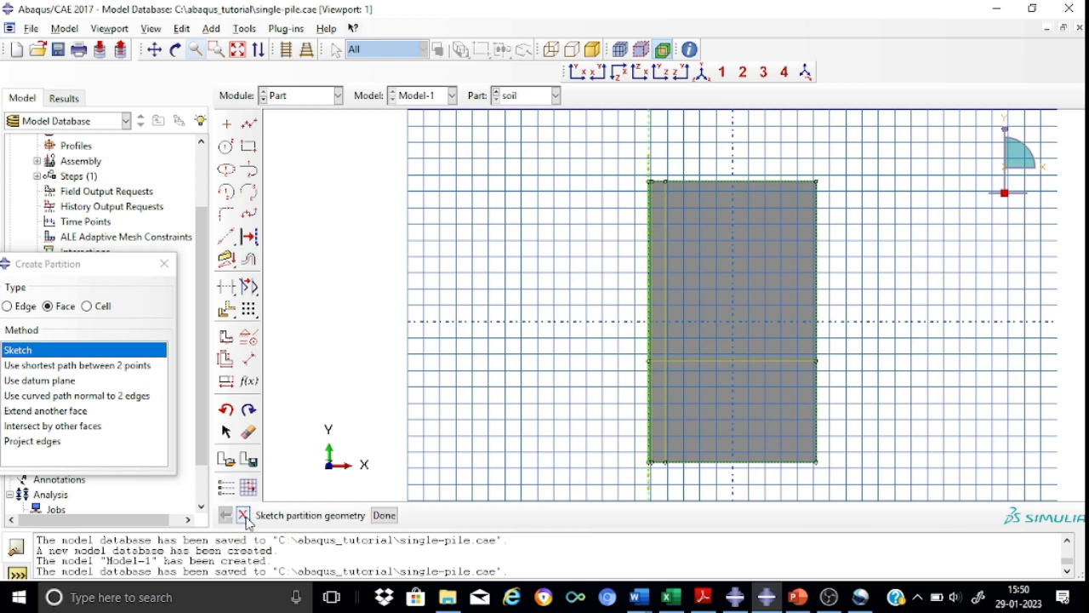
{"action": "left_click", "coordinate": [384, 515]}
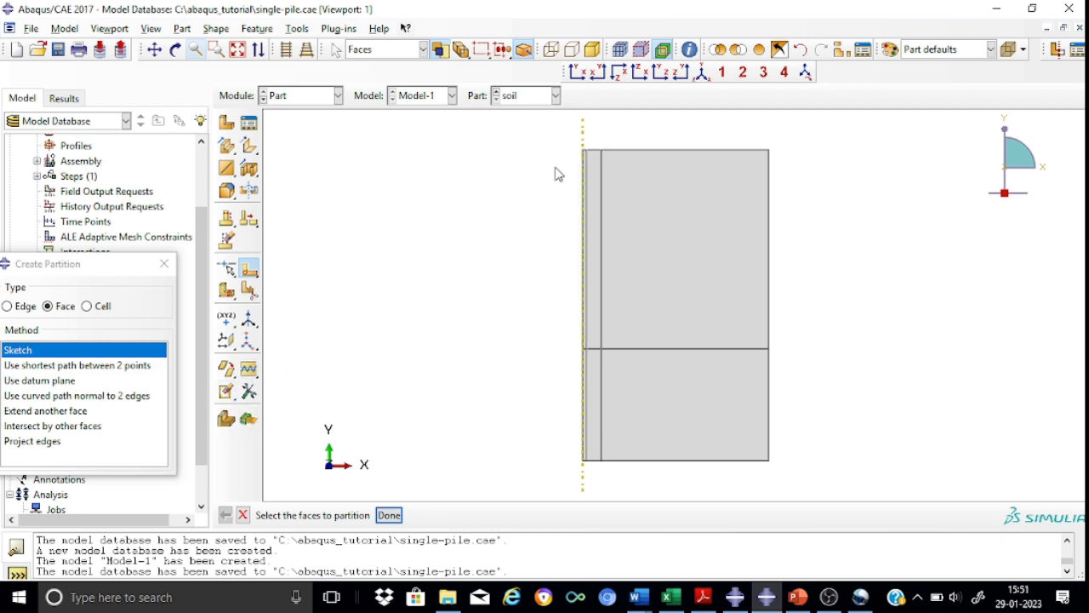
Remove the narrow upper face of the soil along the symmetry axis, where the pile fits.
{"action": "left_click", "coordinate": [223, 392]}
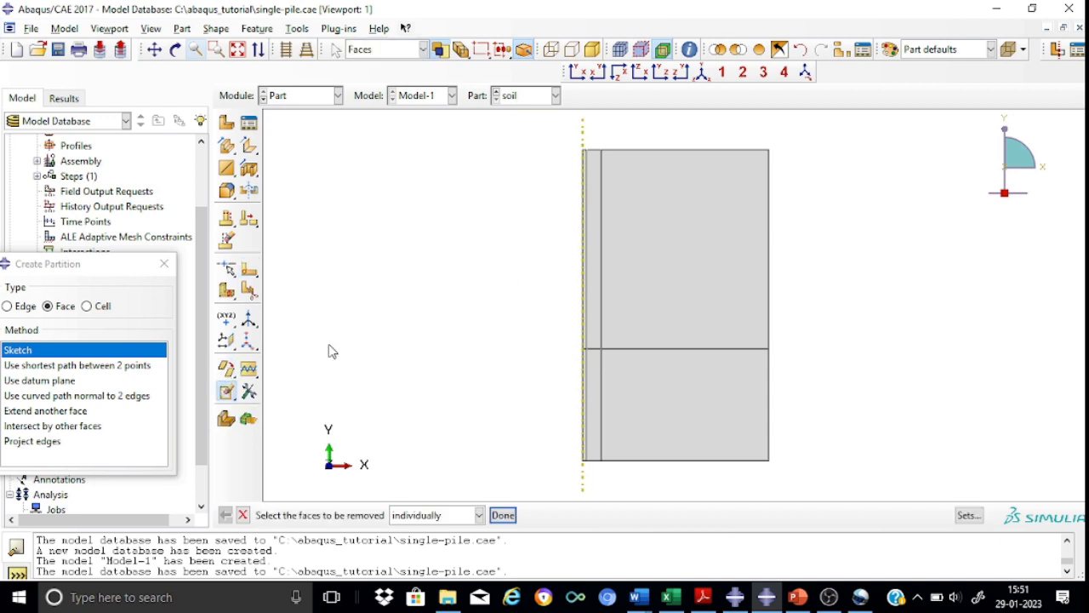
{"action": "left_click", "coordinate": [585, 270]}
{"action": "left_click", "coordinate": [503, 515]}
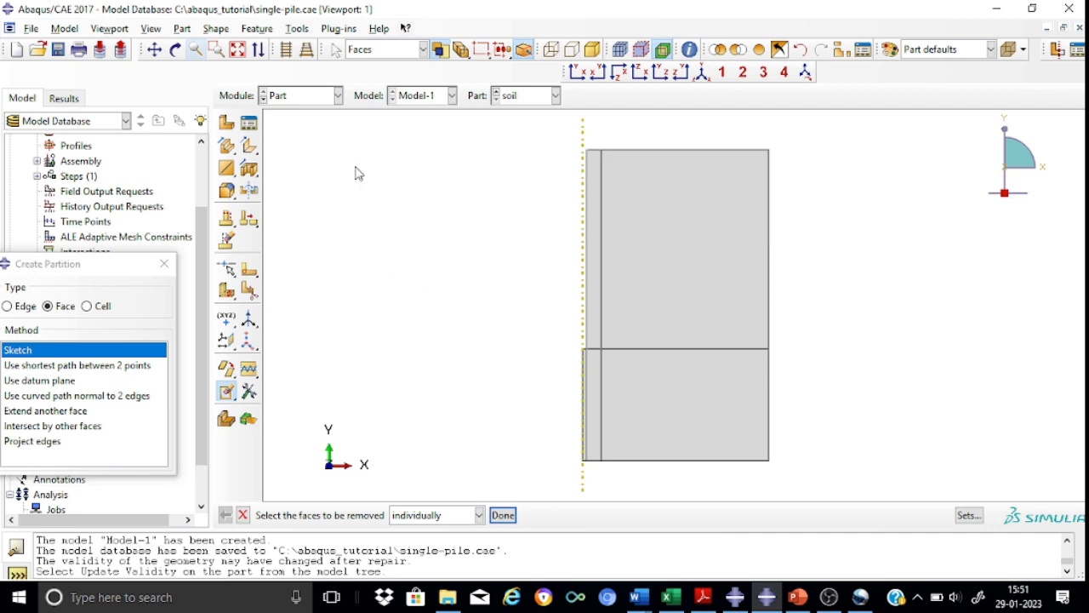
Switch to the Property module and start a new material named soil.
{"action": "left_click", "coordinate": [337, 95]}
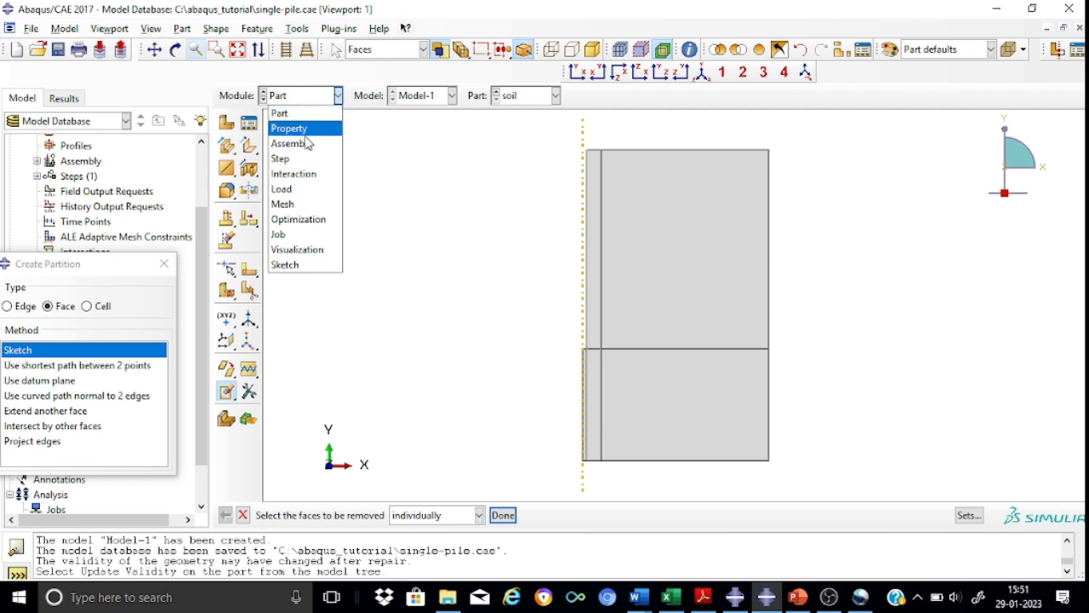
{"action": "left_click", "coordinate": [297, 128]}
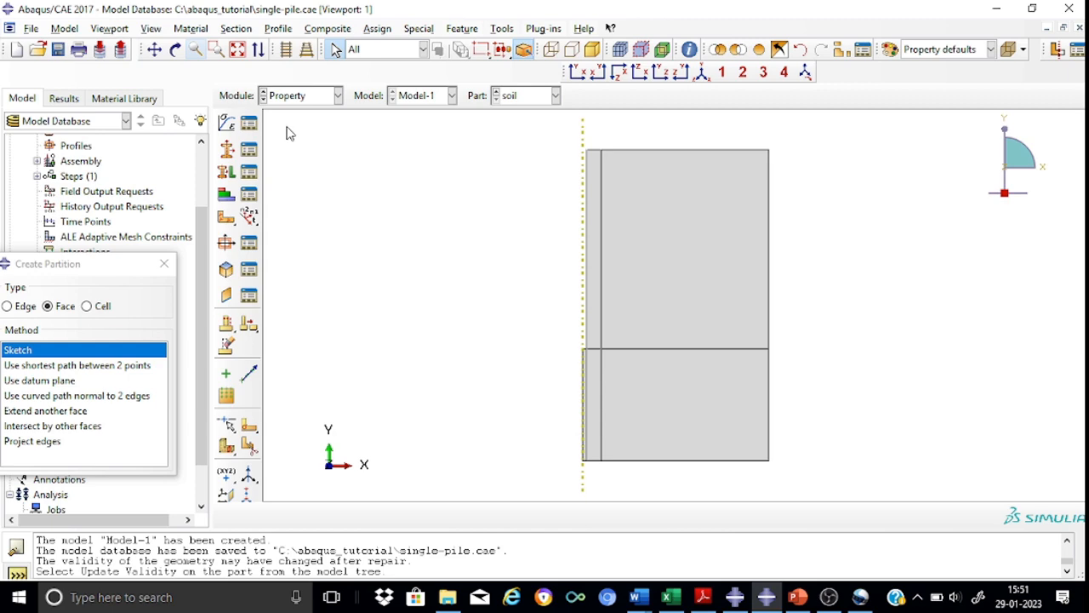
{"action": "left_click", "coordinate": [230, 125]}
{"action": "left_click", "coordinate": [262, 63]}
{"action": "key", "text": "BackSpace"}
{"action": "key", "text": "BackSpace"}
{"action": "key", "text": "BackSpace"}
{"action": "key", "text": "BackSpace"}
{"action": "key", "text": "BackSpace"}
{"action": "key", "text": "BackSpace"}
{"action": "key", "text": "BackSpace"}
{"action": "key", "text": "BackSpace"}
{"action": "key", "text": "BackSpace"}
{"action": "key", "text": "BackSpace"}
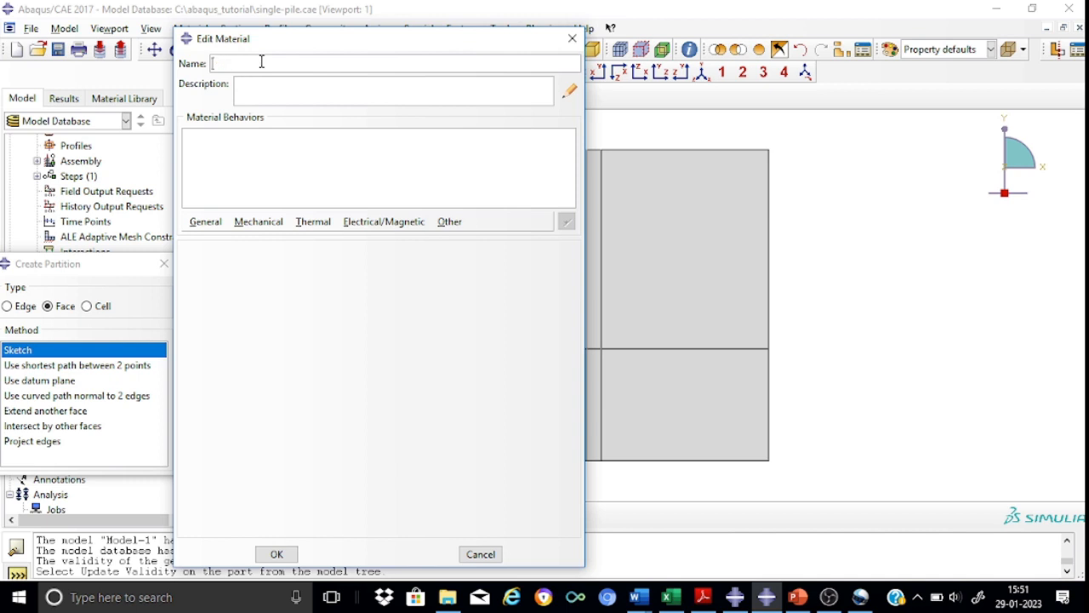
{"action": "type", "text": "soil"}
Add a Density behavior to the soil material with a mass density of 1.8.
{"action": "left_click", "coordinate": [219, 223]}
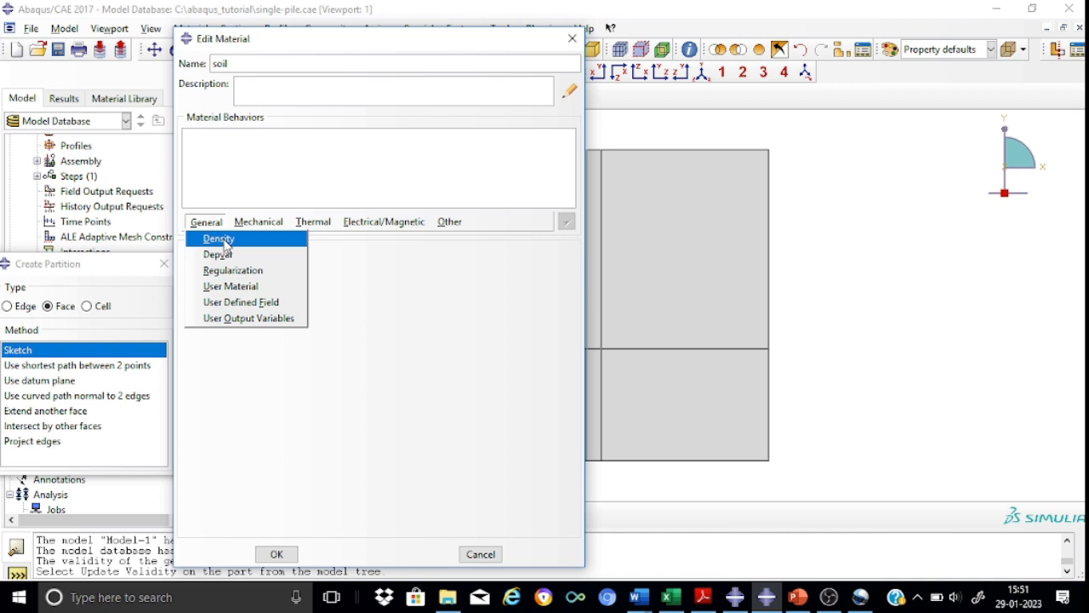
{"action": "left_click", "coordinate": [222, 239]}
{"action": "left_click", "coordinate": [226, 380]}
{"action": "type", "text": "1.8"}
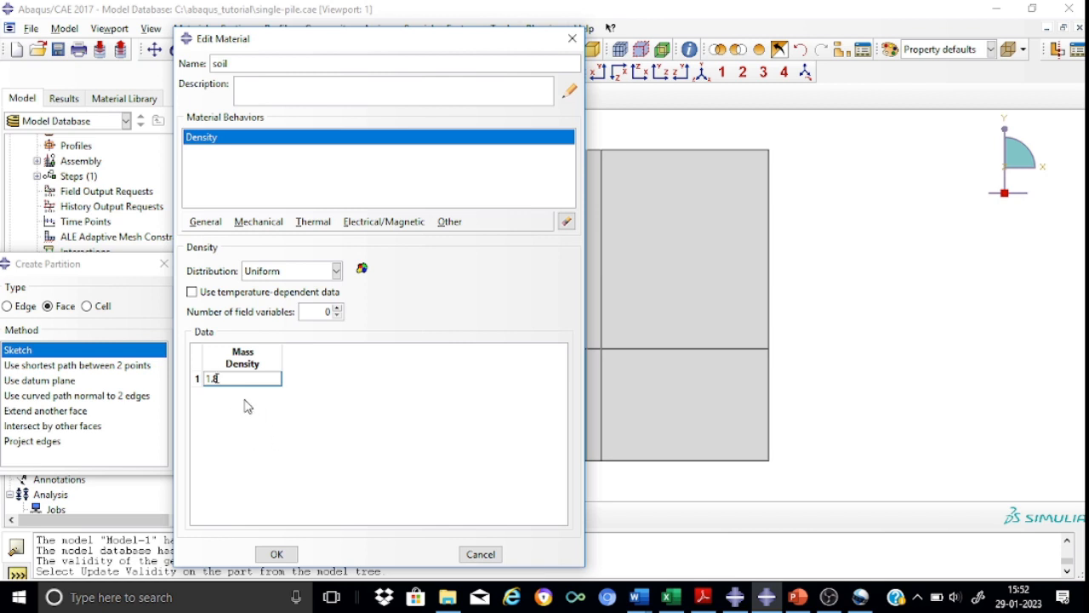
{"action": "key", "text": "Return"}
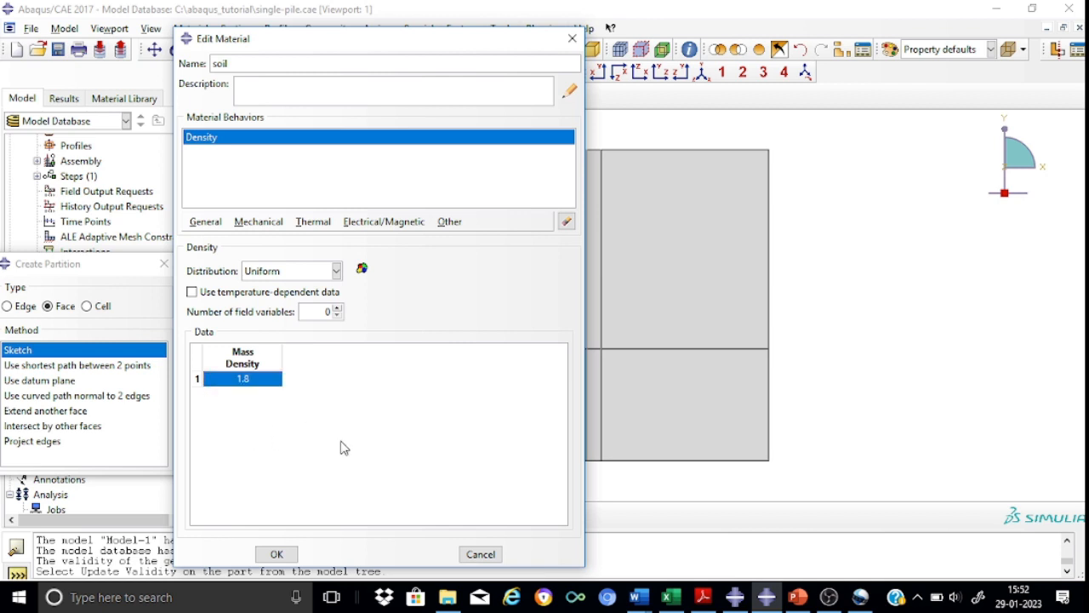
Add isotropic Elastic behavior to the soil material with Young's modulus 10000 and Poisson's ratio 0.28.
{"action": "left_click", "coordinate": [264, 225]}
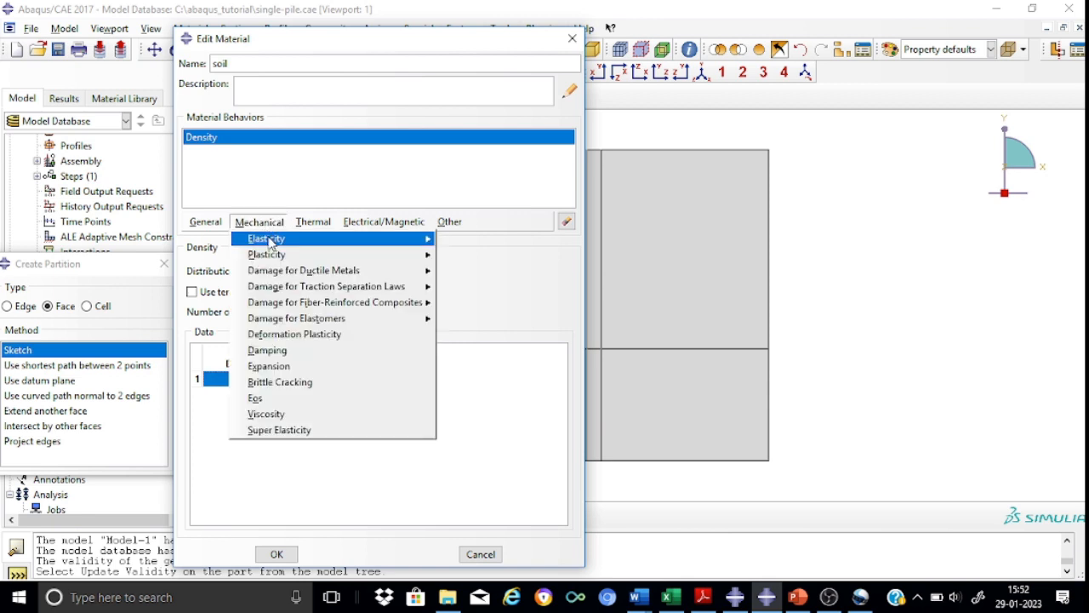
{"action": "mouse_move", "coordinate": [374, 240]}
{"action": "left_click", "coordinate": [466, 242]}
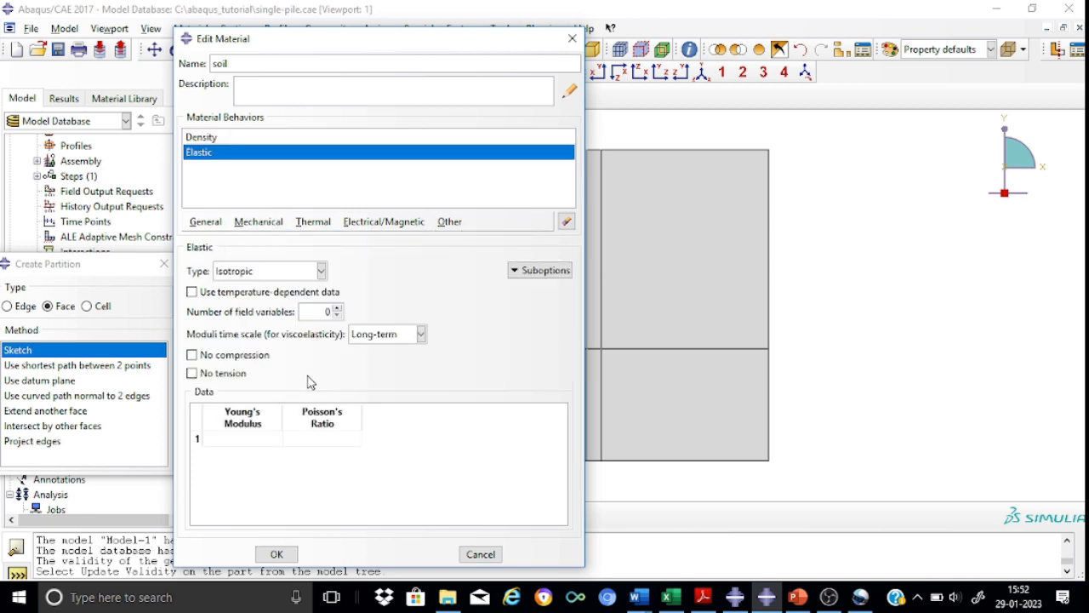
{"action": "left_click", "coordinate": [239, 439]}
{"action": "type", "text": "100000"}
{"action": "left_click", "coordinate": [228, 437]}
{"action": "key", "text": "BackSpace"}
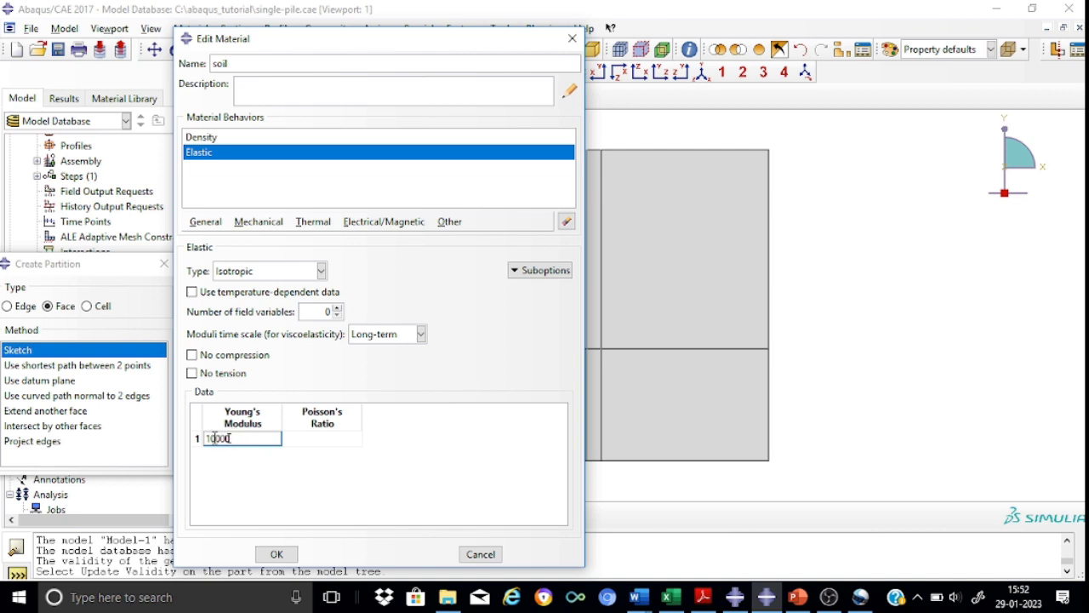
{"action": "left_click", "coordinate": [310, 440]}
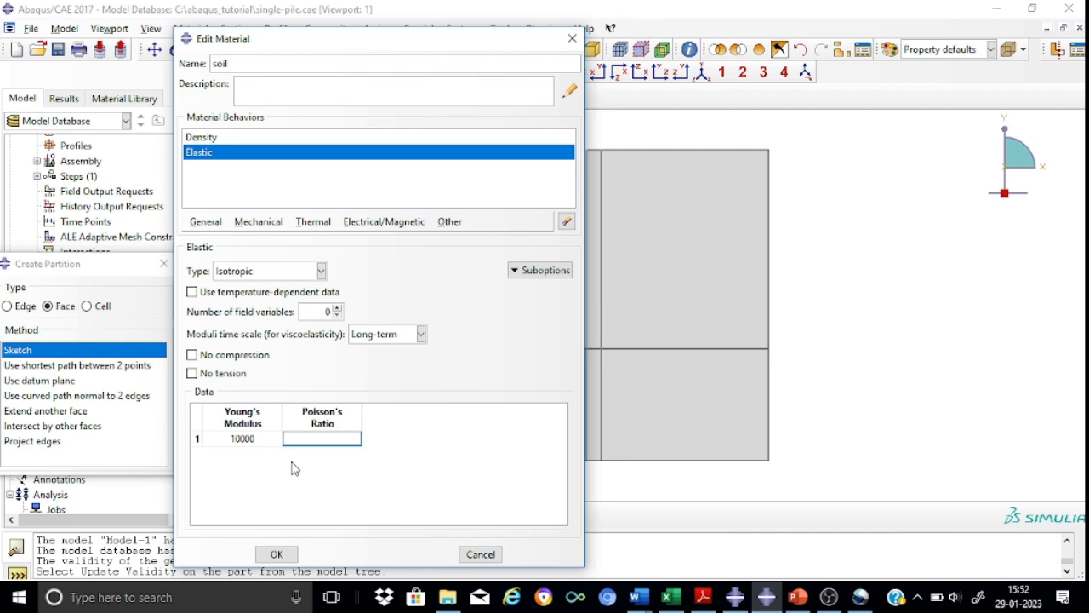
{"action": "type", "text": "0.28"}
Add Mohr Coulomb Plasticity to the soil material with friction angle 32 and dilation angle 1.
{"action": "left_click", "coordinate": [256, 226]}
{"action": "mouse_move", "coordinate": [272, 261]}
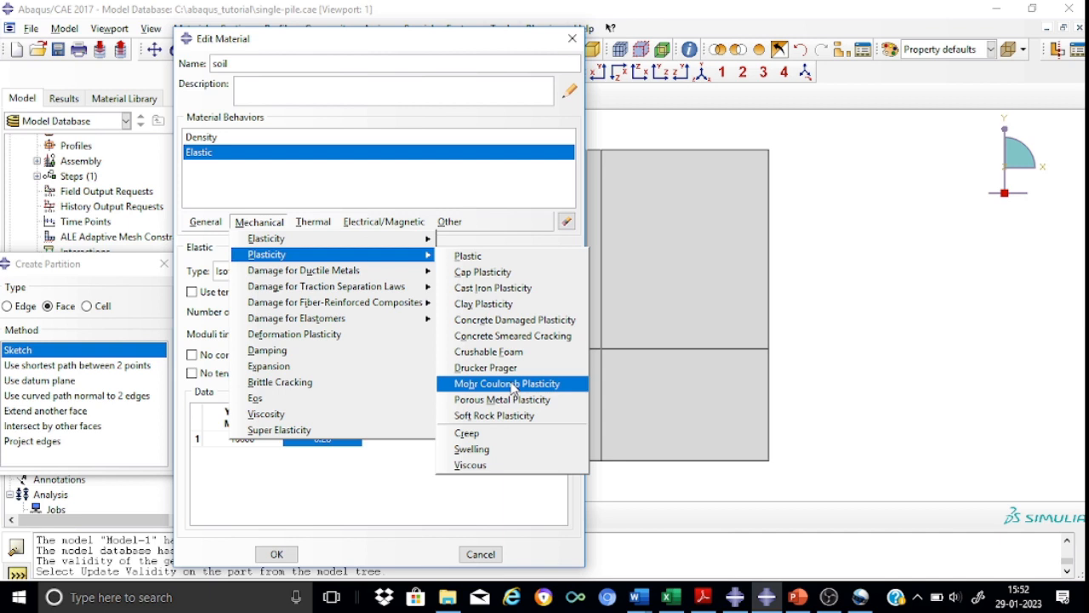
{"action": "left_click", "coordinate": [509, 385]}
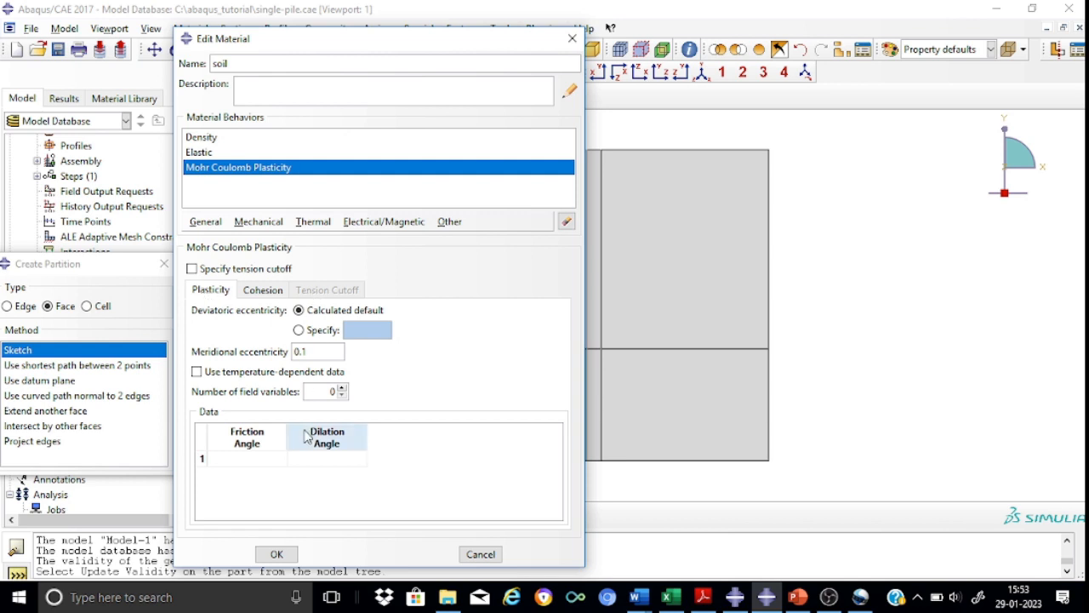
{"action": "left_click", "coordinate": [243, 459]}
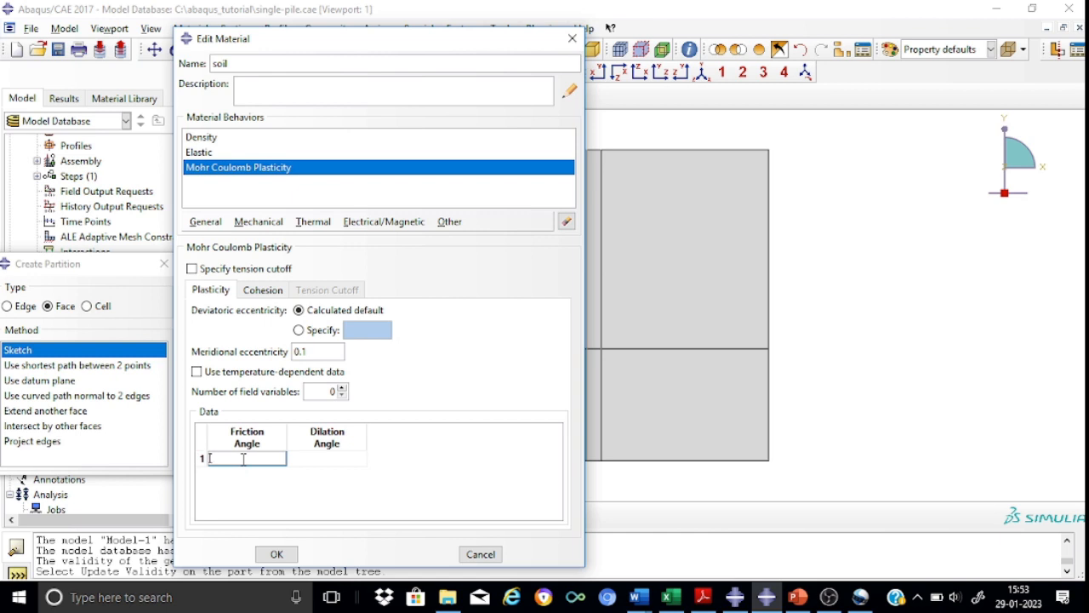
{"action": "type", "text": "32"}
{"action": "left_click", "coordinate": [314, 459]}
{"action": "type", "text": "1"}
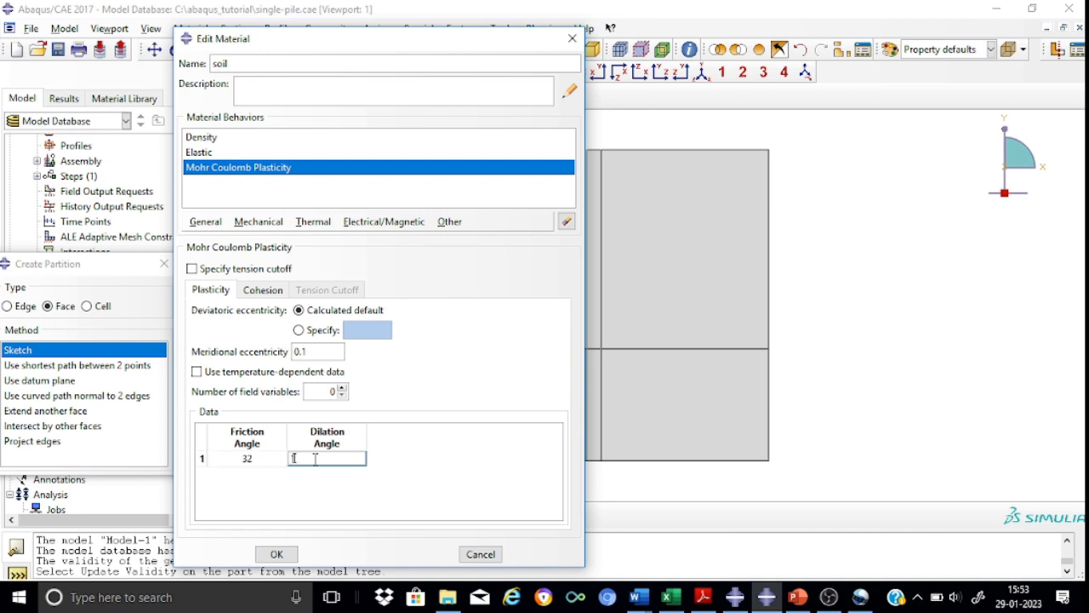
Set the soil's cohesion yield stress to 10 at absolute plastic strain 0 and finish the material.
{"action": "left_click", "coordinate": [262, 289]}
{"action": "left_click", "coordinate": [248, 398]}
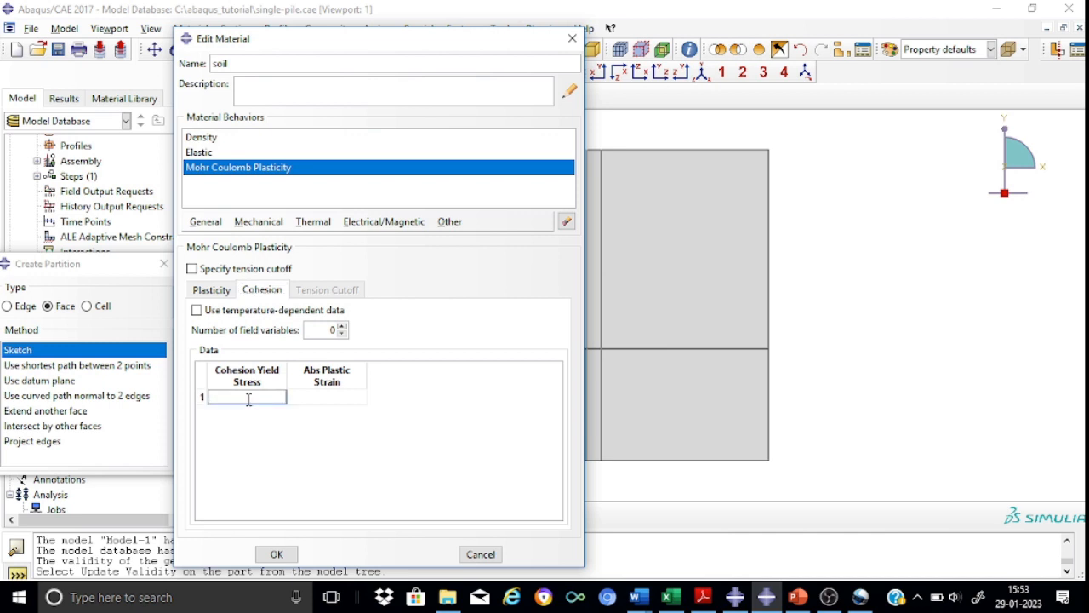
{"action": "type", "text": "10"}
{"action": "left_click", "coordinate": [332, 396]}
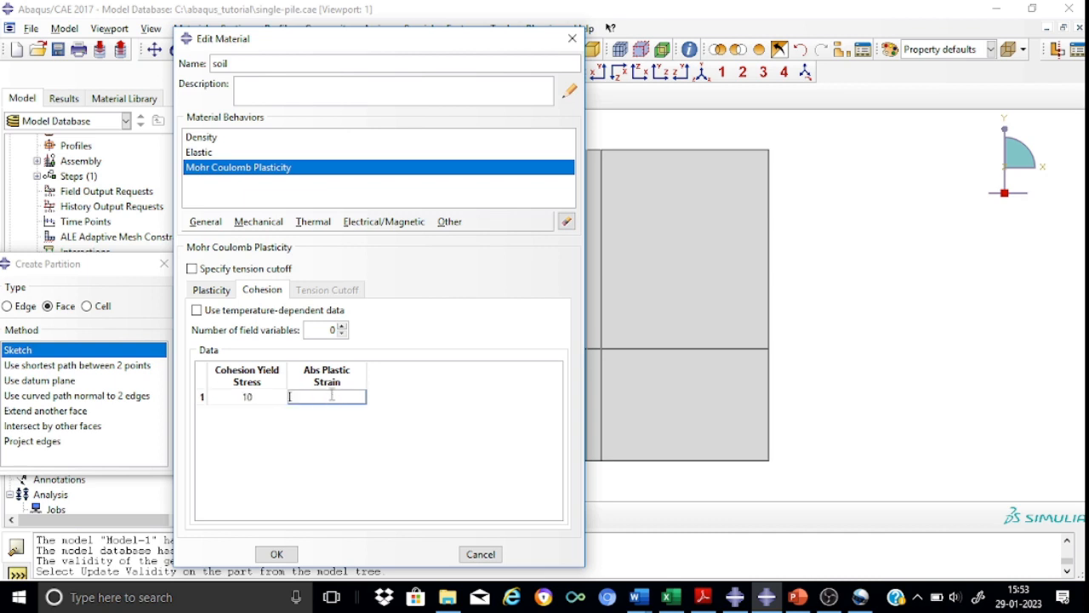
{"action": "type", "text": "0"}
{"action": "left_click", "coordinate": [283, 554]}
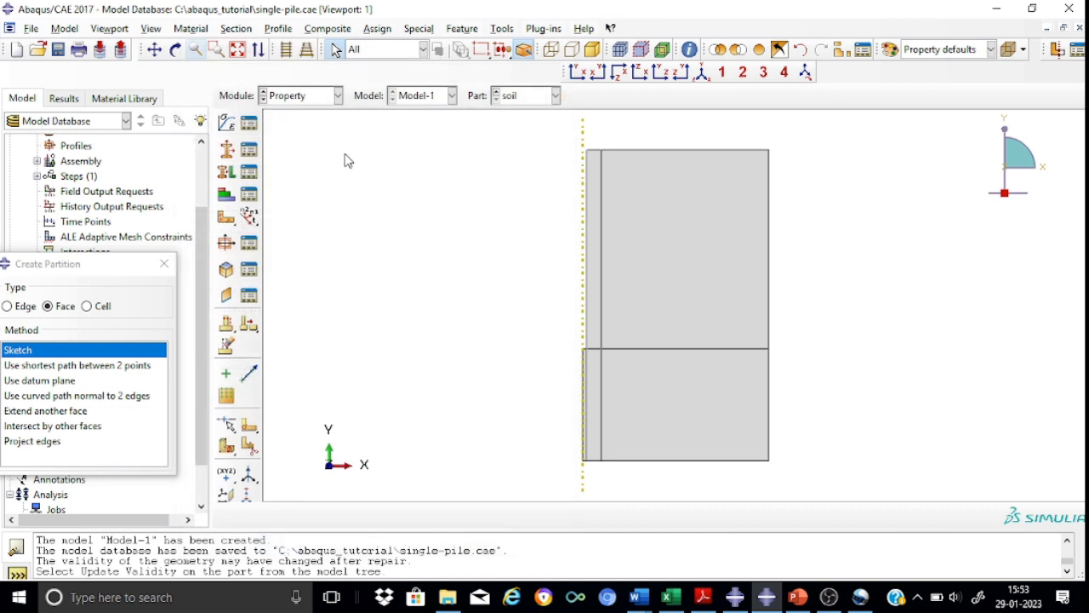
Start a new material named pile and give it a mass density of 2.5.
{"action": "left_click", "coordinate": [226, 123]}
{"action": "left_click", "coordinate": [274, 65]}
{"action": "key", "text": "BackSpace"}
{"action": "key", "text": "BackSpace"}
{"action": "key", "text": "BackSpace"}
{"action": "key", "text": "BackSpace"}
{"action": "key", "text": "BackSpace"}
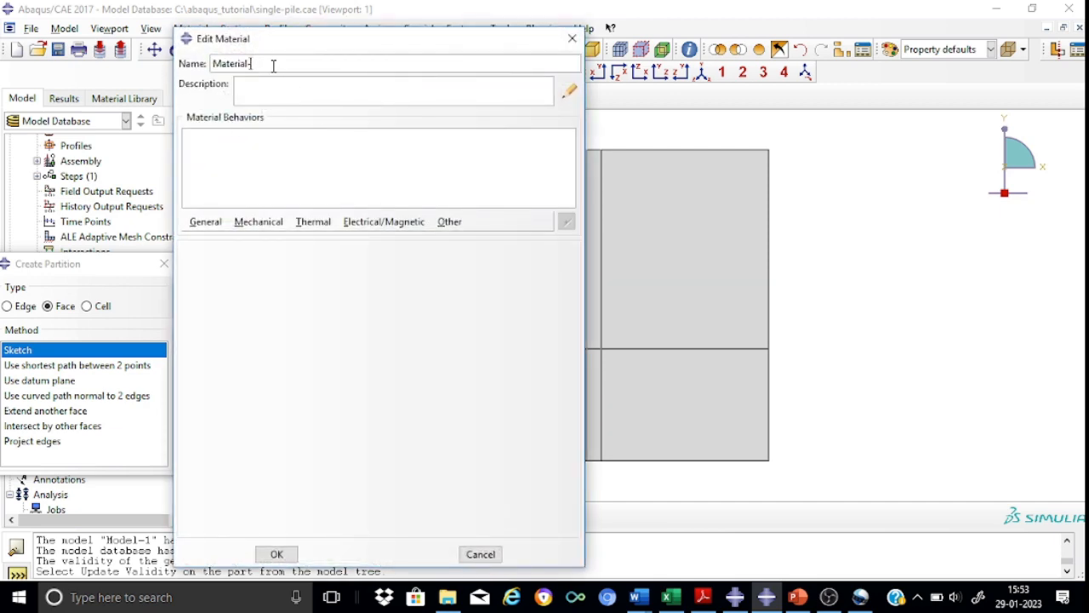
{"action": "key", "text": "BackSpace"}
{"action": "key", "text": "BackSpace"}
{"action": "key", "text": "BackSpace"}
{"action": "key", "text": "BackSpace"}
{"action": "key", "text": "BackSpace"}
{"action": "type", "text": "p"}
{"action": "left_click", "coordinate": [209, 224]}
{"action": "left_click", "coordinate": [219, 240]}
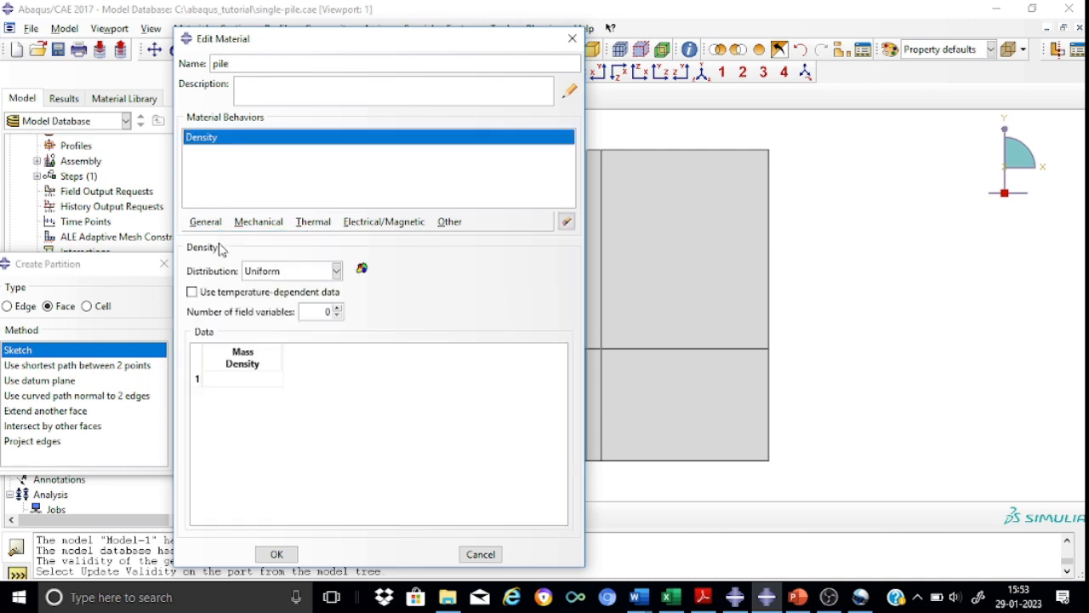
{"action": "left_click", "coordinate": [239, 380]}
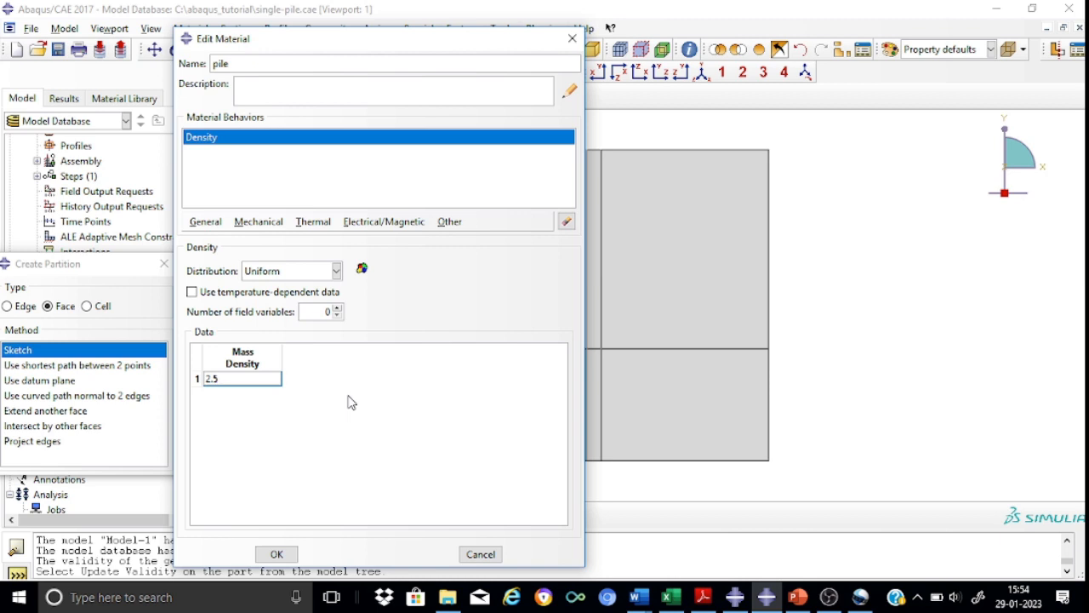
Add isotropic Elastic behavior to the pile material with Young's modulus 2.5e7 and Poisson's ratio 0.2, finish it, and close the leftover partition dialog.
{"action": "left_click", "coordinate": [265, 226]}
{"action": "mouse_move", "coordinate": [299, 246]}
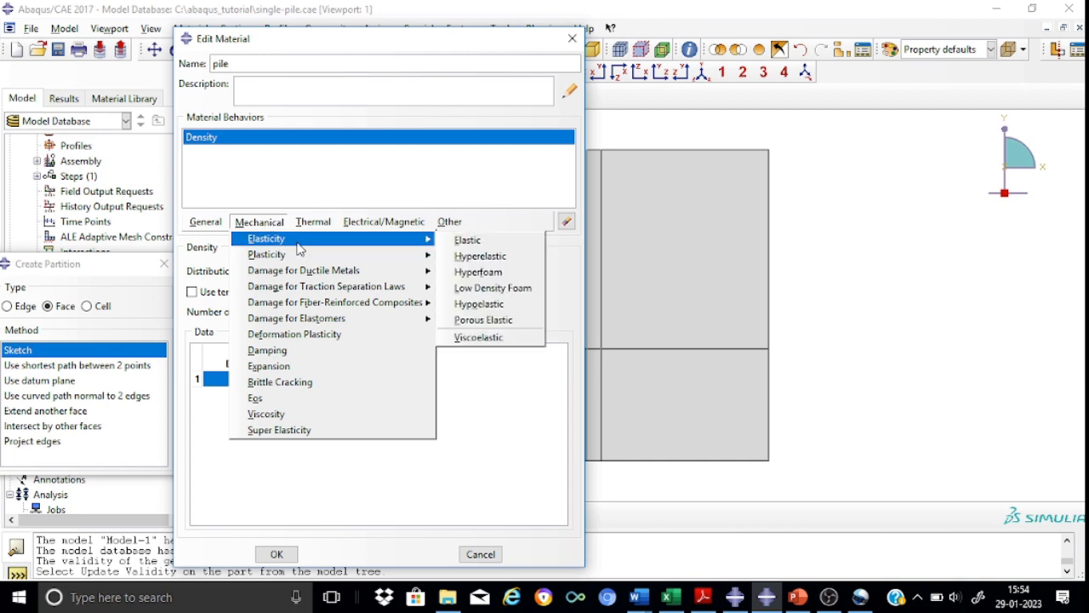
{"action": "left_click", "coordinate": [469, 240]}
{"action": "left_click", "coordinate": [231, 439]}
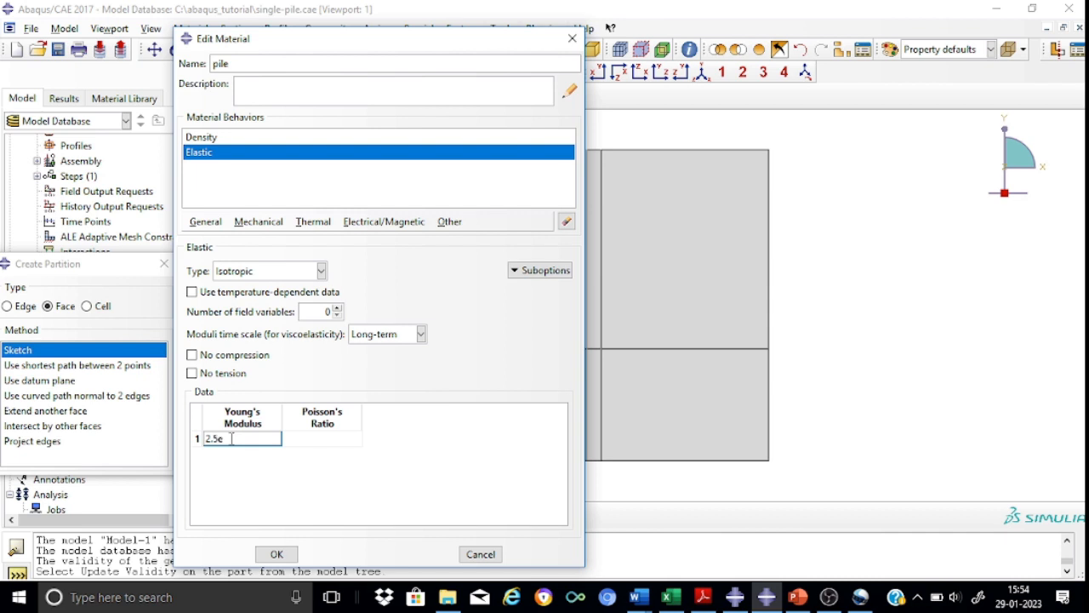
{"action": "type", "text": "7"}
{"action": "left_click", "coordinate": [313, 439]}
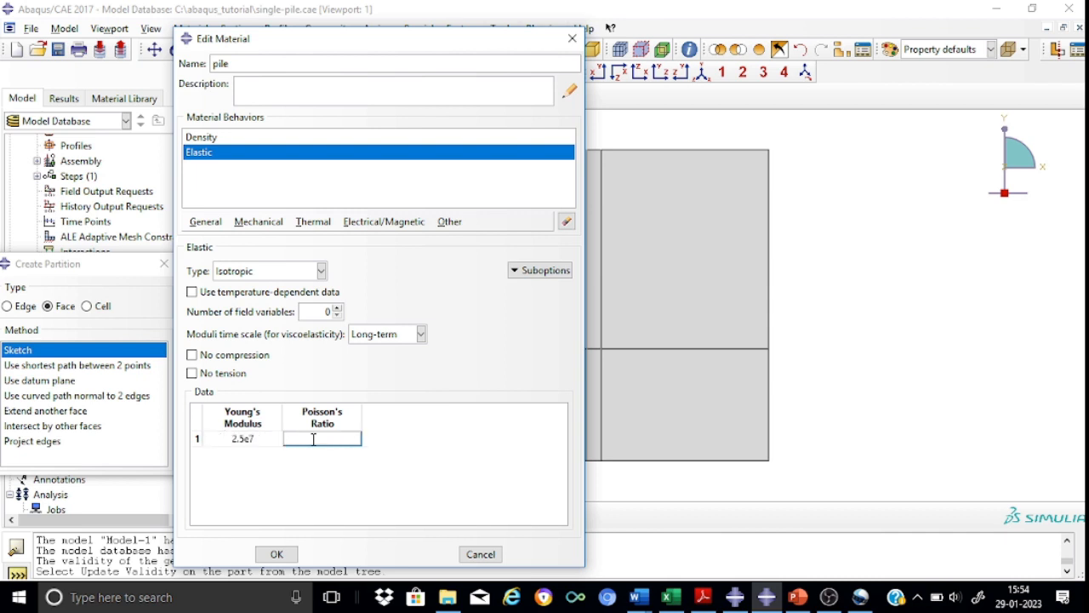
{"action": "type", "text": "0.2"}
{"action": "left_click", "coordinate": [276, 554]}
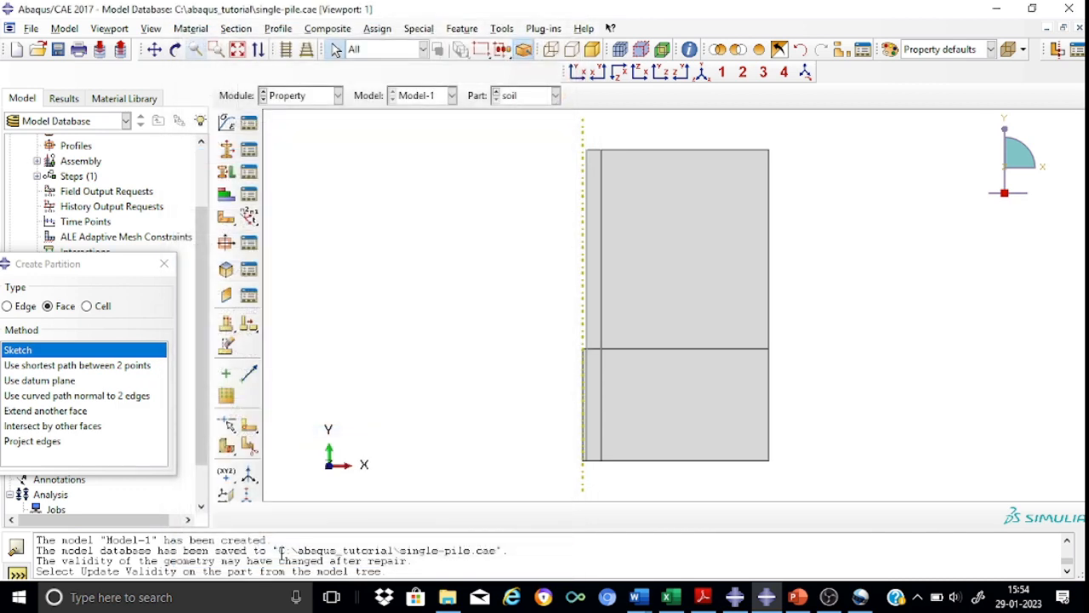
{"action": "left_click", "coordinate": [163, 264]}
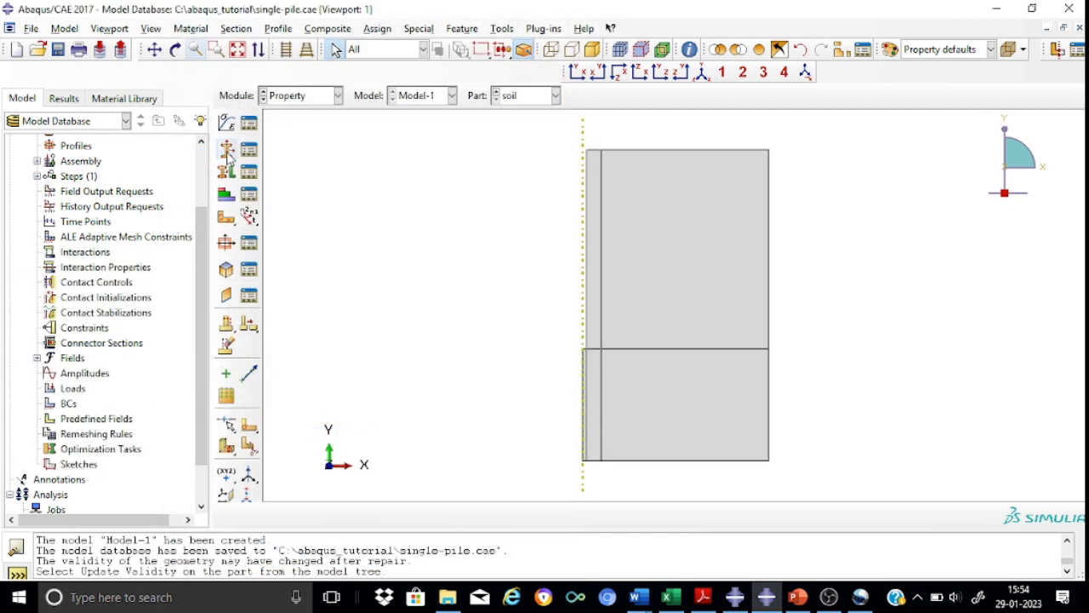
Create a solid homogeneous section named Section-soil that uses the soil material.
{"action": "left_click", "coordinate": [227, 152]}
{"action": "left_click", "coordinate": [395, 207]}
{"action": "key", "text": "BackSpace"}
{"action": "type", "text": "soil"}
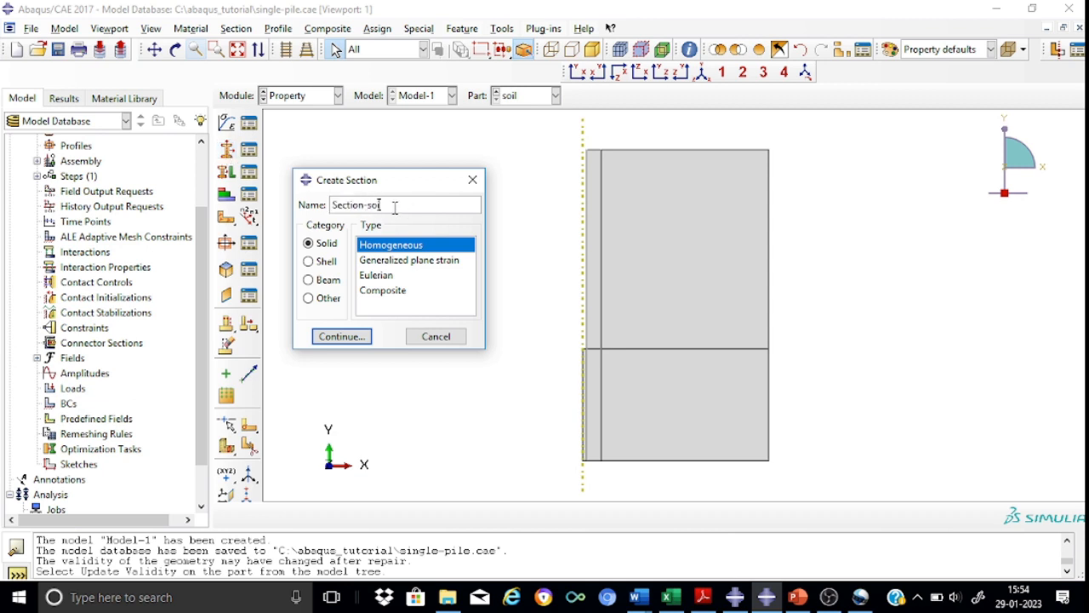
{"action": "left_click", "coordinate": [343, 337]}
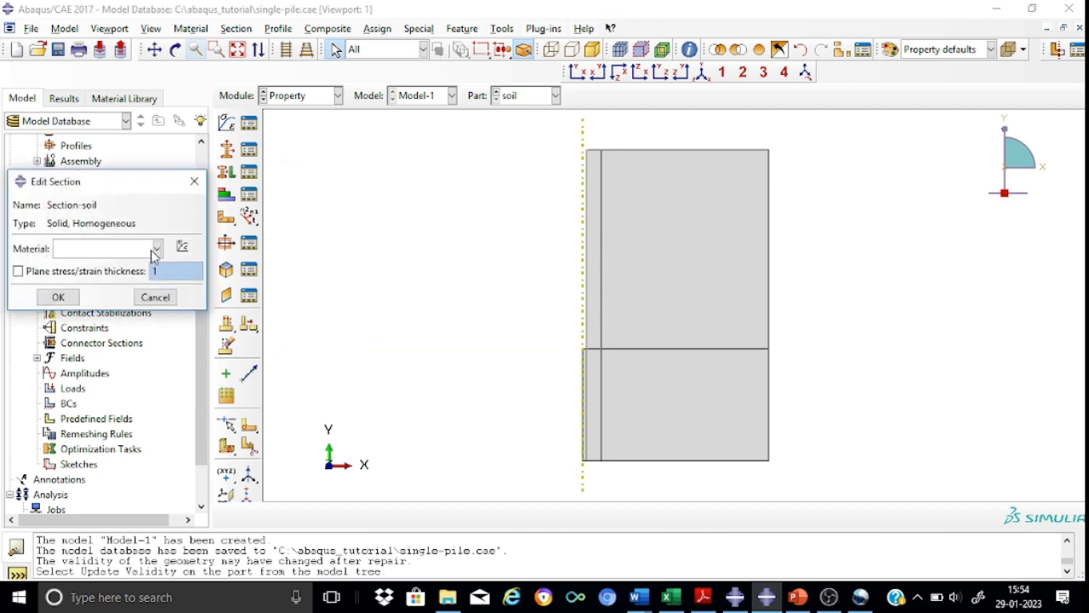
{"action": "left_click", "coordinate": [157, 253]}
{"action": "left_click", "coordinate": [98, 281]}
{"action": "left_click", "coordinate": [58, 297]}
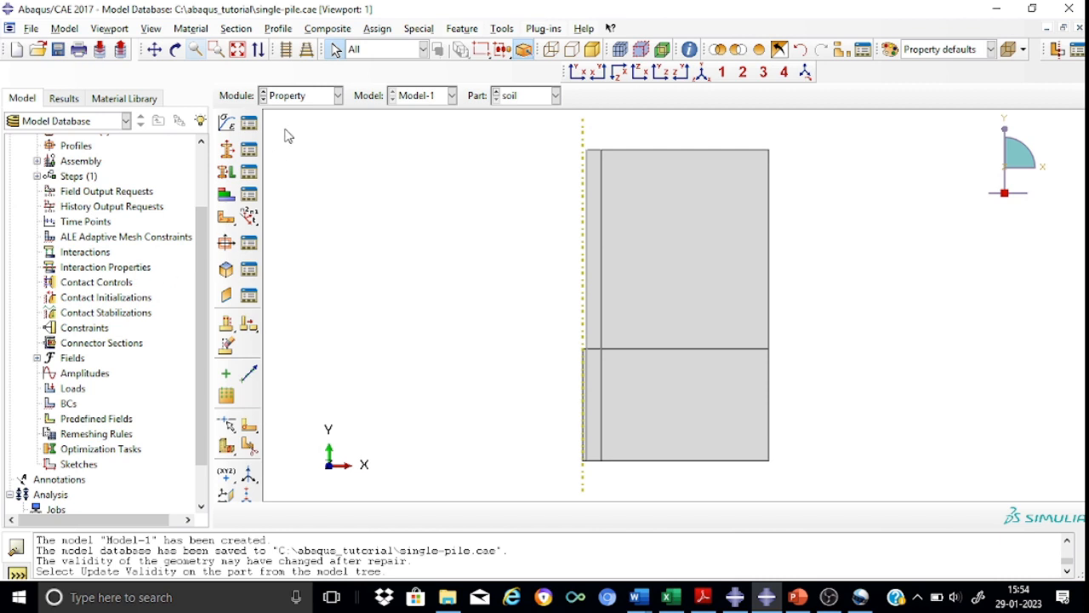
Create a solid homogeneous section named Section-pile that uses the pile material.
{"action": "left_click", "coordinate": [227, 150]}
{"action": "left_click", "coordinate": [394, 201]}
{"action": "key", "text": "BackSpace"}
{"action": "type", "text": "pile"}
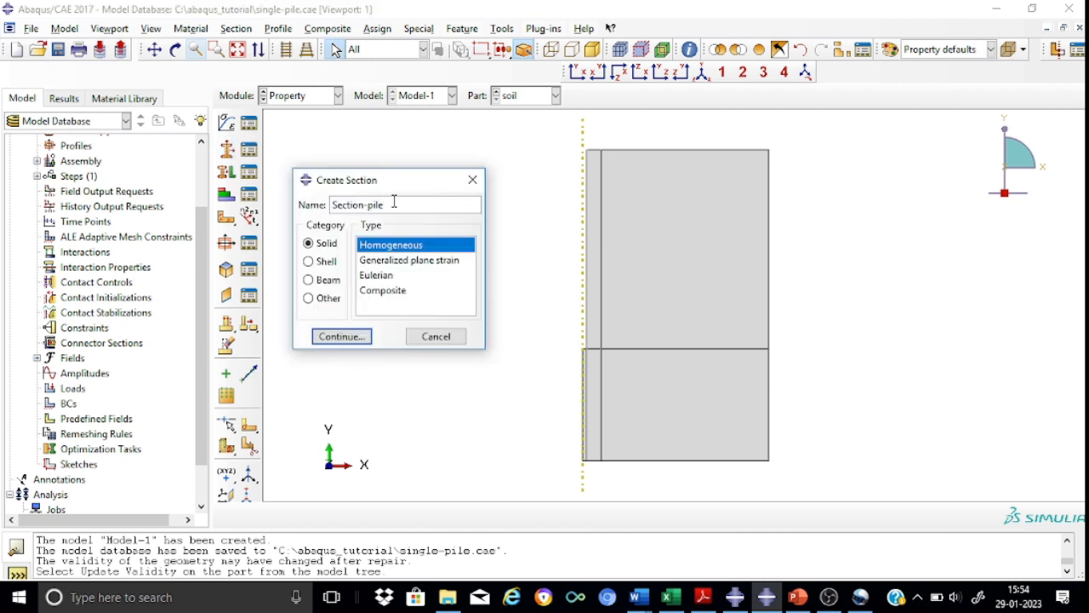
{"action": "left_click", "coordinate": [349, 337]}
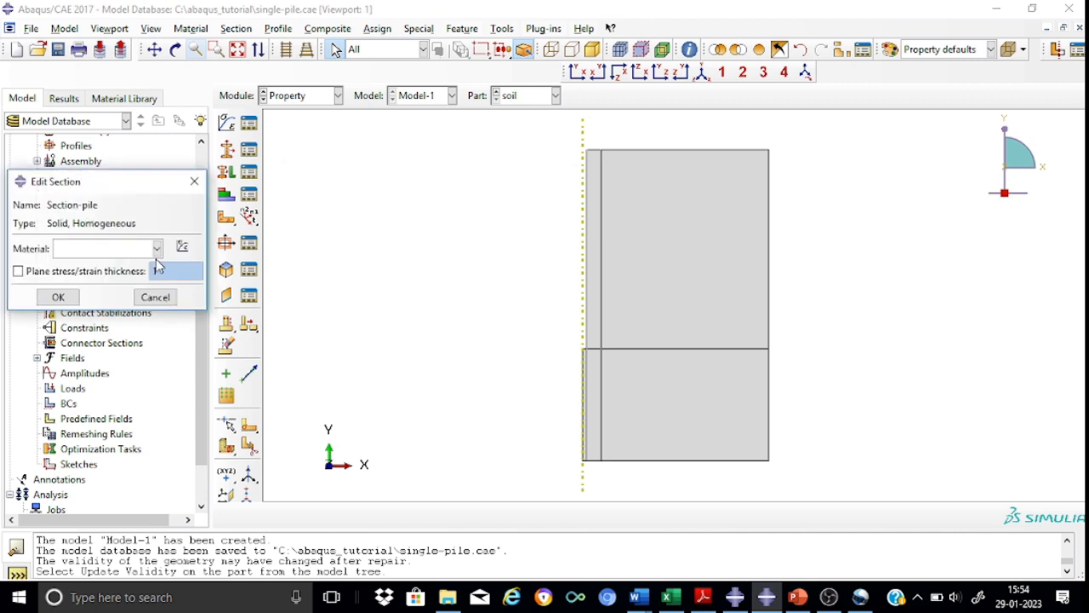
{"action": "left_click", "coordinate": [157, 247]}
{"action": "left_click", "coordinate": [89, 269]}
{"action": "left_click", "coordinate": [72, 298]}
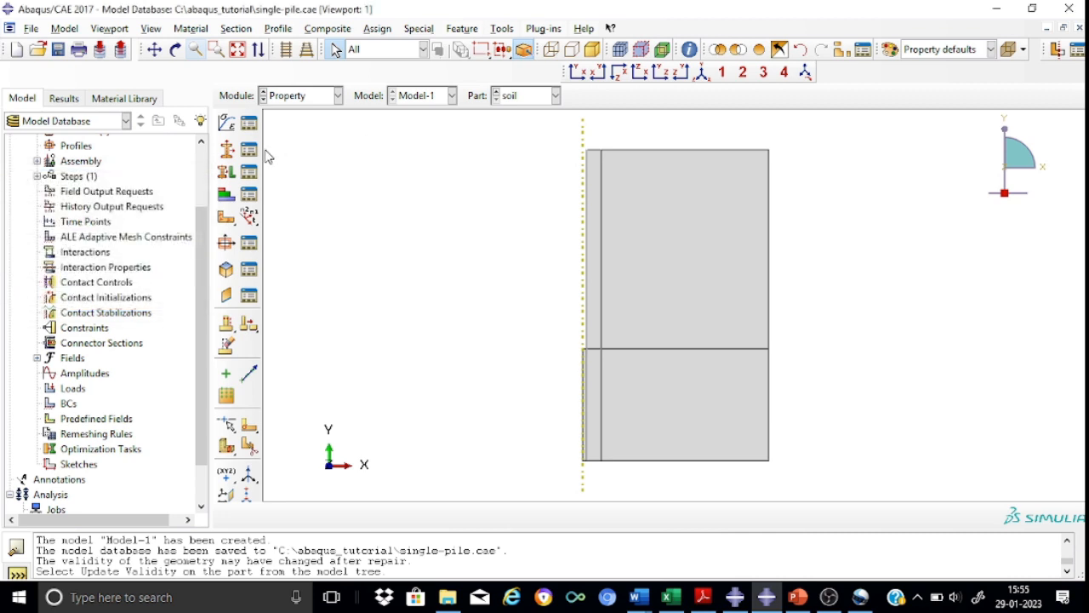
Assign Section-soil to all regions of the soil part, with thickness taken from the section.
{"action": "left_click", "coordinate": [225, 176]}
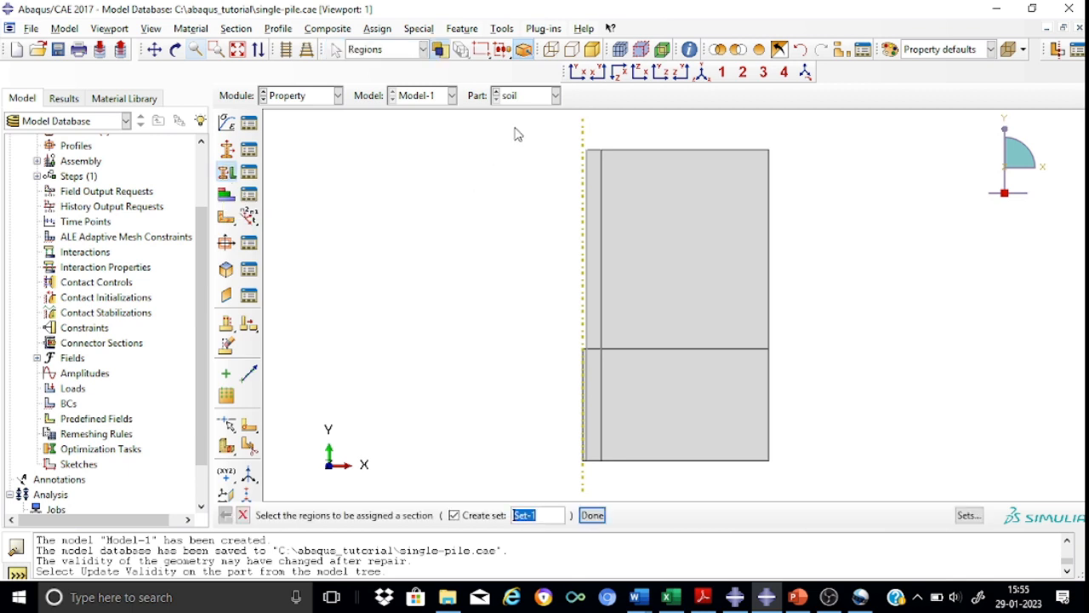
{"action": "left_click_drag", "start_coordinate": [516, 132], "coordinate": [881, 491]}
{"action": "left_click", "coordinate": [592, 515]}
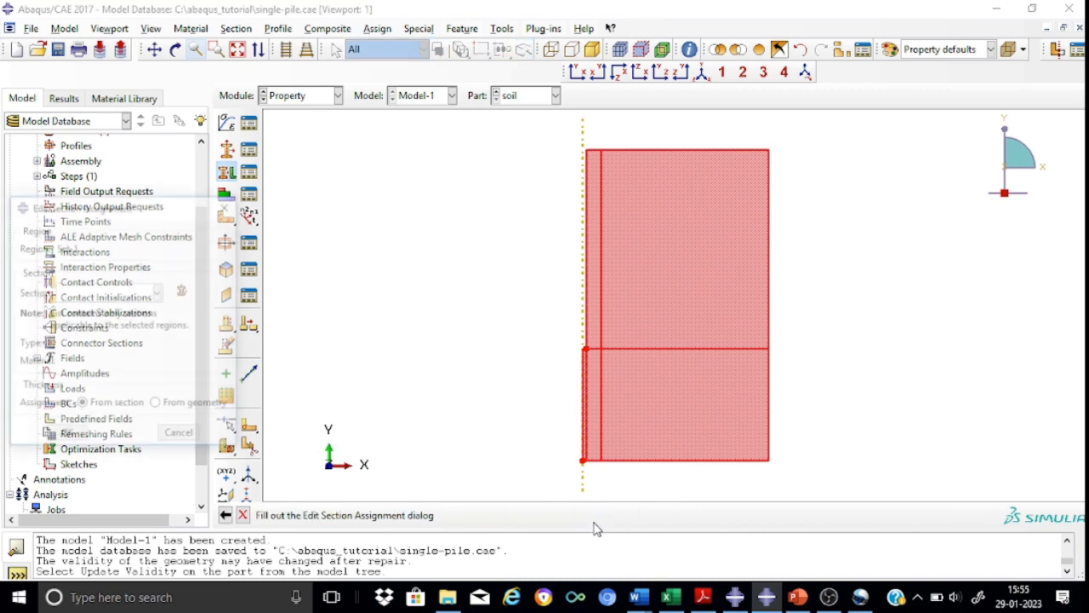
{"action": "left_click", "coordinate": [158, 292]}
{"action": "left_click", "coordinate": [122, 326]}
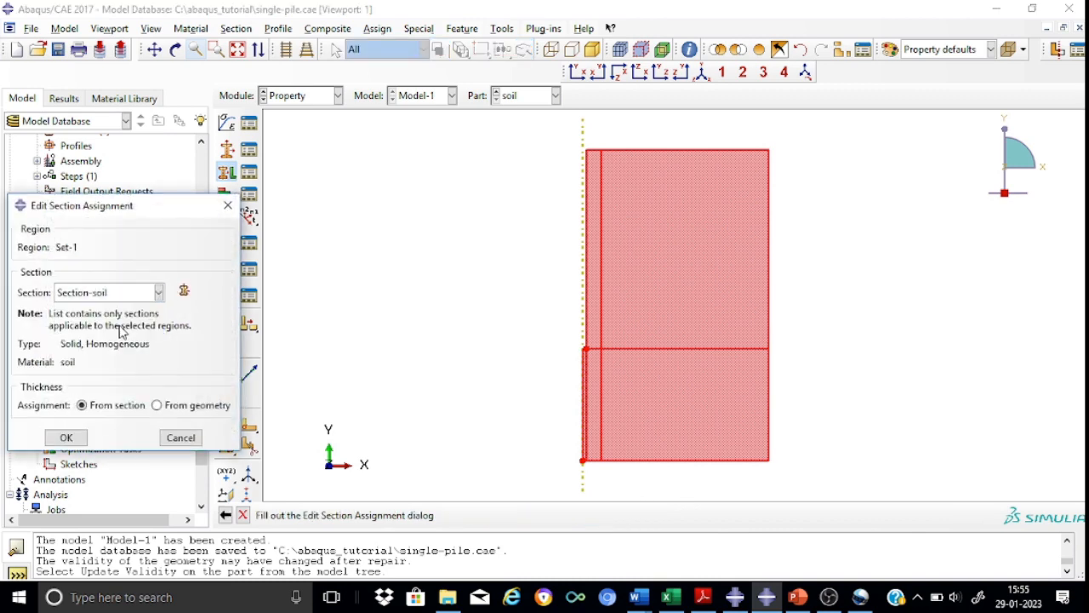
{"action": "left_click", "coordinate": [76, 441]}
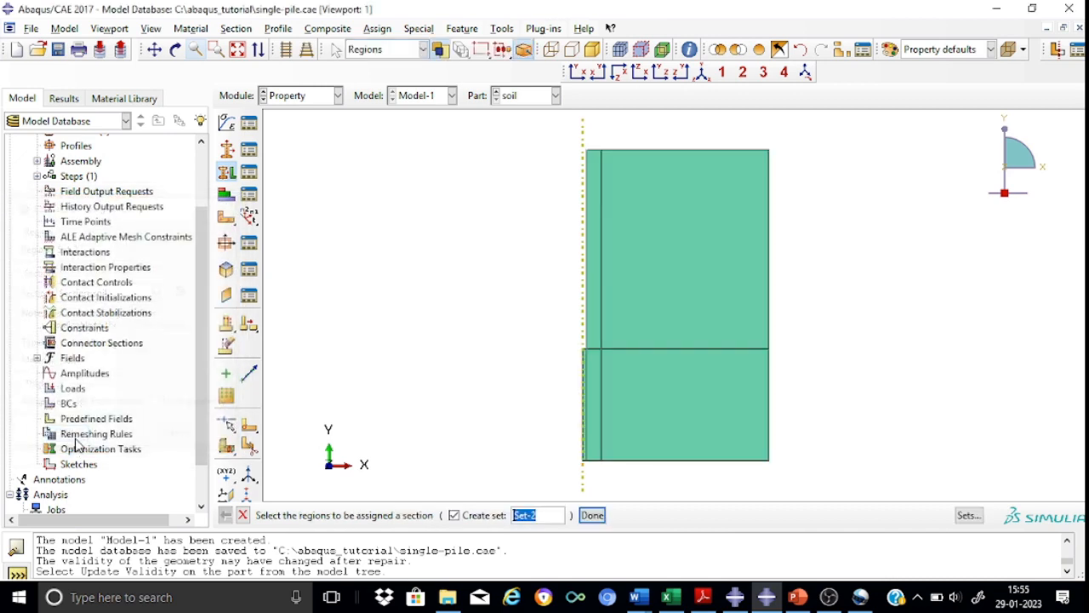
Switch to the pile part and assign Section-pile to its whole region.
{"action": "left_click", "coordinate": [556, 95]}
{"action": "left_click", "coordinate": [511, 113]}
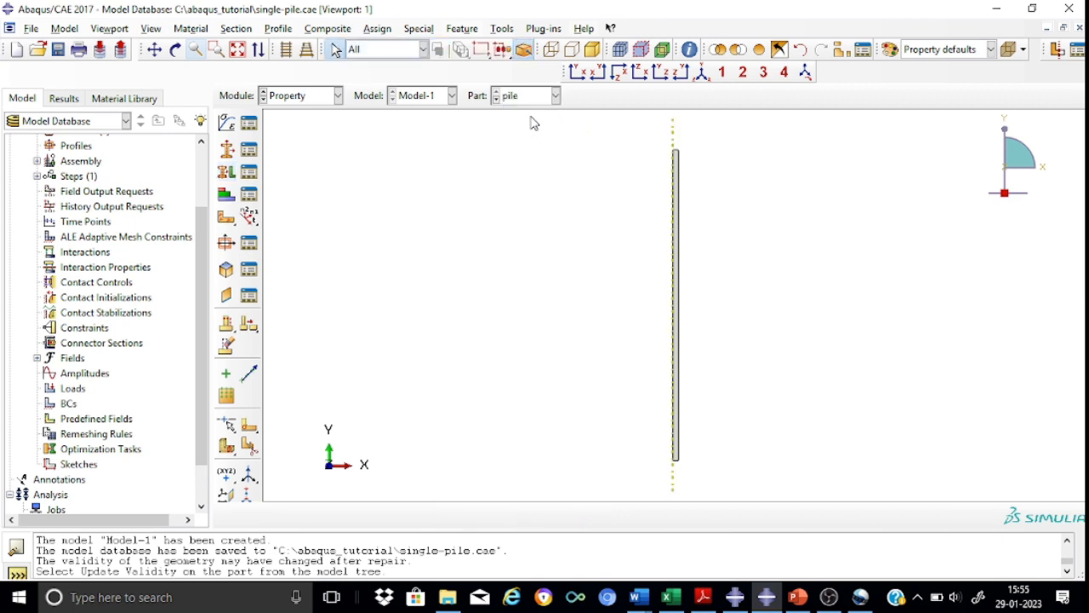
{"action": "left_click", "coordinate": [227, 172]}
{"action": "left_click_drag", "start_coordinate": [573, 129], "coordinate": [877, 490]}
{"action": "left_click", "coordinate": [593, 516]}
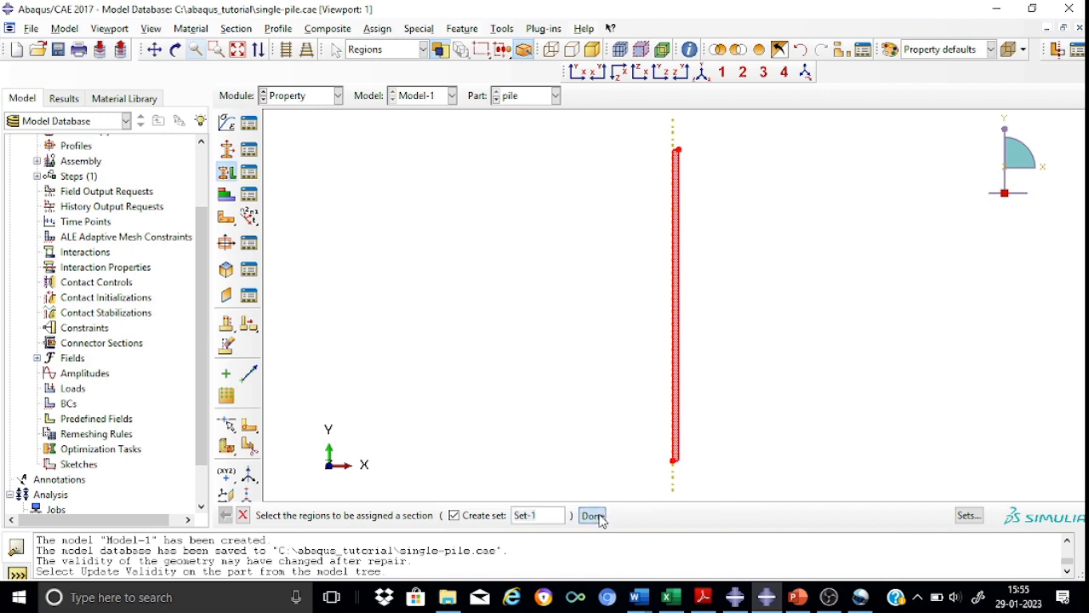
{"action": "left_click", "coordinate": [159, 292]}
{"action": "left_click", "coordinate": [117, 310]}
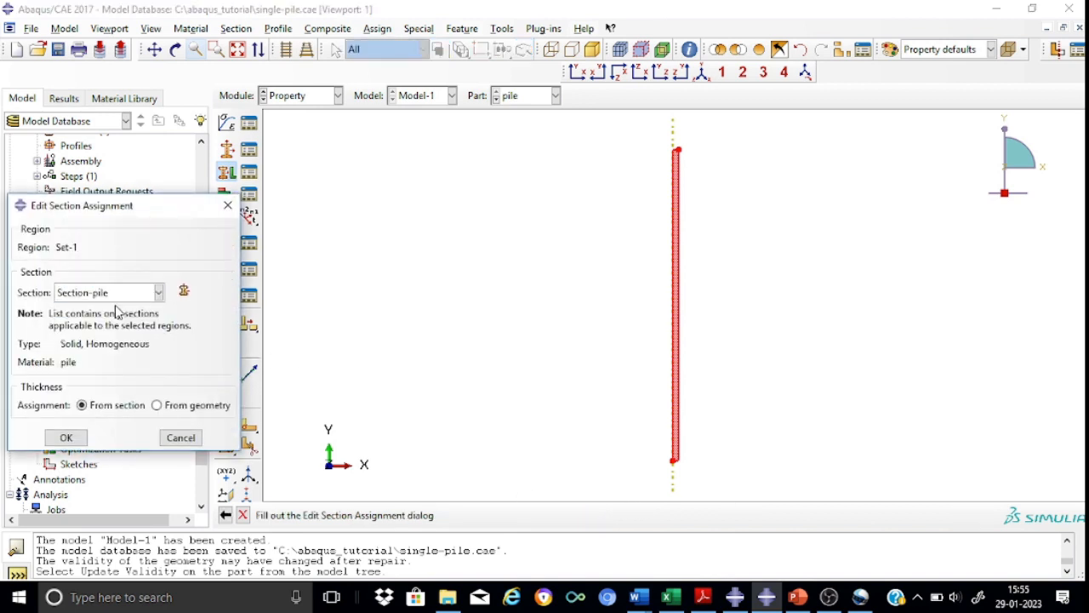
{"action": "left_click", "coordinate": [78, 438]}
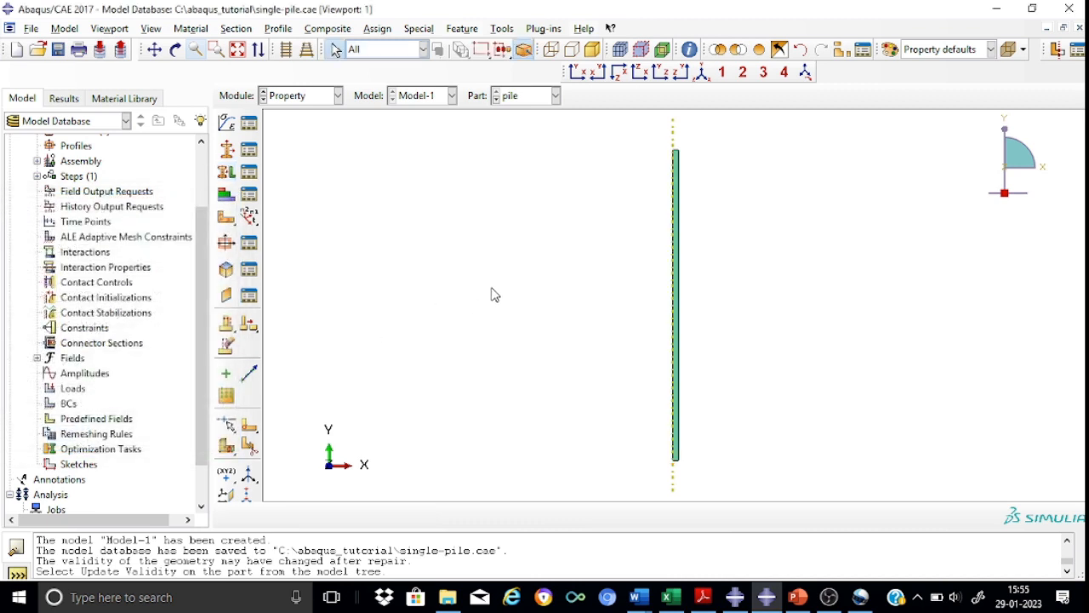
In the Assembly module, create independent instances of the pile and soil parts together.
{"action": "left_click", "coordinate": [337, 95]}
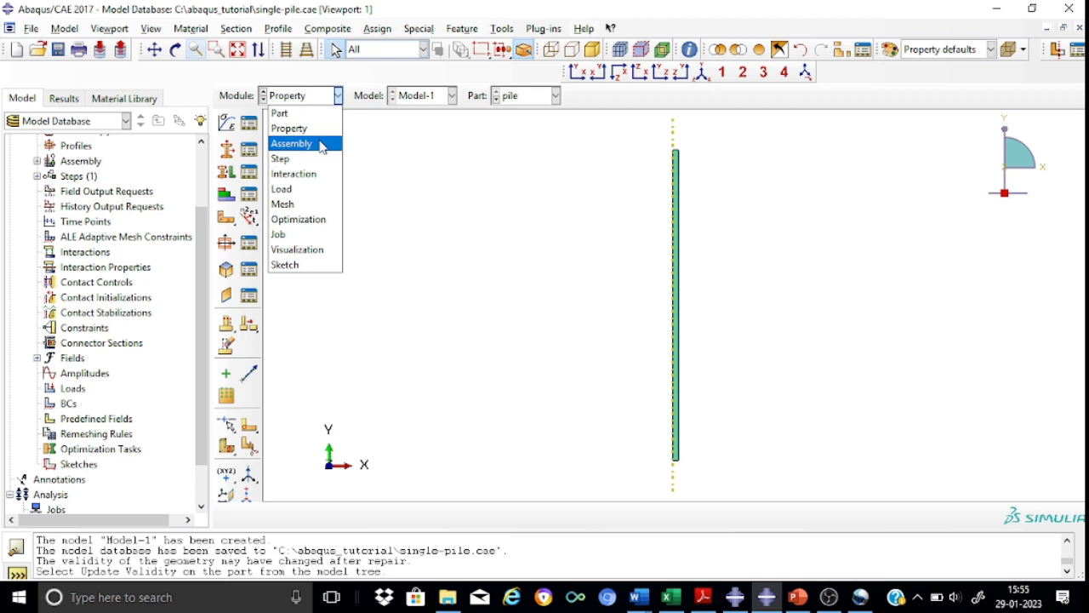
{"action": "left_click", "coordinate": [323, 147]}
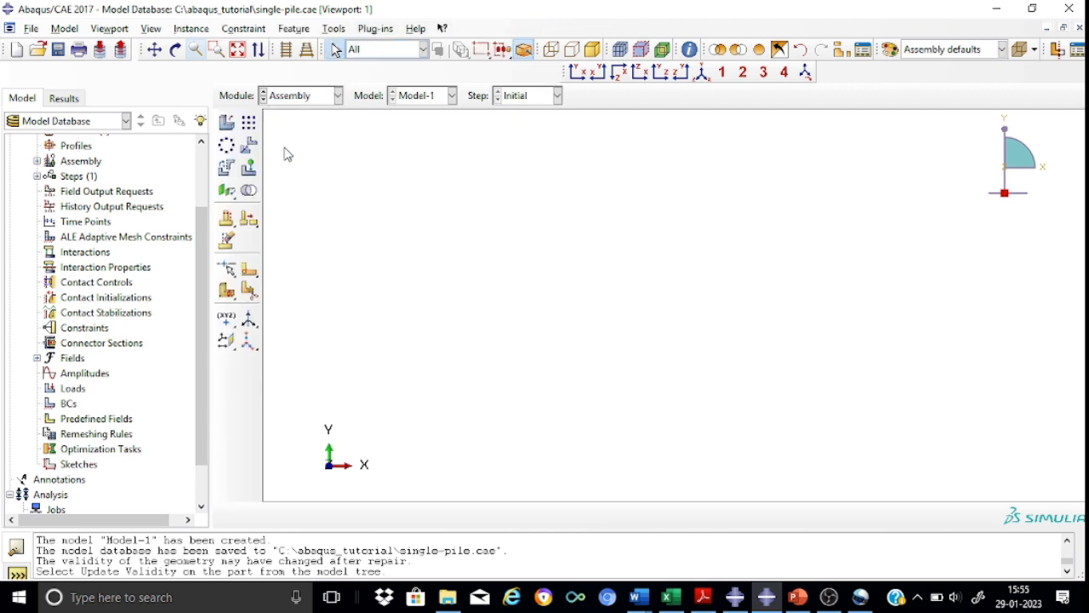
{"action": "left_click", "coordinate": [228, 124]}
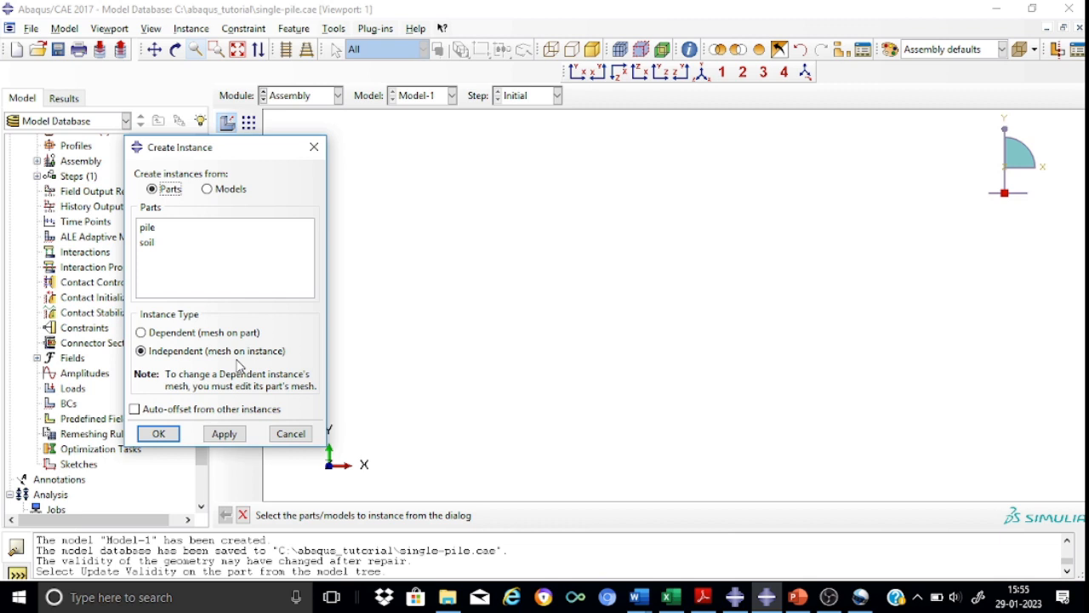
{"action": "left_click", "coordinate": [154, 229]}
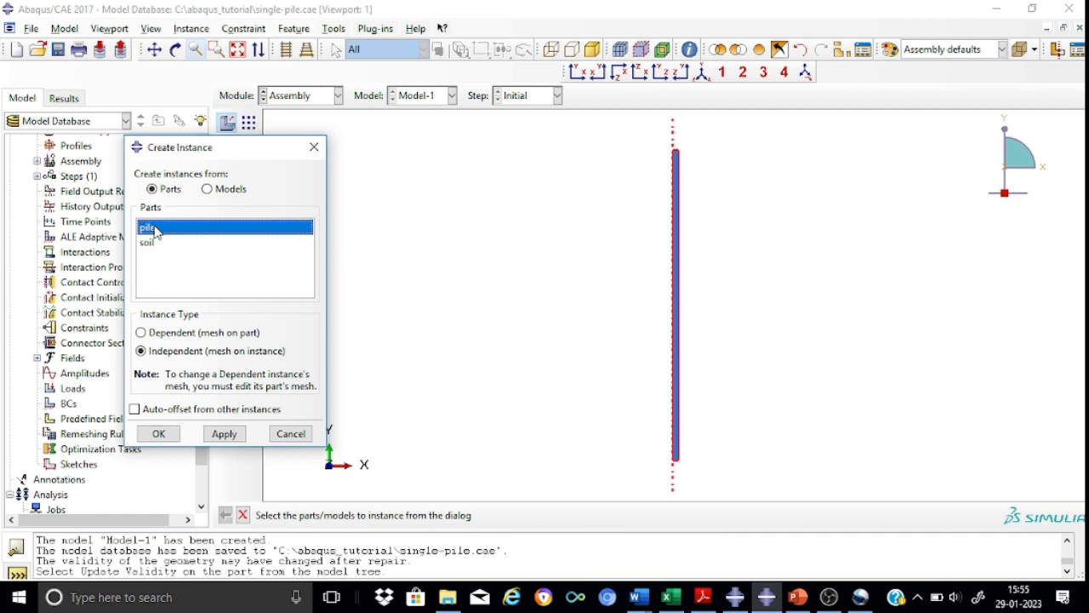
{"action": "left_click", "coordinate": [148, 242], "text": "shift"}
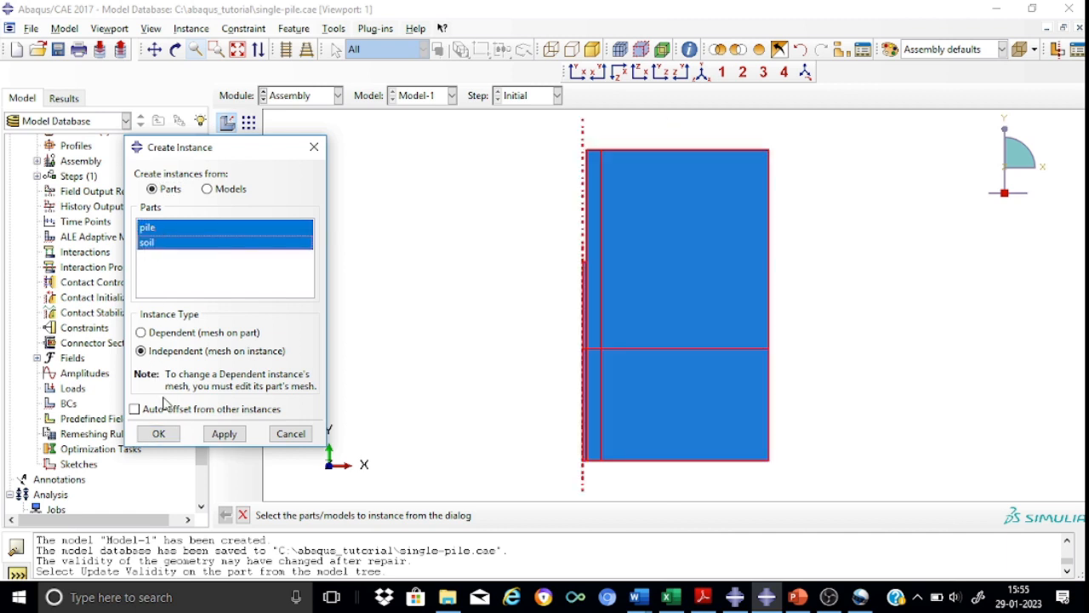
{"action": "left_click", "coordinate": [166, 435]}
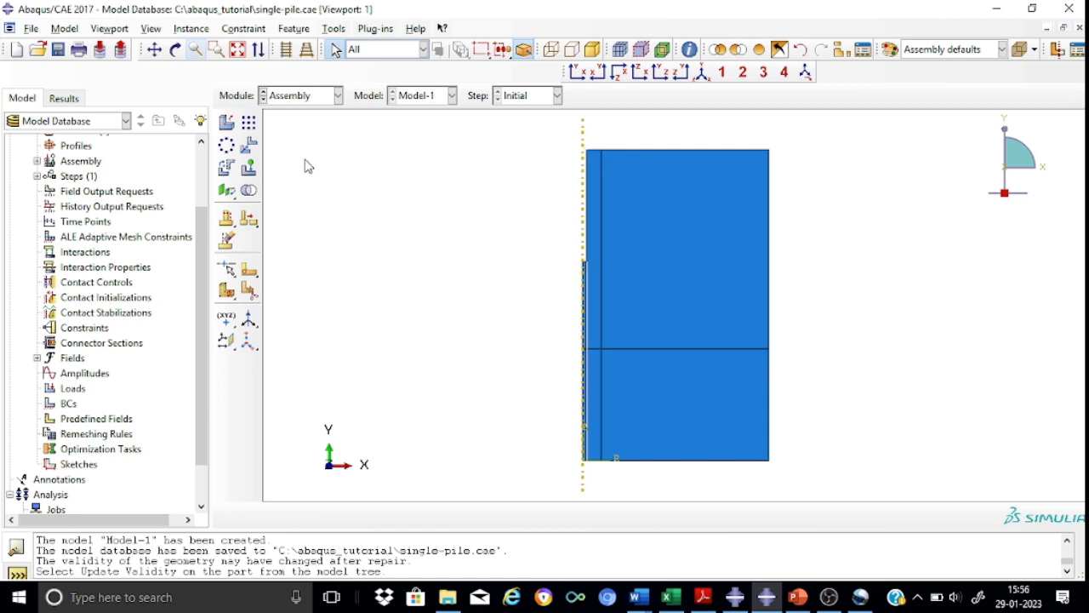
Translate the pile instance from its upper outer corner to the soil's upper inner corner so their tops align.
{"action": "left_click", "coordinate": [249, 147]}
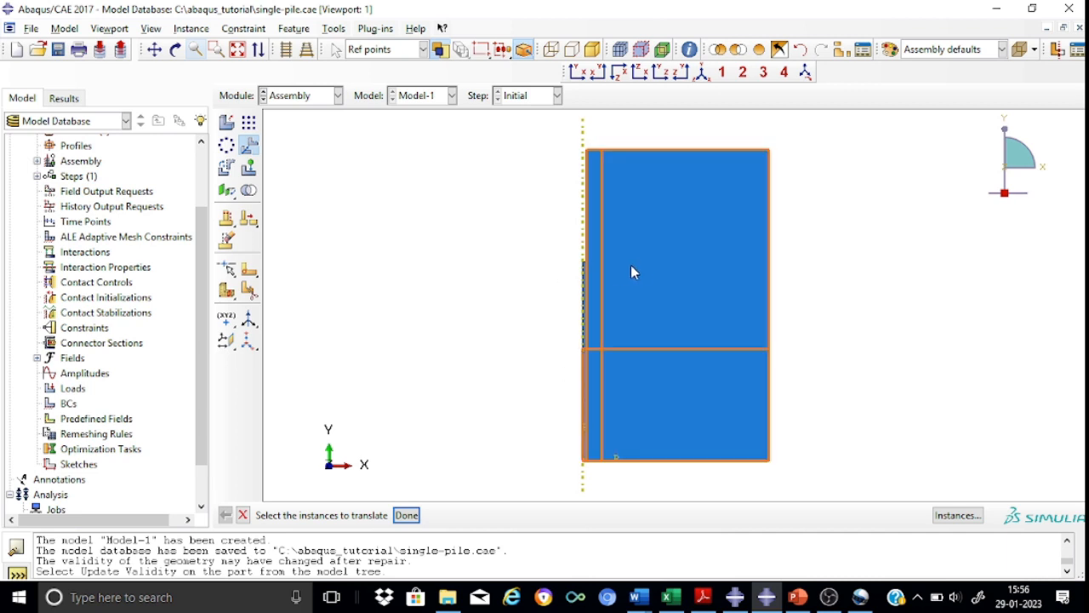
{"action": "left_click", "coordinate": [583, 287]}
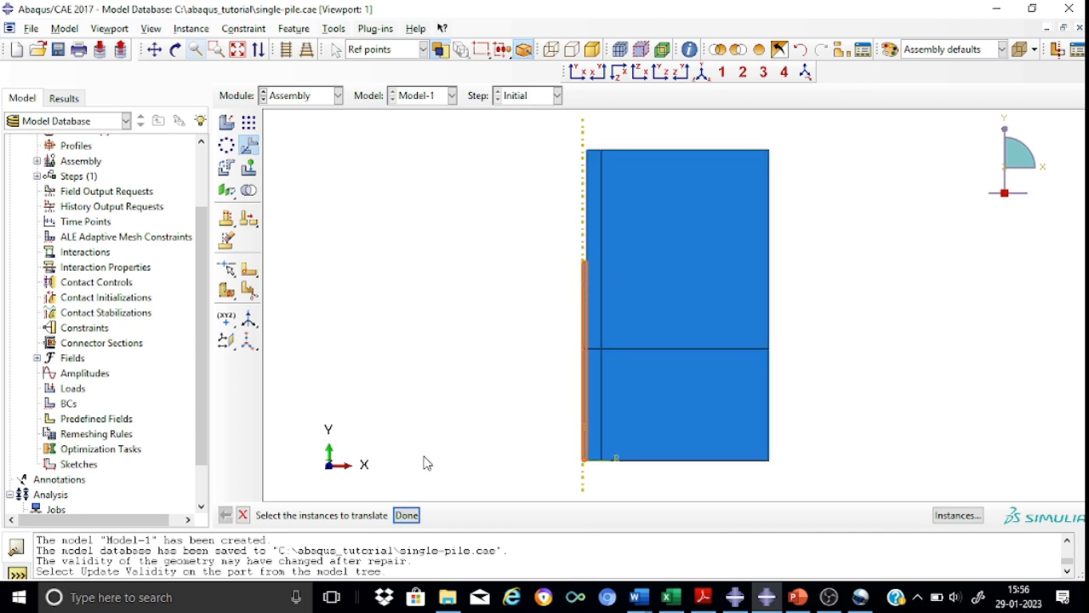
{"action": "left_click", "coordinate": [405, 515]}
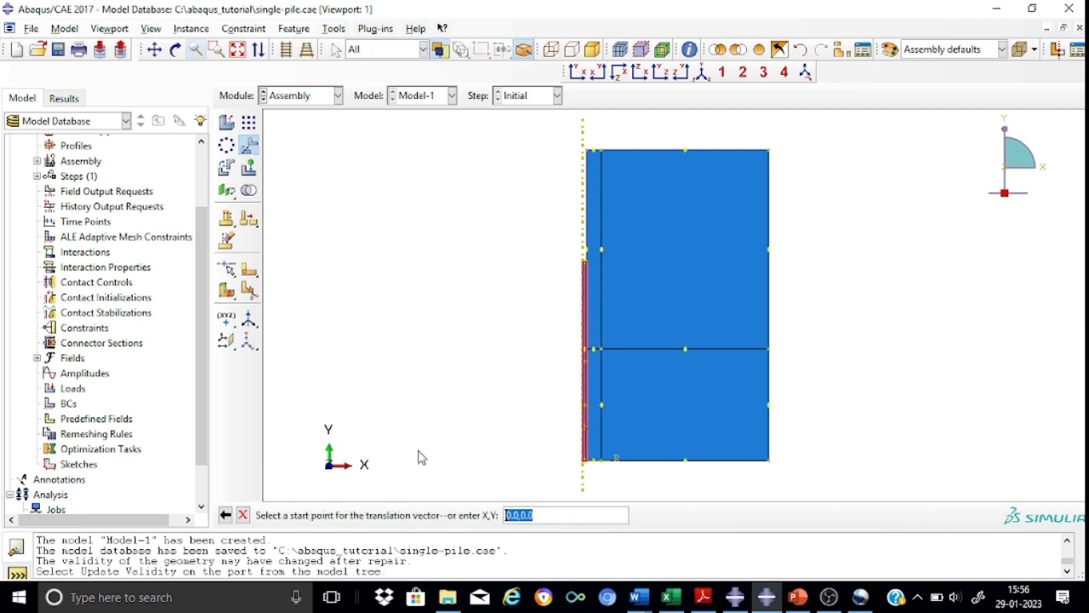
{"action": "scroll", "coordinate": [633, 182], "scroll_direction": "up", "scroll_amount": 2}
{"action": "scroll", "coordinate": [633, 182], "scroll_direction": "up", "scroll_amount": 2}
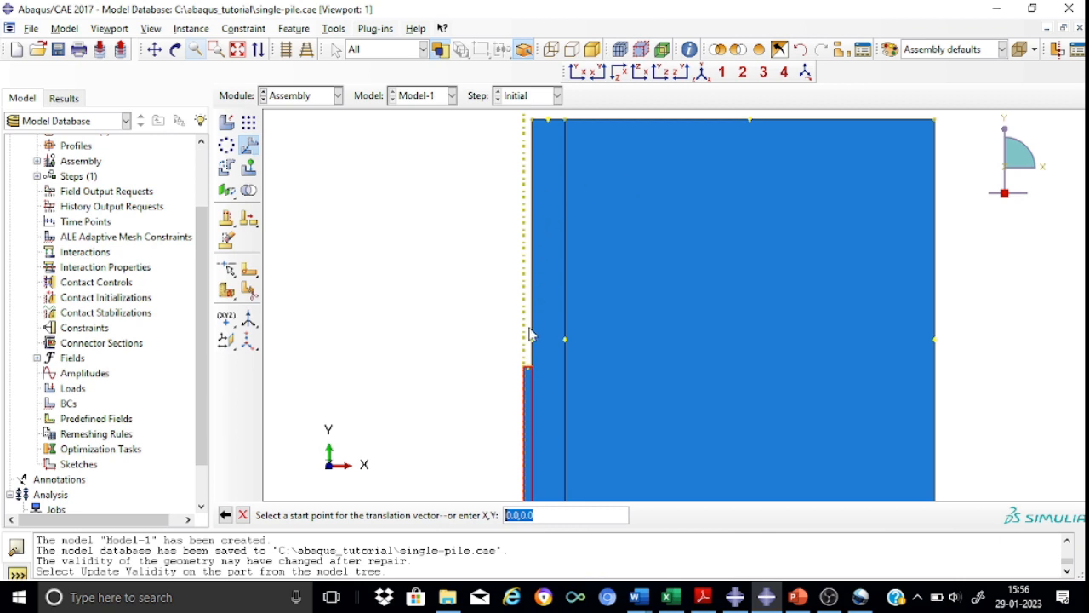
{"action": "left_click", "coordinate": [531, 369]}
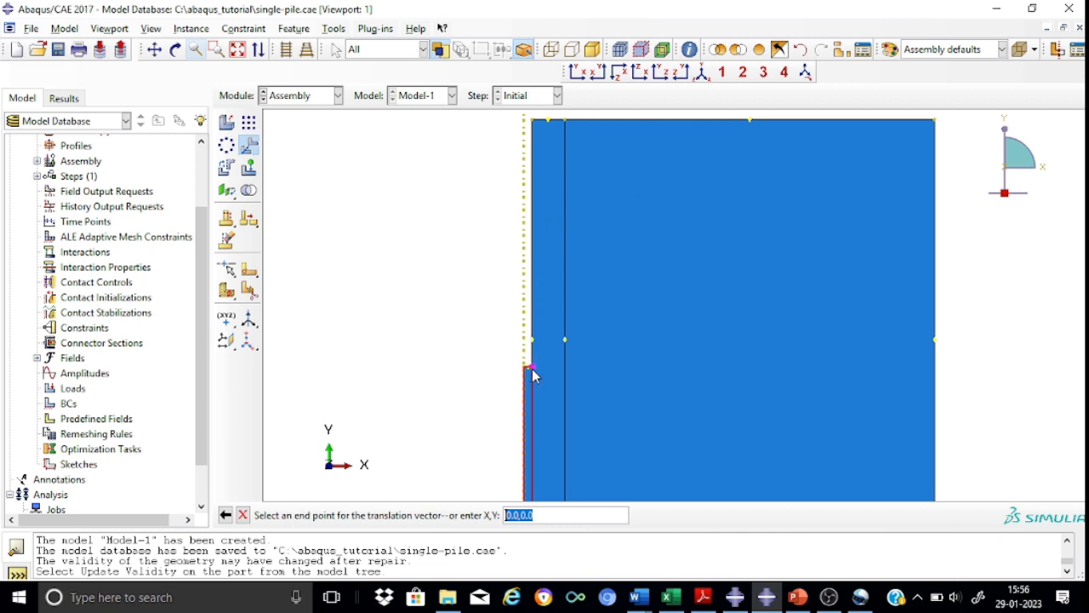
{"action": "left_click", "coordinate": [532, 121]}
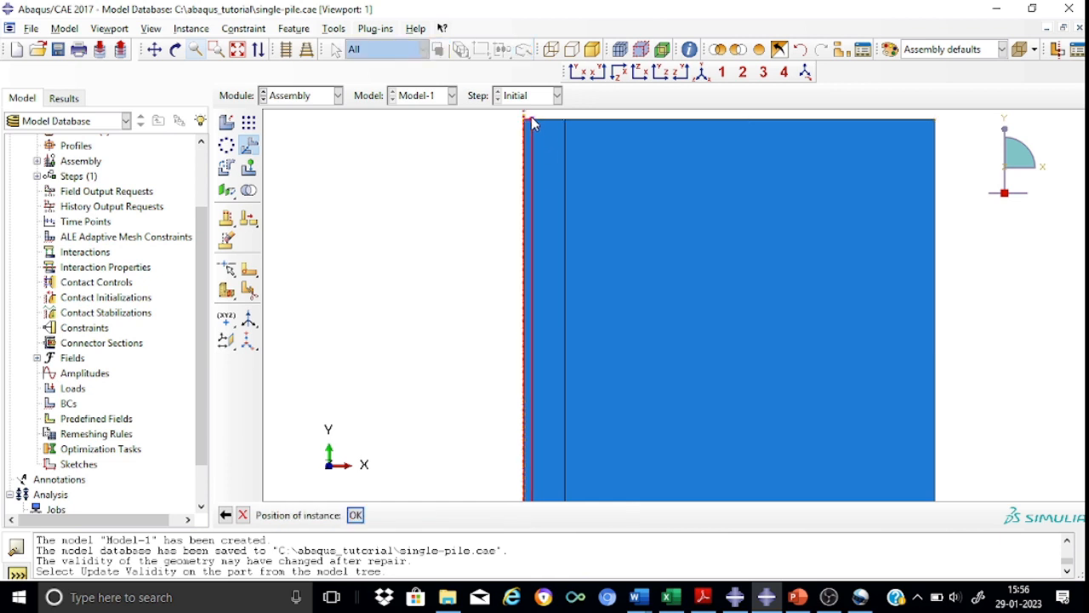
{"action": "left_click", "coordinate": [350, 514]}
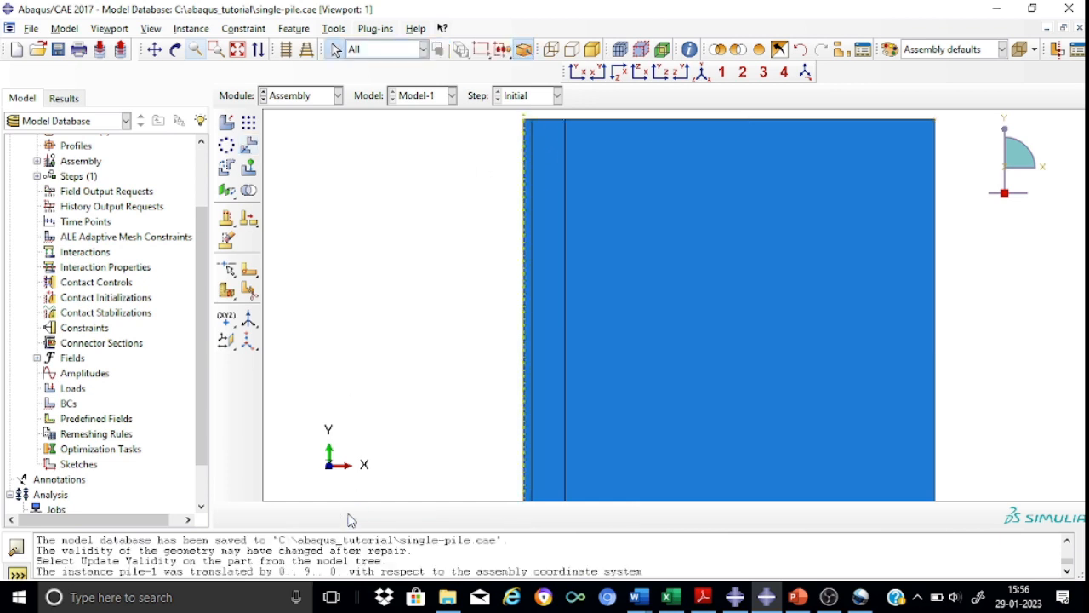
Color-code the assembly by Parts and check the pile's position against the soil.
{"action": "scroll", "coordinate": [426, 317], "scroll_direction": "down", "scroll_amount": 3}
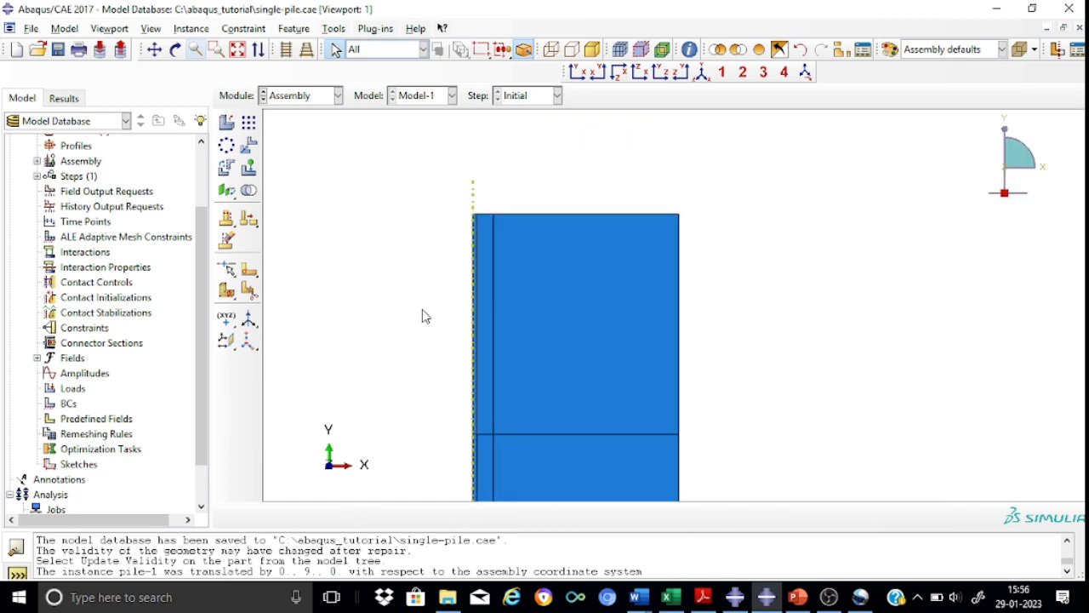
{"action": "scroll", "coordinate": [423, 317], "scroll_direction": "down", "scroll_amount": 2}
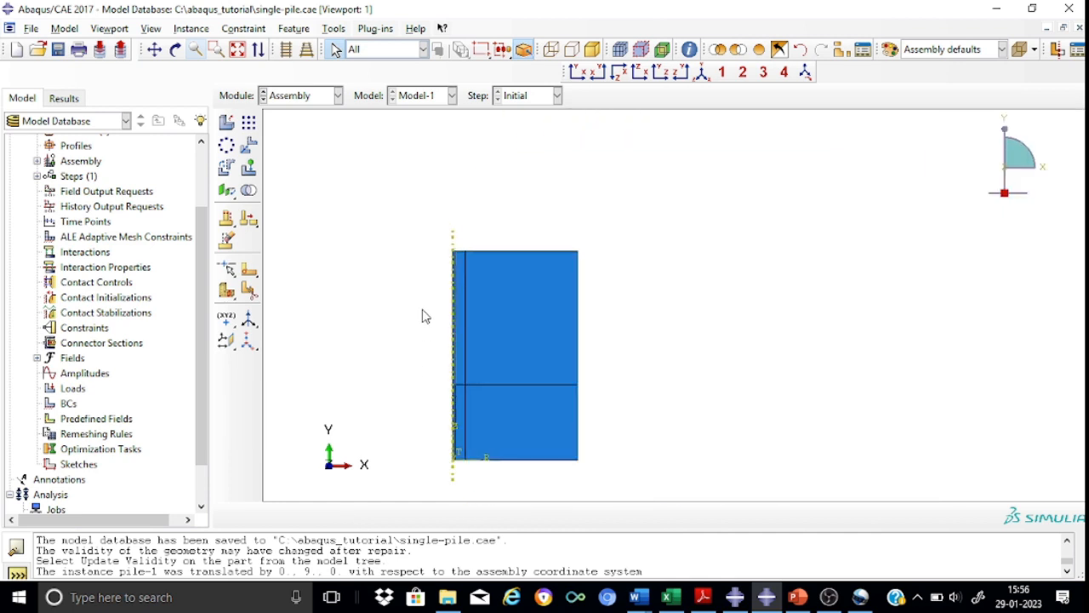
{"action": "scroll", "coordinate": [426, 317], "scroll_direction": "up", "scroll_amount": 3}
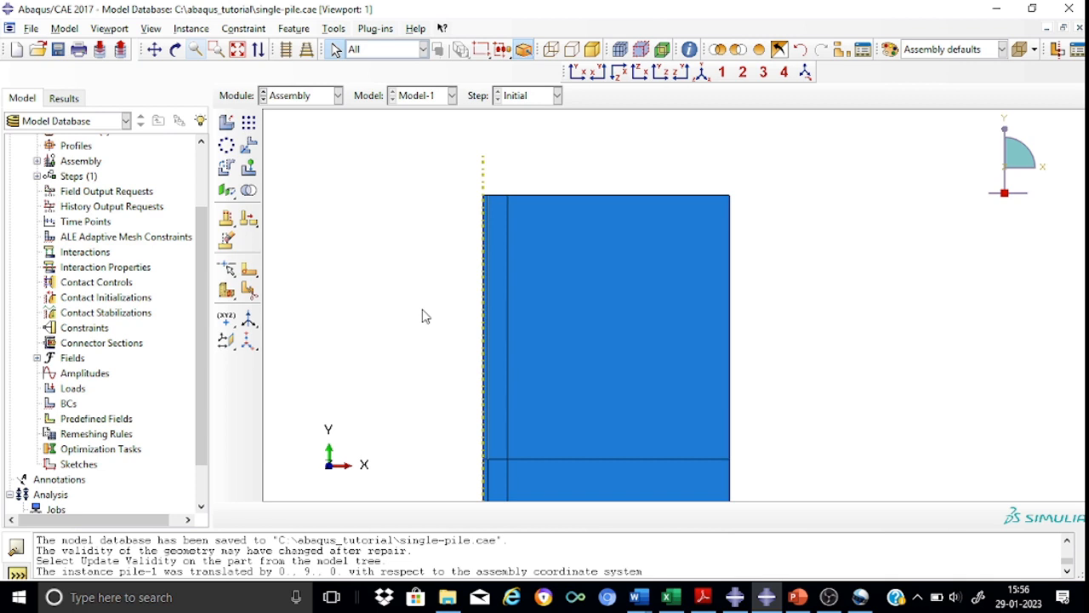
{"action": "left_click", "coordinate": [591, 287]}
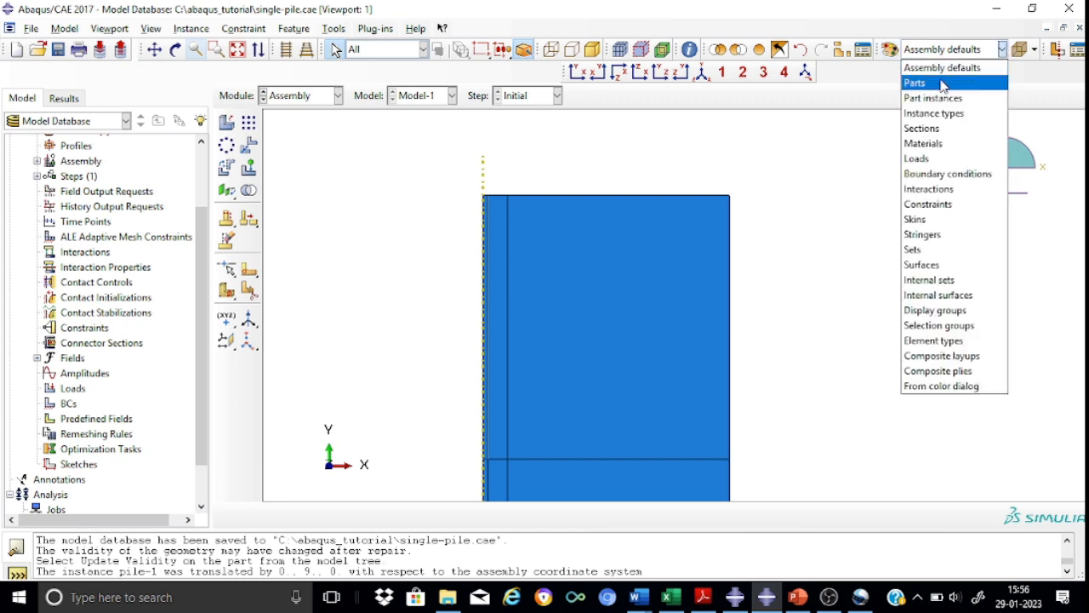
{"action": "left_click", "coordinate": [914, 82]}
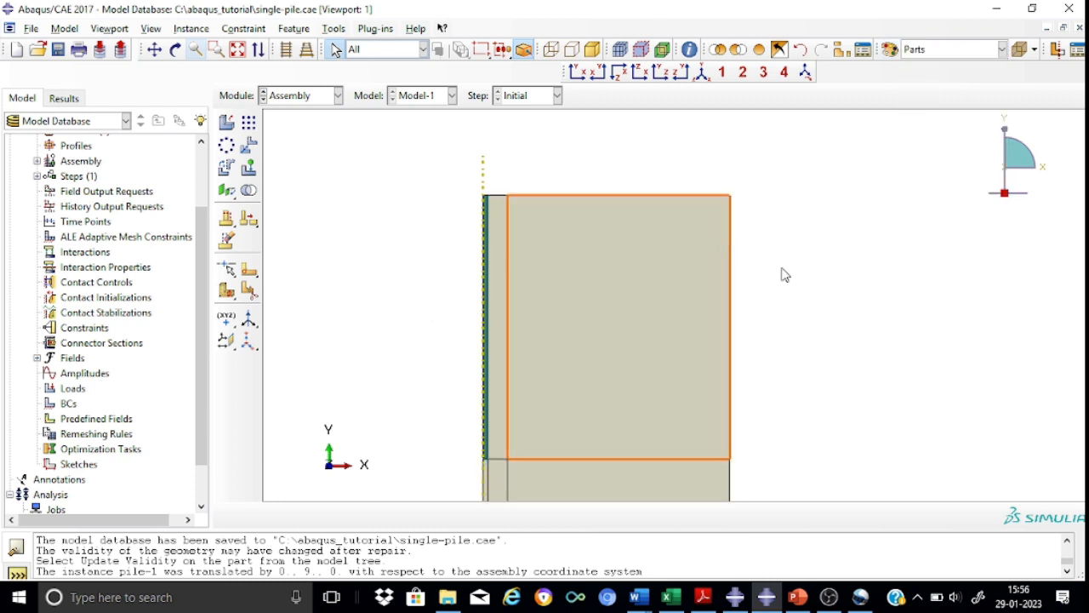
{"action": "scroll", "coordinate": [781, 273], "scroll_direction": "down", "scroll_amount": 3}
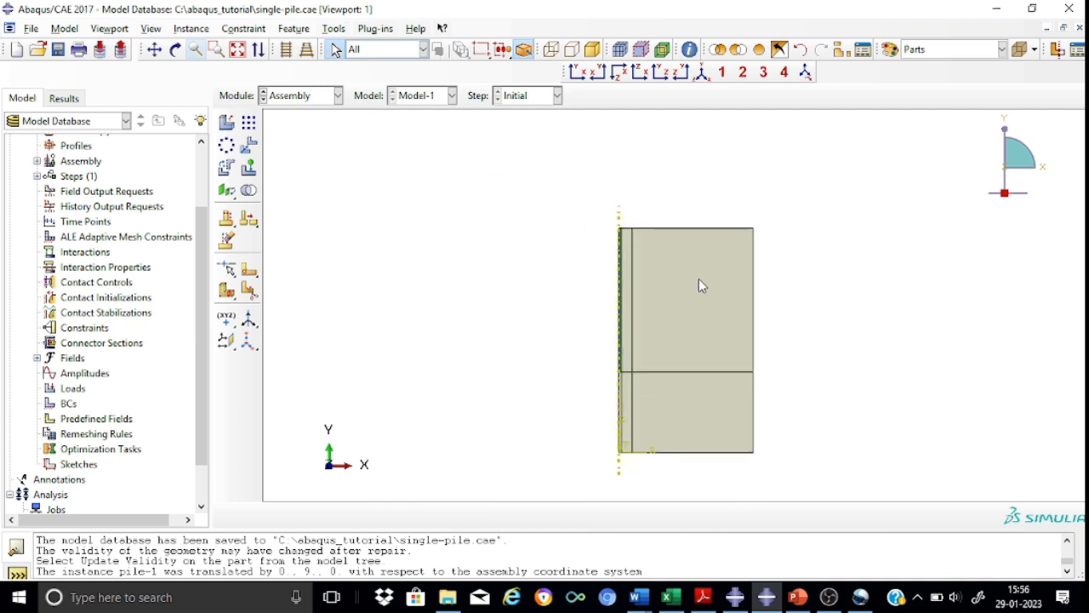
{"action": "scroll", "coordinate": [672, 258], "scroll_direction": "down", "scroll_amount": 2}
{"action": "scroll", "coordinate": [672, 258], "scroll_direction": "up", "scroll_amount": 3}
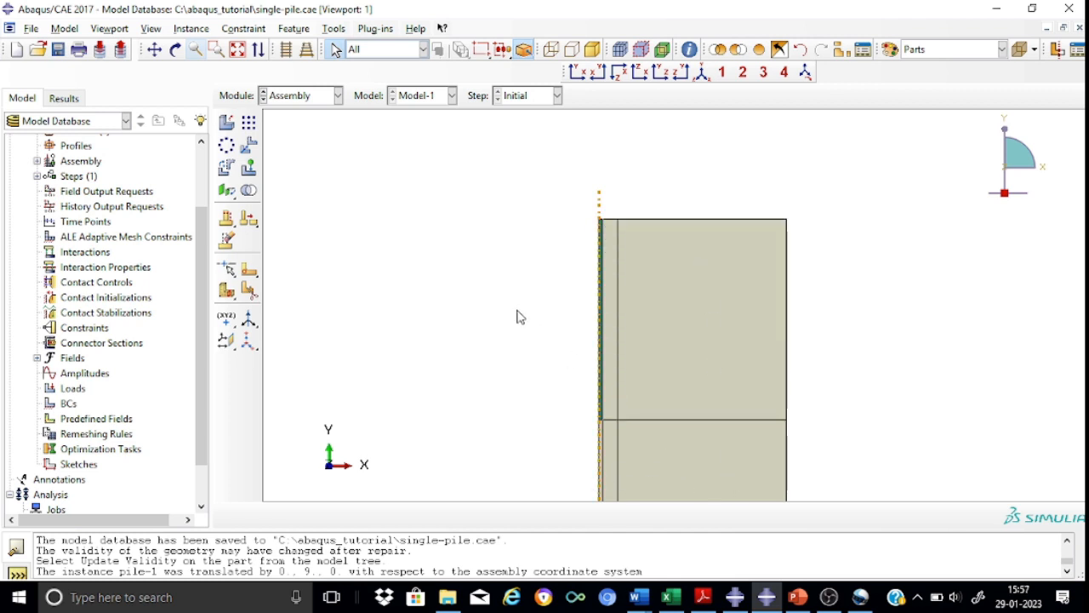
{"action": "scroll", "coordinate": [512, 312], "scroll_direction": "up", "scroll_amount": 1}
{"action": "scroll", "coordinate": [511, 312], "scroll_direction": "down", "scroll_amount": 3}
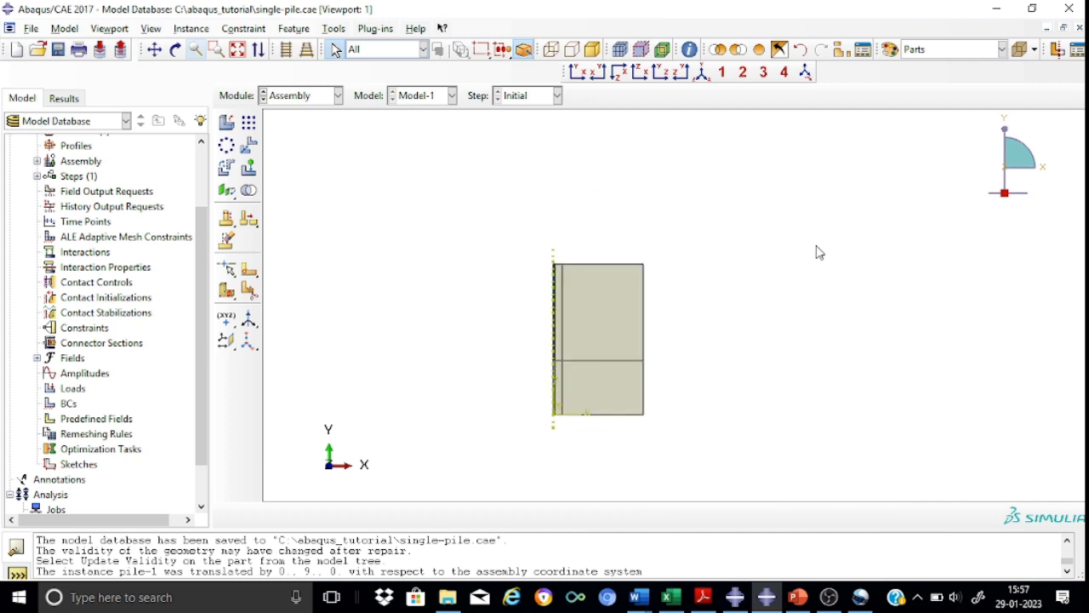
In the Step module, create a Geostatic step named Step-selfweight after the Initial step.
{"action": "left_click", "coordinate": [338, 95]}
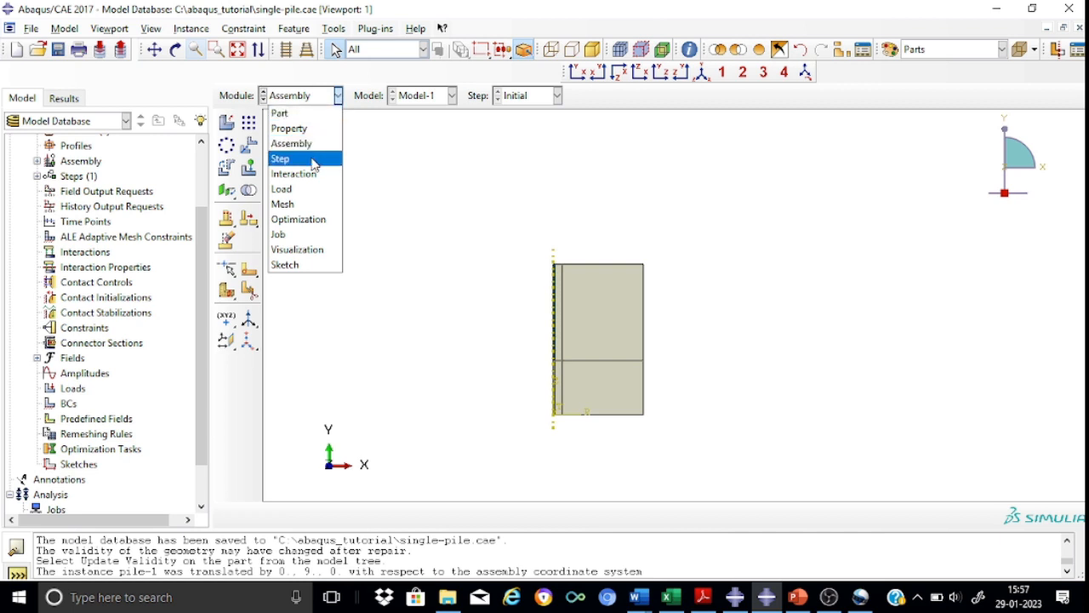
{"action": "left_click", "coordinate": [313, 159]}
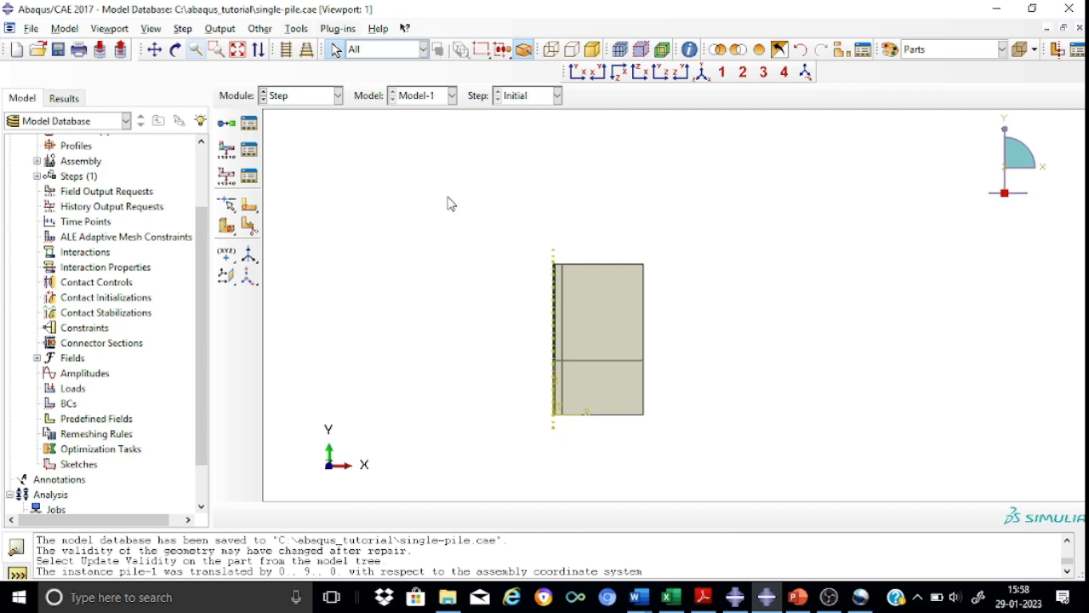
{"action": "left_click", "coordinate": [228, 124]}
{"action": "left_click", "coordinate": [165, 158]}
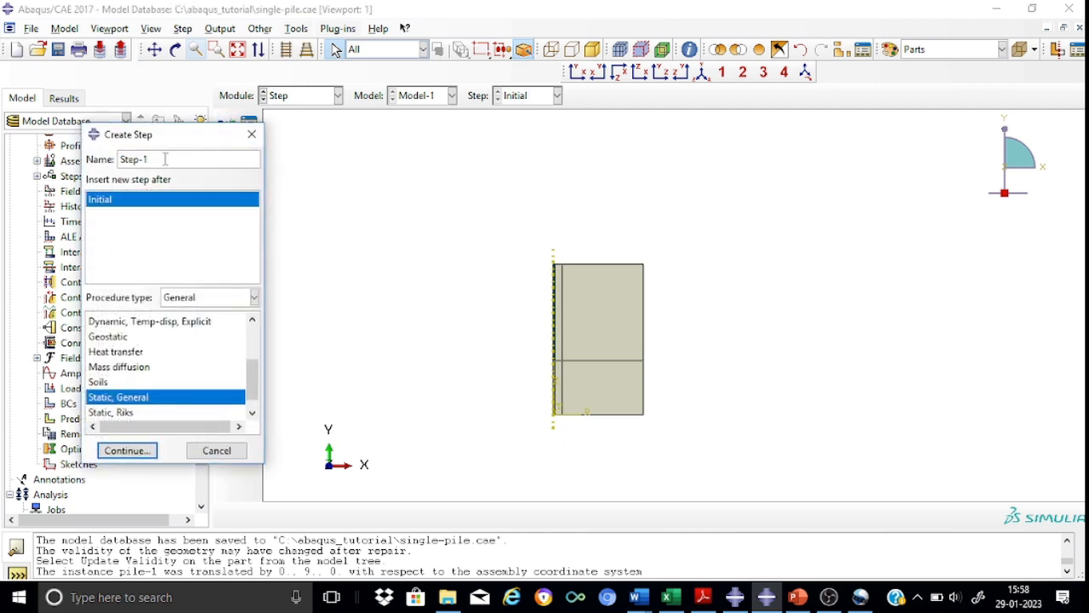
{"action": "type", "text": "selfweight"}
{"action": "left_click", "coordinate": [118, 338]}
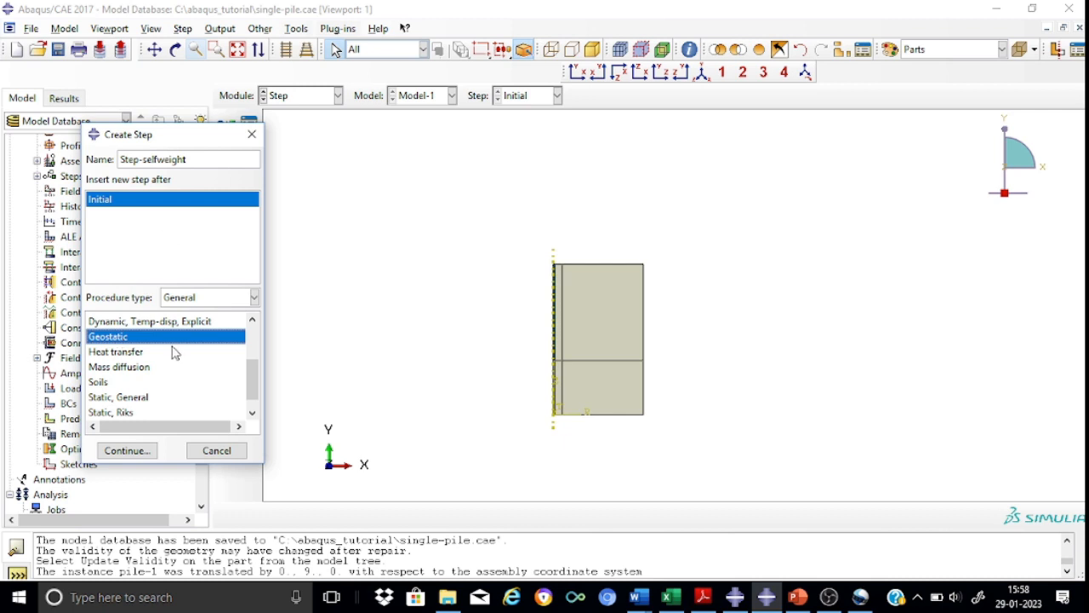
{"action": "left_click", "coordinate": [127, 450]}
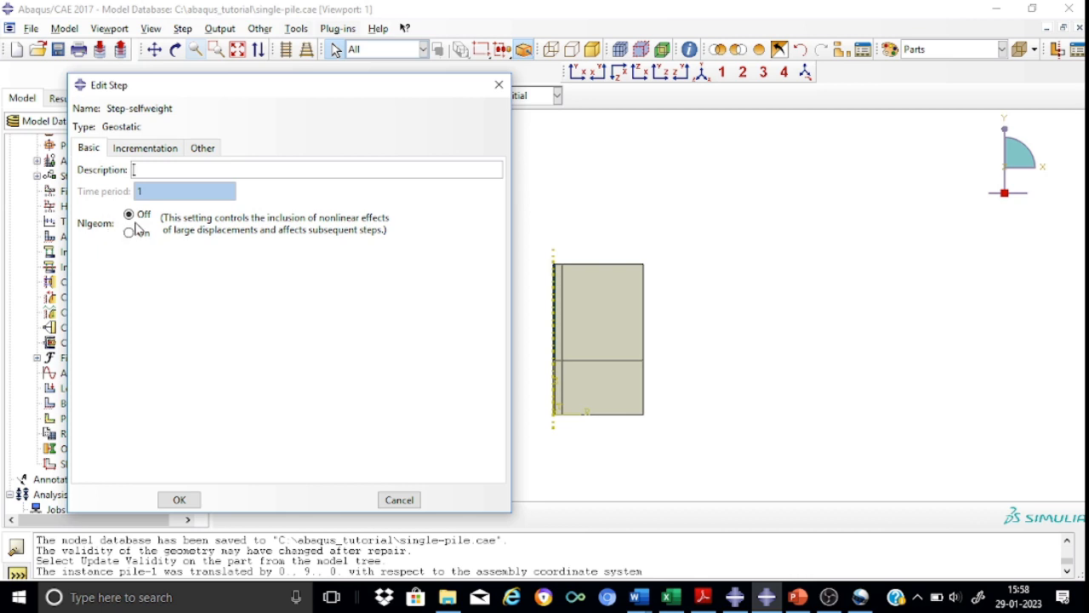
Give Step-selfweight automatic incrementation and unsymmetric matrix storage.
{"action": "left_click", "coordinate": [153, 151]}
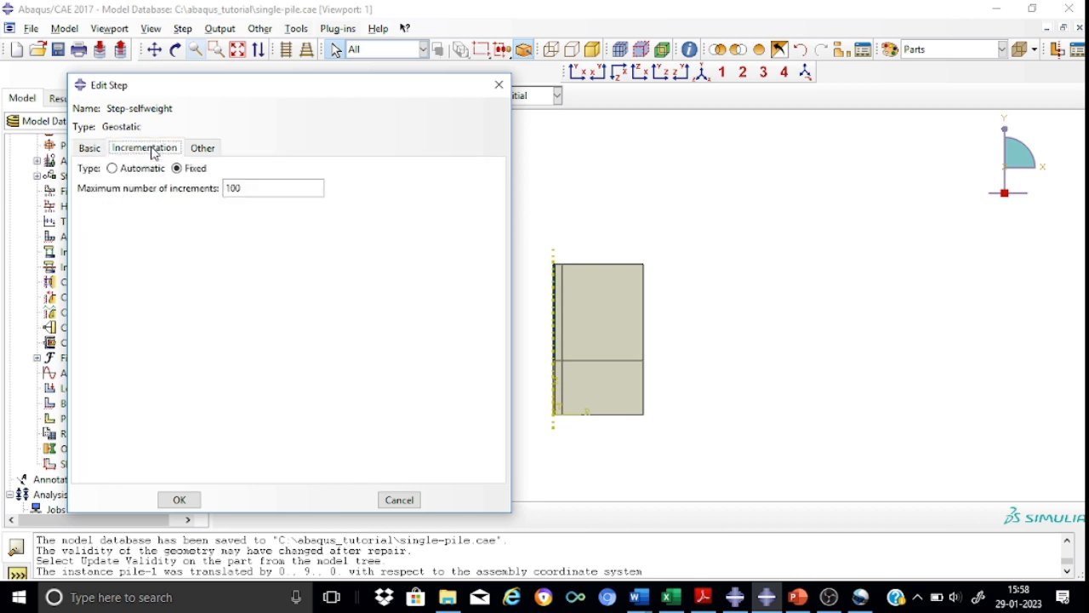
{"action": "left_click", "coordinate": [114, 169]}
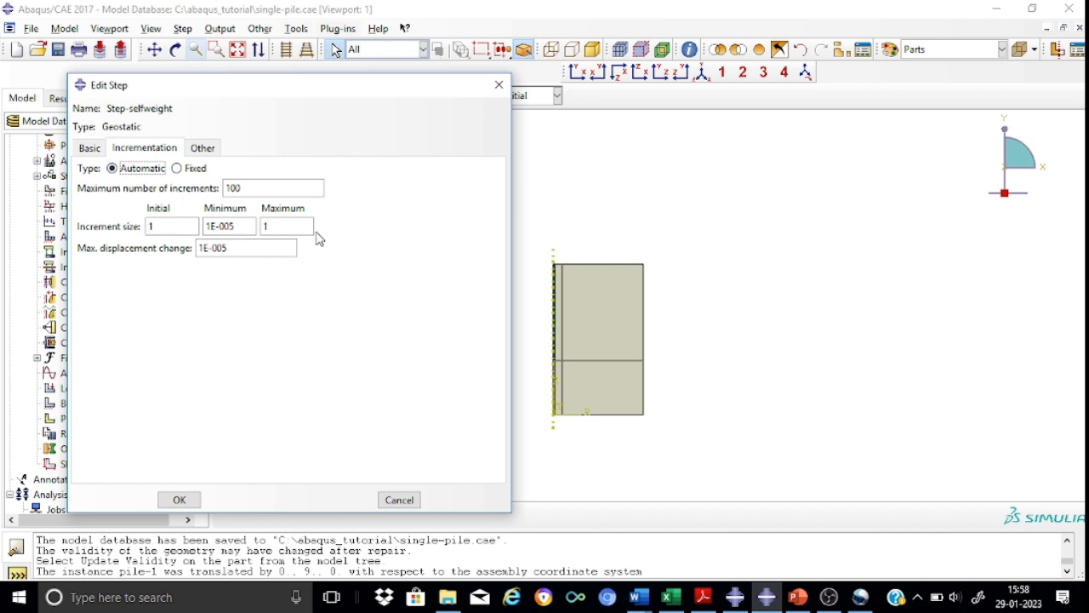
{"action": "left_click", "coordinate": [203, 148]}
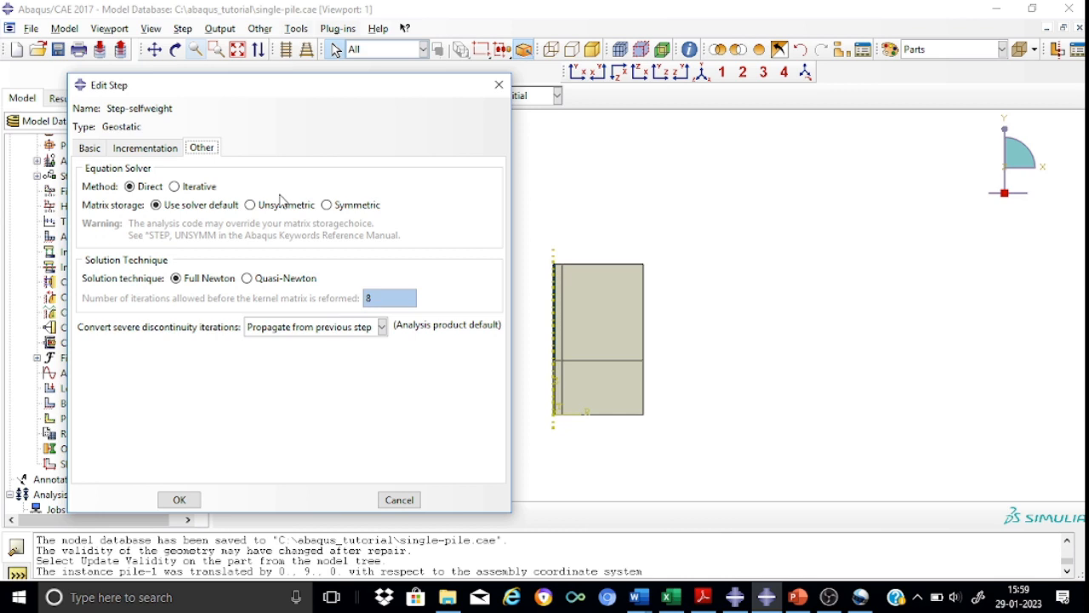
{"action": "left_click", "coordinate": [251, 206]}
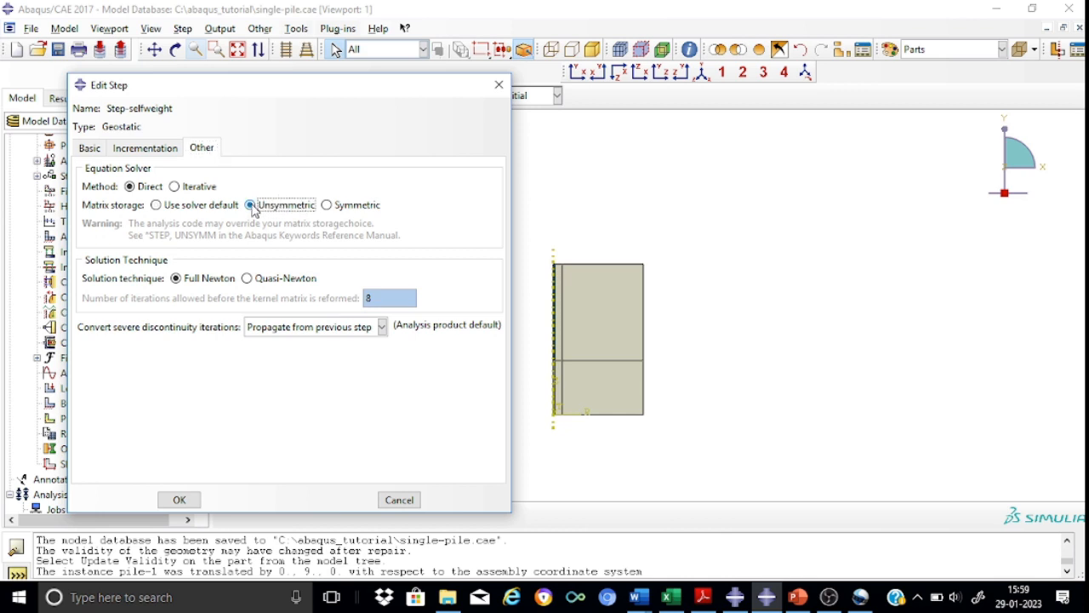
{"action": "left_click", "coordinate": [179, 501]}
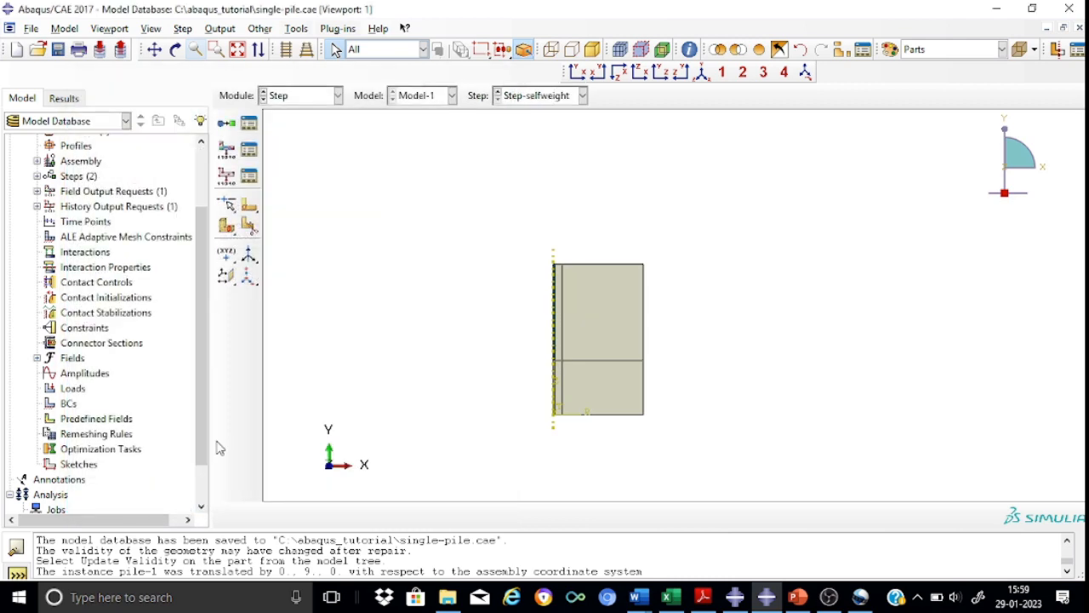
Create a Static, General step named Step-piledisp after Step-selfweight, with automatic stabilization by specified dissipated energy fraction.
{"action": "left_click", "coordinate": [226, 124]}
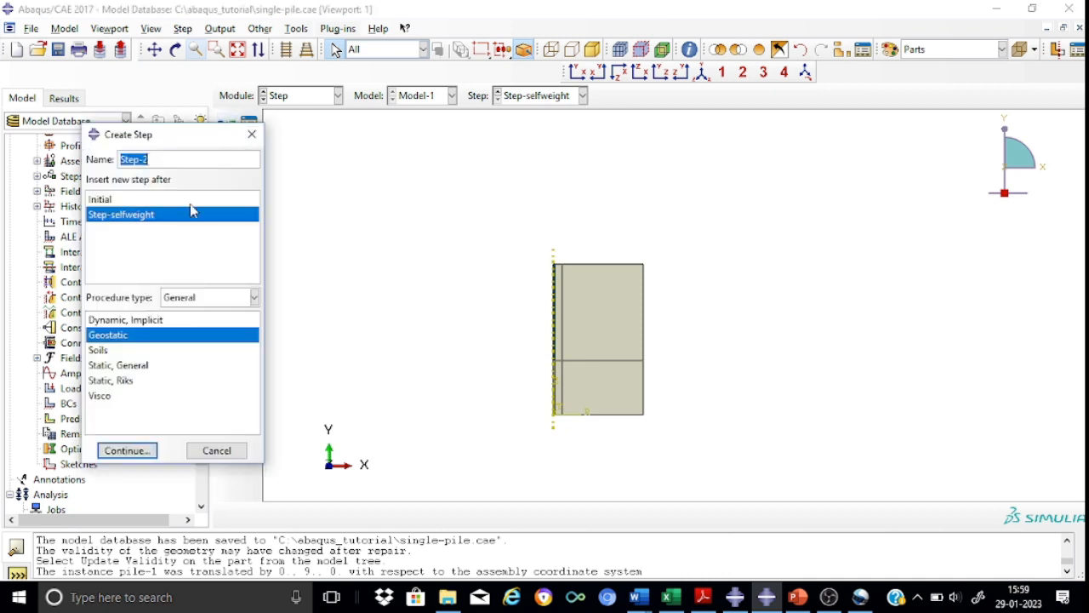
{"action": "left_click", "coordinate": [157, 159]}
{"action": "key", "text": "BackSpace"}
{"action": "type", "text": "piledisp"}
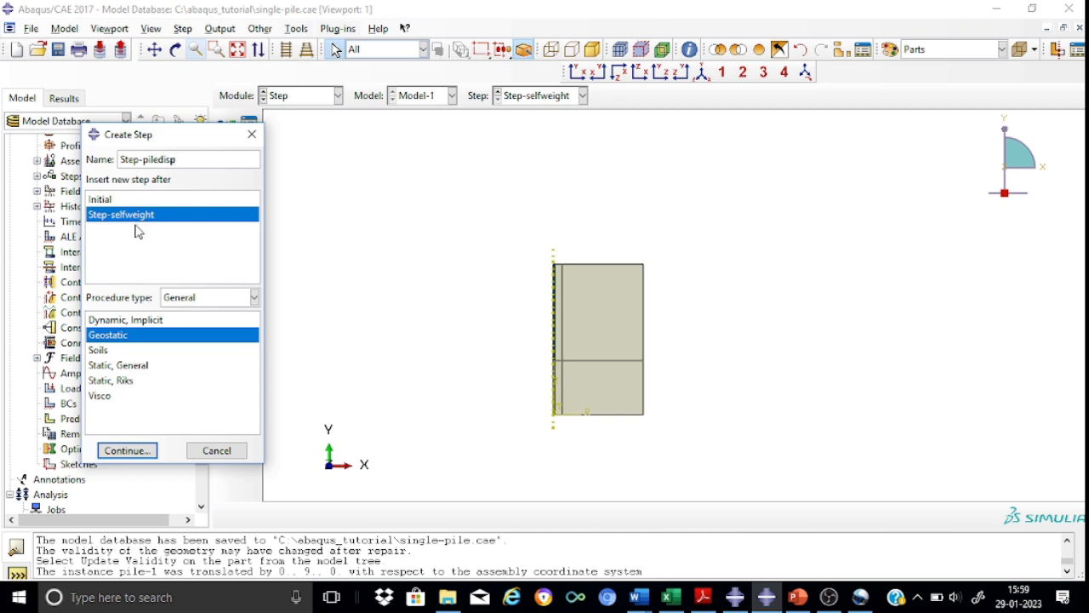
{"action": "left_click", "coordinate": [132, 368]}
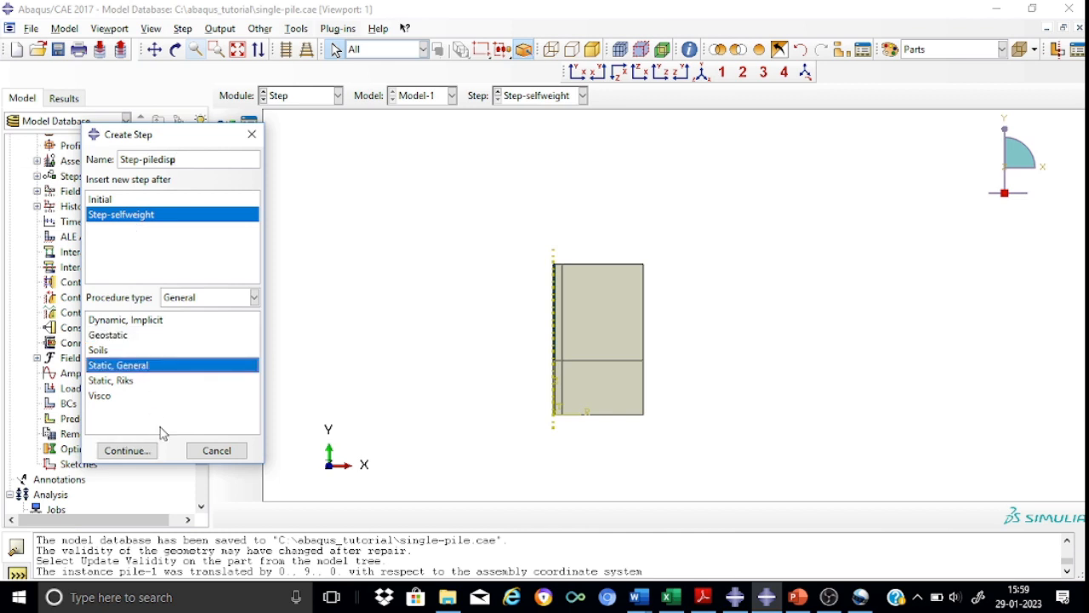
{"action": "left_click", "coordinate": [128, 450]}
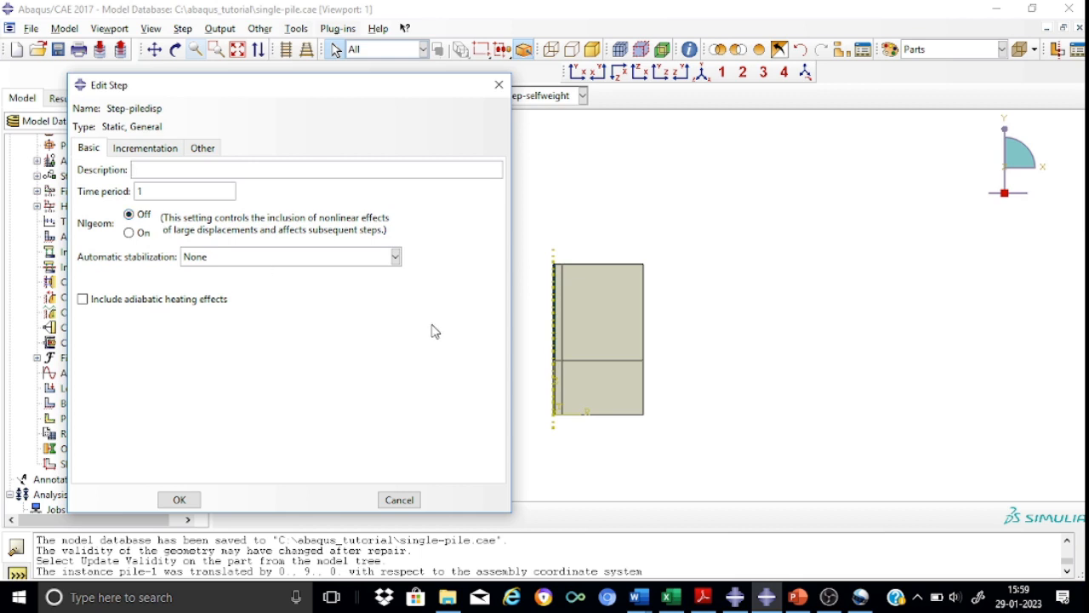
{"action": "left_click", "coordinate": [396, 257]}
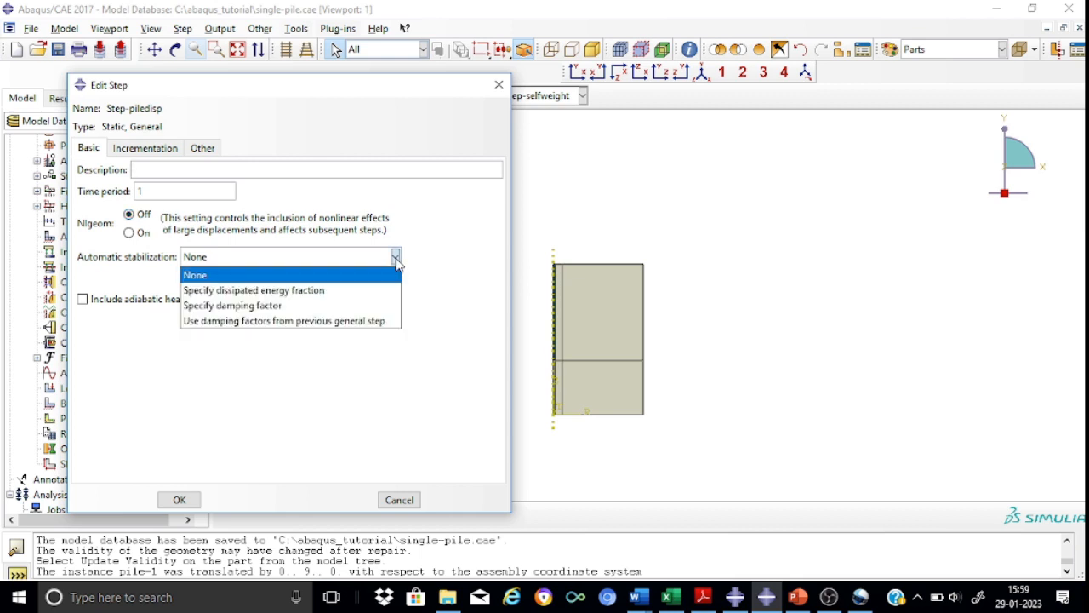
{"action": "left_click", "coordinate": [317, 290]}
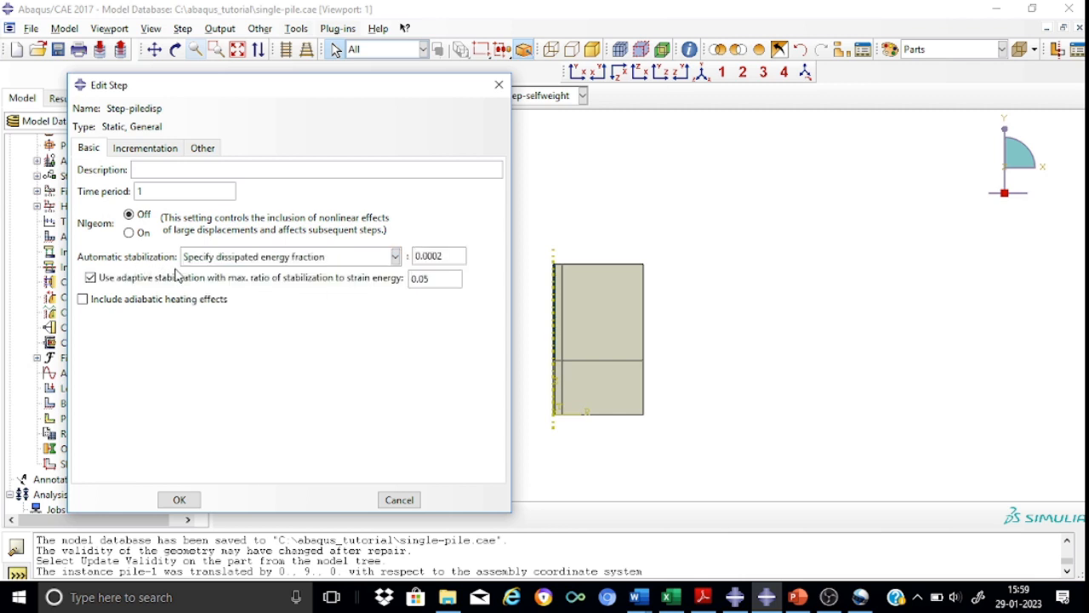
Set Step-piledisp's maximum number of increments to 100000, initial increment size to 0.01 and maximum increment size to 0.05.
{"action": "left_click", "coordinate": [144, 149]}
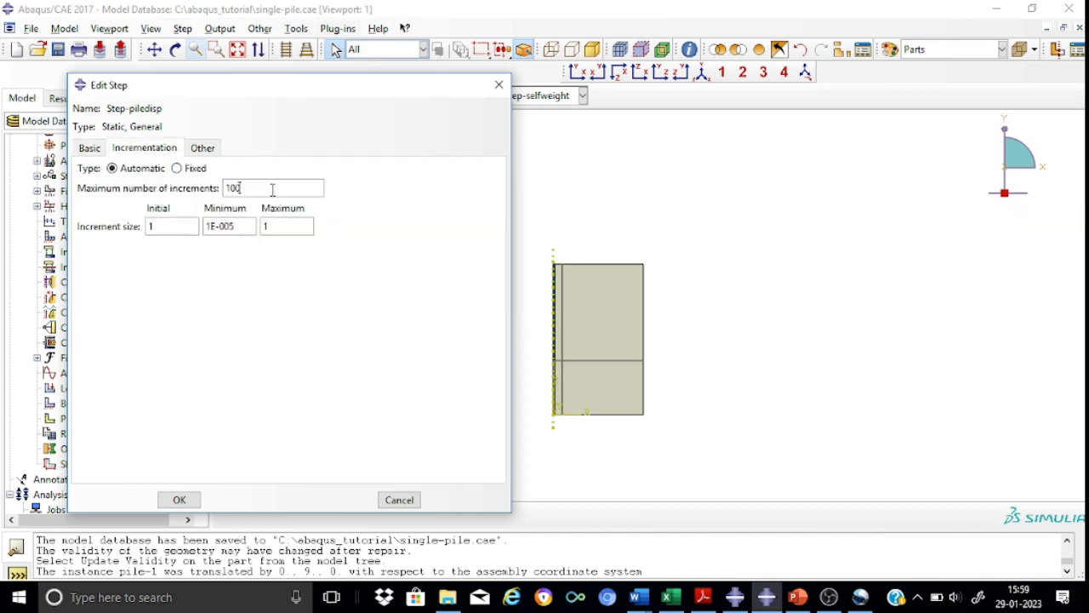
{"action": "type", "text": "000"}
{"action": "left_click", "coordinate": [160, 228]}
{"action": "key", "text": "BackSpace"}
{"action": "type", "text": "0.01"}
{"action": "left_click", "coordinate": [281, 230]}
{"action": "key", "text": "BackSpace"}
{"action": "type", "text": "0.05"}
Set Step-piledisp's matrix storage to Unsymmetric and accept the step.
{"action": "left_click", "coordinate": [204, 148]}
{"action": "left_click", "coordinate": [270, 209]}
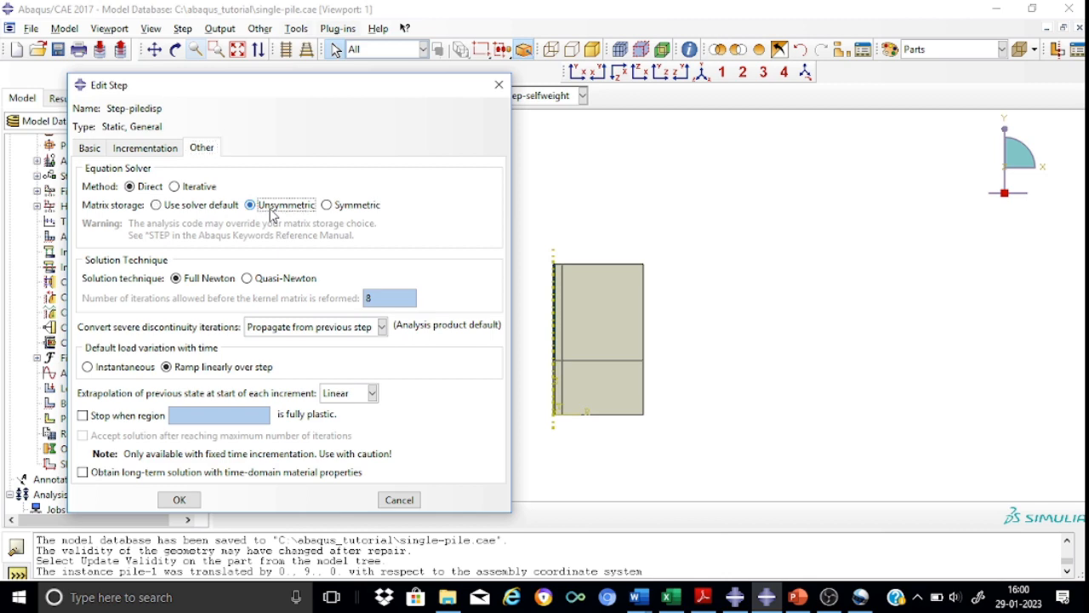
{"action": "left_click", "coordinate": [179, 501]}
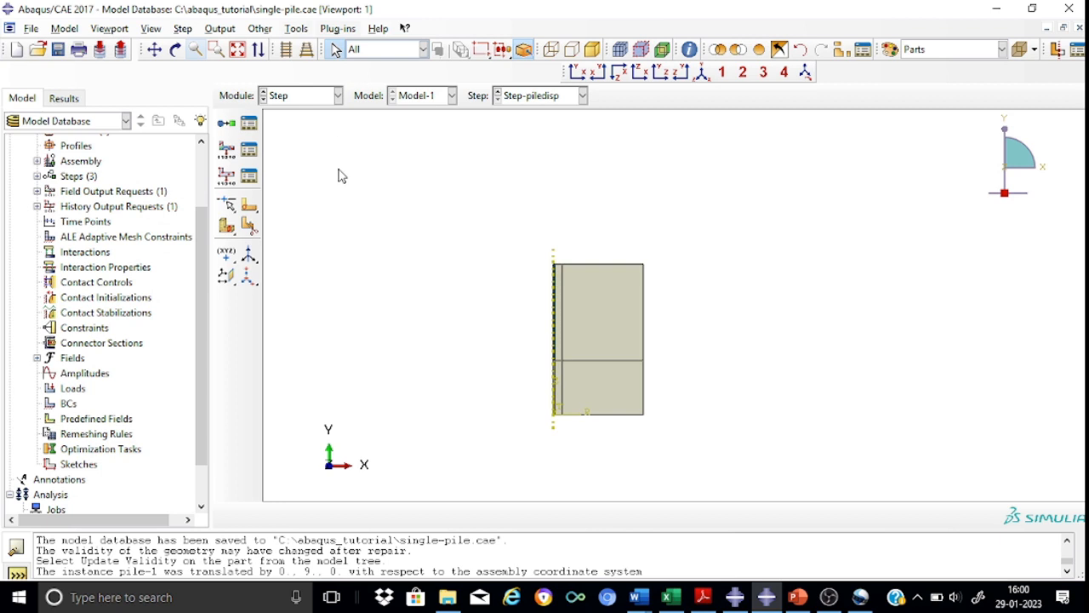
In the Interaction module, create contact property IntProp-1 with tangential behavior using Penalty friction and a coefficient of 0.42.
{"action": "left_click", "coordinate": [338, 96]}
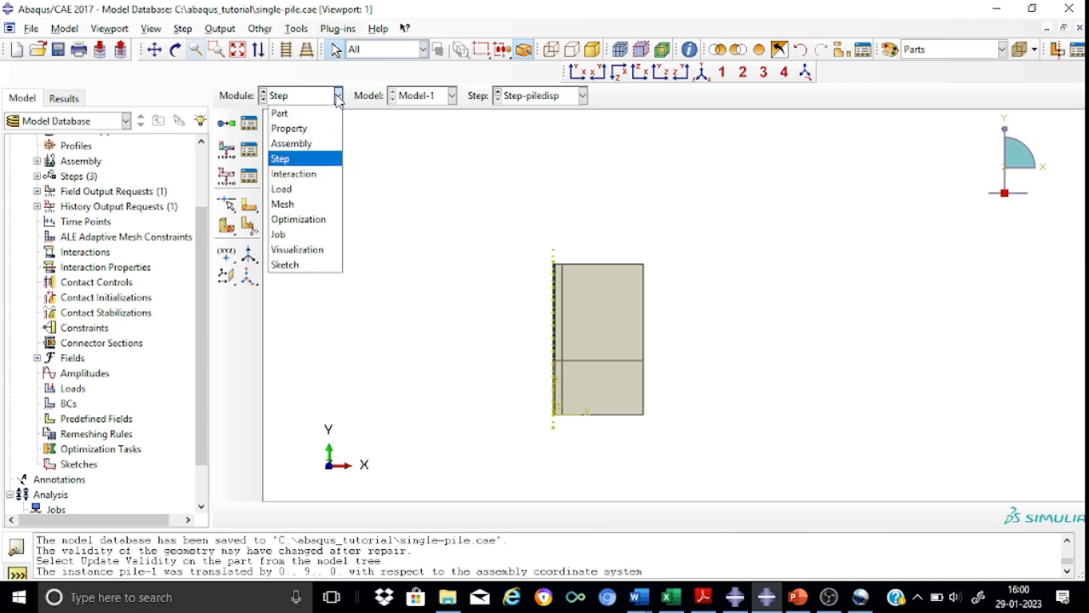
{"action": "left_click", "coordinate": [316, 175]}
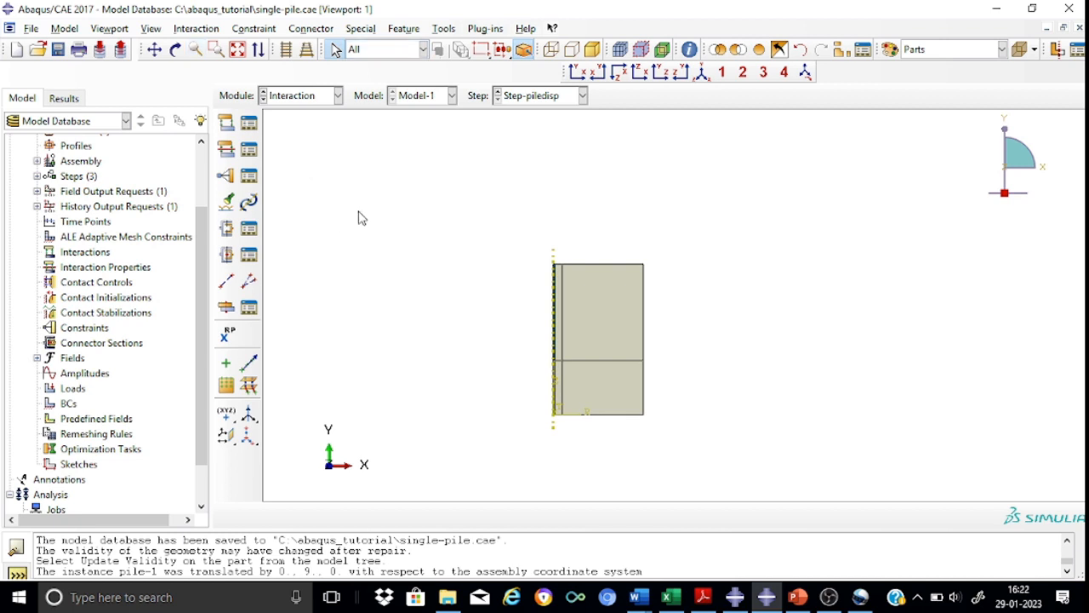
{"action": "left_click", "coordinate": [226, 150]}
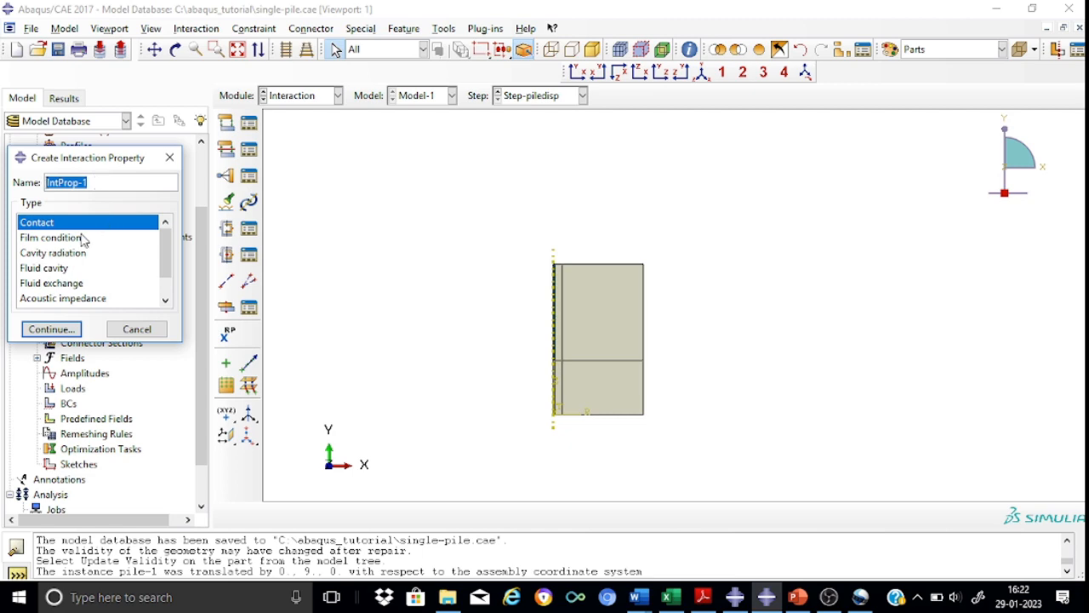
{"action": "left_click", "coordinate": [51, 329]}
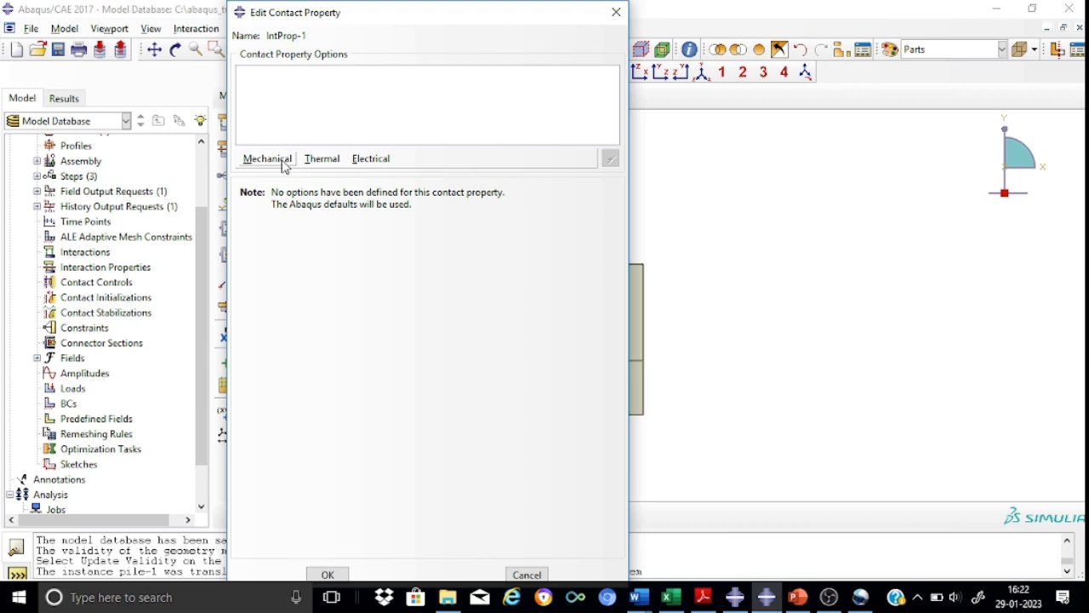
{"action": "left_click", "coordinate": [284, 163]}
{"action": "left_click", "coordinate": [291, 181]}
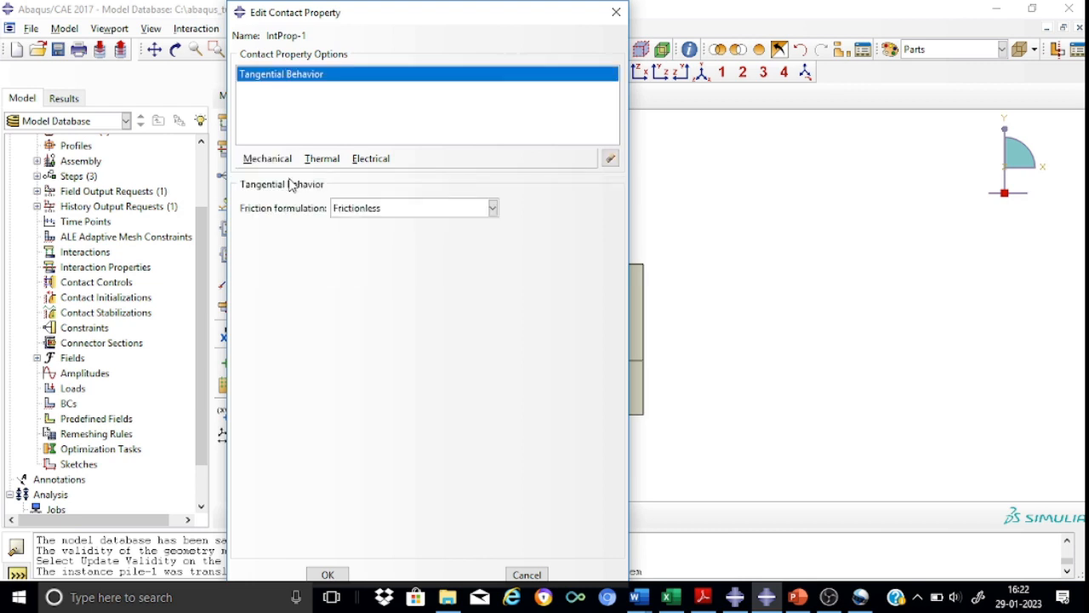
{"action": "left_click", "coordinate": [492, 209]}
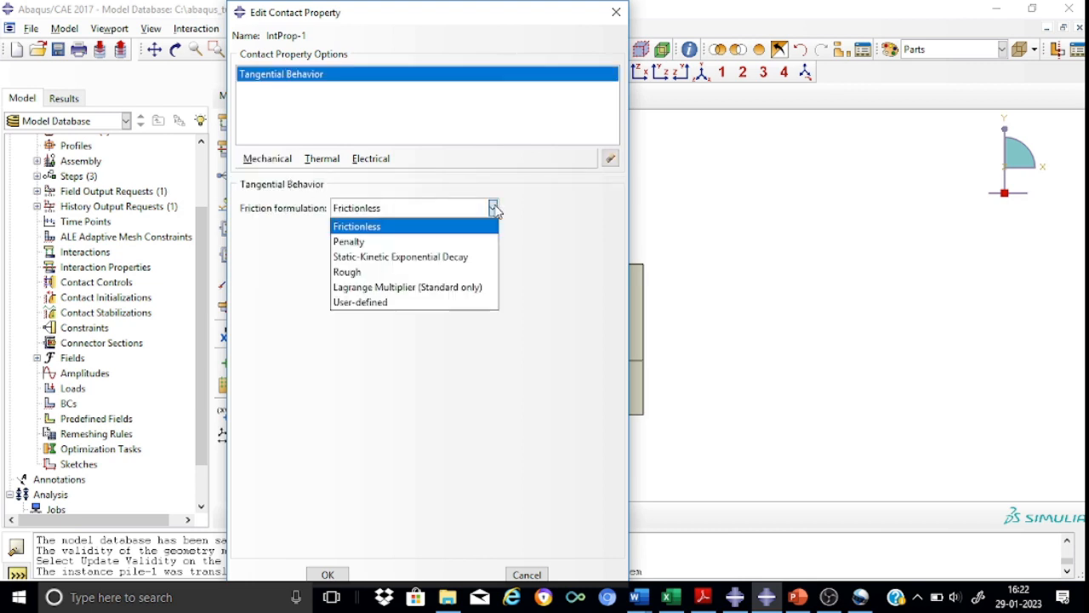
{"action": "left_click", "coordinate": [371, 242]}
{"action": "left_click", "coordinate": [280, 377]}
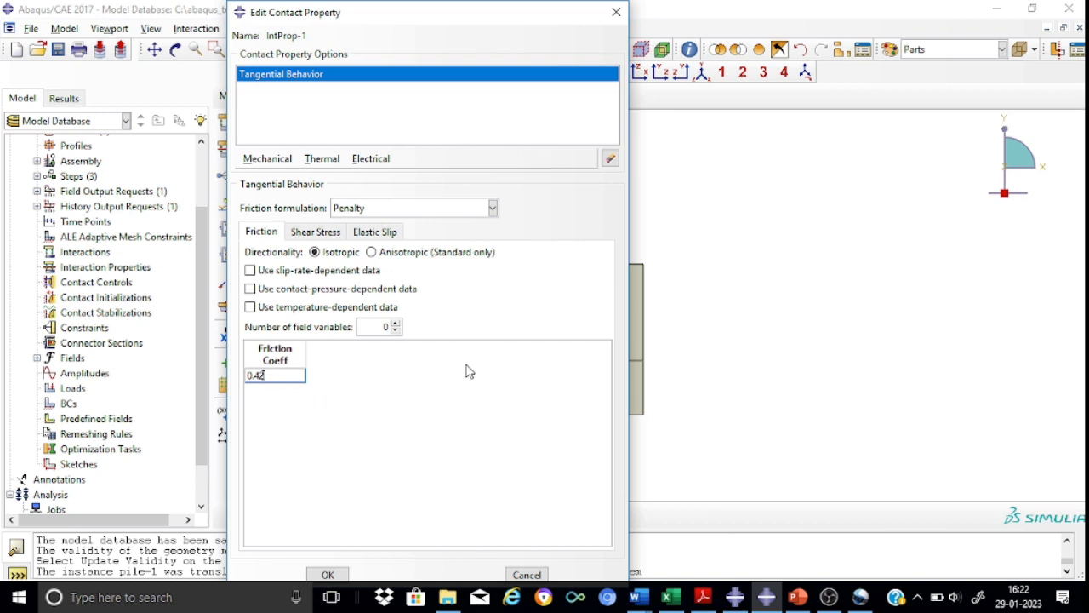
Add normal behavior with "Hard" Contact to IntProp-1 and accept the contact property.
{"action": "left_click", "coordinate": [271, 160]}
{"action": "left_click", "coordinate": [286, 193]}
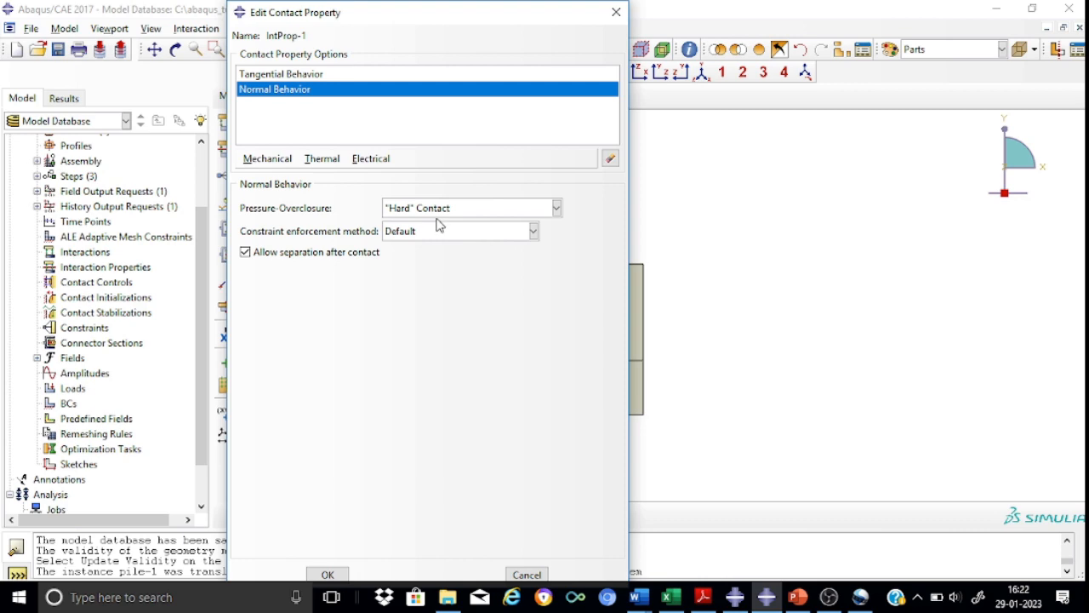
{"action": "left_click", "coordinate": [329, 574]}
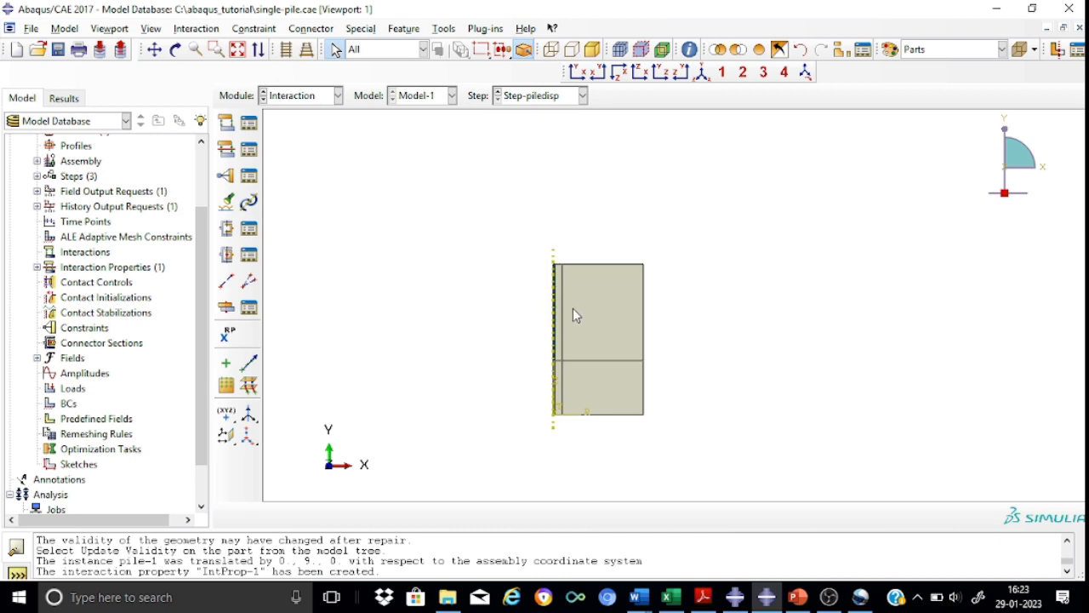
Start interaction Int-1 as Surface-to-surface contact (Standard) in the Initial step.
{"action": "scroll", "coordinate": [573, 308], "scroll_direction": "down", "scroll_amount": 2}
{"action": "scroll", "coordinate": [573, 311], "scroll_direction": "down", "scroll_amount": 2}
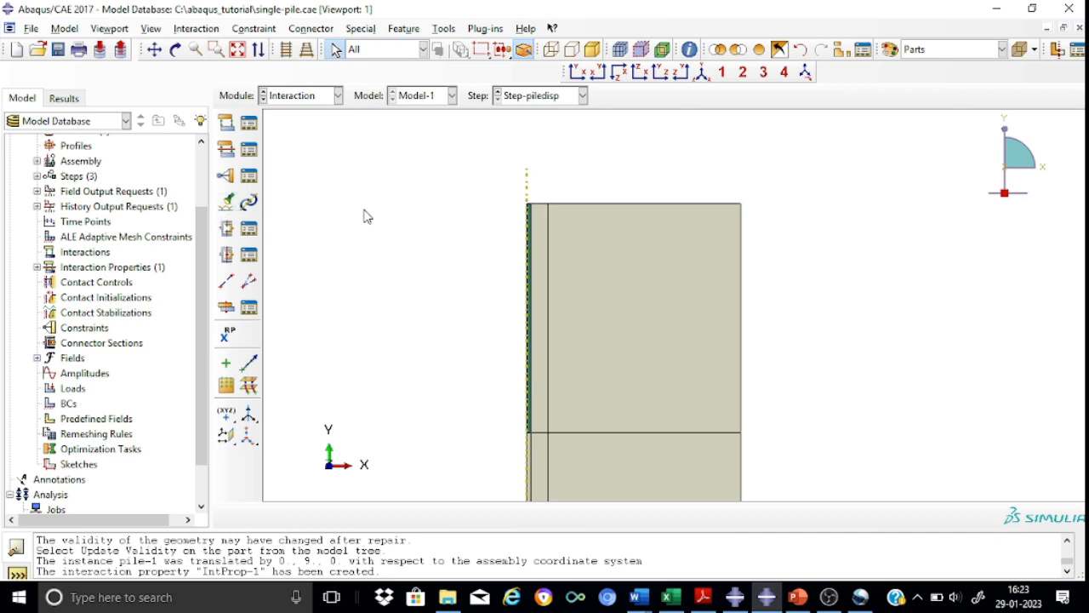
{"action": "left_click", "coordinate": [227, 124]}
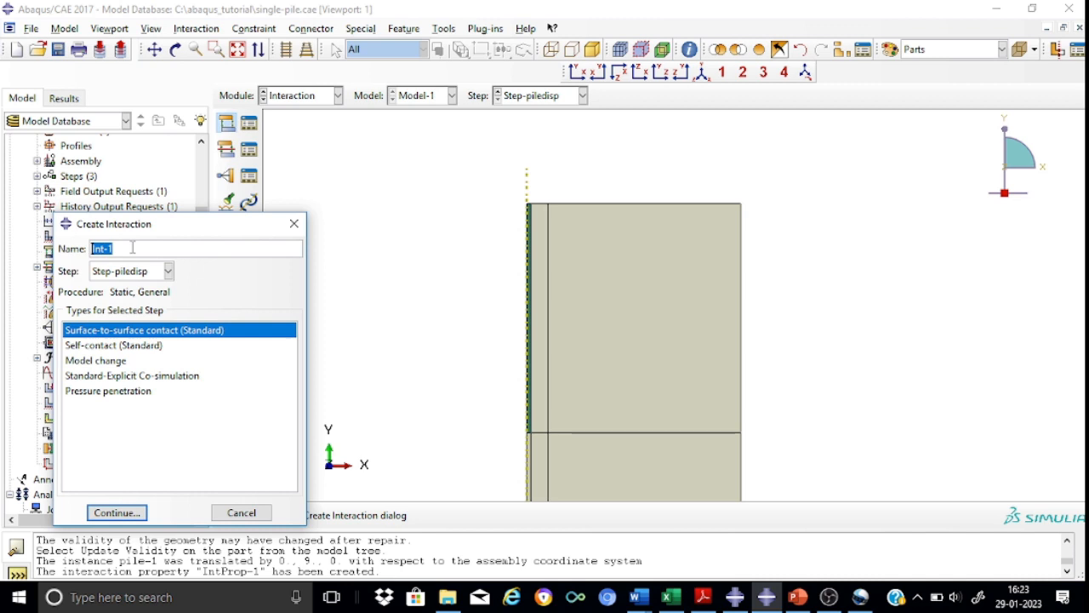
{"action": "left_click", "coordinate": [170, 270]}
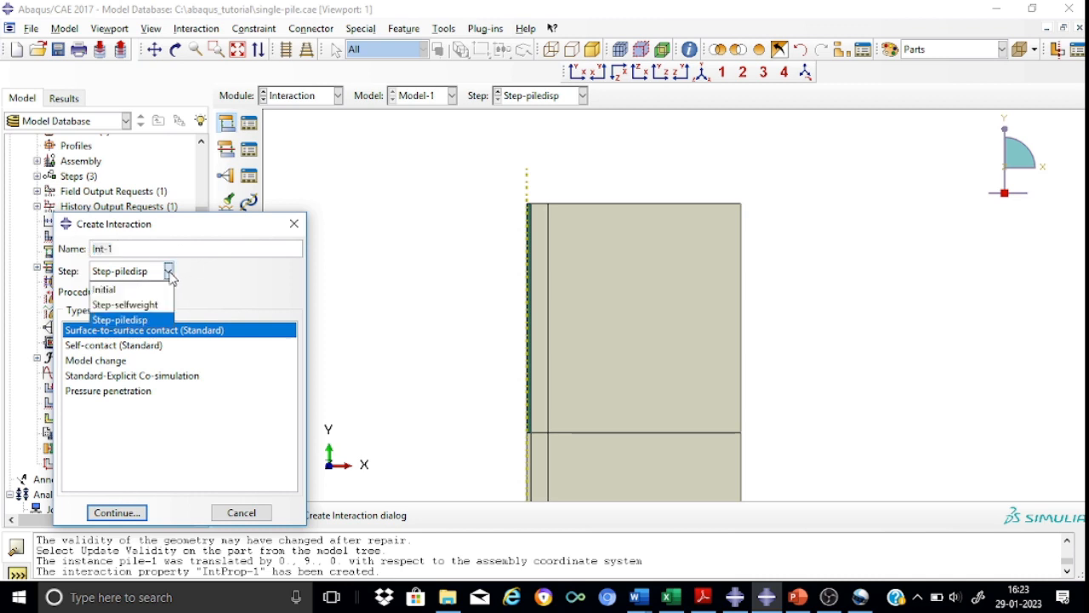
{"action": "left_click", "coordinate": [123, 291]}
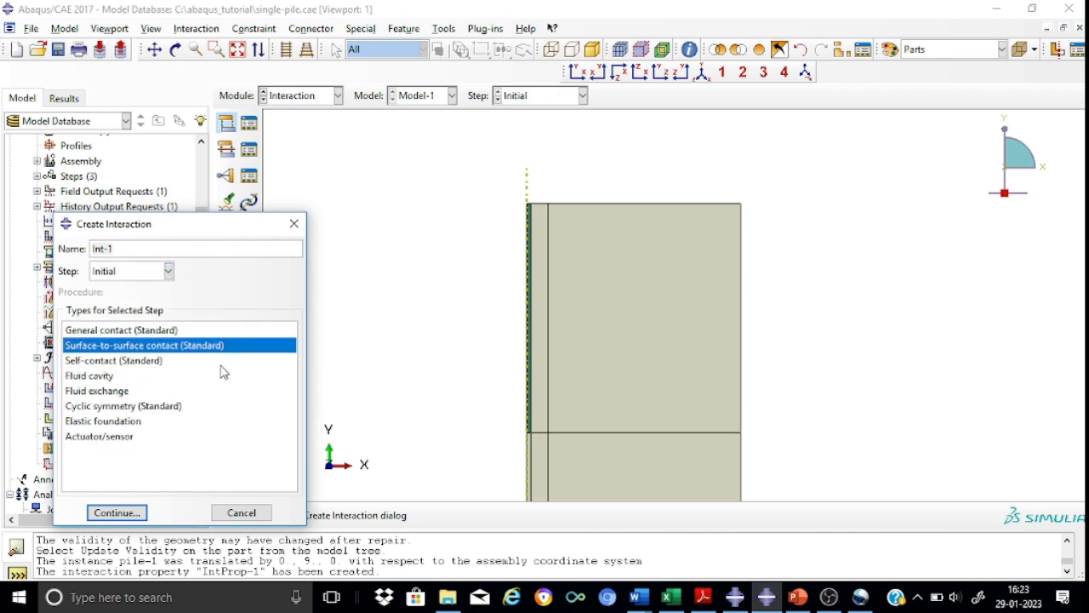
{"action": "left_click", "coordinate": [116, 512]}
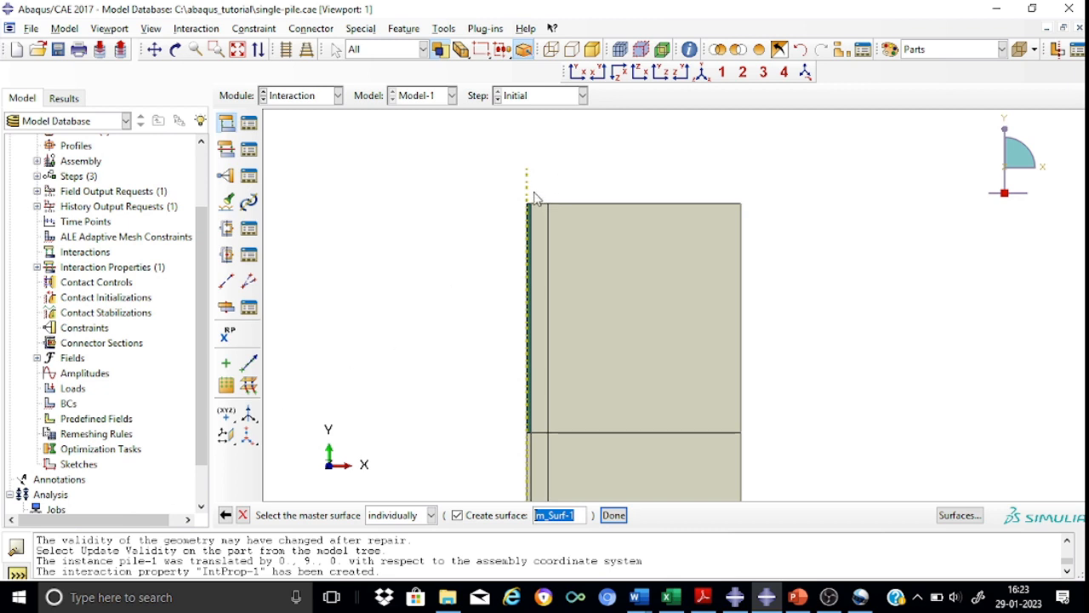
Hide the soil-1 instance and select the pile's outer vertical edge as the master surface of the contact interaction.
{"action": "left_click", "coordinate": [532, 255]}
{"action": "left_click", "coordinate": [847, 54]}
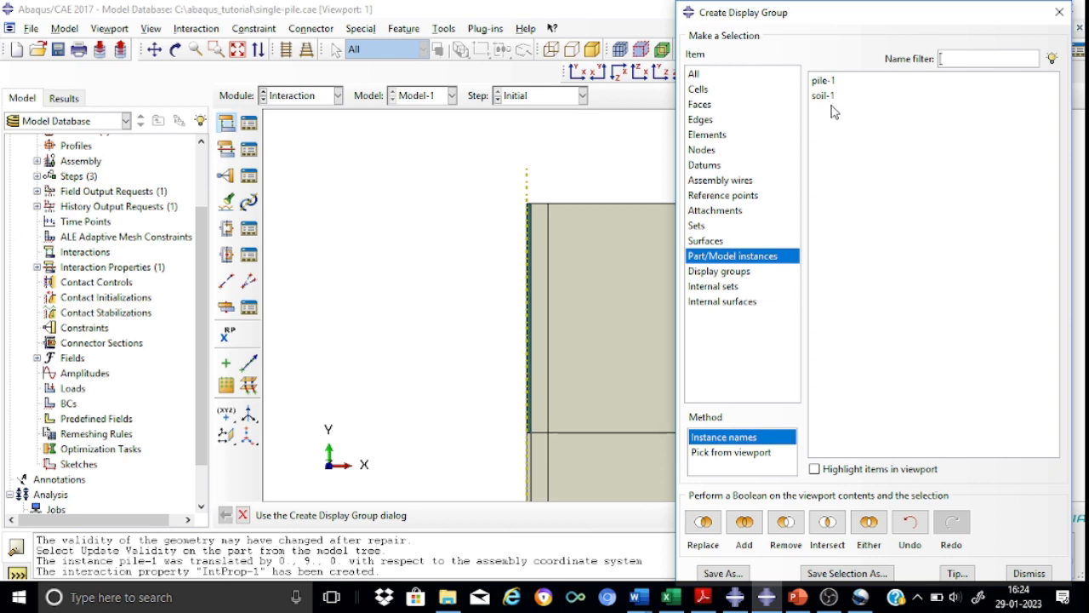
{"action": "left_click", "coordinate": [829, 96]}
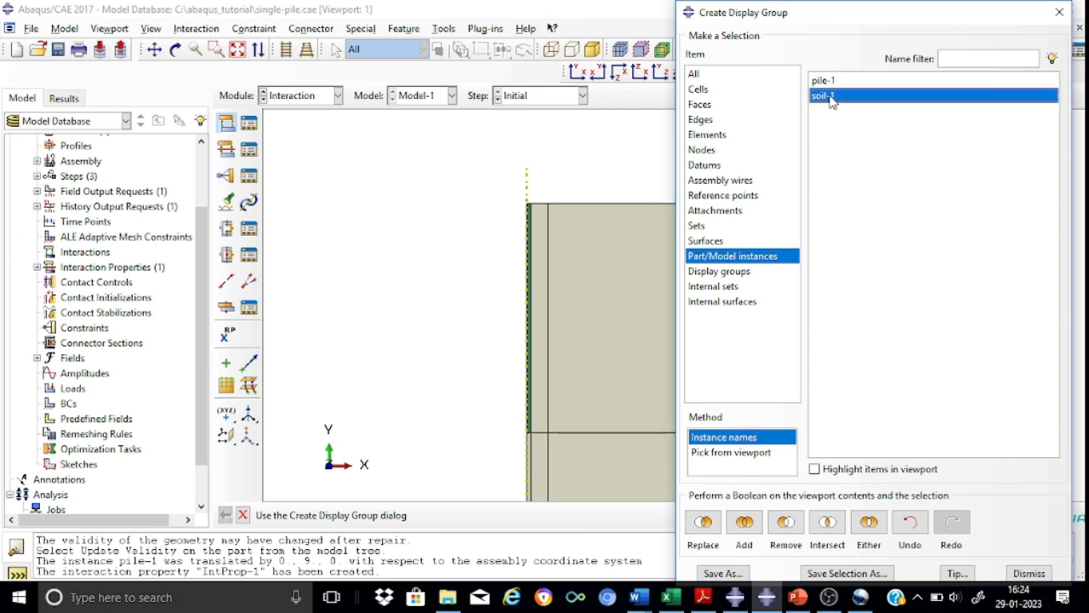
{"action": "left_click", "coordinate": [785, 525]}
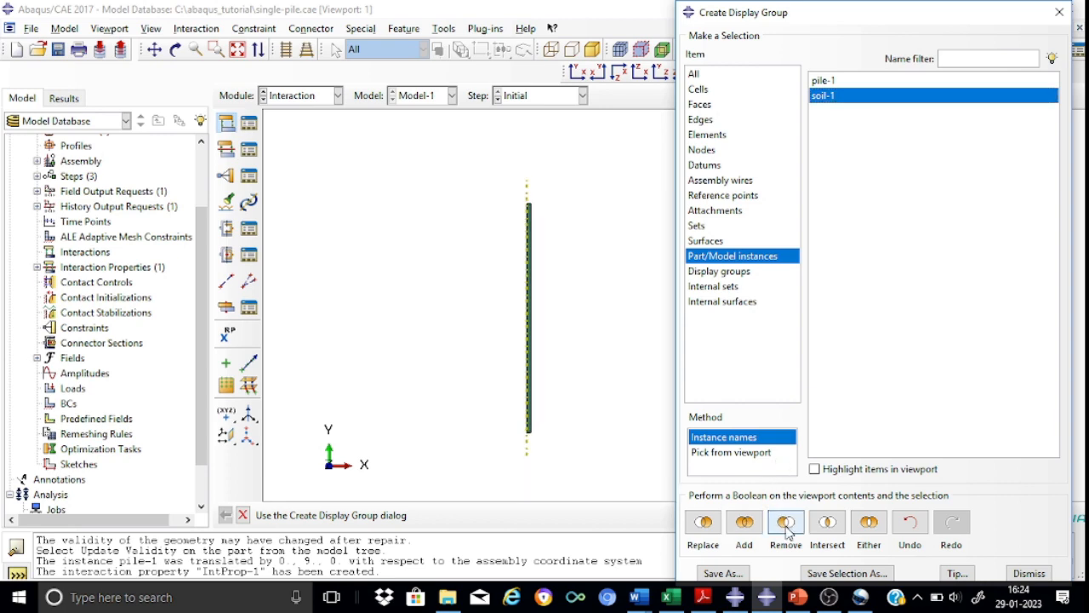
{"action": "left_click", "coordinate": [243, 516]}
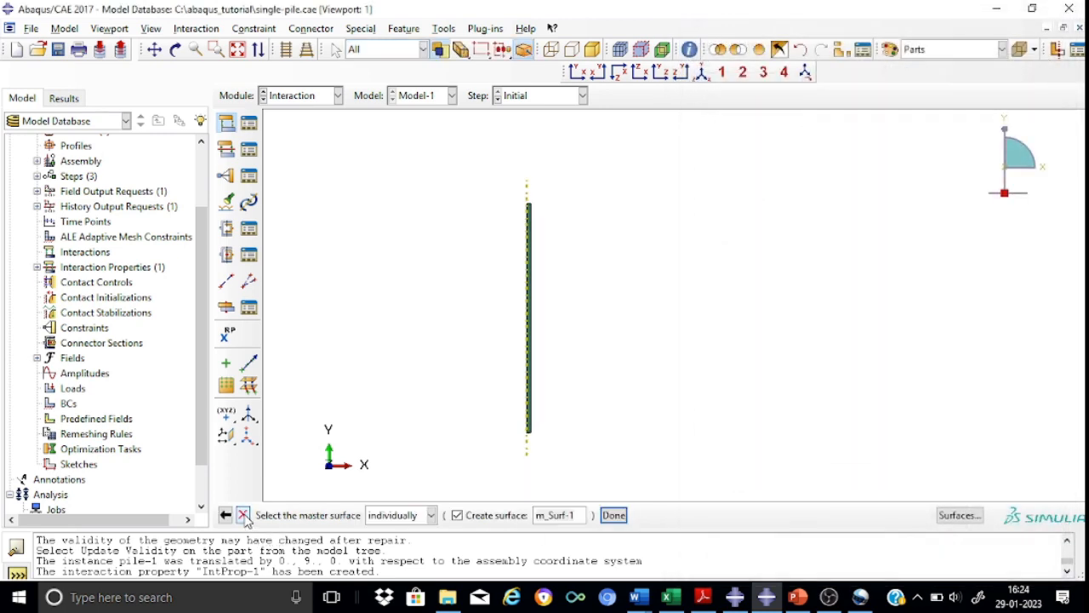
{"action": "left_click", "coordinate": [532, 330]}
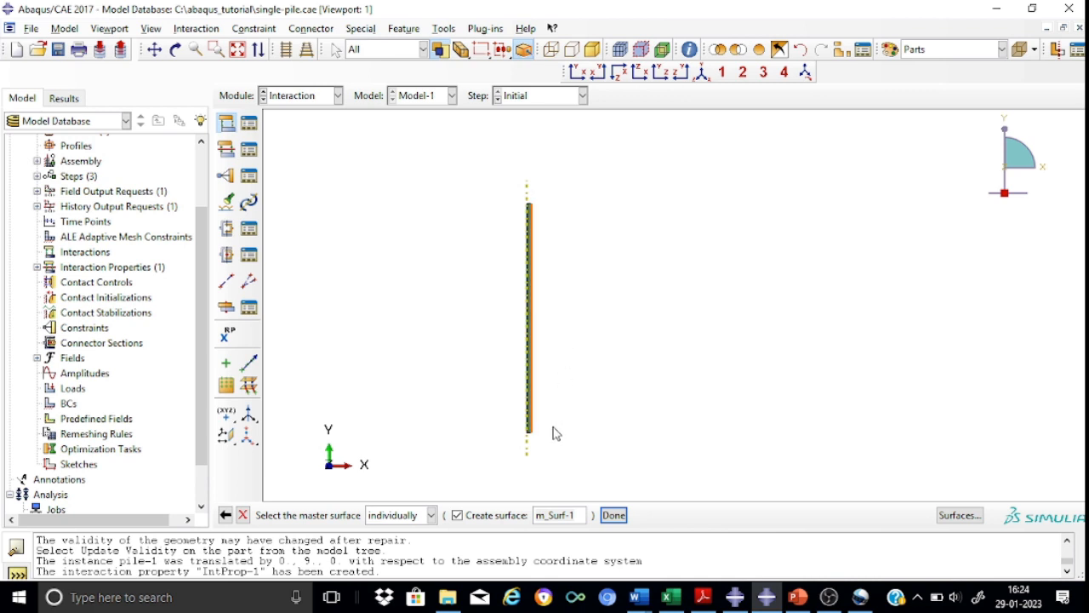
{"action": "left_click", "coordinate": [614, 516]}
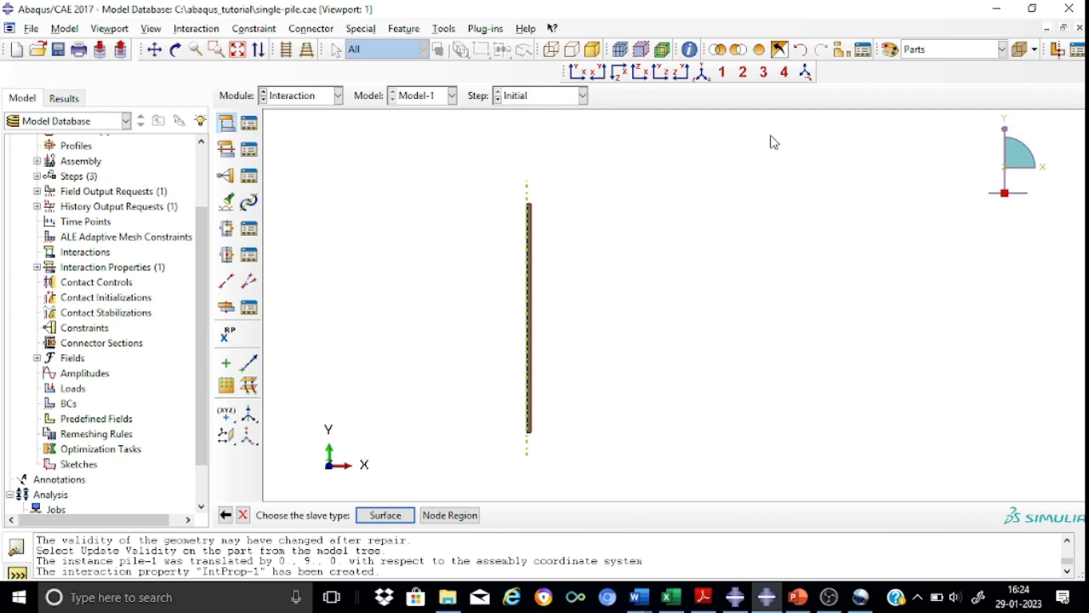
Restore all instances to the viewport and remove pile-1 from the display so only the soil shows.
{"action": "left_click", "coordinate": [759, 51]}
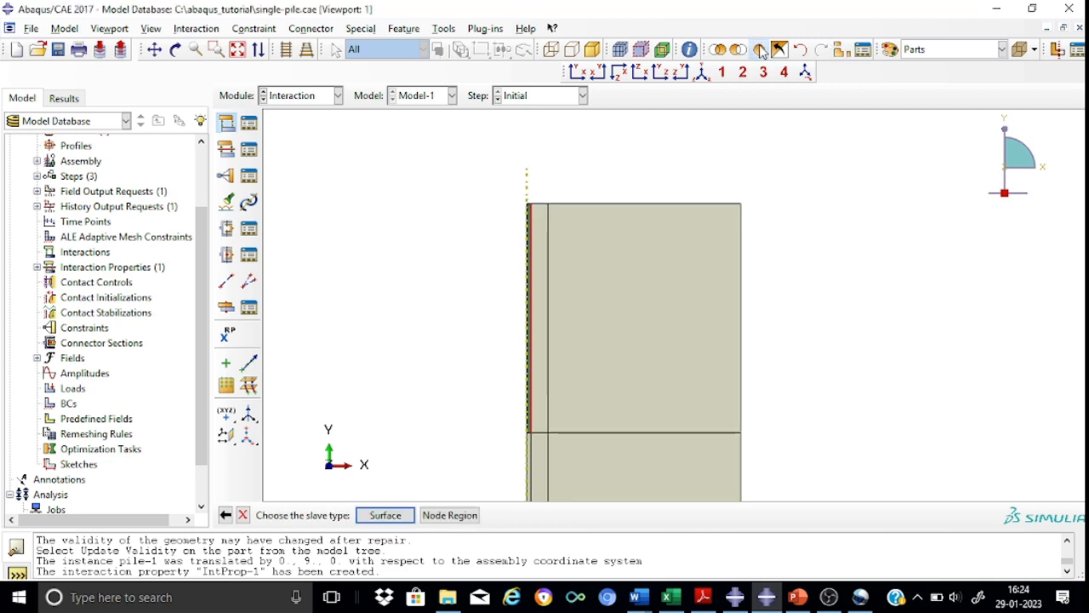
{"action": "left_click", "coordinate": [842, 49]}
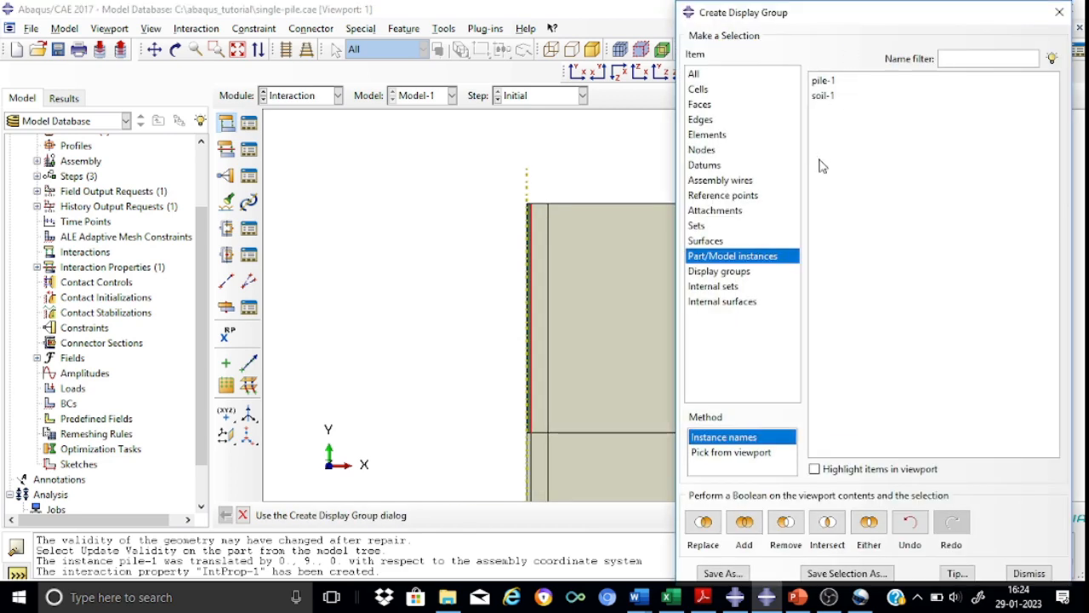
{"action": "left_click", "coordinate": [834, 81]}
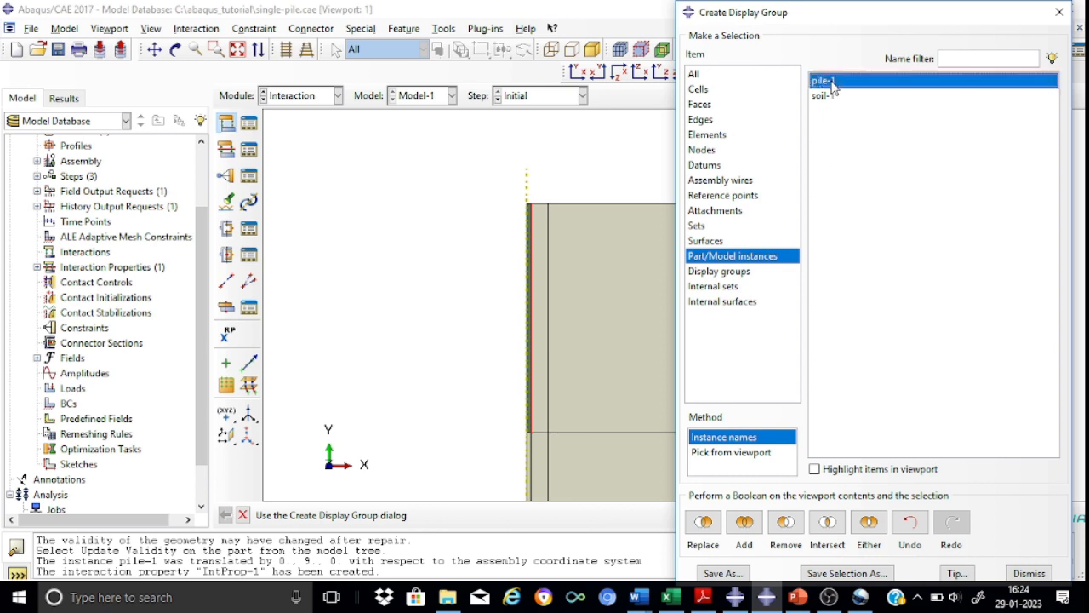
{"action": "left_click", "coordinate": [789, 526]}
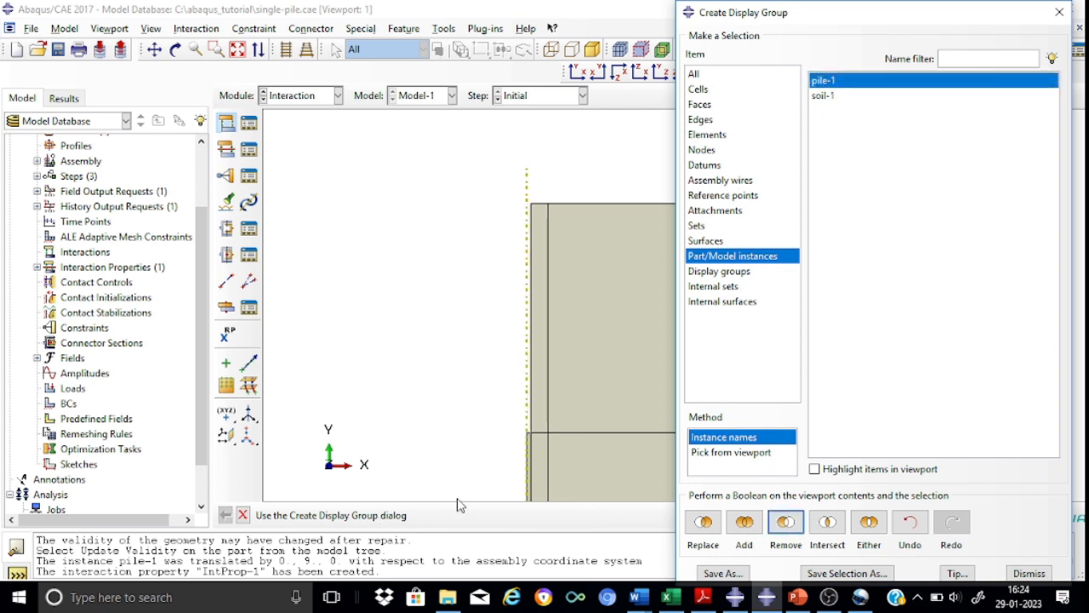
{"action": "left_click", "coordinate": [243, 514]}
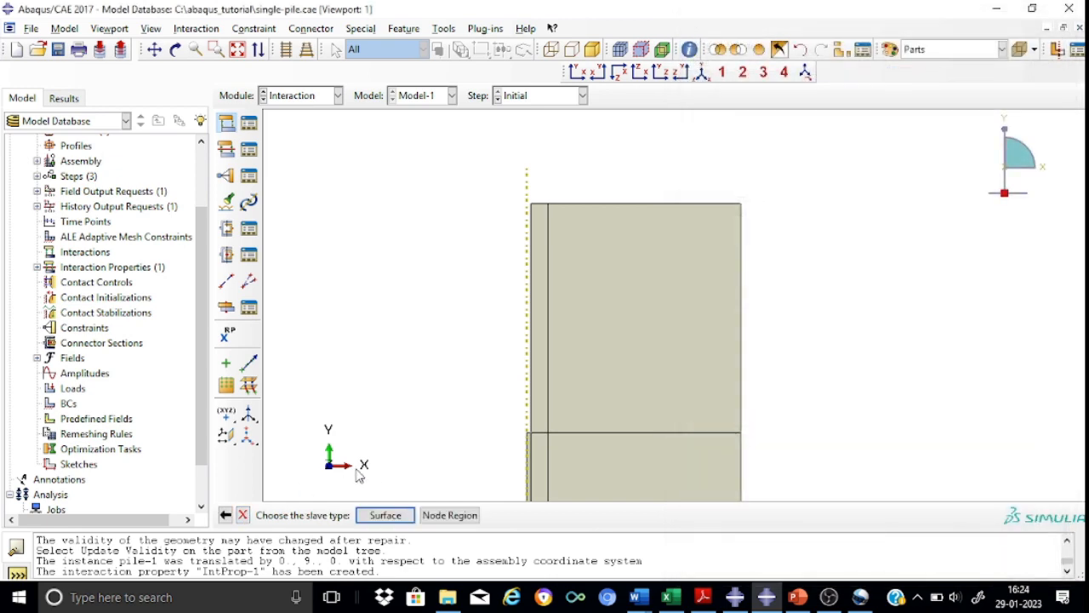
Set the soil's vertical edge along the pile shaft as the slave surface and accept Int-1 with finite sliding and IntProp-1.
{"action": "left_click", "coordinate": [383, 515]}
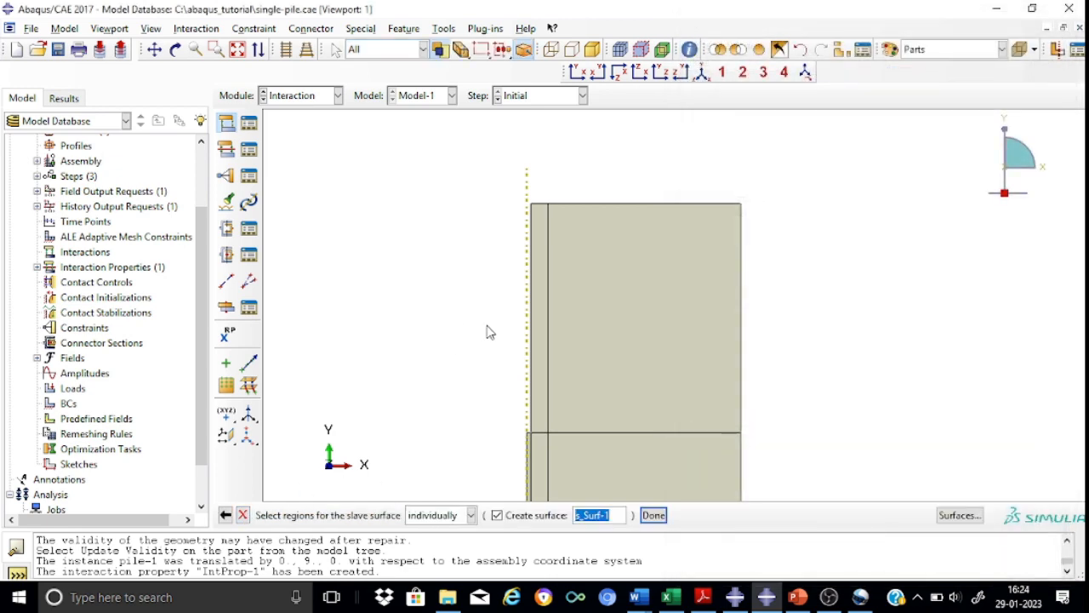
{"action": "left_click", "coordinate": [532, 342]}
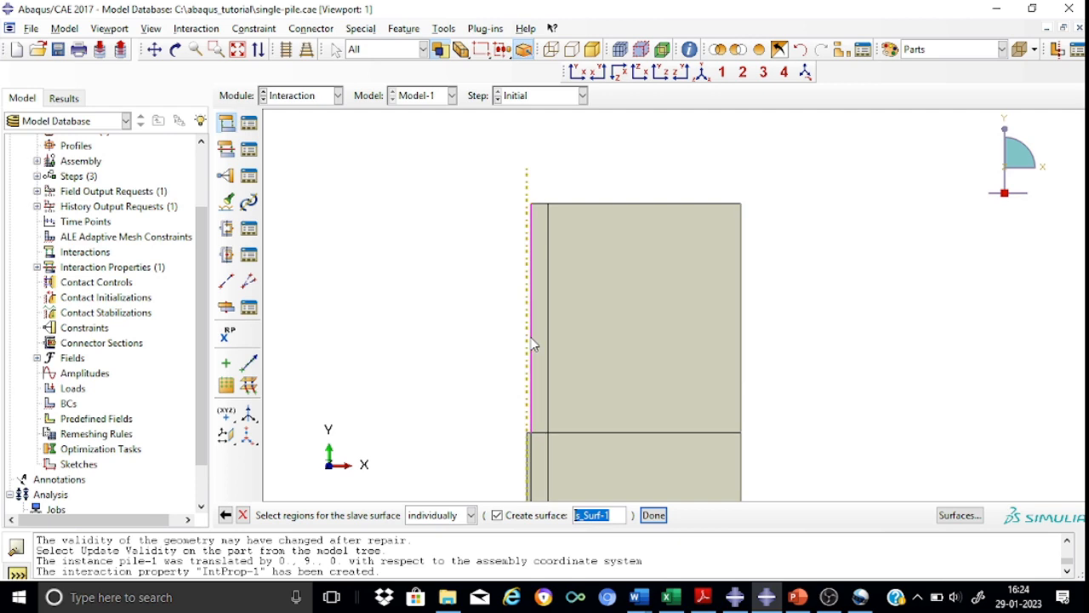
{"action": "left_click", "coordinate": [653, 515]}
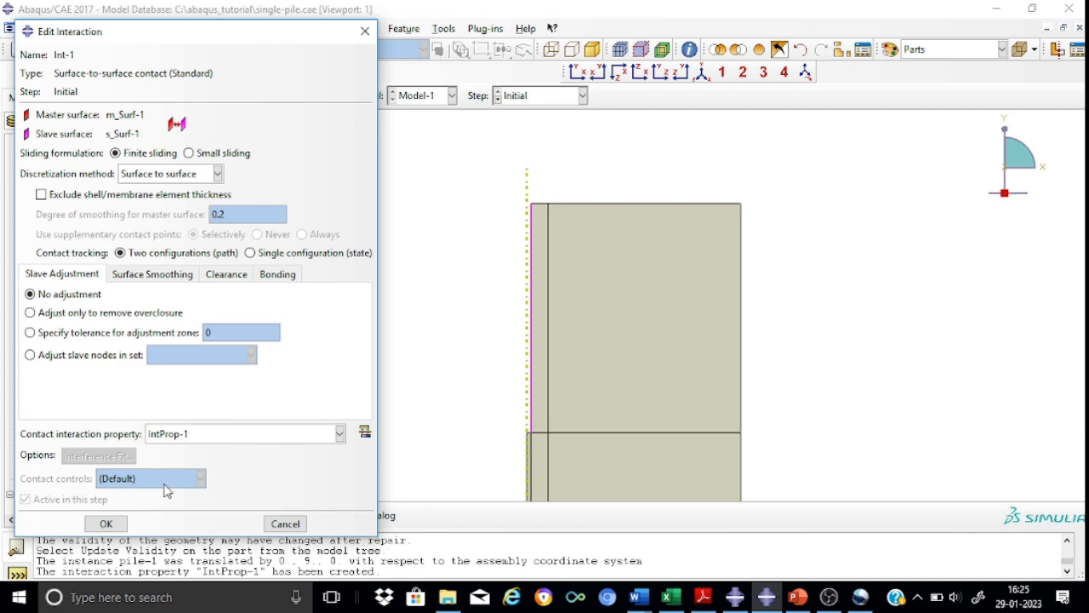
{"action": "left_click", "coordinate": [106, 523]}
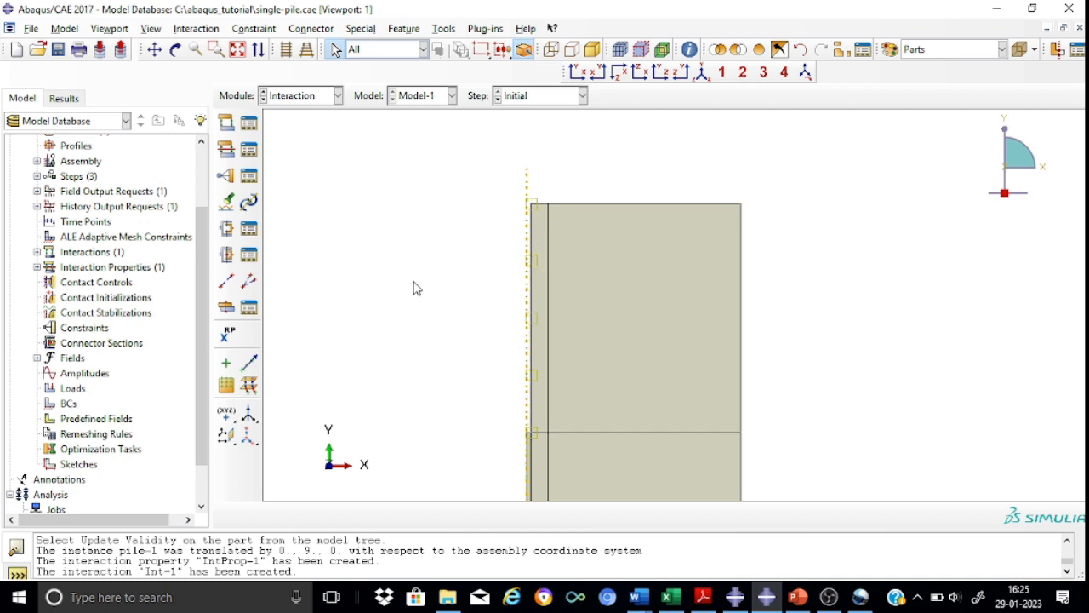
Start a Tie constraint named Constraint-1 for the contact between the pile tip and the soil.
{"action": "scroll", "coordinate": [540, 460], "scroll_direction": "down", "scroll_amount": 2}
{"action": "scroll", "coordinate": [540, 460], "scroll_direction": "down", "scroll_amount": 3}
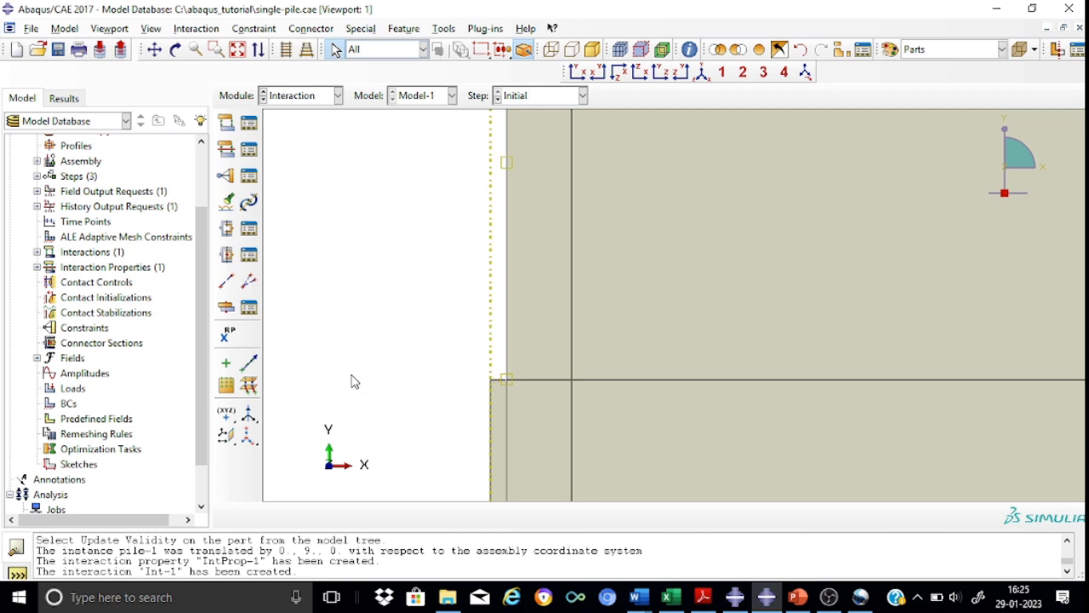
{"action": "left_click", "coordinate": [227, 176]}
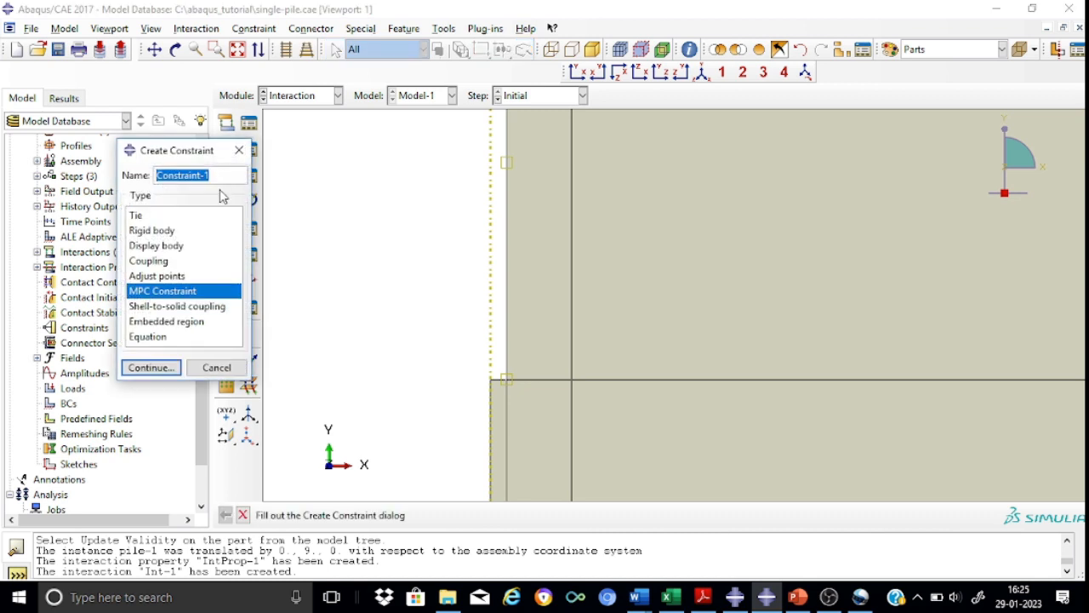
{"action": "left_click", "coordinate": [139, 217]}
{"action": "left_click", "coordinate": [163, 373]}
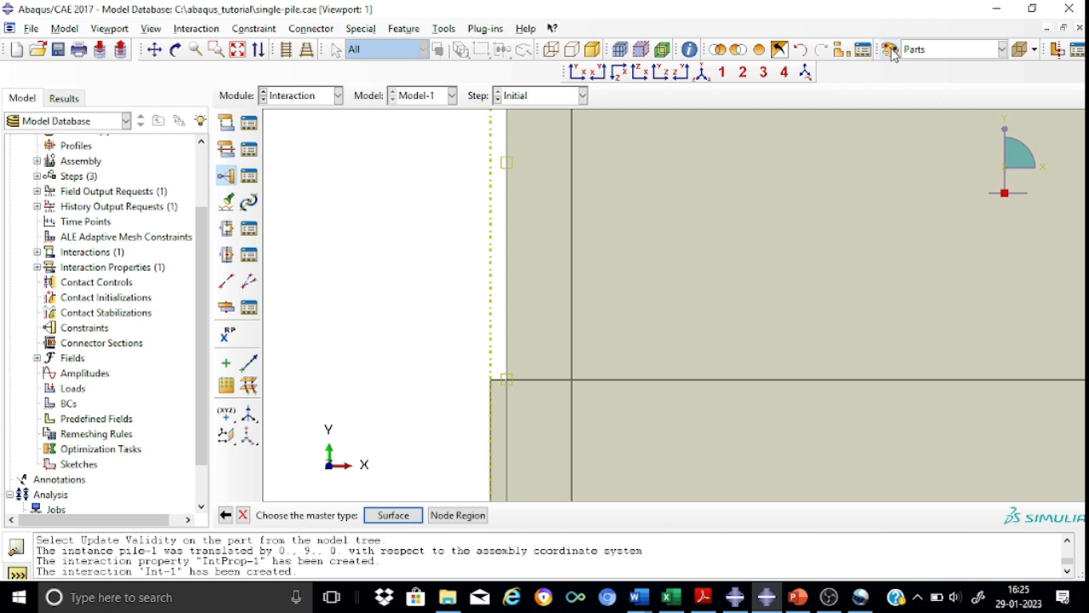
Show pile-1, hide soil-1, and select the pile's bottom edge as the tie's master surface.
{"action": "left_click", "coordinate": [842, 53]}
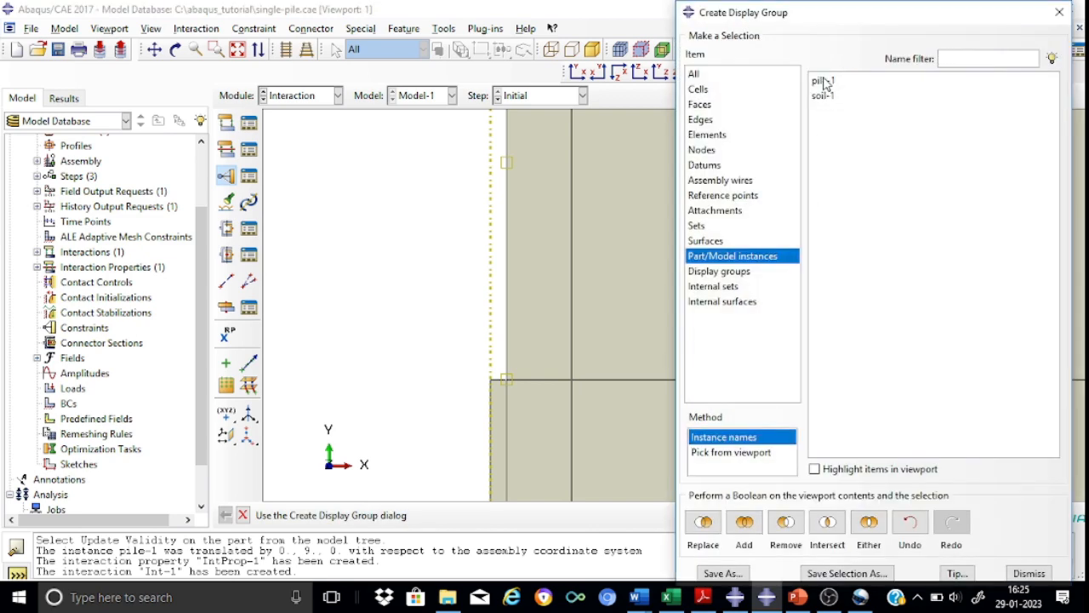
{"action": "left_click", "coordinate": [822, 81]}
{"action": "left_click", "coordinate": [744, 523]}
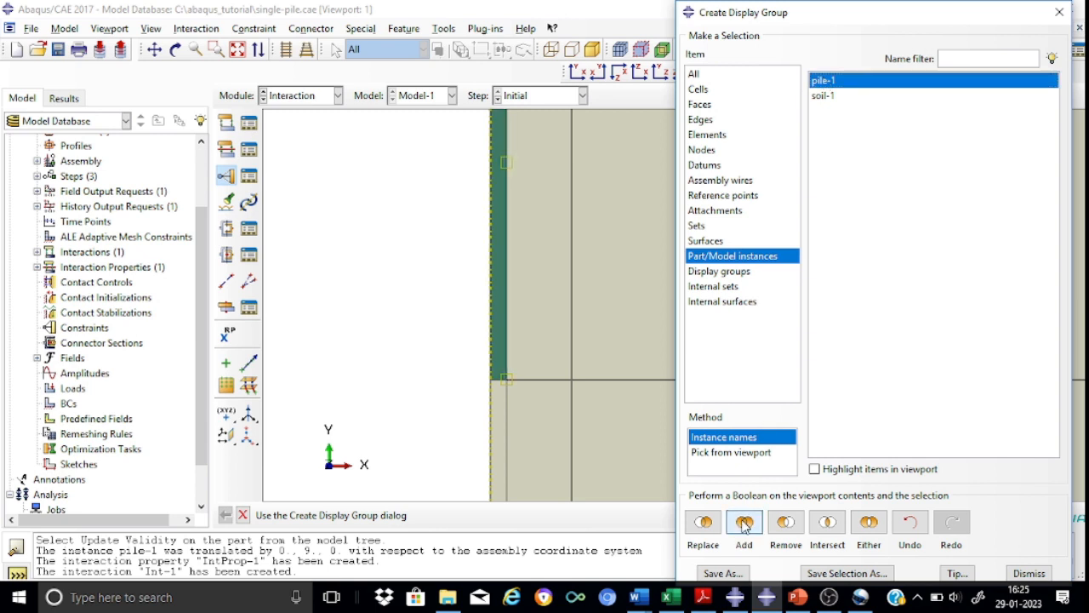
{"action": "left_click", "coordinate": [827, 96]}
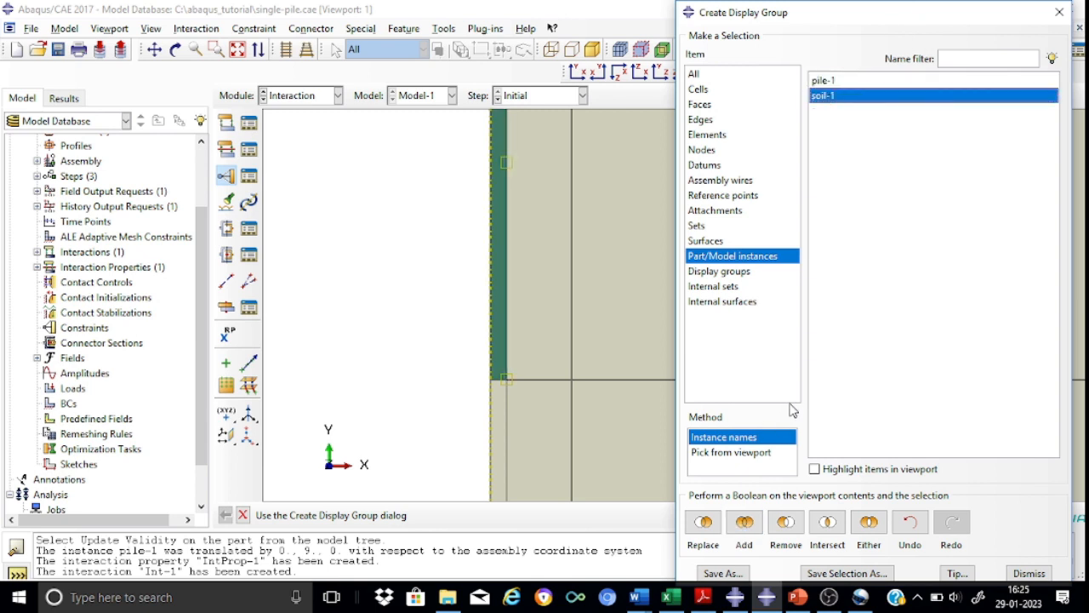
{"action": "left_click", "coordinate": [785, 523]}
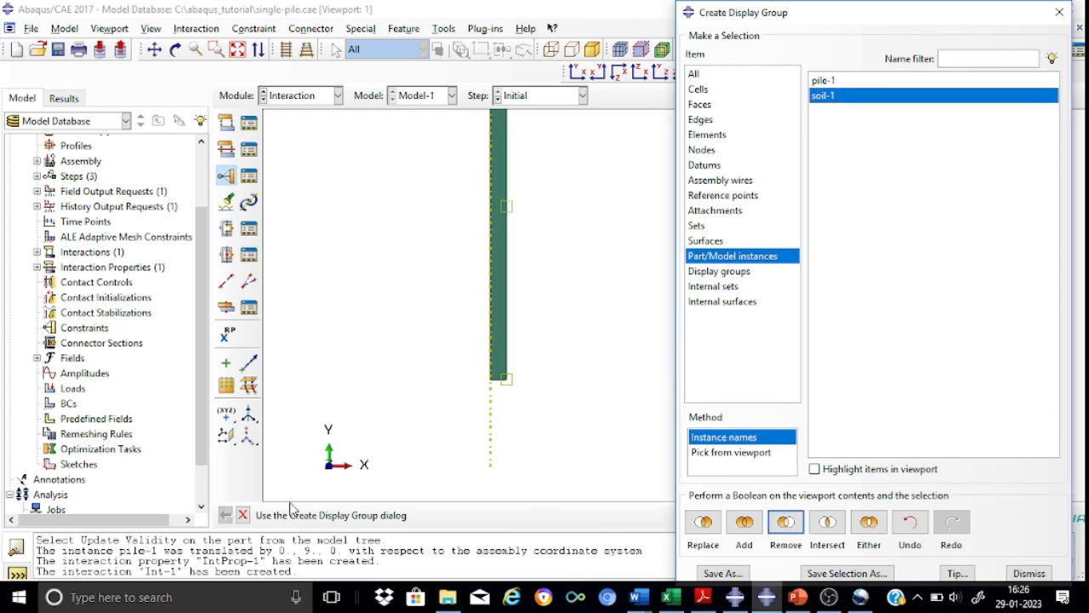
{"action": "left_click", "coordinate": [243, 514]}
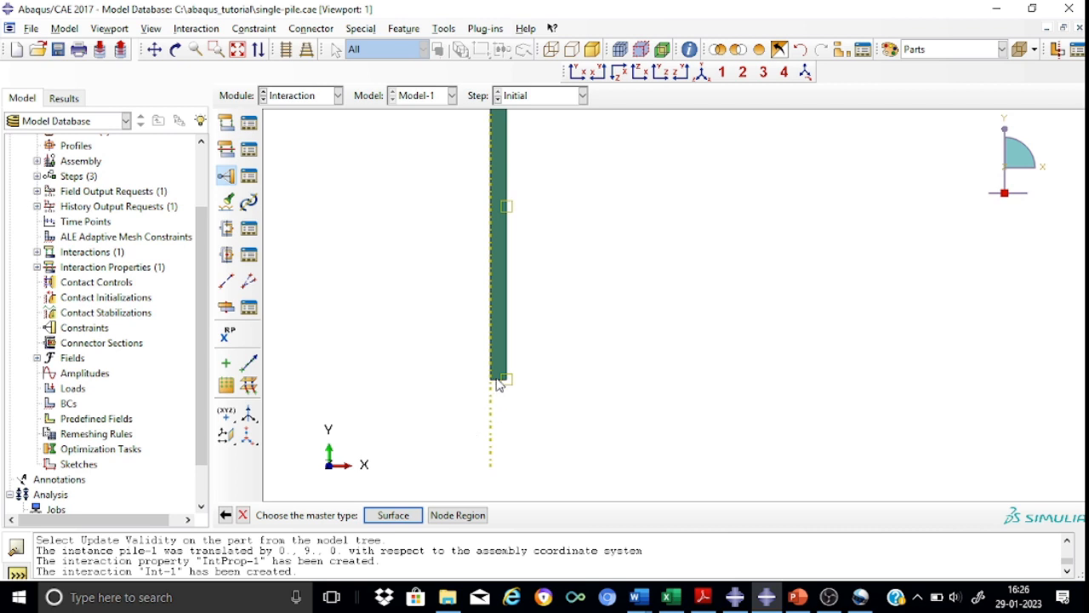
{"action": "left_click", "coordinate": [394, 515]}
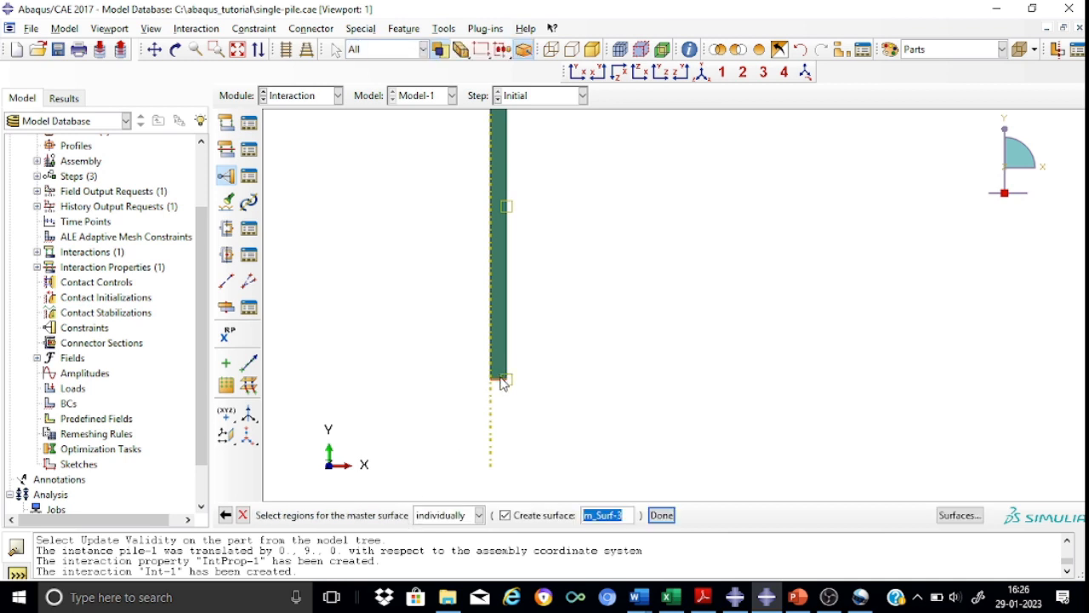
{"action": "left_click", "coordinate": [661, 515]}
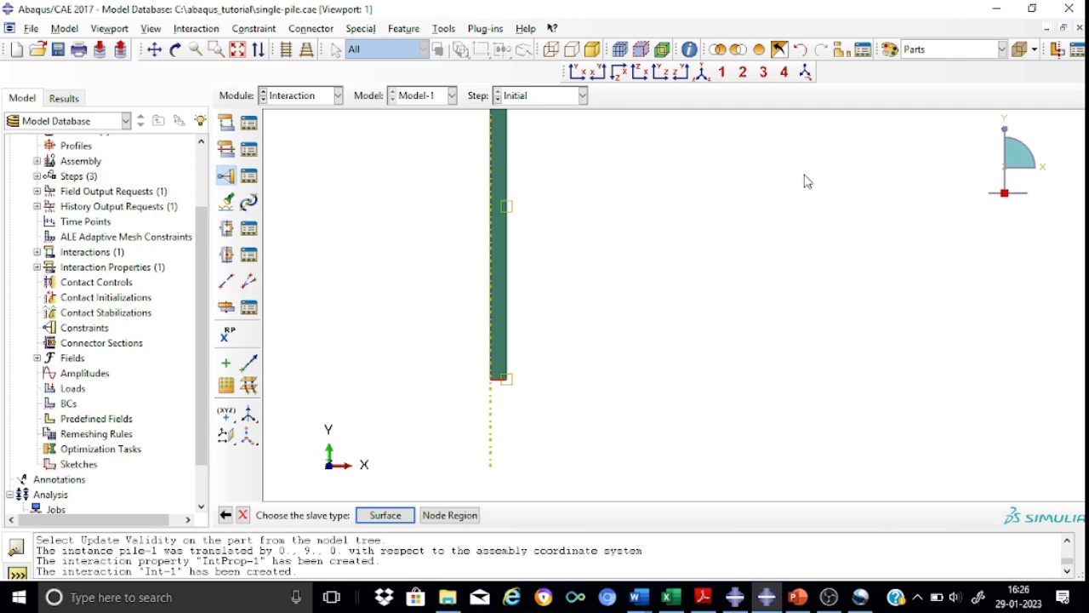
Add soil-1 back to the display and remove pile-1 from it.
{"action": "left_click", "coordinate": [840, 50]}
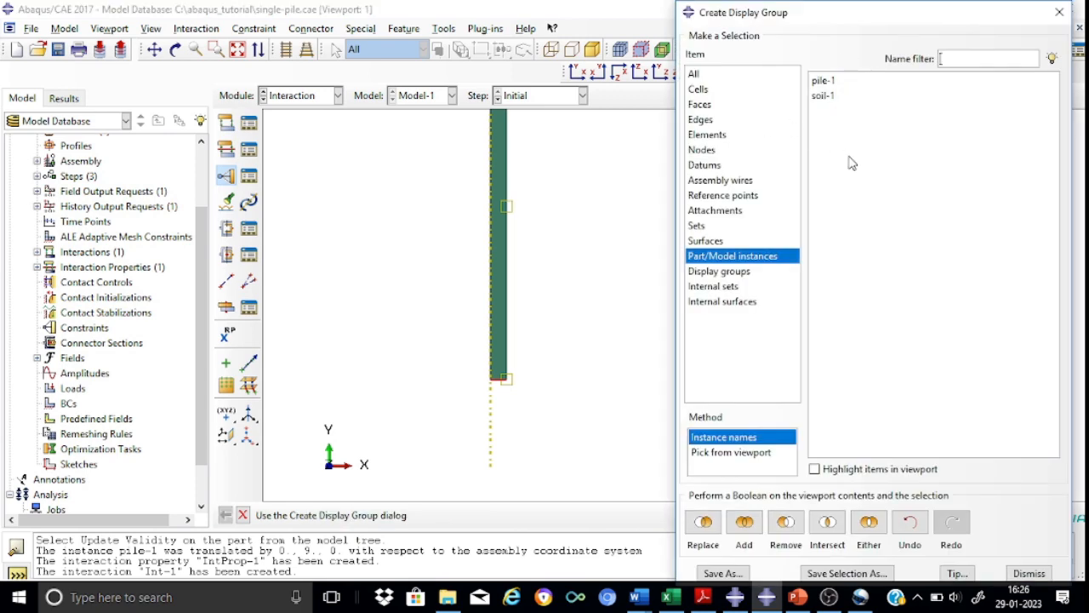
{"action": "left_click", "coordinate": [747, 525]}
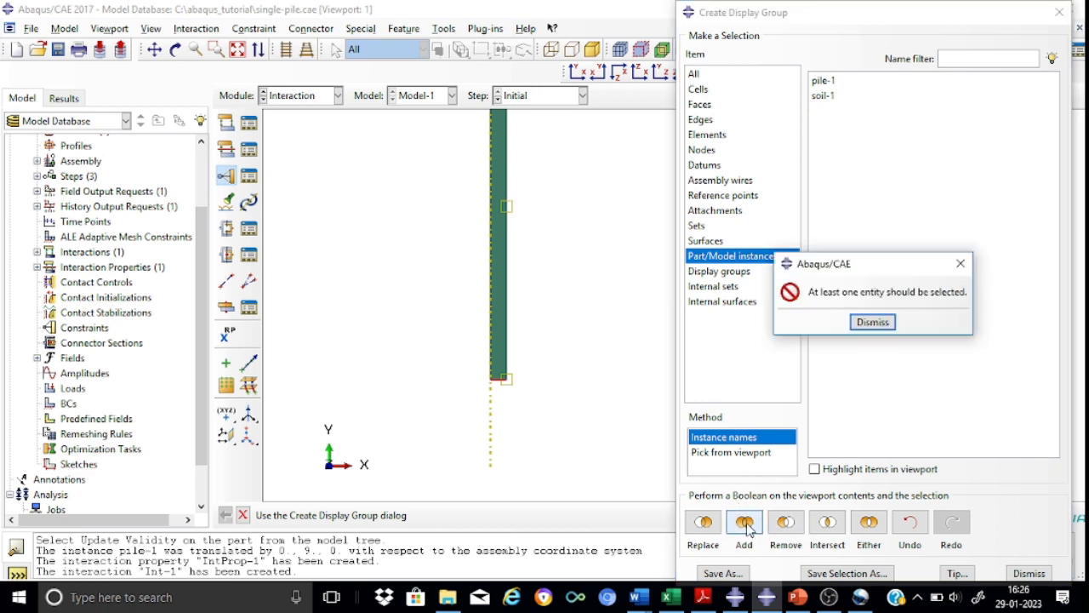
{"action": "left_click", "coordinate": [872, 323]}
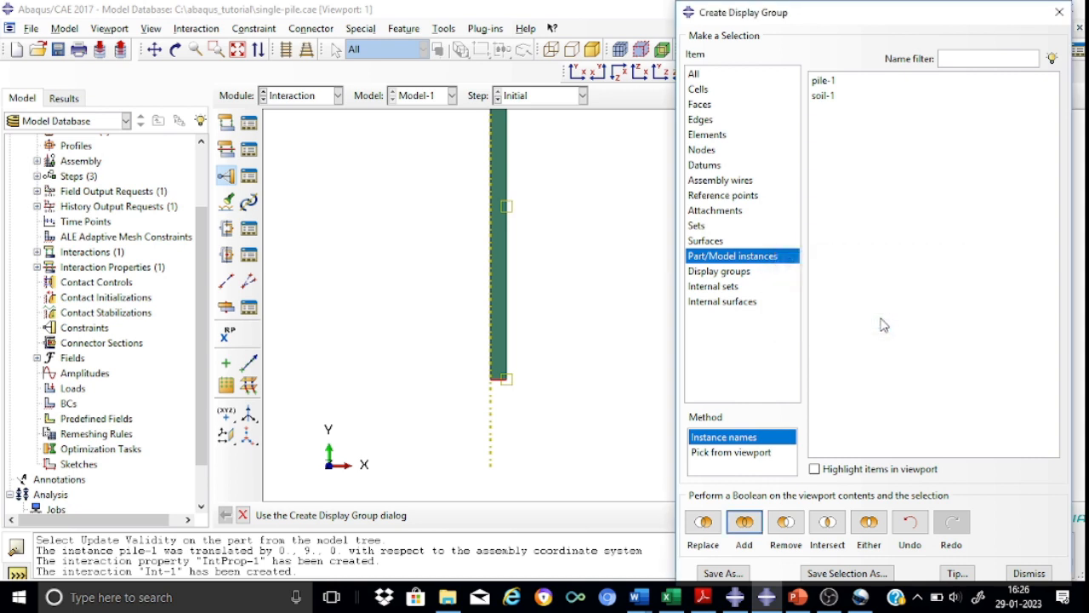
{"action": "left_click", "coordinate": [839, 97]}
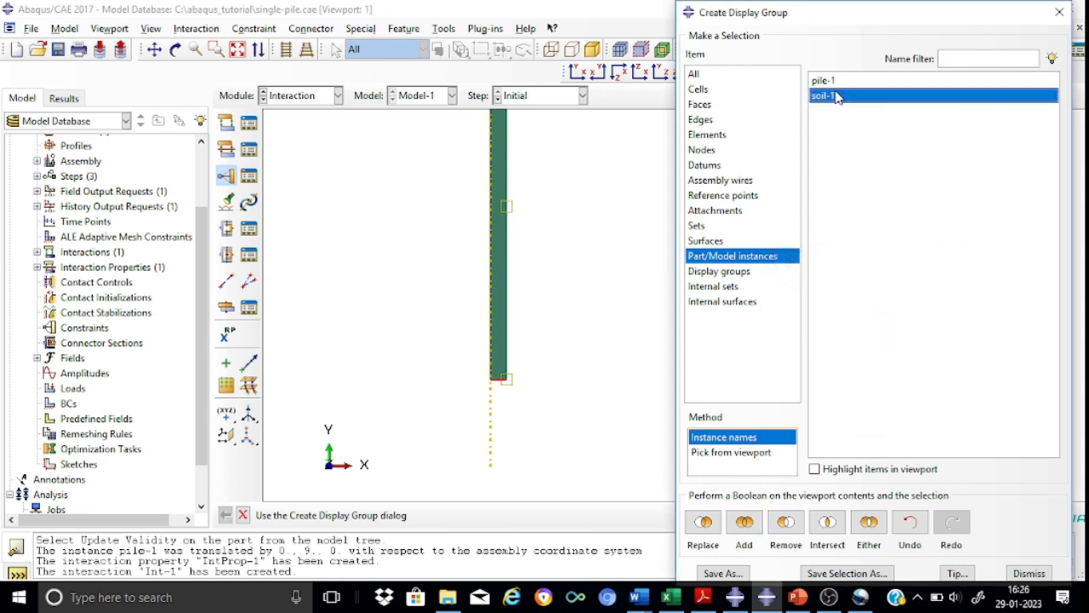
{"action": "left_click", "coordinate": [745, 526]}
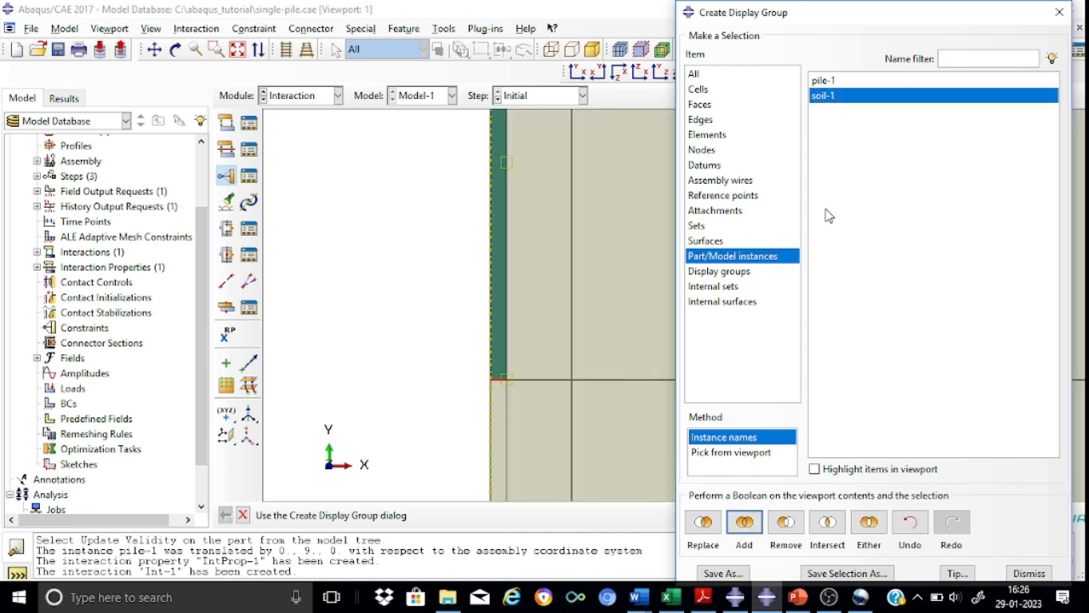
{"action": "left_click", "coordinate": [839, 80]}
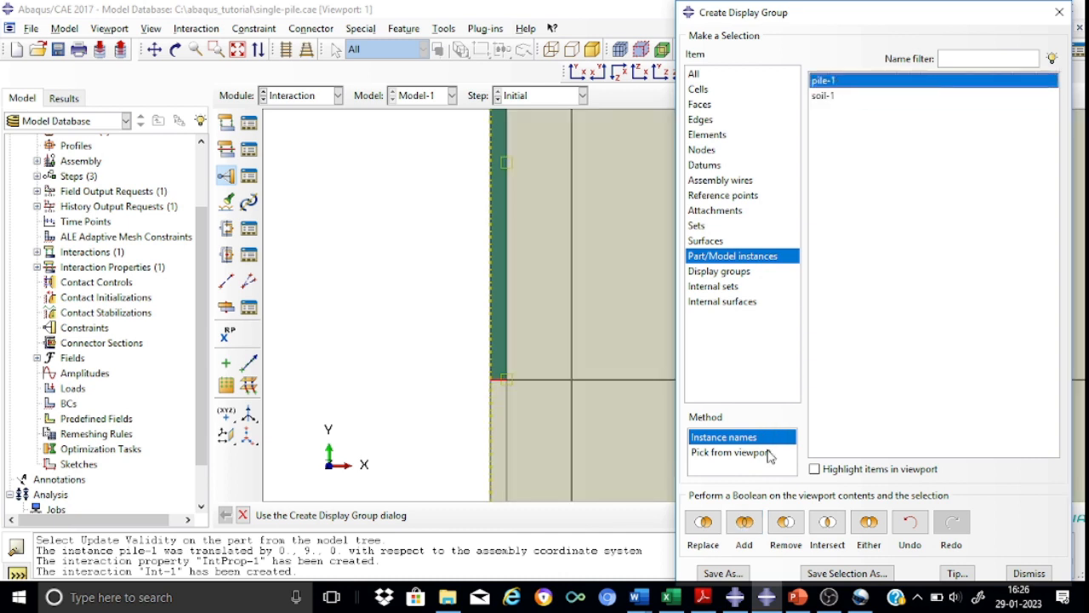
{"action": "left_click", "coordinate": [779, 531]}
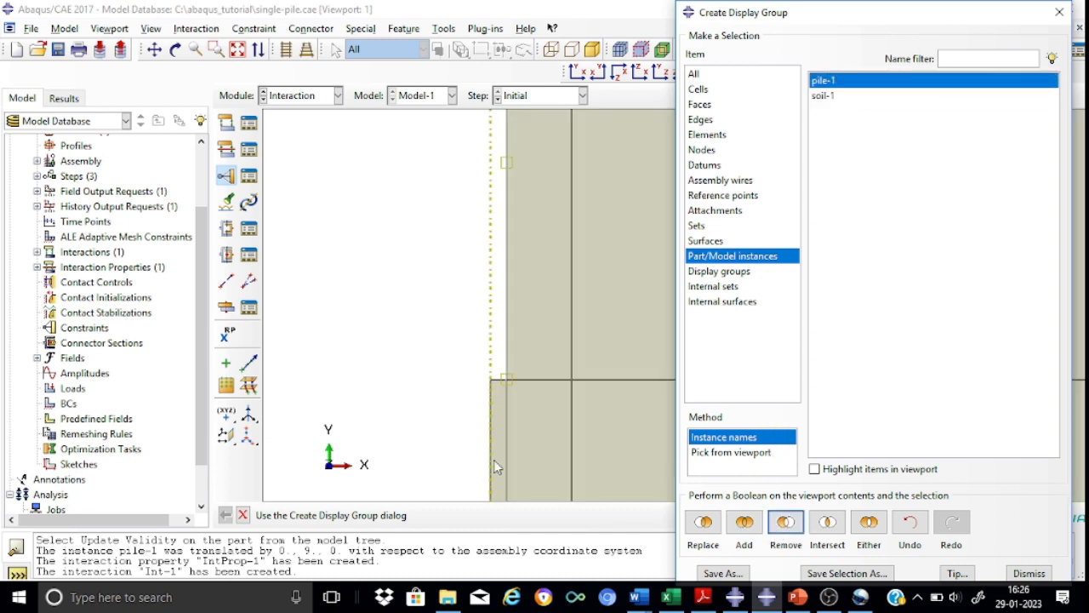
{"action": "left_click", "coordinate": [244, 515]}
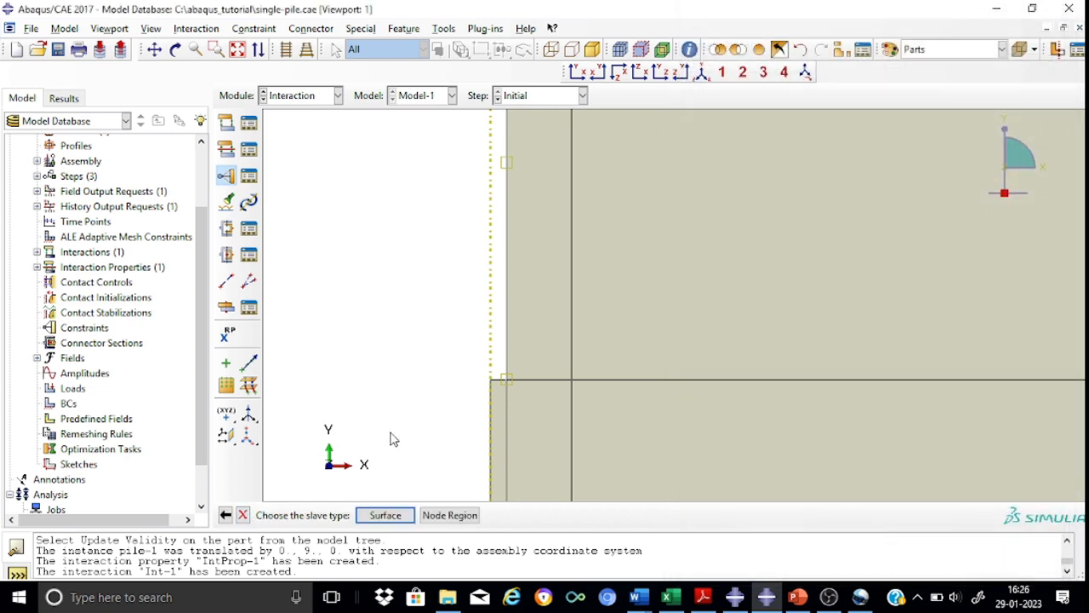
Set the soil's short horizontal edge beneath the pile tip as the slave surface and accept Constraint-1 with default tie settings.
{"action": "left_click", "coordinate": [394, 519]}
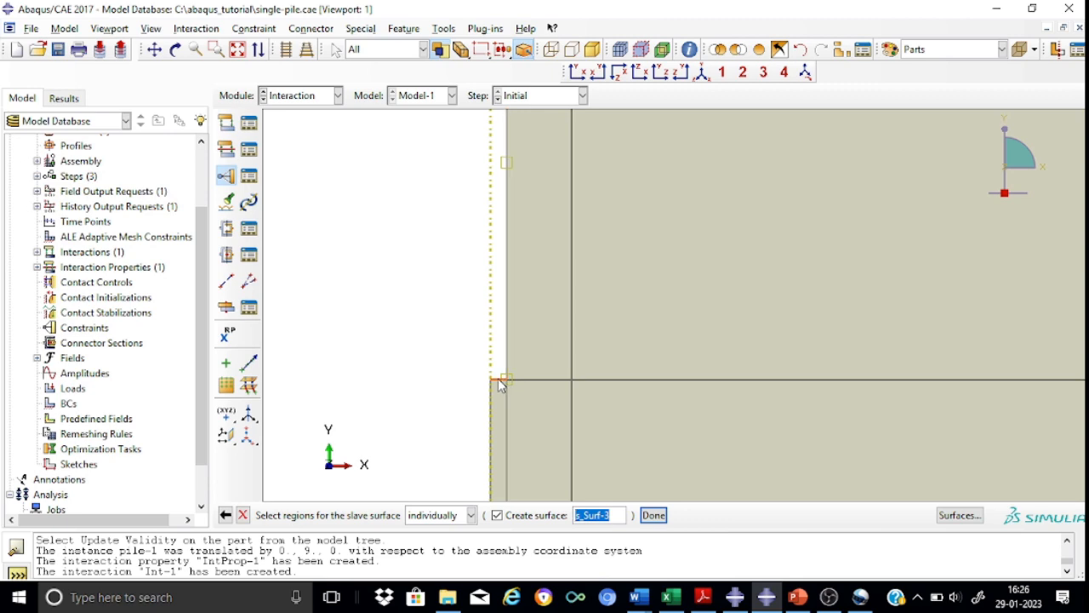
{"action": "left_click", "coordinate": [652, 515]}
{"action": "left_click_drag", "start_coordinate": [143, 93], "coordinate": [255, 104]}
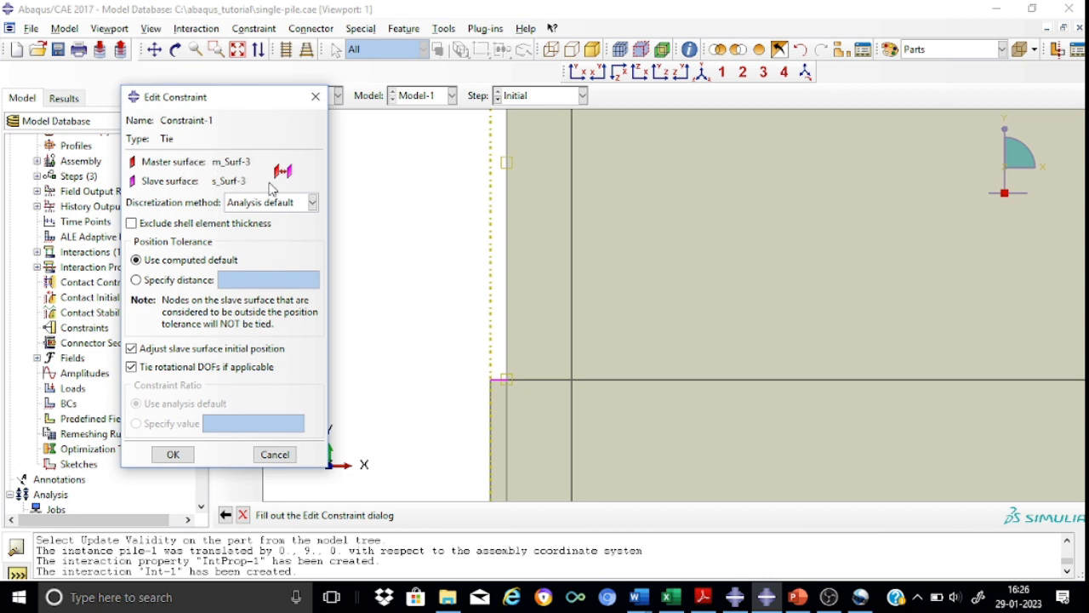
{"action": "left_click", "coordinate": [175, 453]}
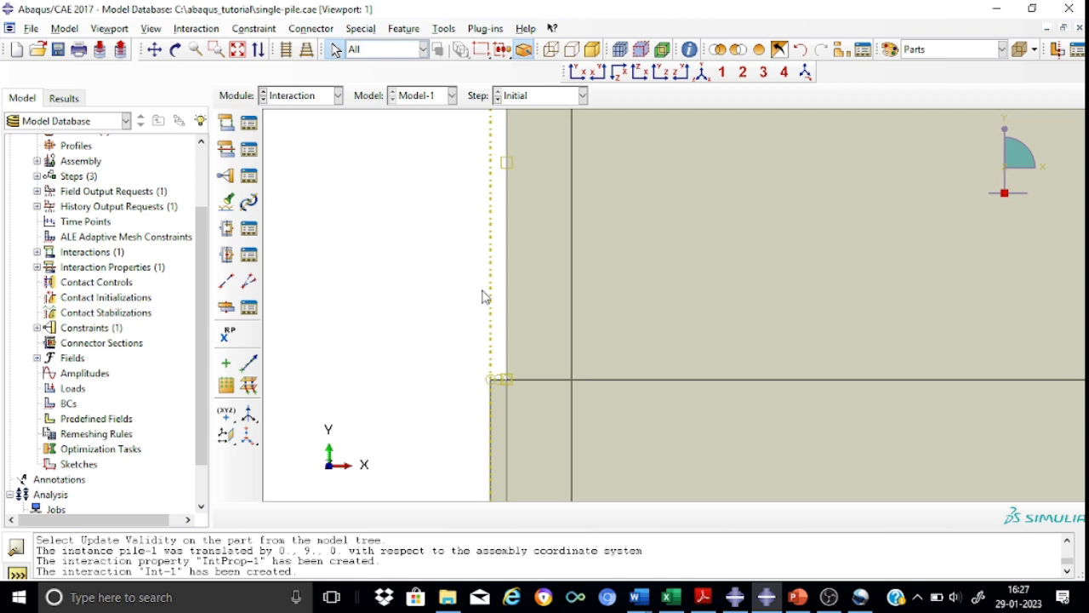
Restore the display of the whole assembly so that both the pile and the soil are shown.
{"action": "left_click", "coordinate": [763, 50]}
{"action": "scroll", "coordinate": [650, 190], "scroll_direction": "up", "scroll_amount": 2}
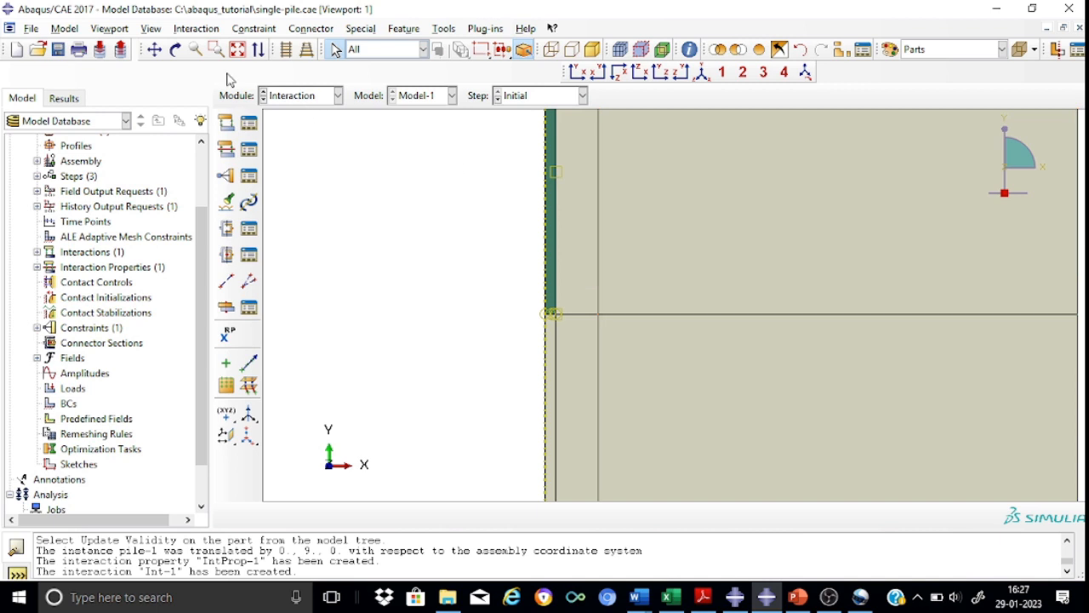
{"action": "left_click", "coordinate": [151, 51]}
{"action": "left_click_drag", "start_coordinate": [415, 150], "coordinate": [400, 417]}
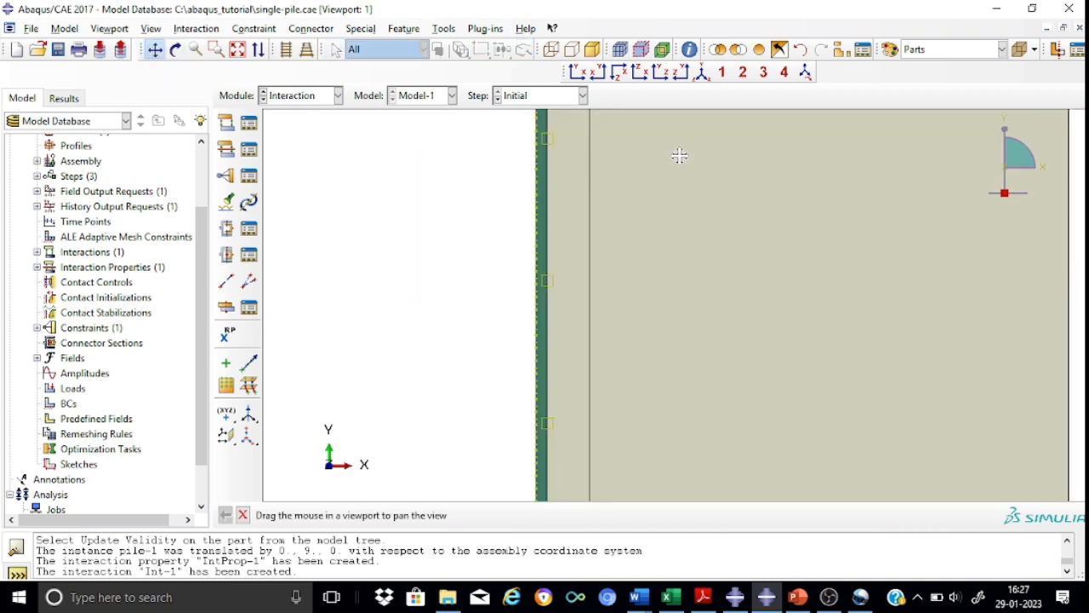
{"action": "left_click_drag", "start_coordinate": [678, 153], "coordinate": [666, 455]}
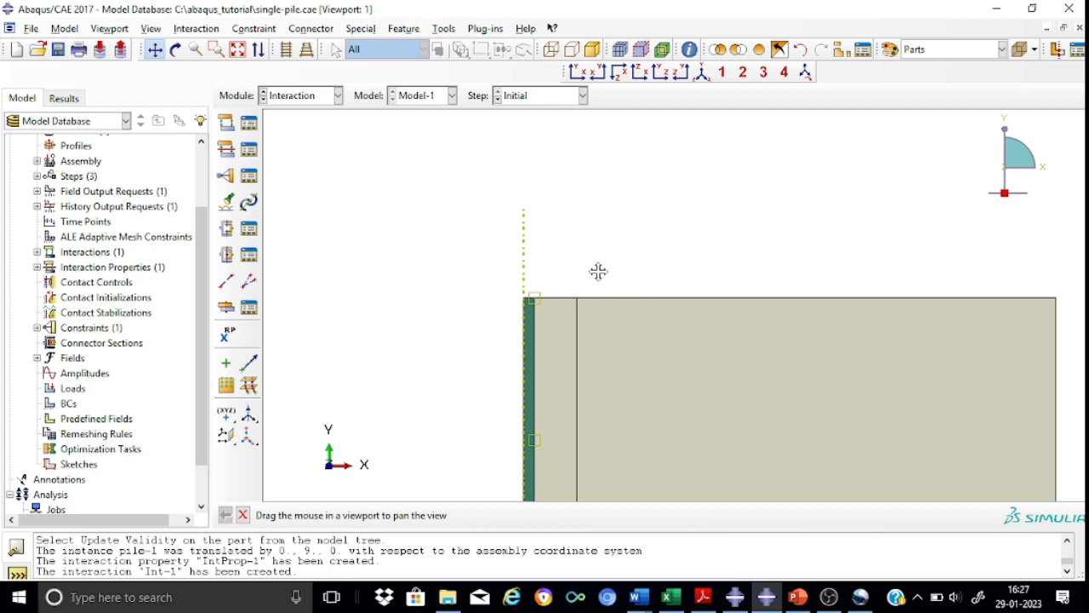
{"action": "scroll", "coordinate": [548, 305], "scroll_direction": "up", "scroll_amount": 3}
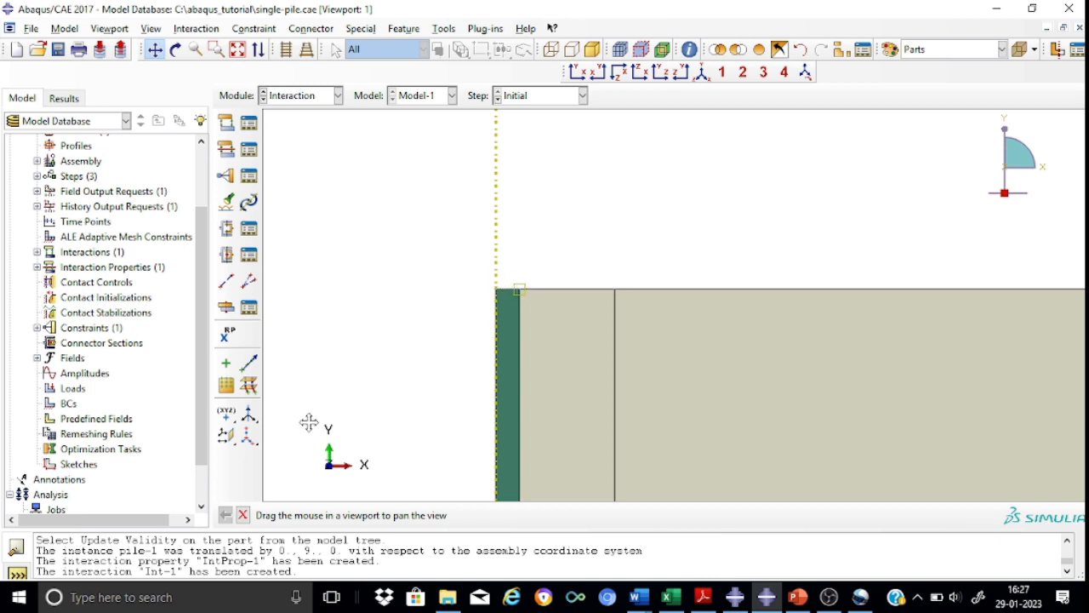
{"action": "left_click", "coordinate": [243, 514]}
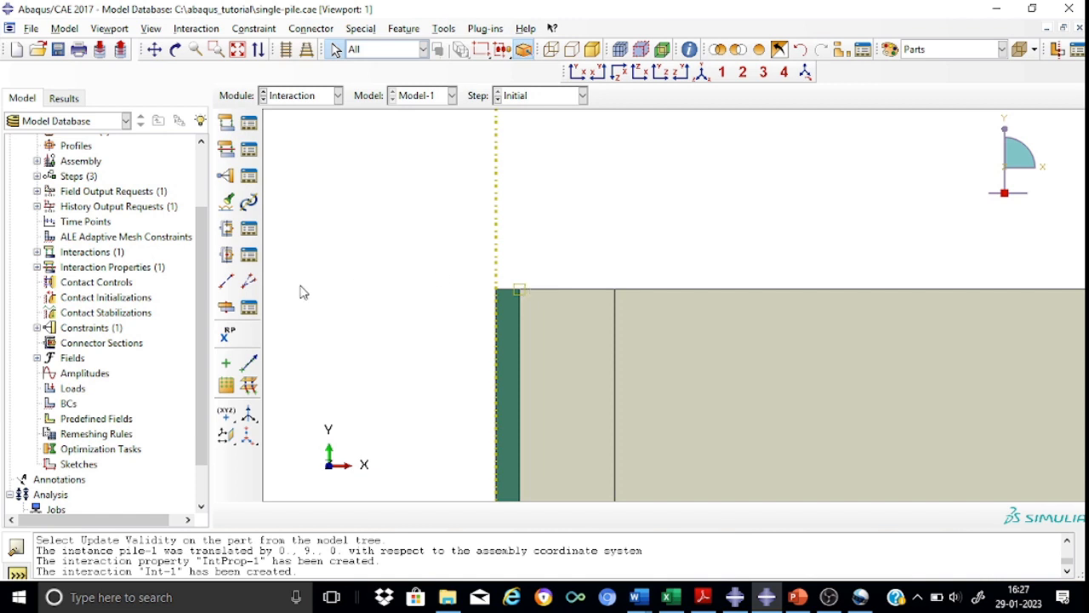
Create a reference point at the middle of the pile's top edge, with an X coordinate of 0.15.
{"action": "left_click", "coordinate": [228, 337]}
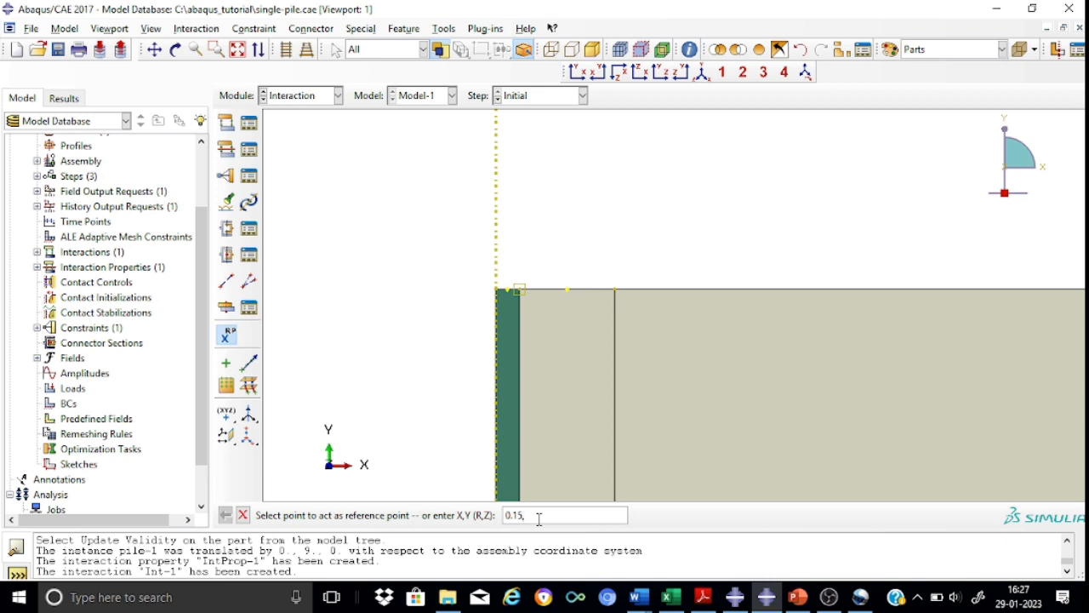
{"action": "key", "text": "Return"}
{"action": "scroll", "coordinate": [548, 276], "scroll_direction": "up", "scroll_amount": 2}
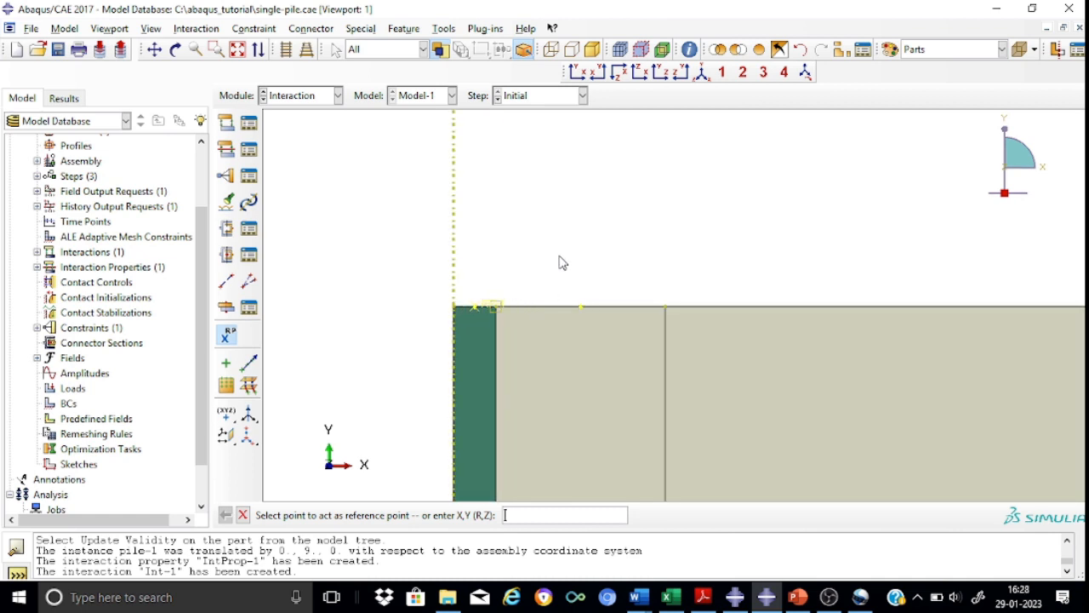
{"action": "scroll", "coordinate": [559, 262], "scroll_direction": "up", "scroll_amount": 1}
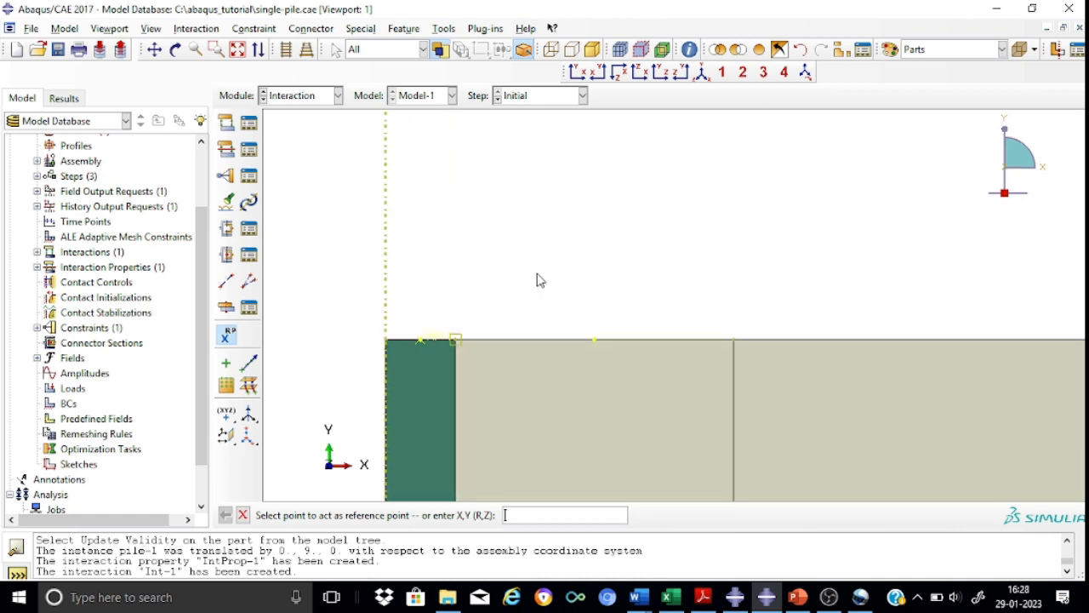
{"action": "left_click", "coordinate": [245, 513]}
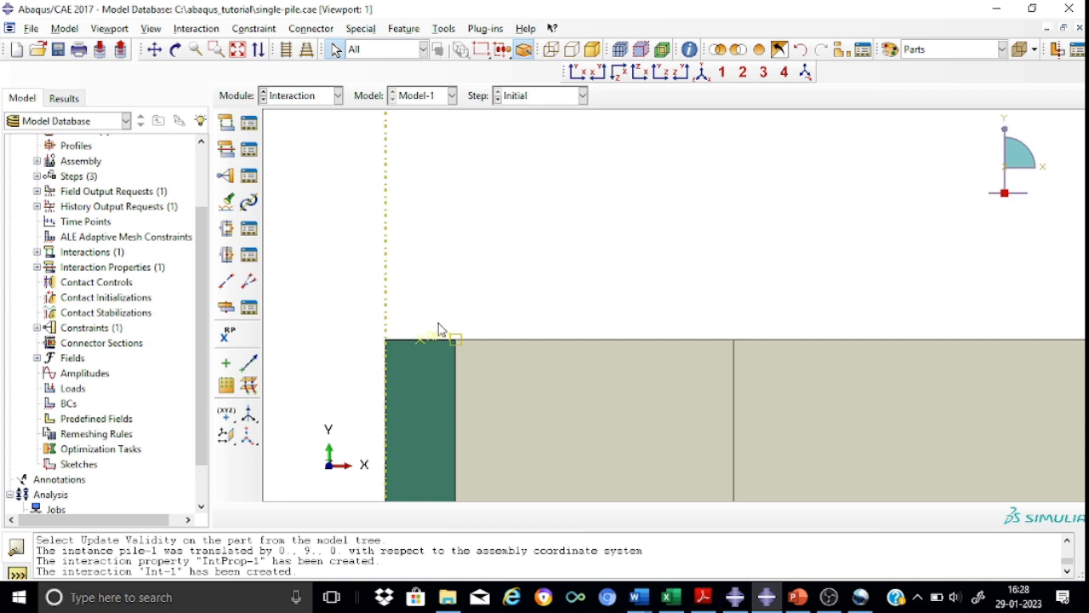
Create MPC constraint Constraint-2 of type Tie, with RP-1 as the control point and the pile's top edge as slave nodes.
{"action": "left_click", "coordinate": [226, 176]}
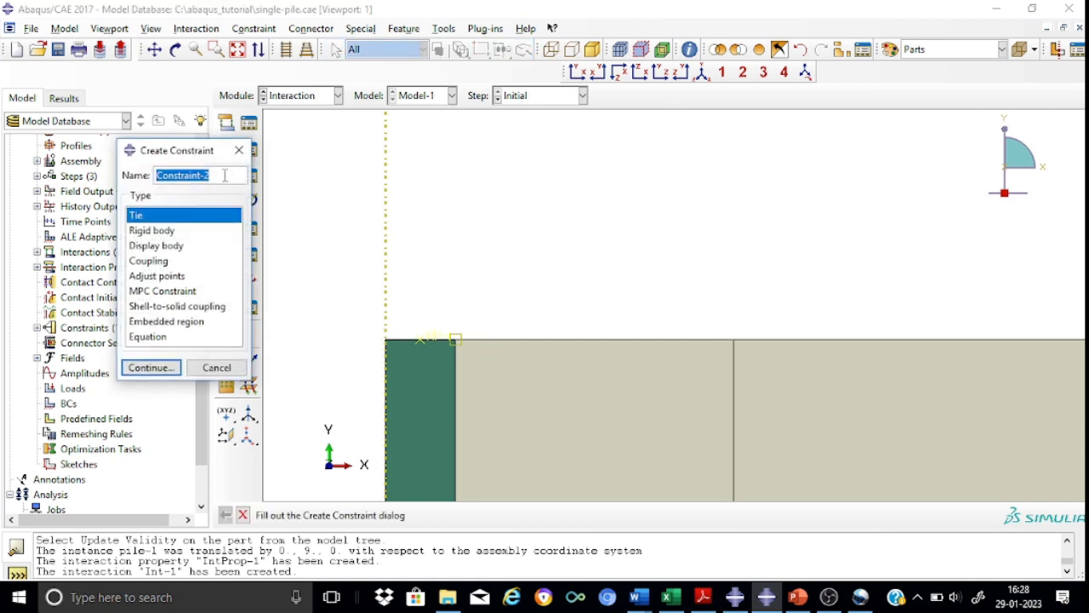
{"action": "left_click", "coordinate": [182, 294]}
{"action": "left_click", "coordinate": [151, 367]}
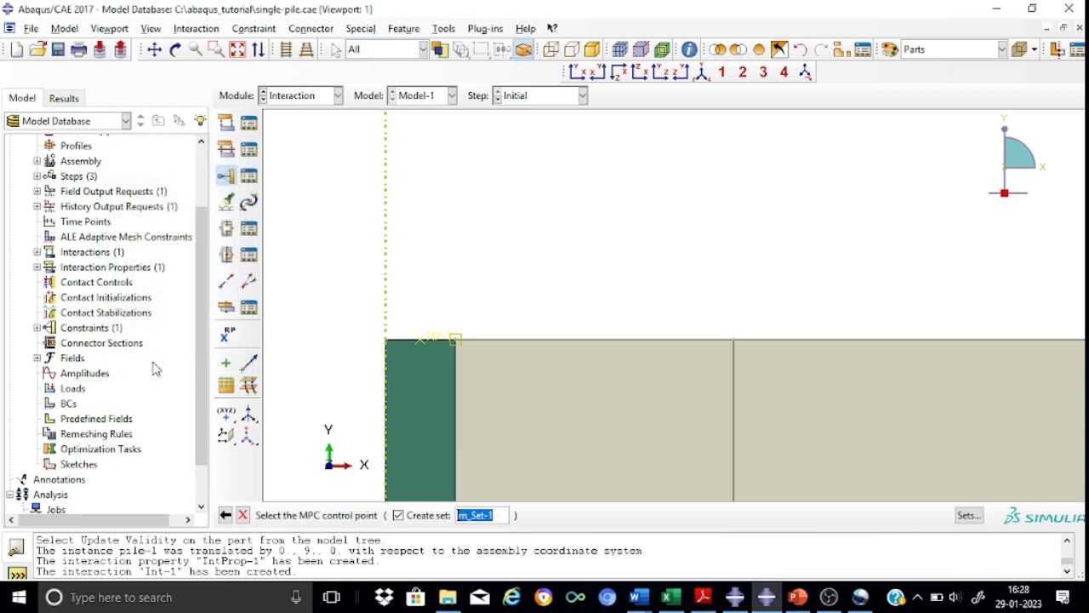
{"action": "left_click", "coordinate": [446, 337]}
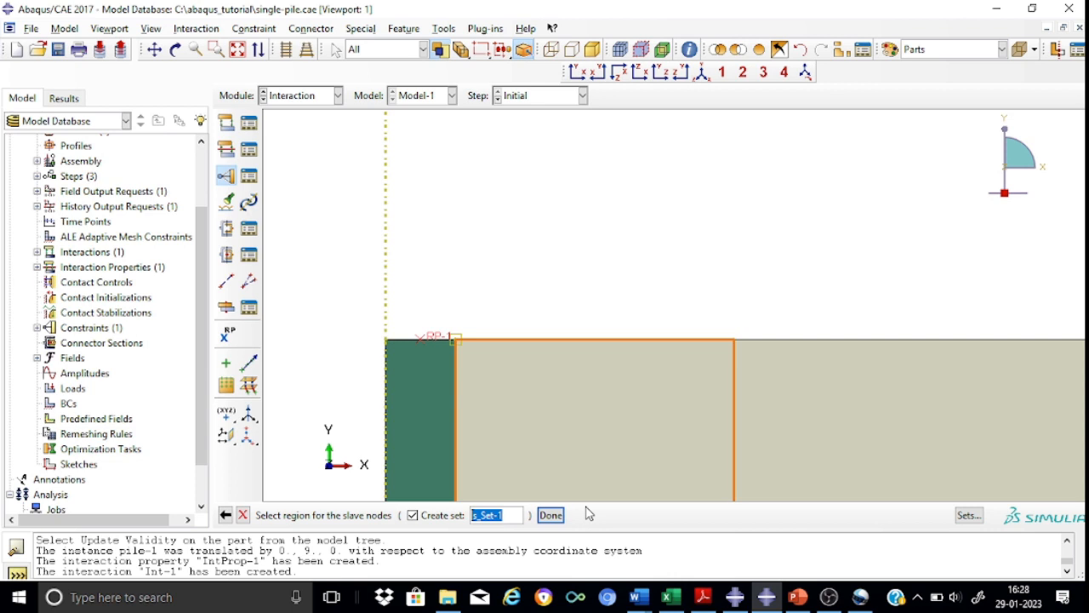
{"action": "left_click", "coordinate": [403, 340]}
{"action": "left_click", "coordinate": [550, 515]}
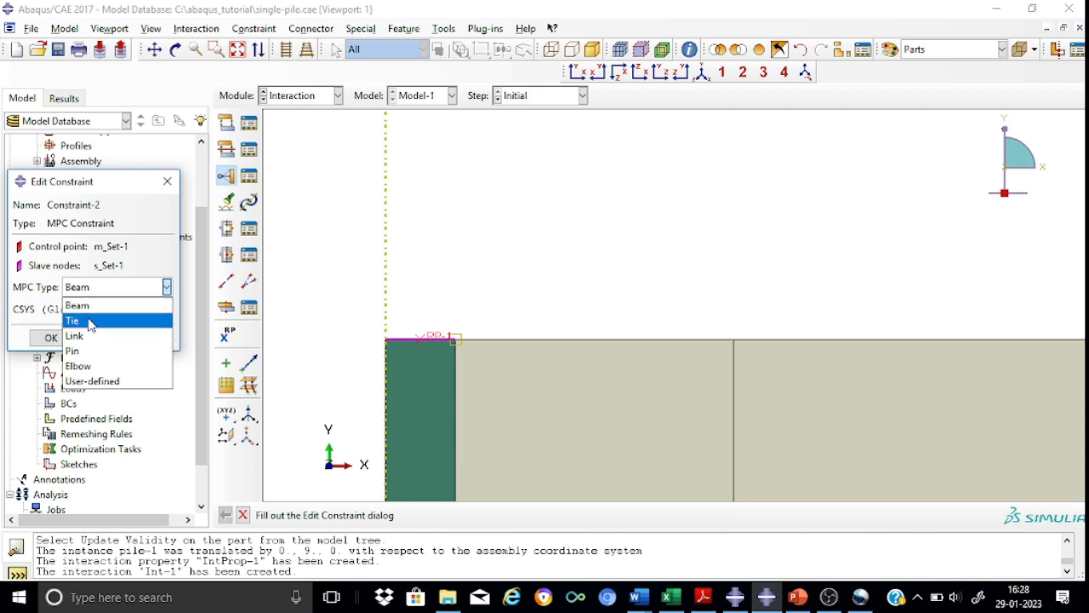
{"action": "left_click", "coordinate": [89, 321]}
{"action": "left_click", "coordinate": [50, 338]}
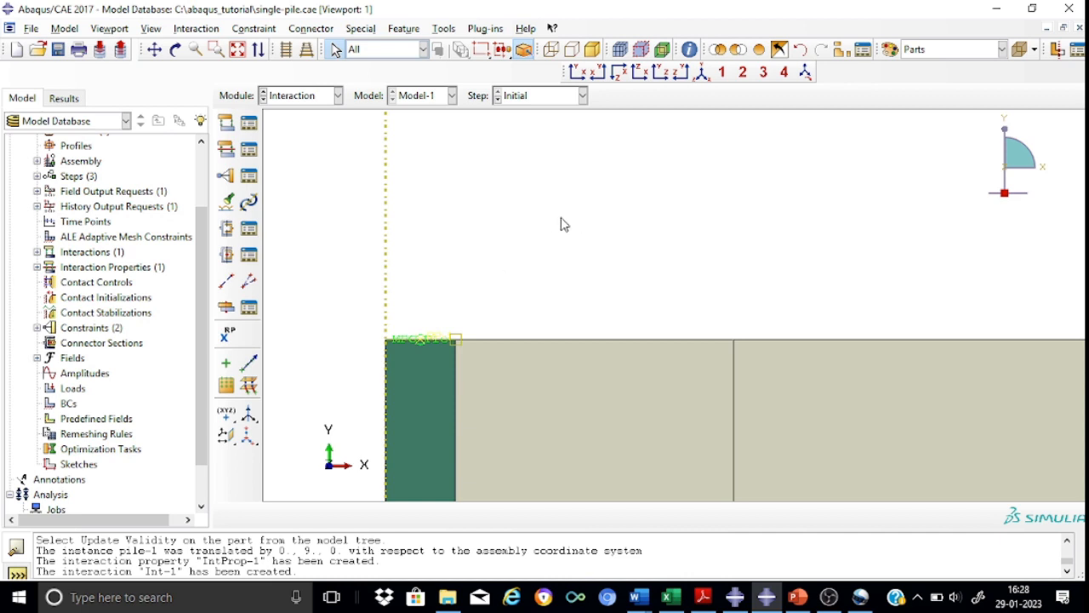
Switch to the Load module and start a Displacement/Rotation boundary condition named BC-sfree in the Initial step.
{"action": "left_click", "coordinate": [338, 95]}
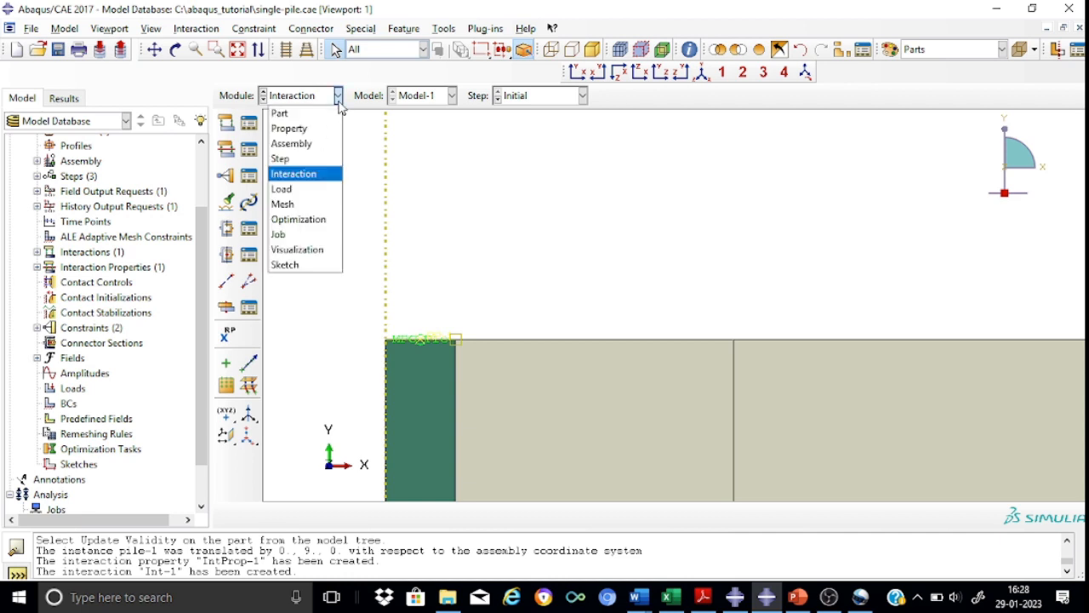
{"action": "left_click", "coordinate": [308, 190]}
{"action": "scroll", "coordinate": [581, 214], "scroll_direction": "up", "scroll_amount": 1}
{"action": "scroll", "coordinate": [580, 214], "scroll_direction": "down", "scroll_amount": 5}
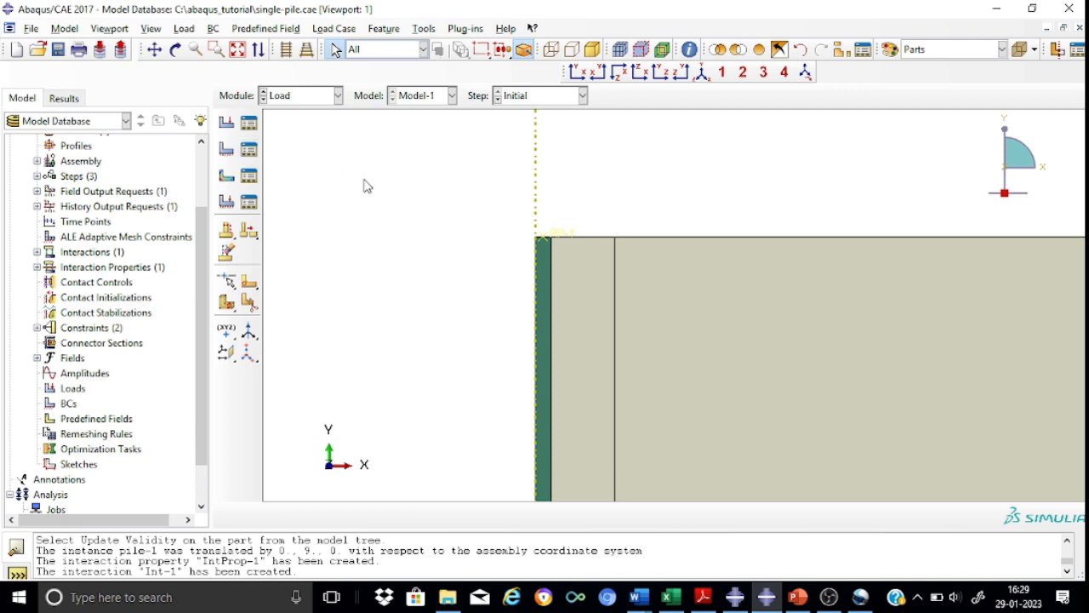
{"action": "left_click", "coordinate": [579, 74]}
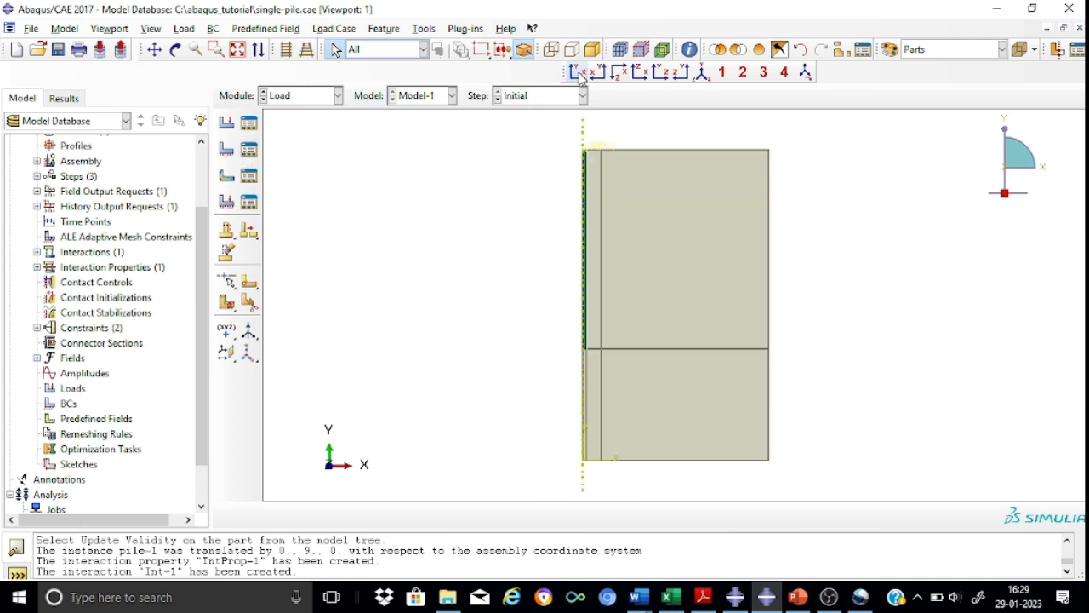
{"action": "left_click", "coordinate": [226, 150]}
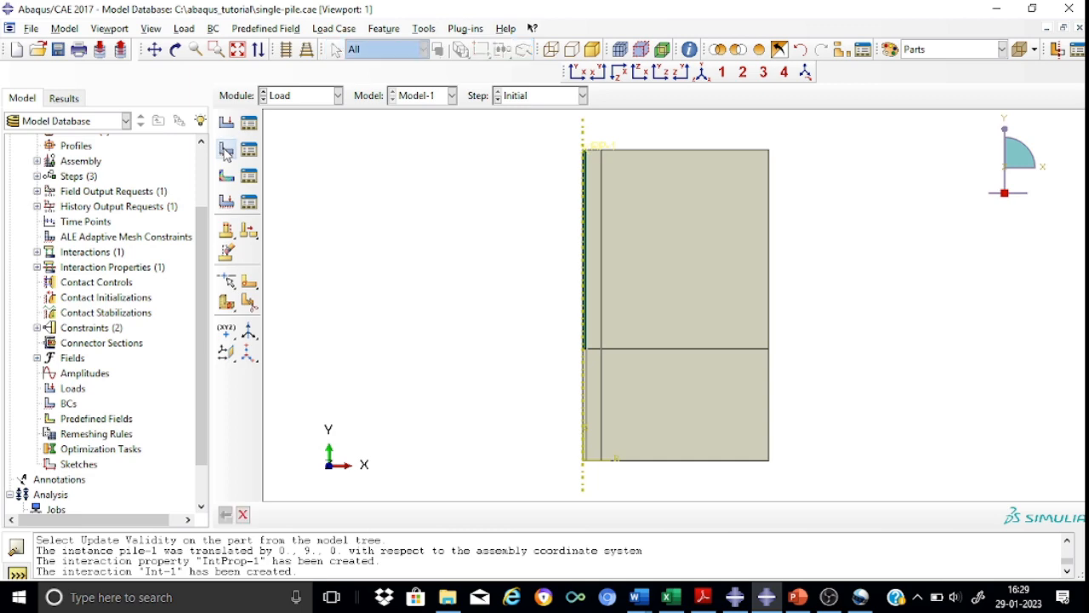
{"action": "left_click", "coordinate": [76, 206]}
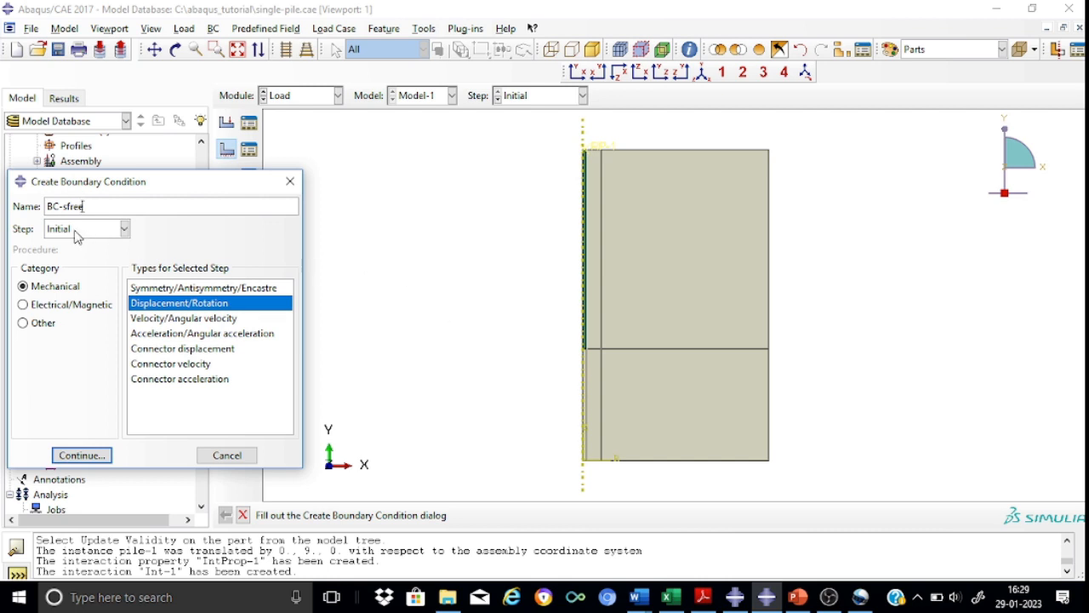
{"action": "left_click", "coordinate": [94, 455]}
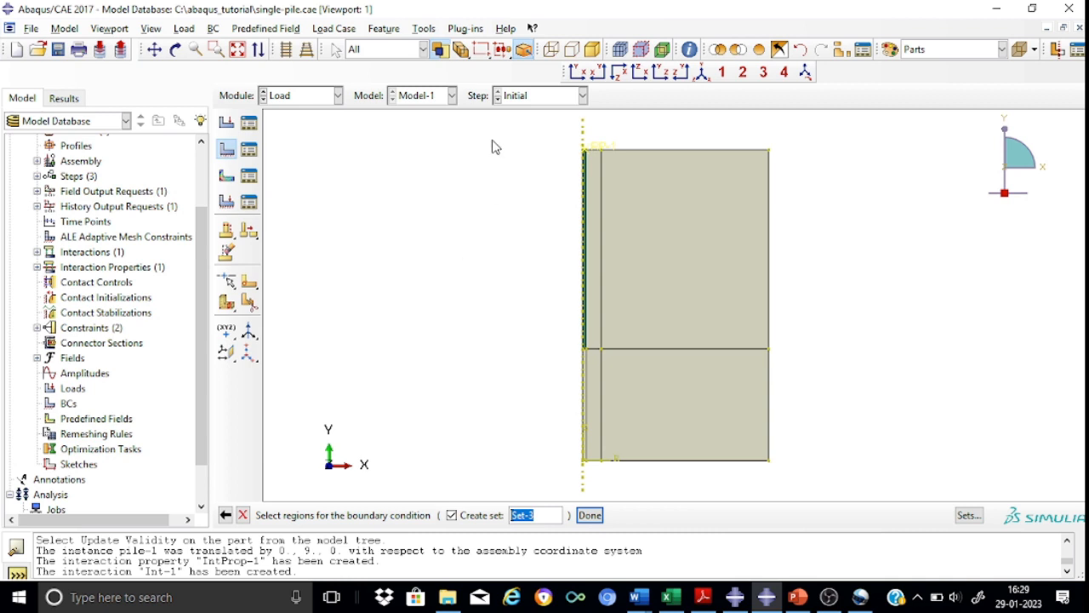
Apply BC-sfree to both segments of the soil's outer vertical edge, restraining U1.
{"action": "left_click_drag", "start_coordinate": [517, 122], "coordinate": [460, 323]}
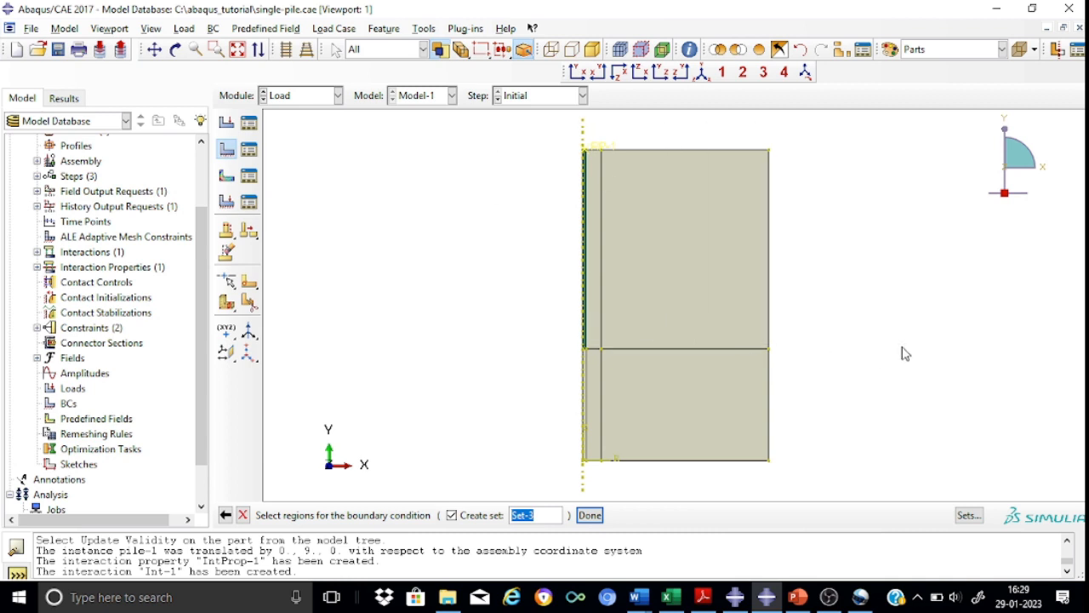
{"action": "left_click", "coordinate": [770, 299]}
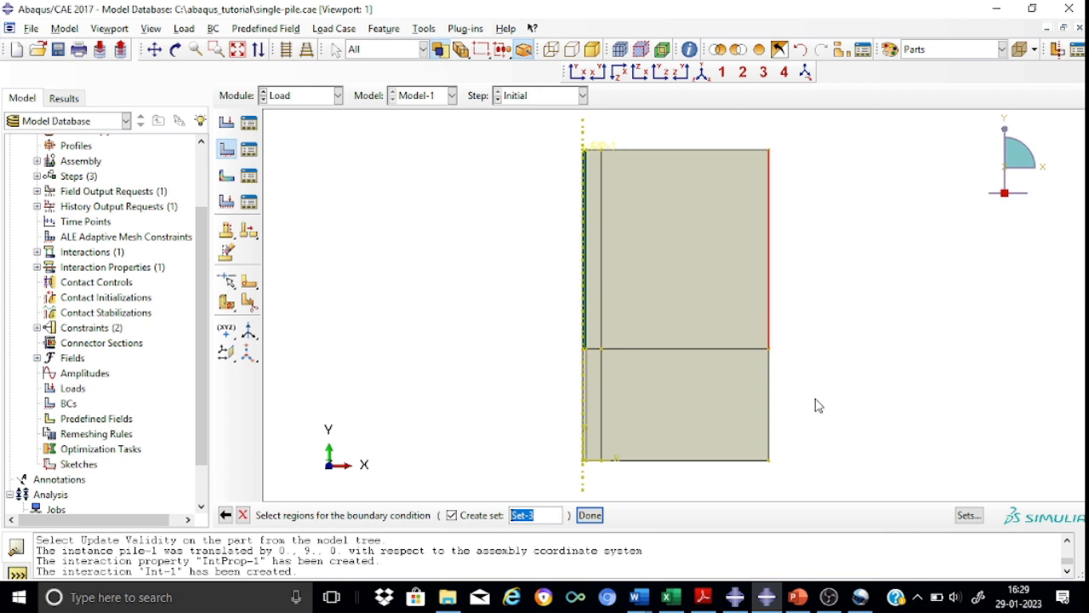
{"action": "left_click", "coordinate": [770, 412], "text": "shift"}
{"action": "left_click", "coordinate": [590, 515]}
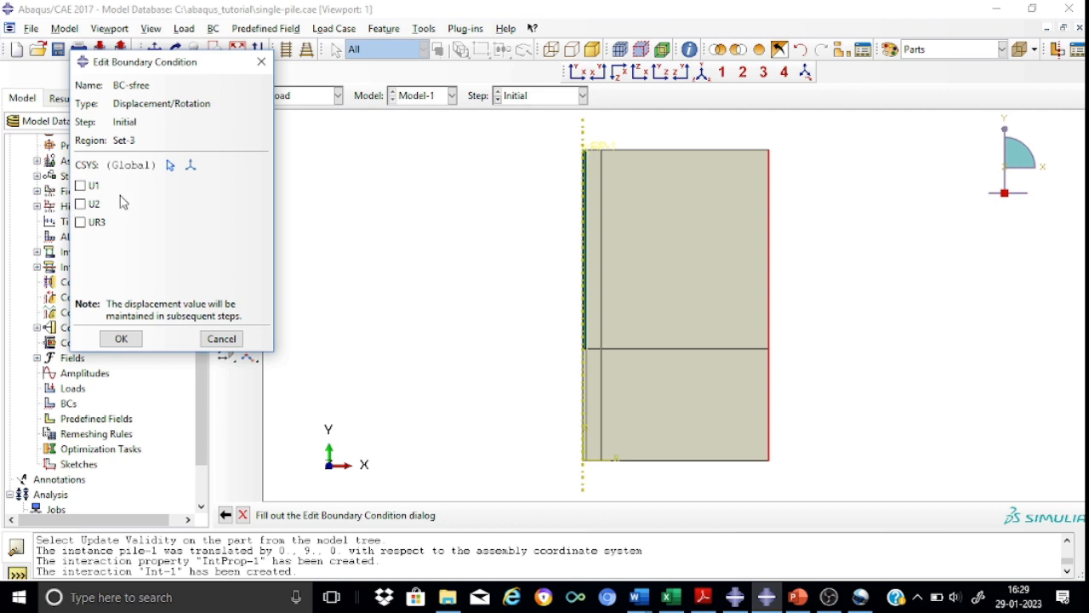
{"action": "left_click", "coordinate": [85, 185]}
{"action": "left_click", "coordinate": [128, 341]}
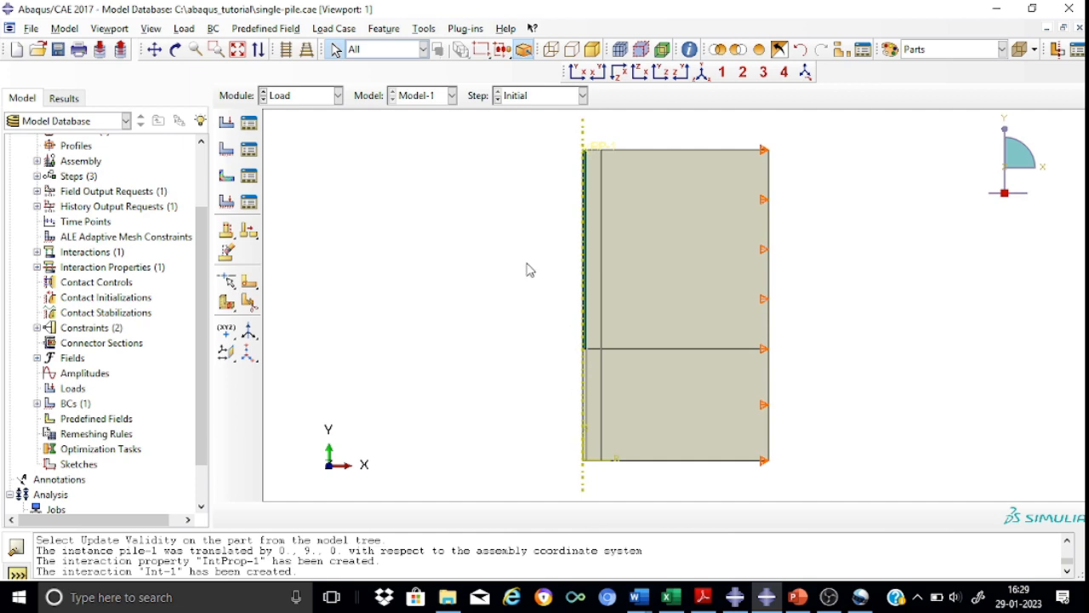
Start a Symmetry/Antisymmetry/Encastre boundary condition named BC-xsymm in the Initial step.
{"action": "left_click", "coordinate": [227, 150]}
{"action": "left_click", "coordinate": [83, 205]}
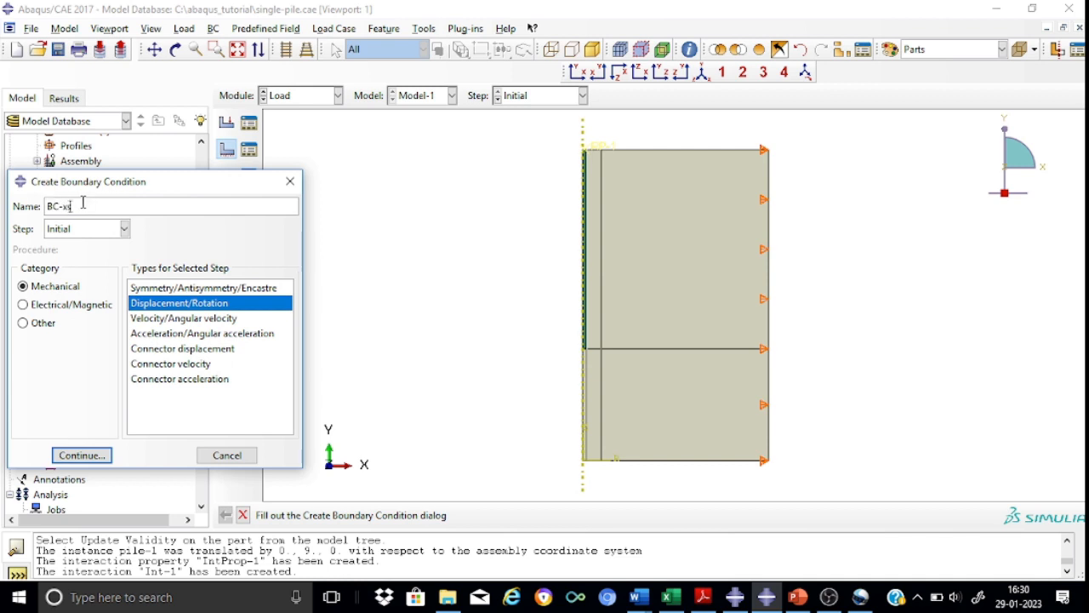
{"action": "left_click", "coordinate": [160, 289]}
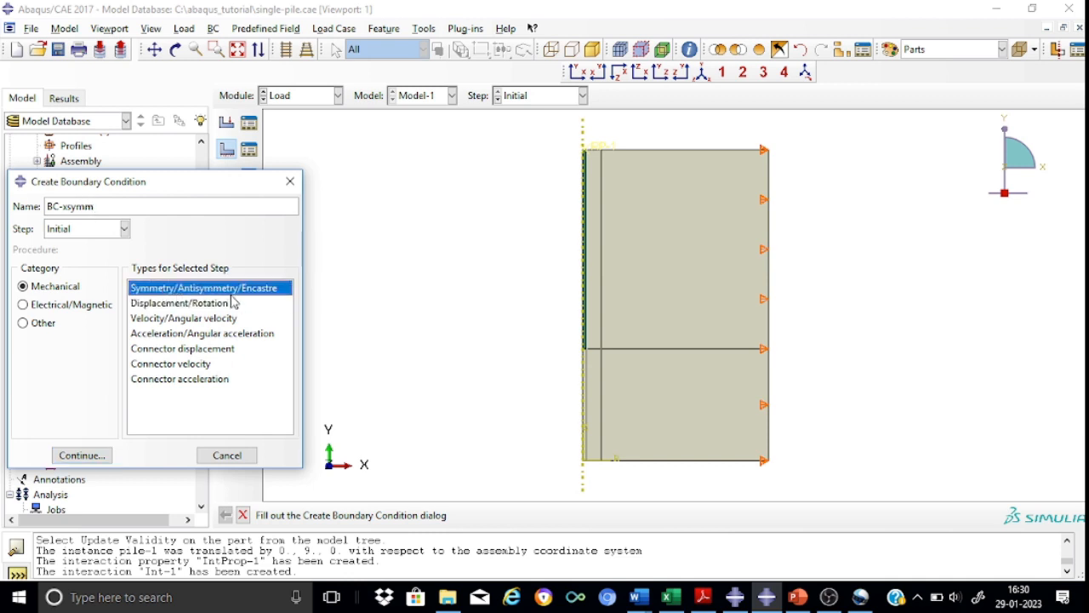
{"action": "left_click", "coordinate": [83, 455]}
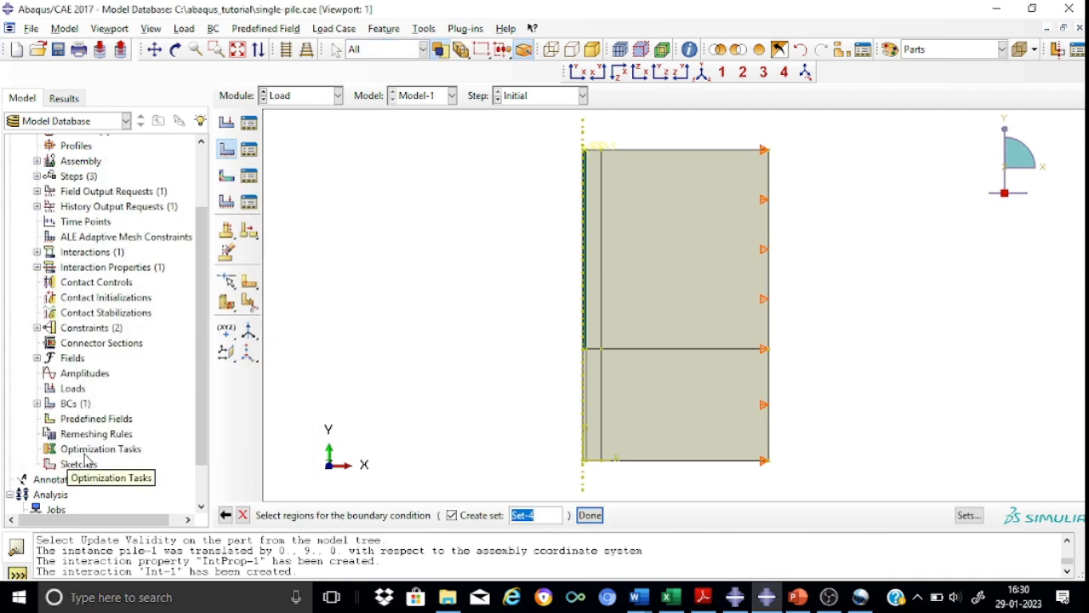
Apply BC-xsymm as XSYMM to the pile and soil edges lying on the axis of symmetry.
{"action": "left_click", "coordinate": [583, 237]}
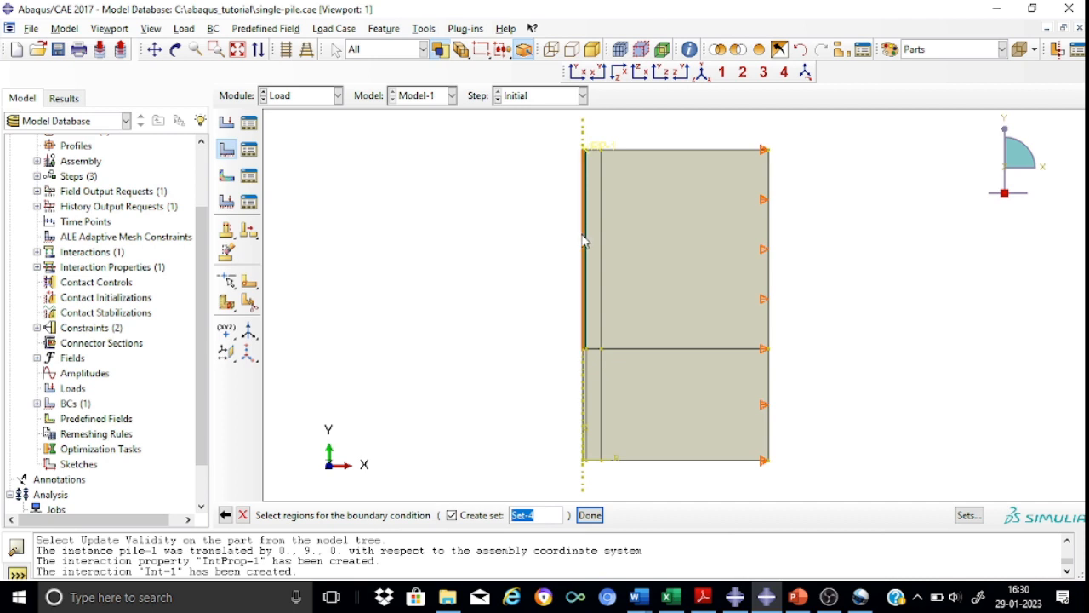
{"action": "left_click", "coordinate": [583, 417]}
{"action": "left_click", "coordinate": [589, 516]}
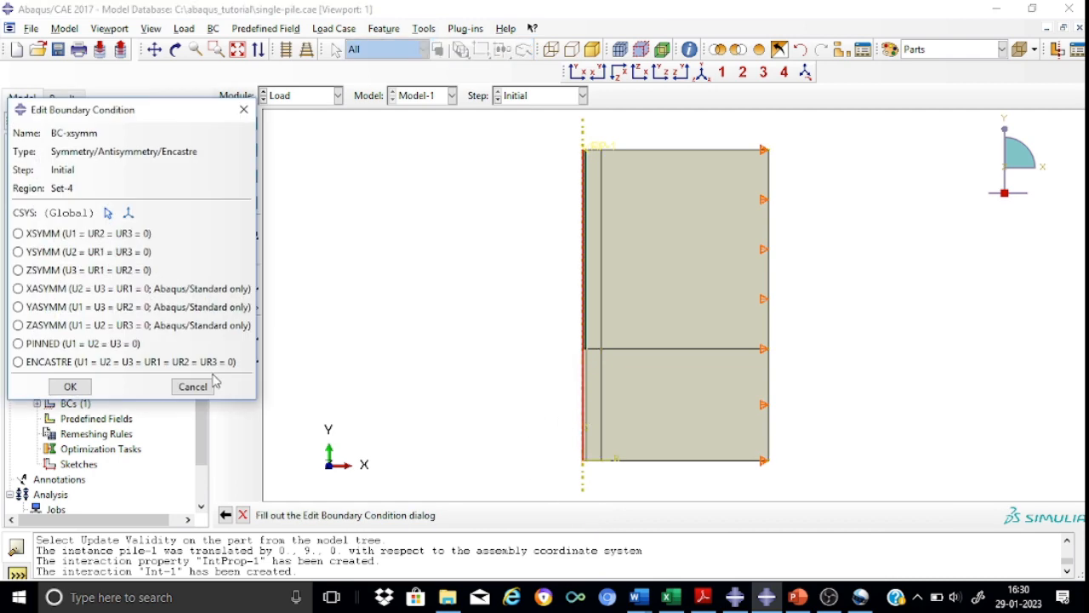
{"action": "left_click", "coordinate": [18, 233]}
{"action": "left_click", "coordinate": [74, 384]}
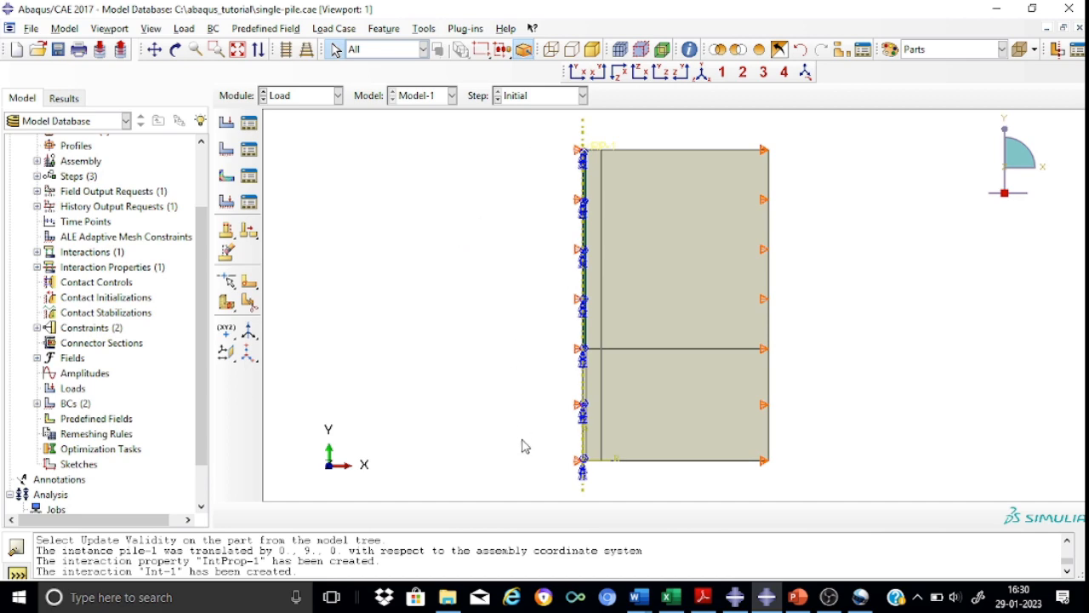
Start a Displacement/Rotation boundary condition named BC-bott in the Initial step.
{"action": "left_click", "coordinate": [226, 148]}
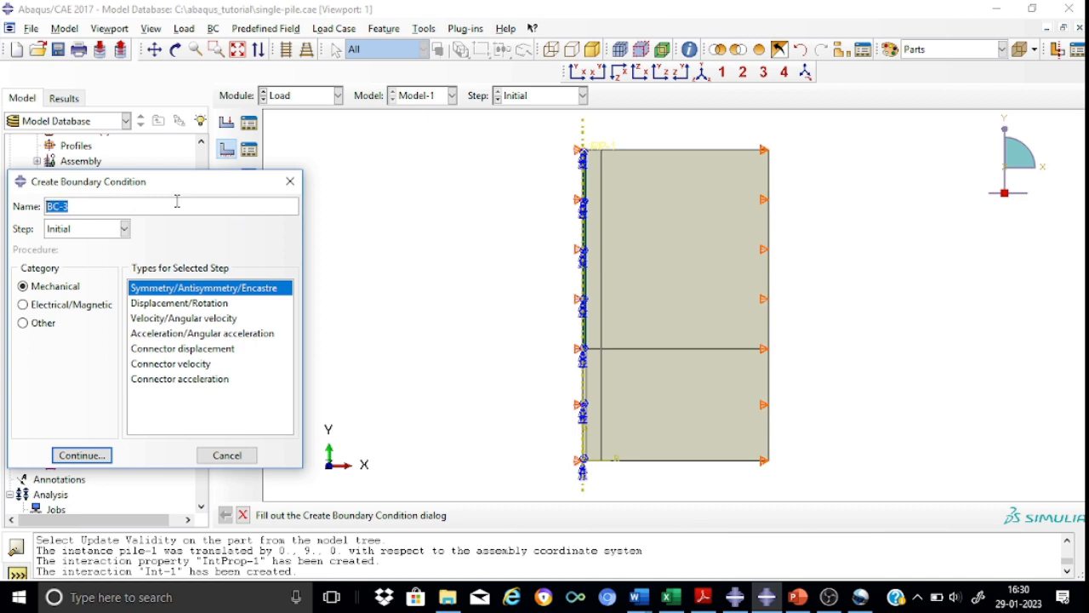
{"action": "left_click", "coordinate": [73, 199]}
{"action": "key", "text": "BackSpace"}
{"action": "left_click", "coordinate": [168, 304]}
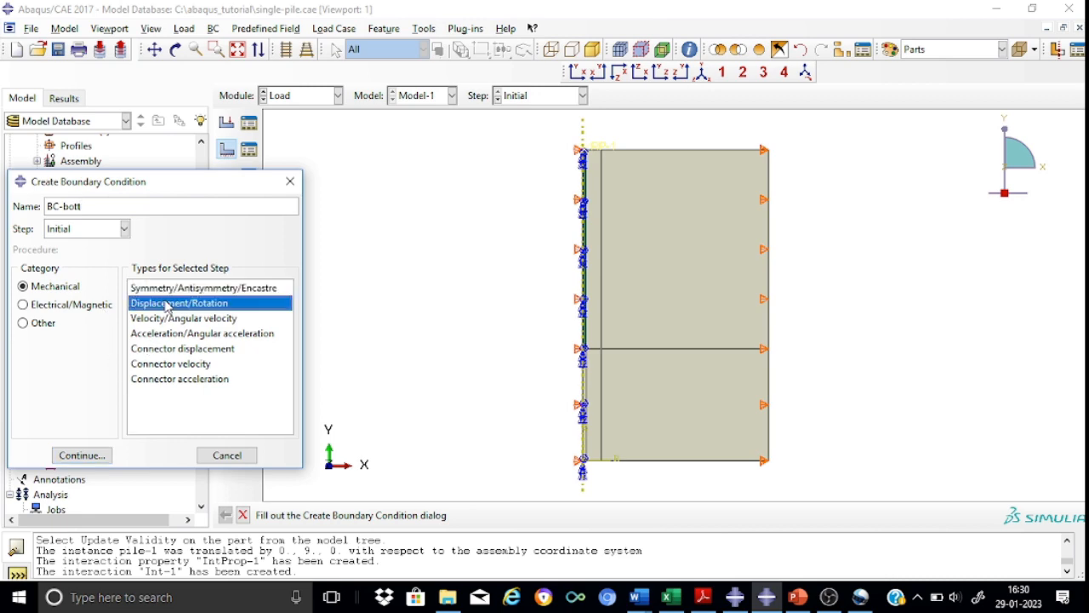
{"action": "left_click", "coordinate": [81, 455]}
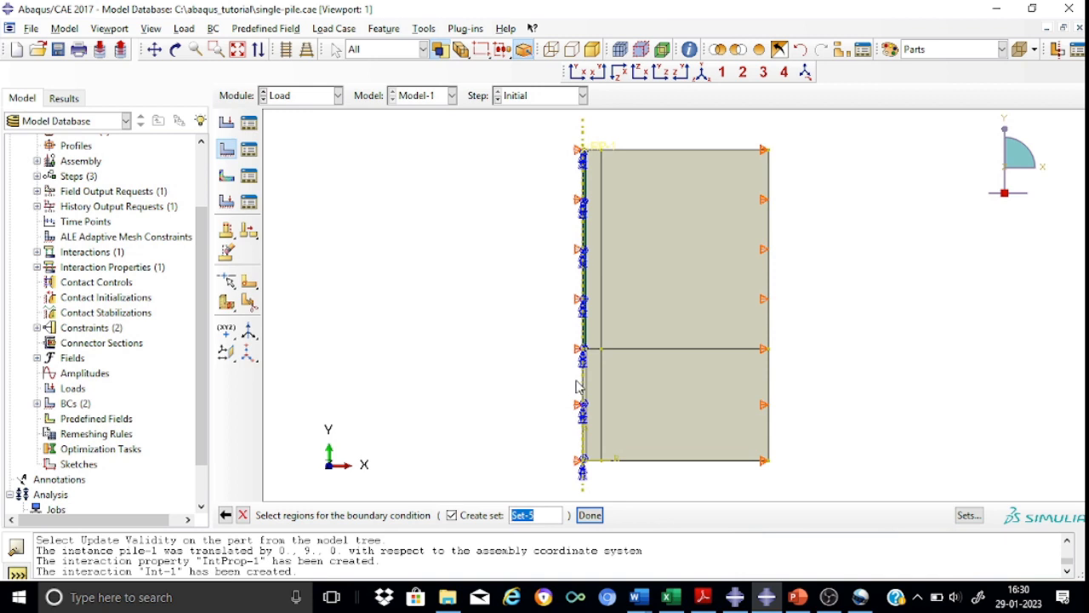
Apply BC-bott to all segments of the soil's bottom edge, restraining U1, U2 and UR3.
{"action": "scroll", "coordinate": [610, 487], "scroll_direction": "up", "scroll_amount": 2}
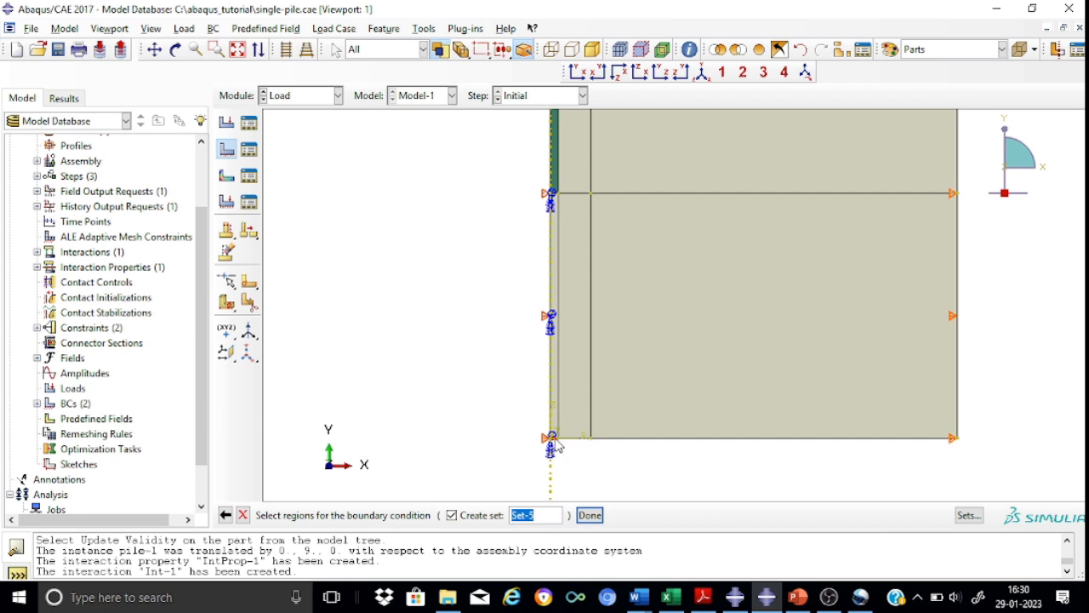
{"action": "left_click", "coordinate": [583, 439]}
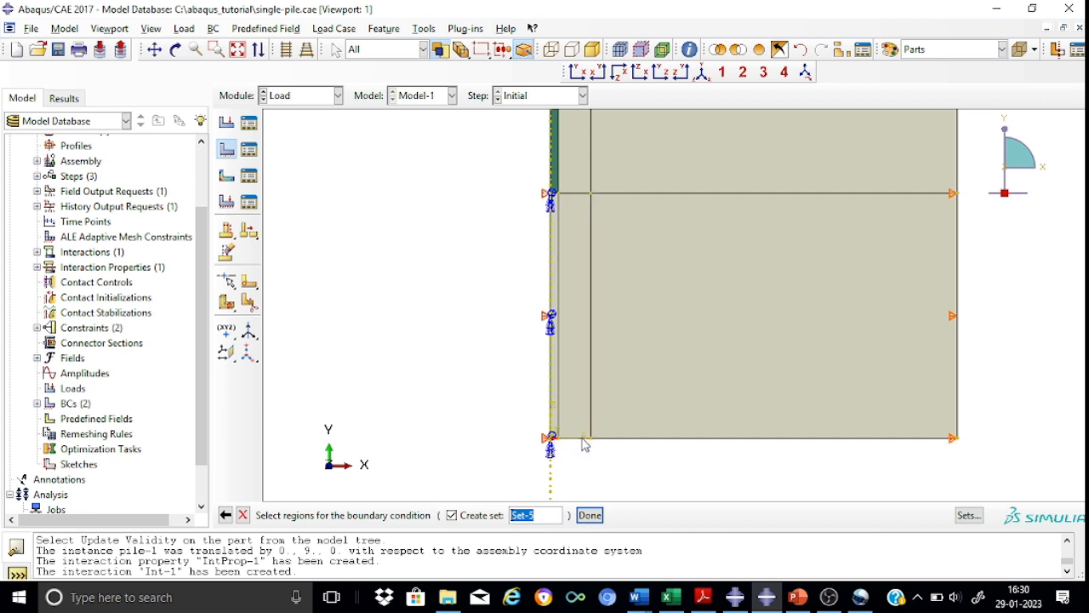
{"action": "left_click", "coordinate": [646, 442], "text": "shift"}
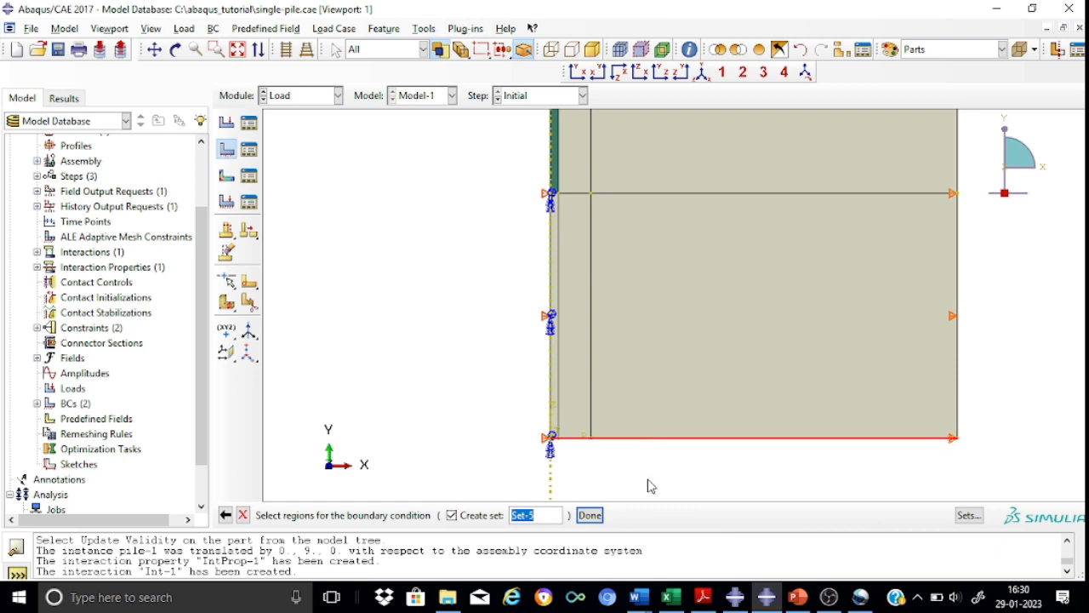
{"action": "left_click", "coordinate": [598, 516]}
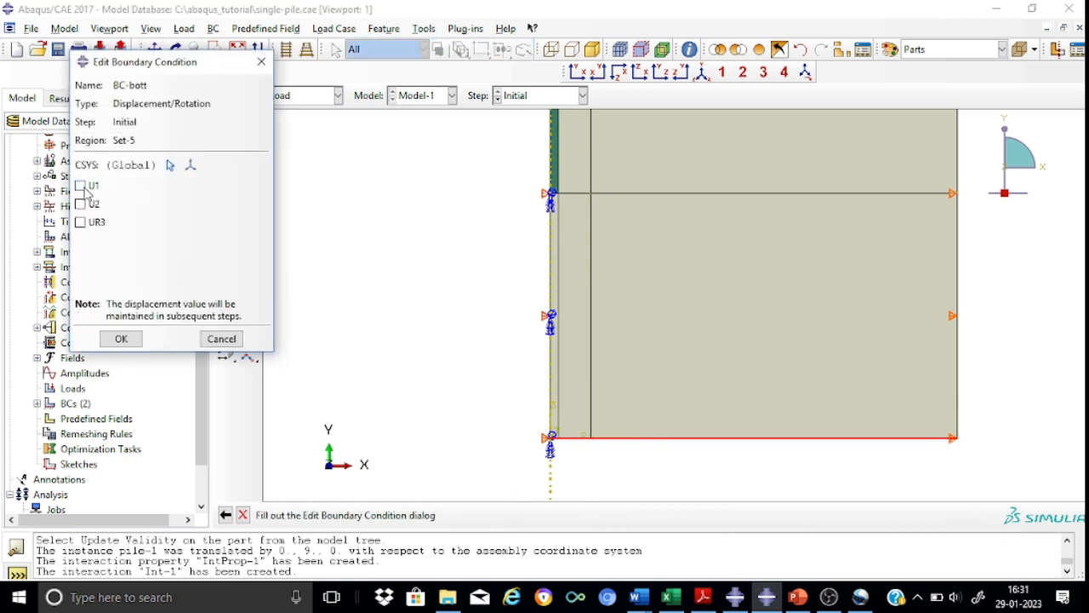
{"action": "left_click", "coordinate": [80, 204]}
{"action": "left_click", "coordinate": [80, 186]}
{"action": "left_click", "coordinate": [80, 222]}
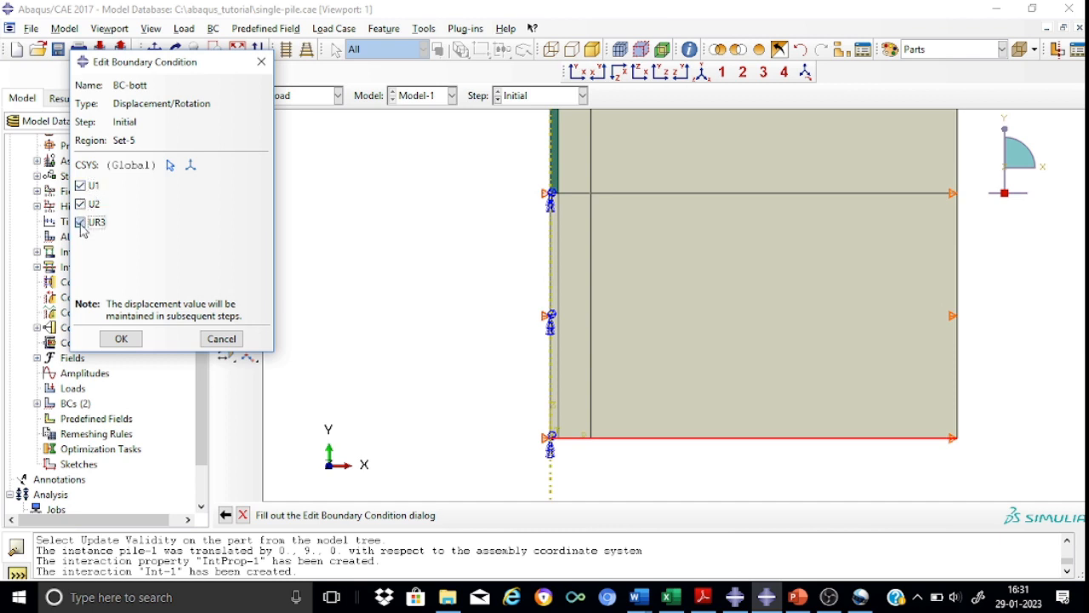
{"action": "left_click", "coordinate": [122, 339]}
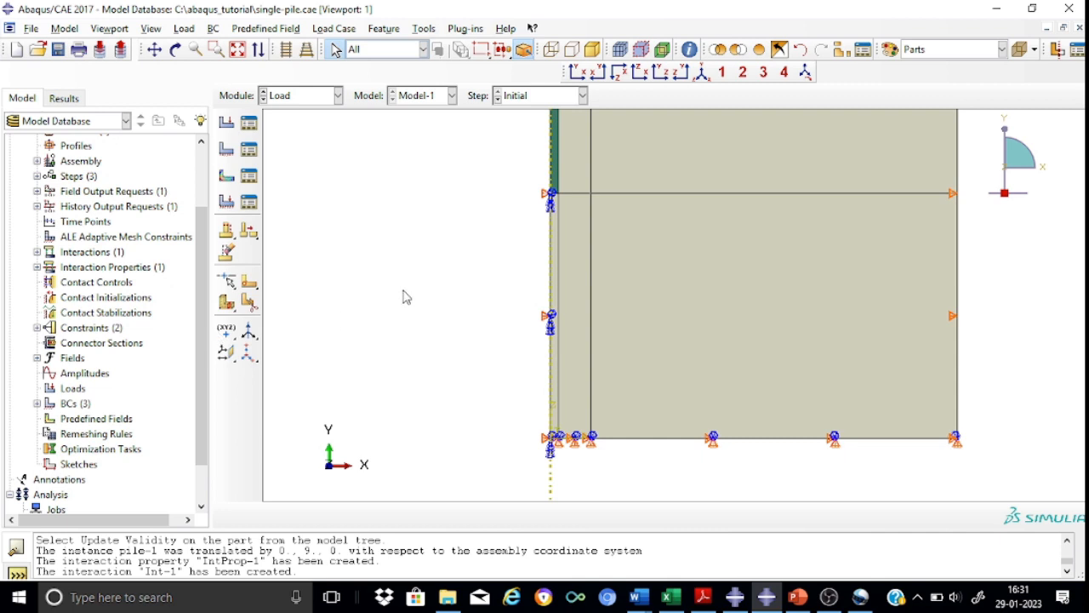
Start a Displacement/Rotation boundary condition named BC-piletip in the Initial step.
{"action": "scroll", "coordinate": [405, 296], "scroll_direction": "down", "scroll_amount": 4}
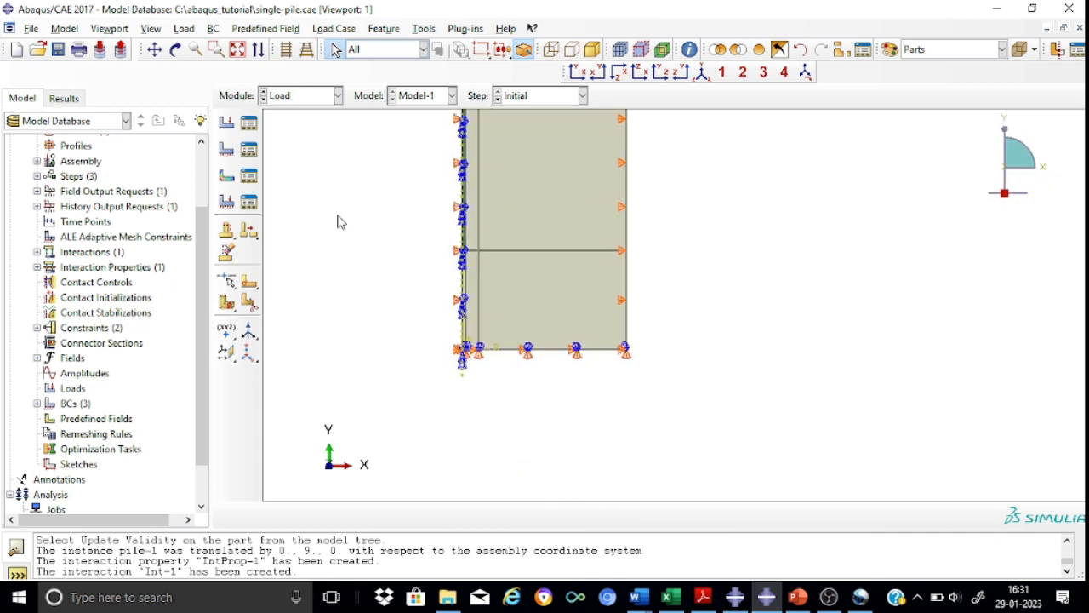
{"action": "left_click", "coordinate": [154, 50]}
{"action": "left_click_drag", "start_coordinate": [719, 148], "coordinate": [733, 342]}
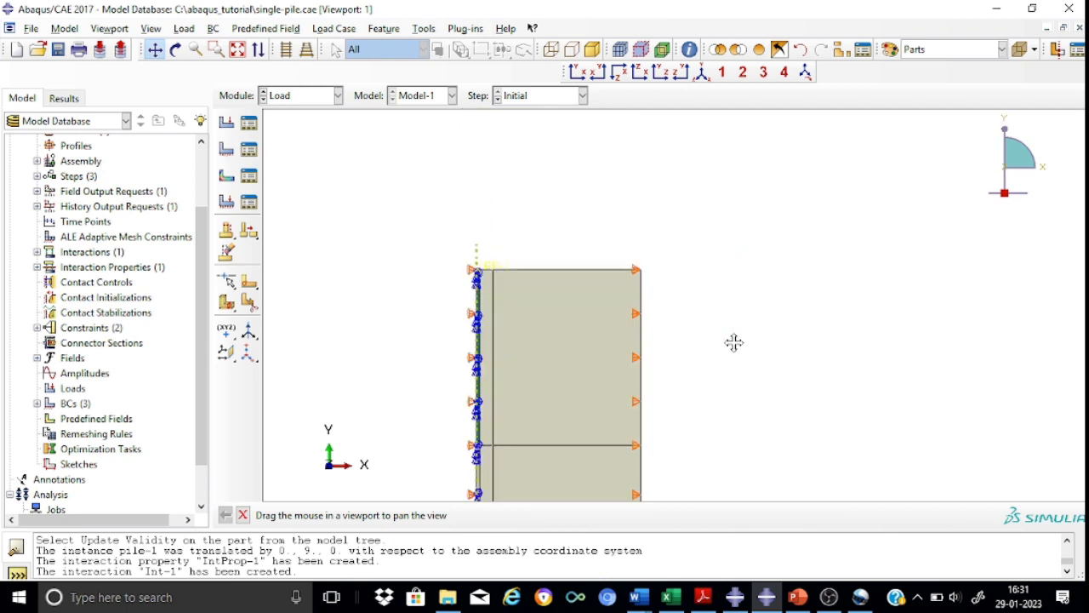
{"action": "scroll", "coordinate": [488, 275], "scroll_direction": "up", "scroll_amount": 2}
{"action": "scroll", "coordinate": [489, 275], "scroll_direction": "up", "scroll_amount": 3}
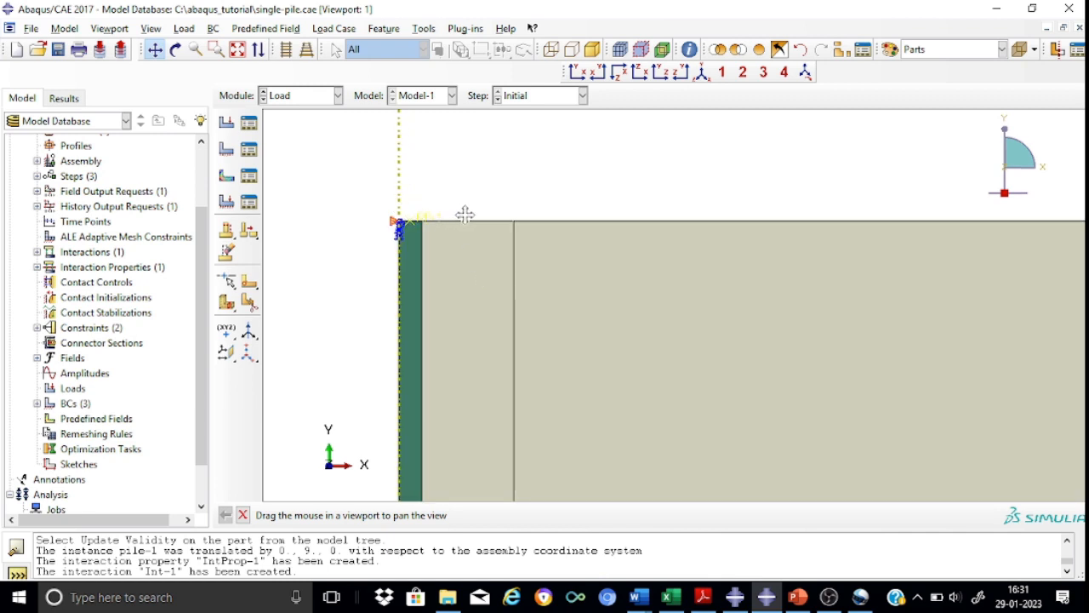
{"action": "left_click", "coordinate": [227, 151]}
{"action": "left_click", "coordinate": [78, 206]}
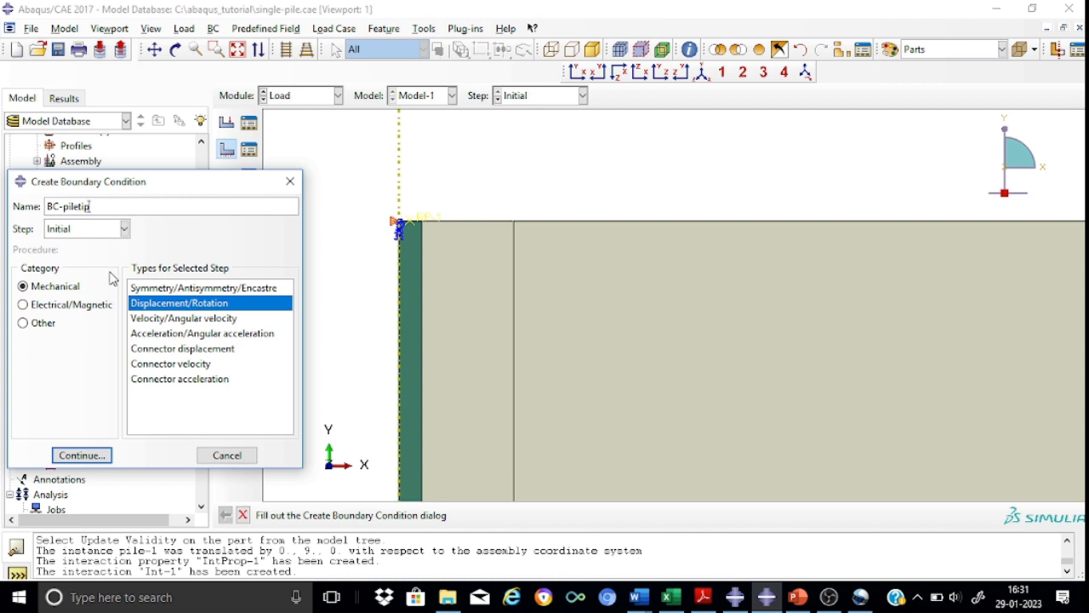
{"action": "left_click", "coordinate": [100, 455]}
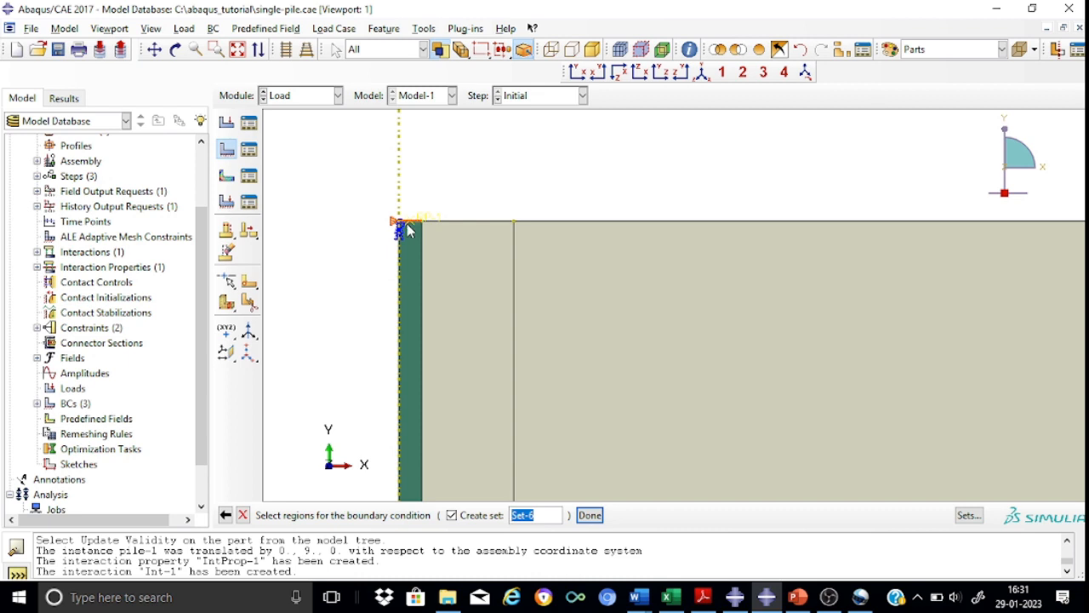
Apply BC-piletip to the short horizontal edge at the top of the pile, restraining U1.
{"action": "left_click", "coordinate": [553, 370]}
{"action": "left_click", "coordinate": [590, 514]}
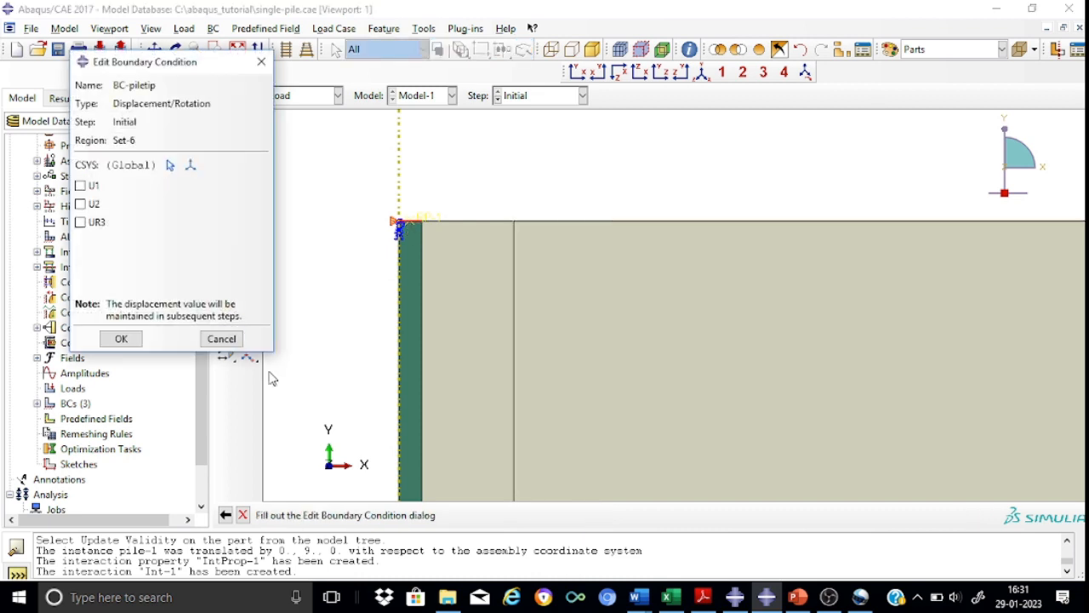
{"action": "left_click", "coordinate": [82, 186]}
{"action": "left_click", "coordinate": [122, 339]}
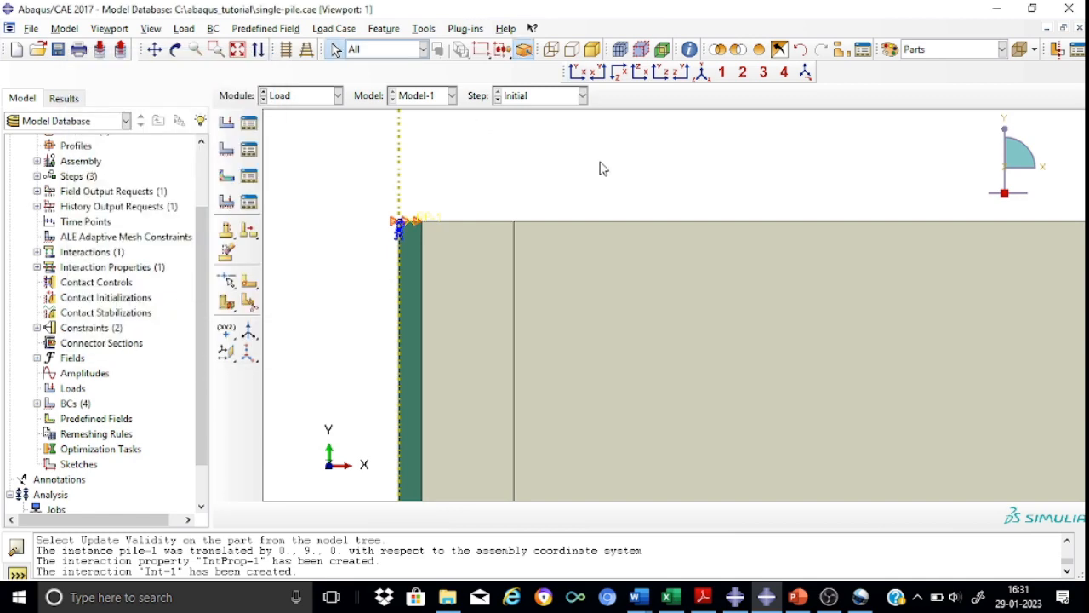
Start a Gravity load named Load-selfwt in Step-selfweight.
{"action": "scroll", "coordinate": [602, 167], "scroll_direction": "up", "scroll_amount": 2}
{"action": "scroll", "coordinate": [602, 167], "scroll_direction": "down", "scroll_amount": 10}
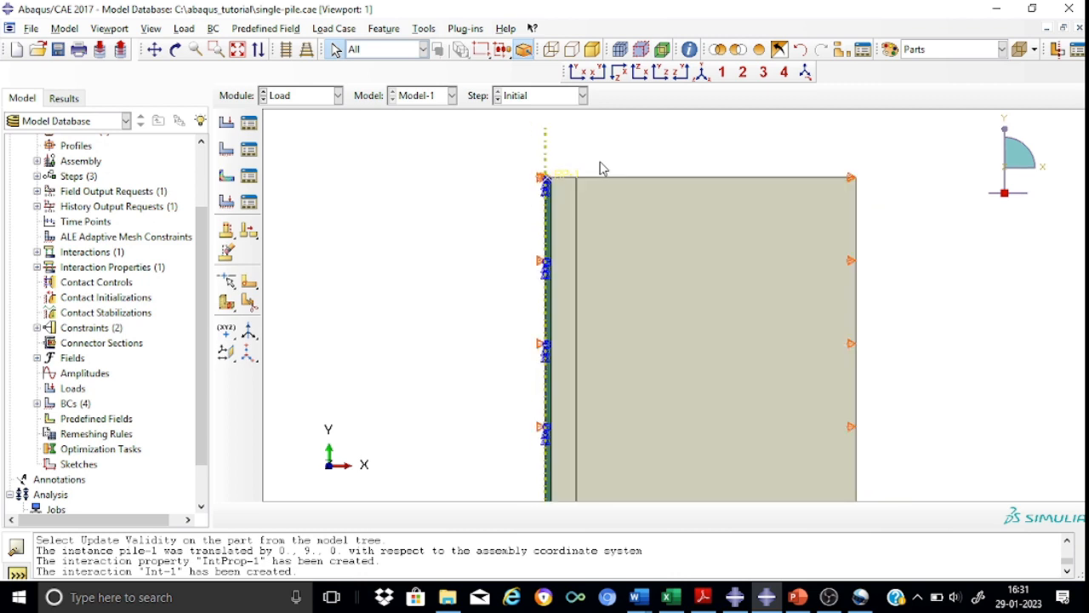
{"action": "left_click", "coordinate": [249, 124]}
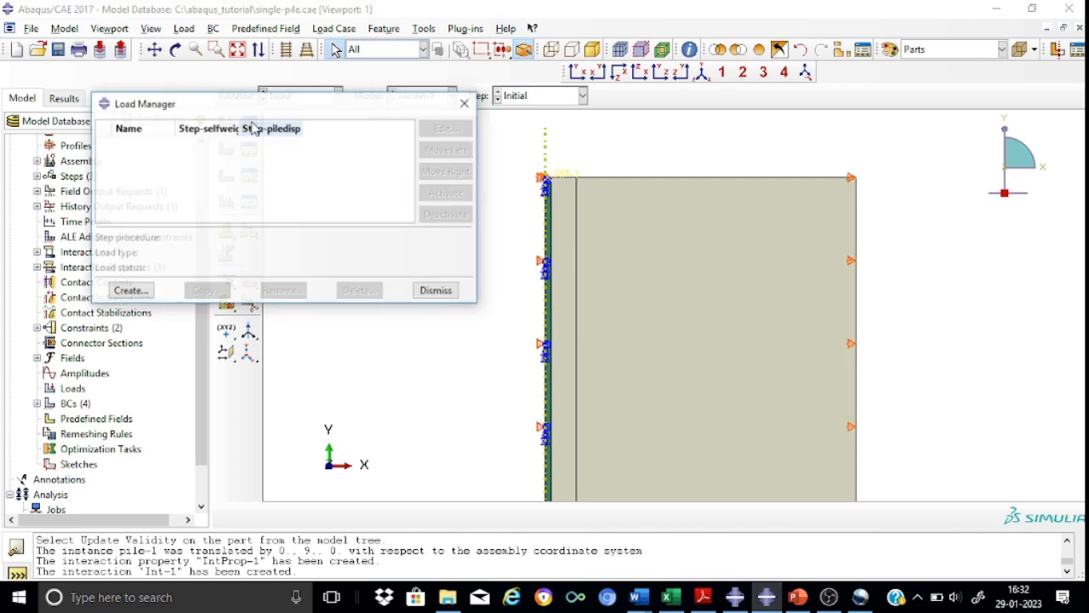
{"action": "left_click", "coordinate": [131, 292]}
{"action": "left_click", "coordinate": [108, 156]}
{"action": "key", "text": "BackSpace"}
{"action": "type", "text": "self"}
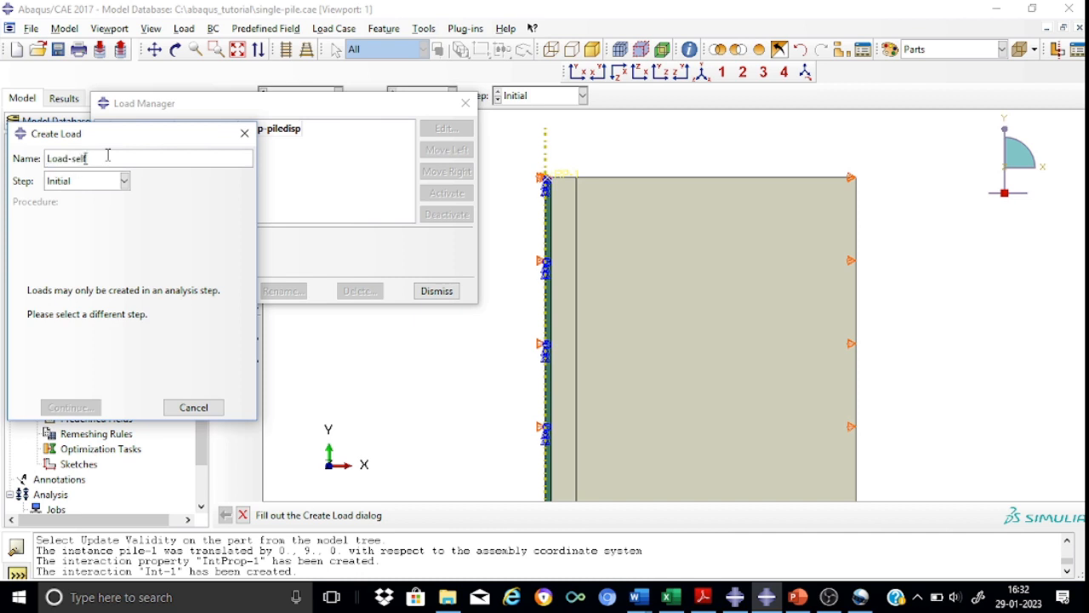
{"action": "type", "text": "wt"}
{"action": "left_click", "coordinate": [125, 182]}
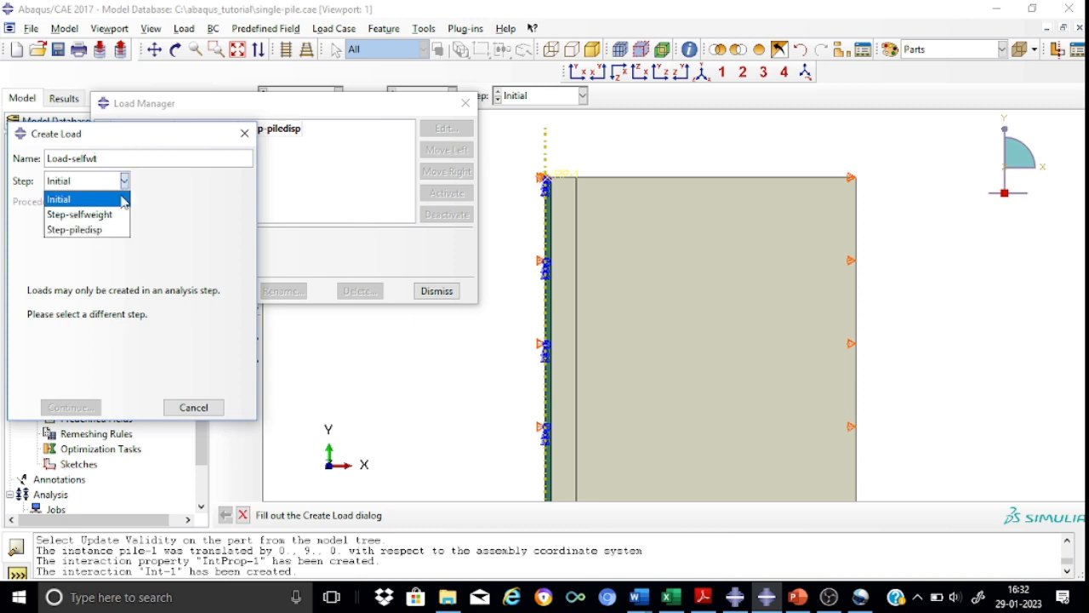
{"action": "left_click", "coordinate": [118, 218]}
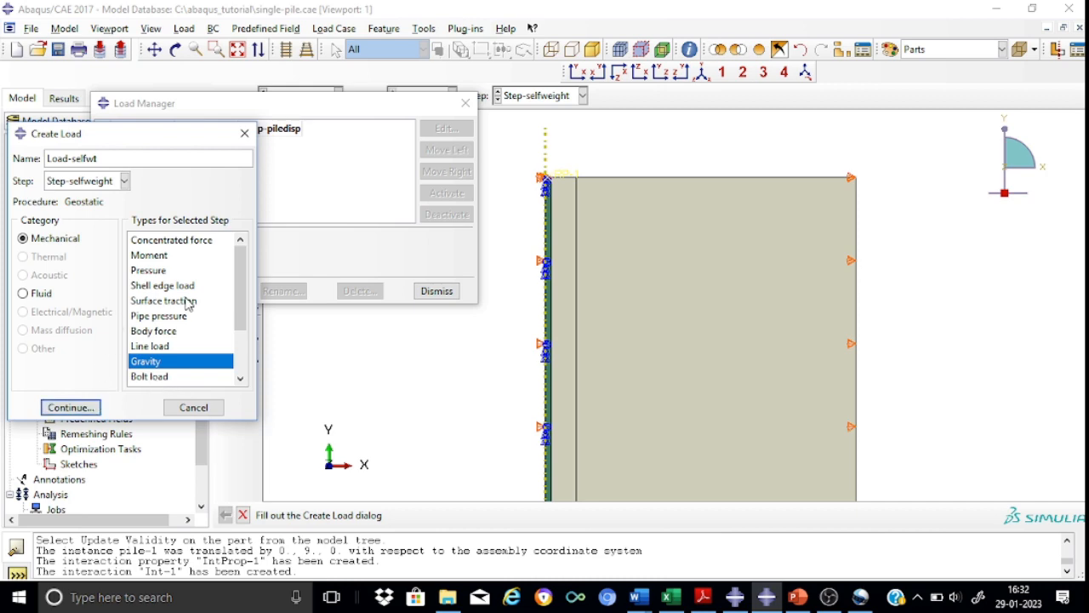
{"action": "left_click", "coordinate": [86, 410]}
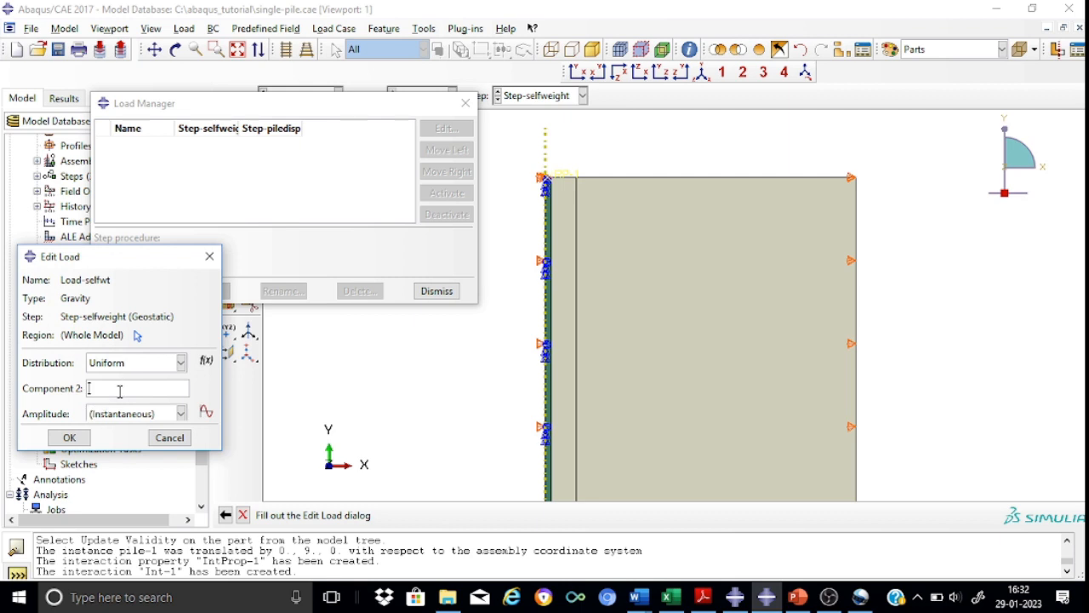
Assign Load-selfwt to the entire pile and soil assembly and set its Component 2 to -9.81.
{"action": "left_click", "coordinate": [137, 334]}
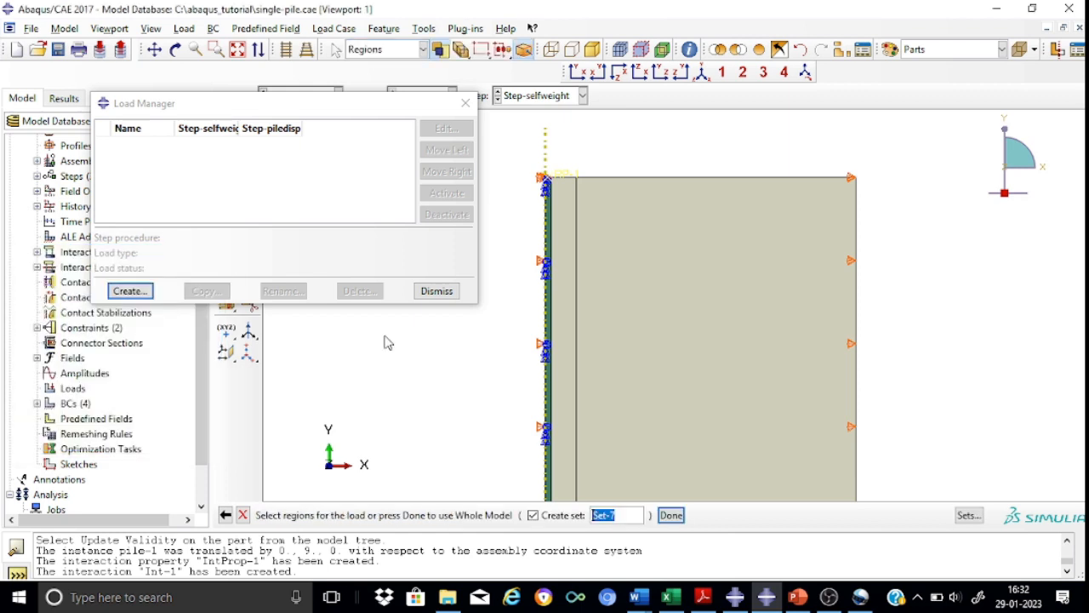
{"action": "scroll", "coordinate": [955, 303], "scroll_direction": "up", "scroll_amount": 1}
{"action": "scroll", "coordinate": [936, 316], "scroll_direction": "down", "scroll_amount": 5}
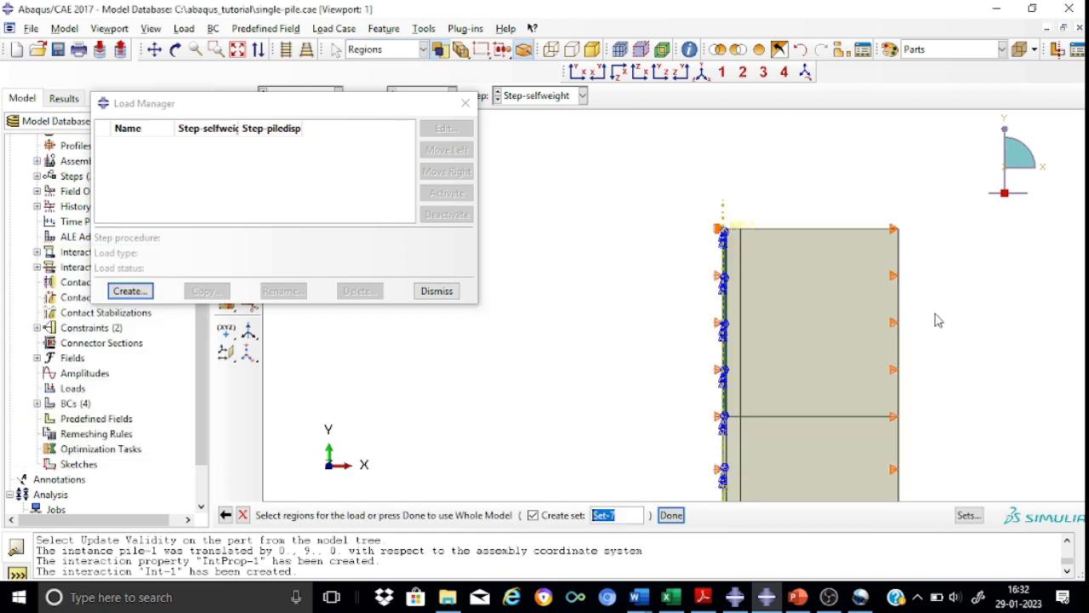
{"action": "left_click_drag", "start_coordinate": [805, 247], "coordinate": [1018, 502]}
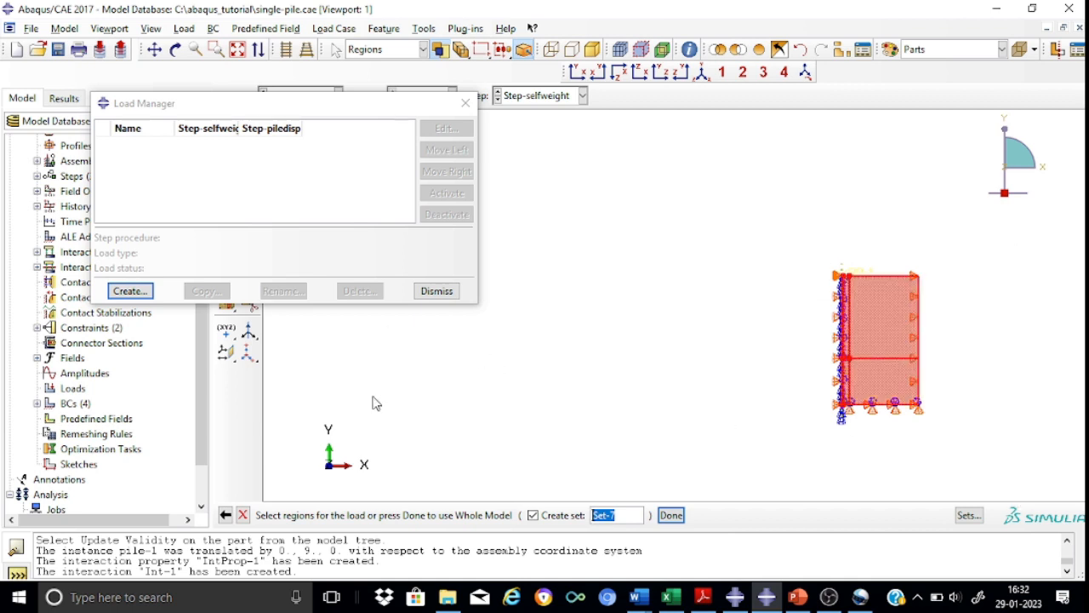
{"action": "left_click", "coordinate": [466, 103]}
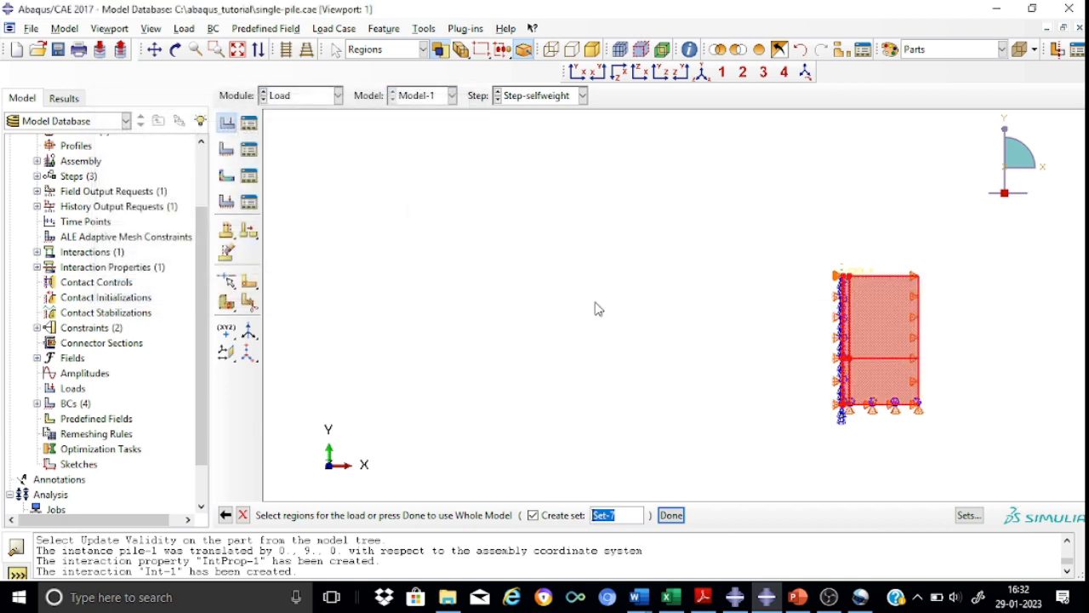
{"action": "left_click", "coordinate": [672, 515]}
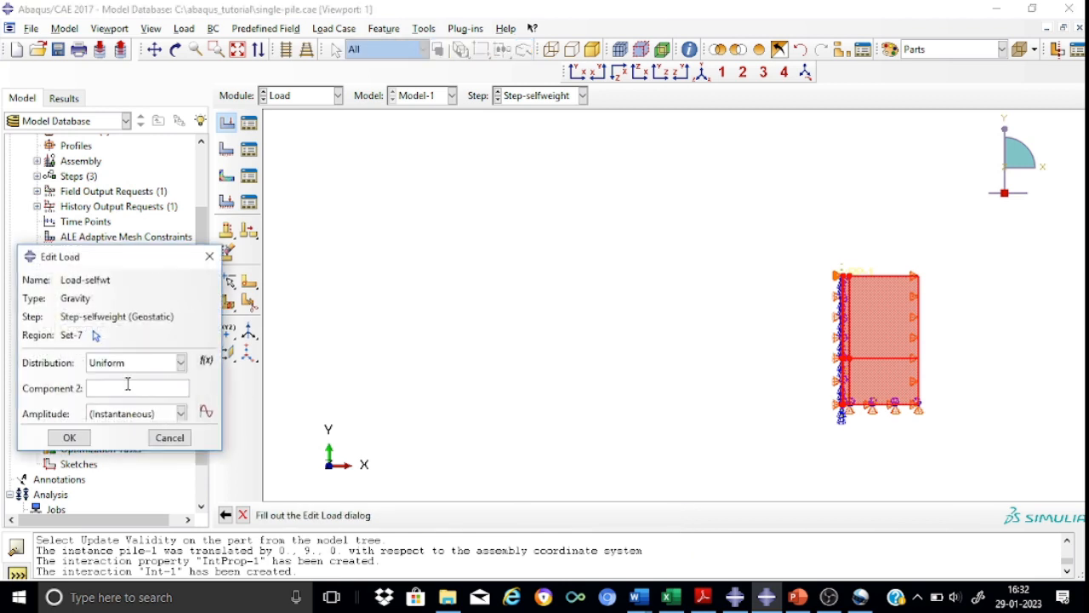
{"action": "type", "text": "-9.81"}
{"action": "left_click", "coordinate": [69, 438]}
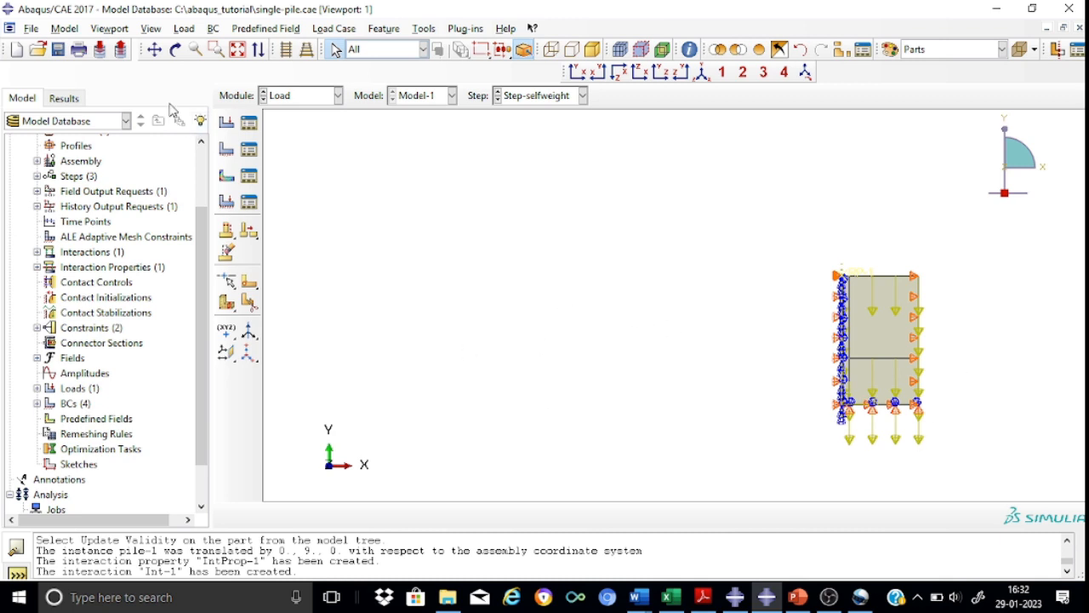
Start a Displacement/Rotation boundary condition named BC-piledisp in Step-piledisp.
{"action": "left_click", "coordinate": [153, 51]}
{"action": "left_click_drag", "start_coordinate": [703, 302], "coordinate": [528, 268]}
{"action": "scroll", "coordinate": [789, 290], "scroll_direction": "down", "scroll_amount": 3}
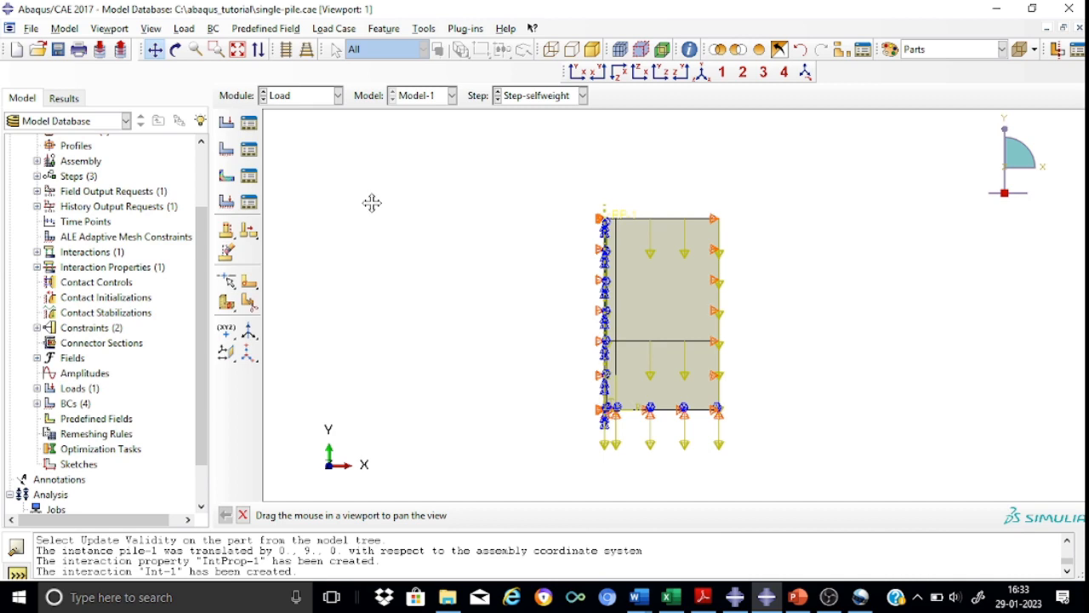
{"action": "left_click", "coordinate": [222, 154]}
{"action": "left_click", "coordinate": [82, 206]}
{"action": "key", "text": "BackSpace"}
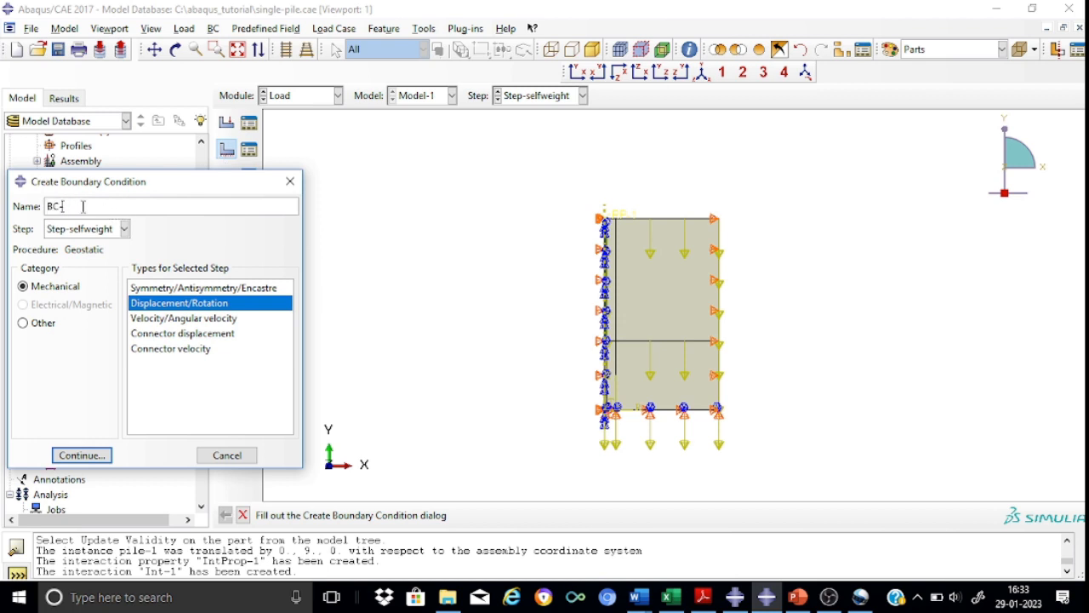
{"action": "type", "text": "piledisp"}
{"action": "left_click", "coordinate": [124, 231]}
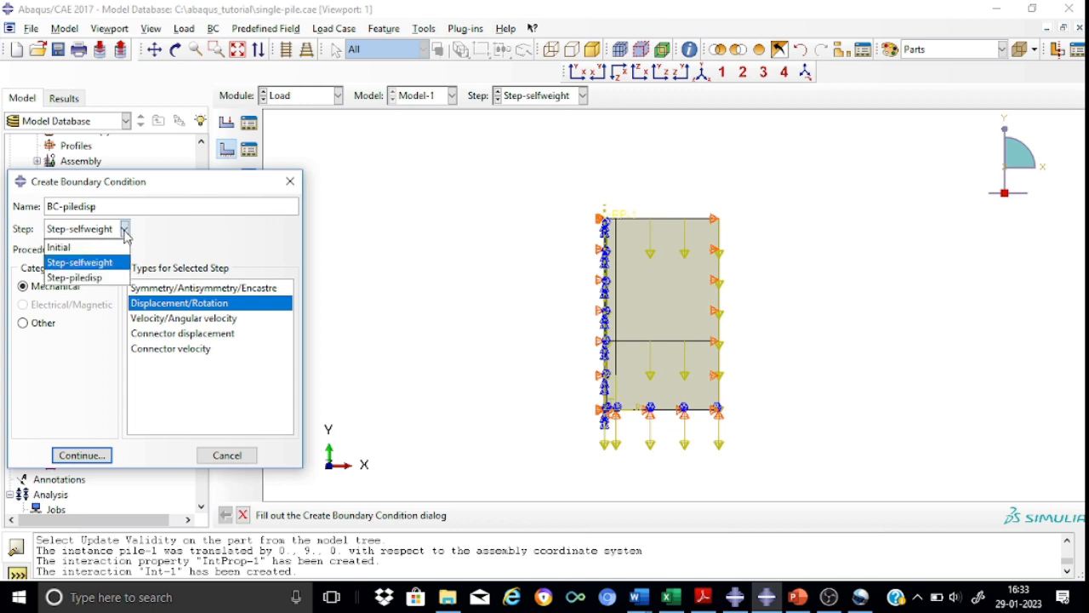
{"action": "left_click", "coordinate": [89, 279]}
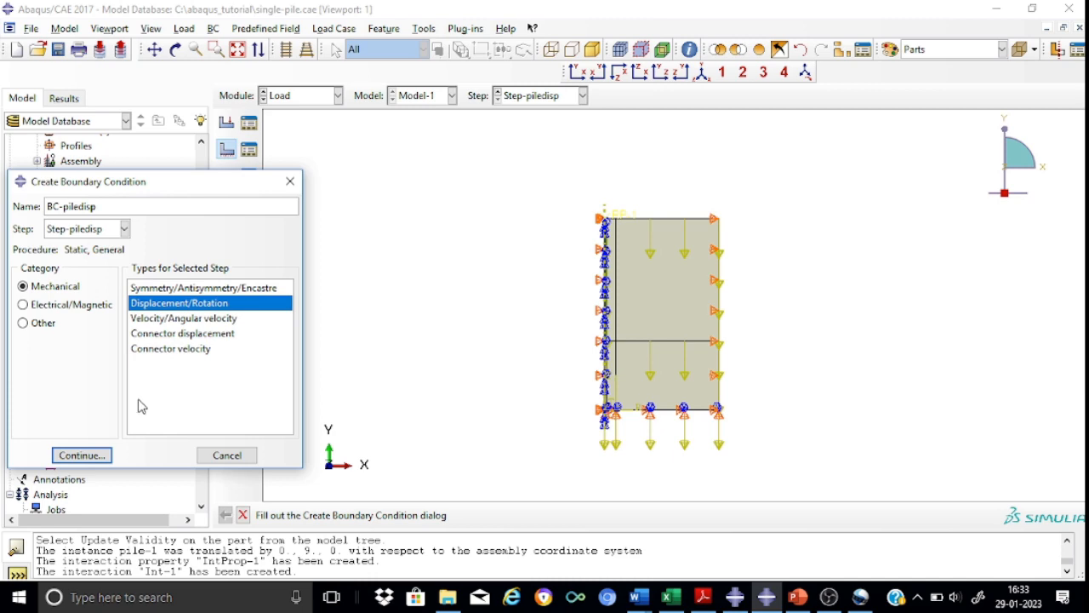
{"action": "left_click", "coordinate": [82, 456]}
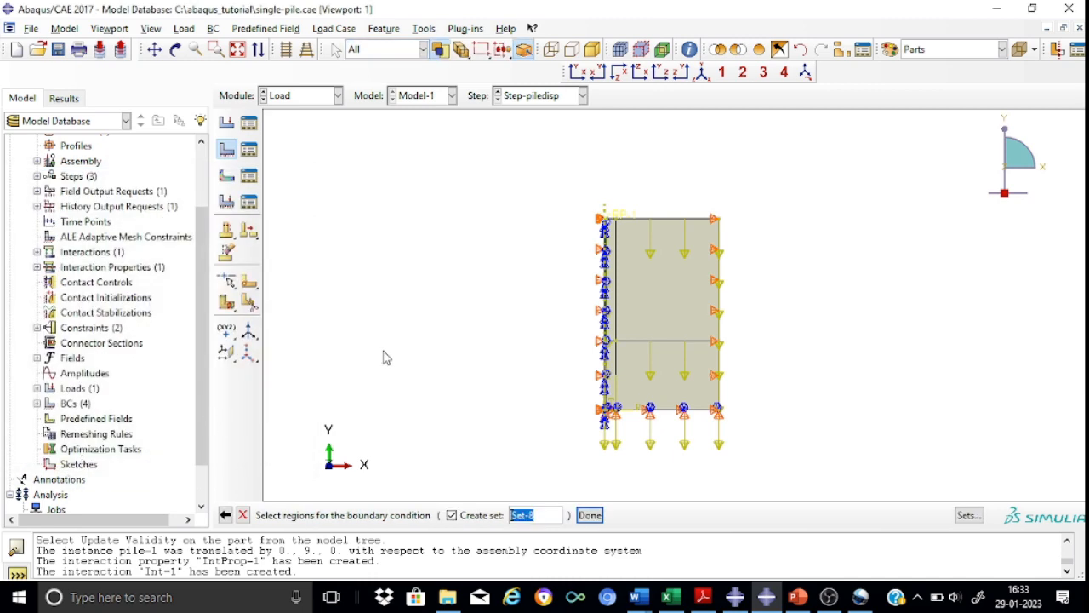
Apply BC-piledisp to reference point RP-1 at the pile head with a U2 displacement of -1.
{"action": "left_click", "coordinate": [623, 219]}
{"action": "left_click", "coordinate": [589, 515]}
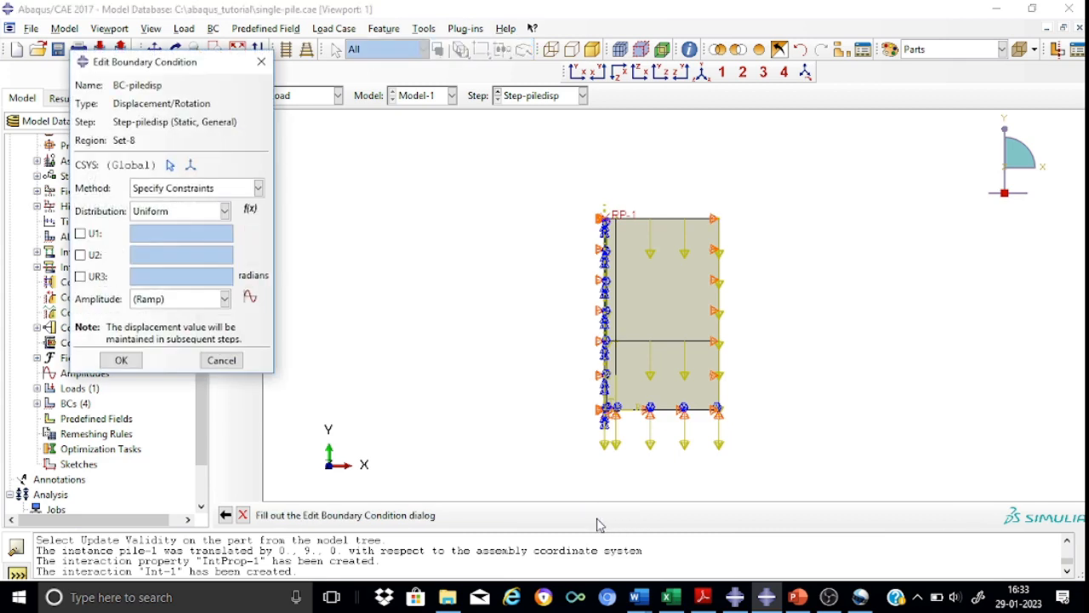
{"action": "left_click", "coordinate": [80, 255]}
{"action": "left_click", "coordinate": [146, 254]}
{"action": "key", "text": "BackSpace"}
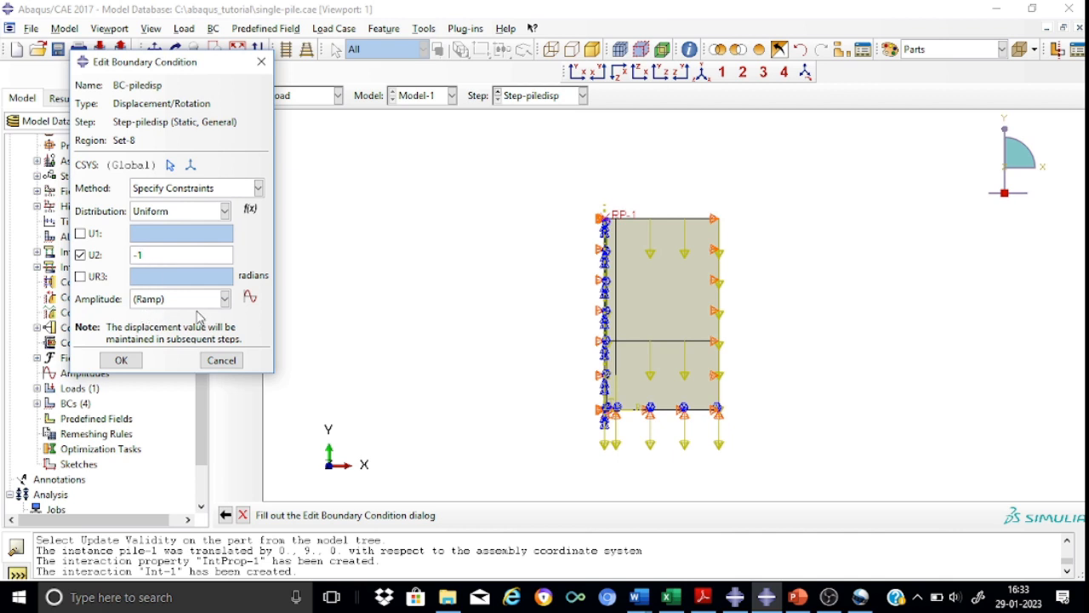
{"action": "left_click", "coordinate": [136, 366]}
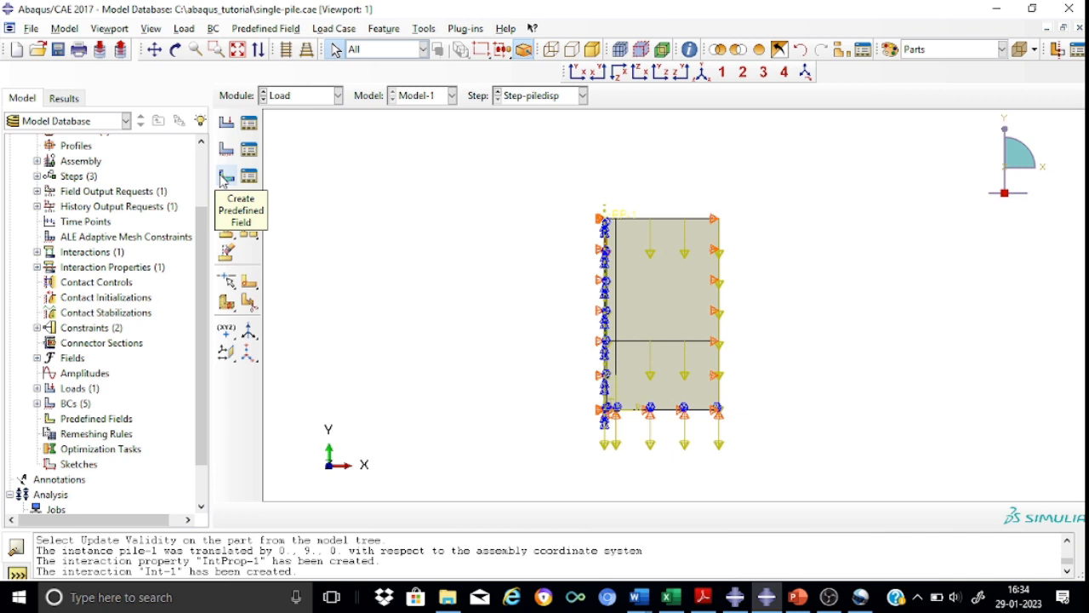
Start a mechanical Geostatic stress predefined field named Predefined Field-stress in the Initial step.
{"action": "left_click", "coordinate": [249, 176]}
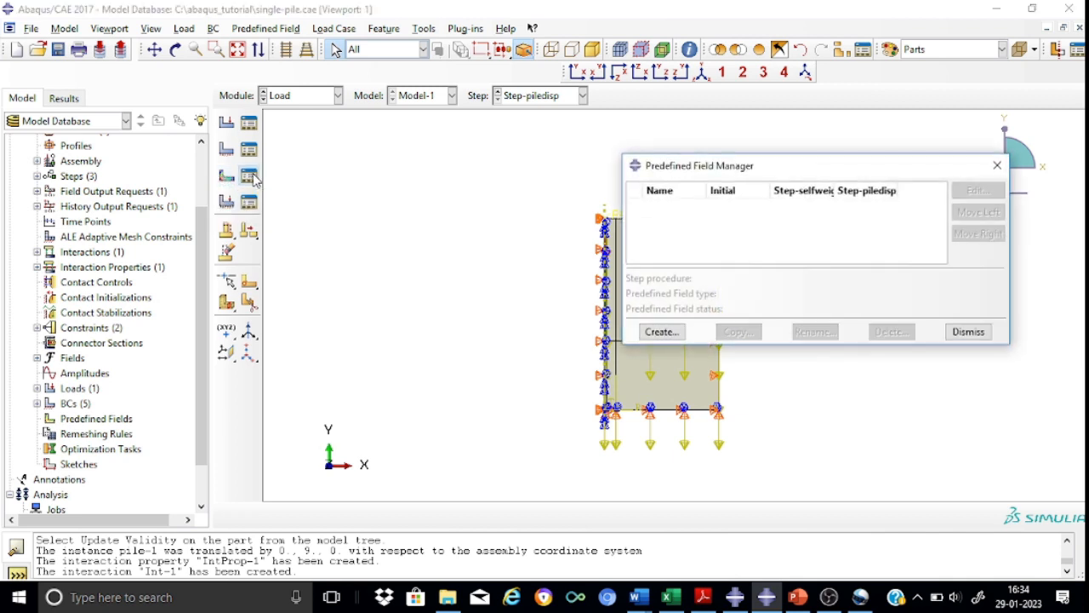
{"action": "left_click", "coordinate": [660, 332]}
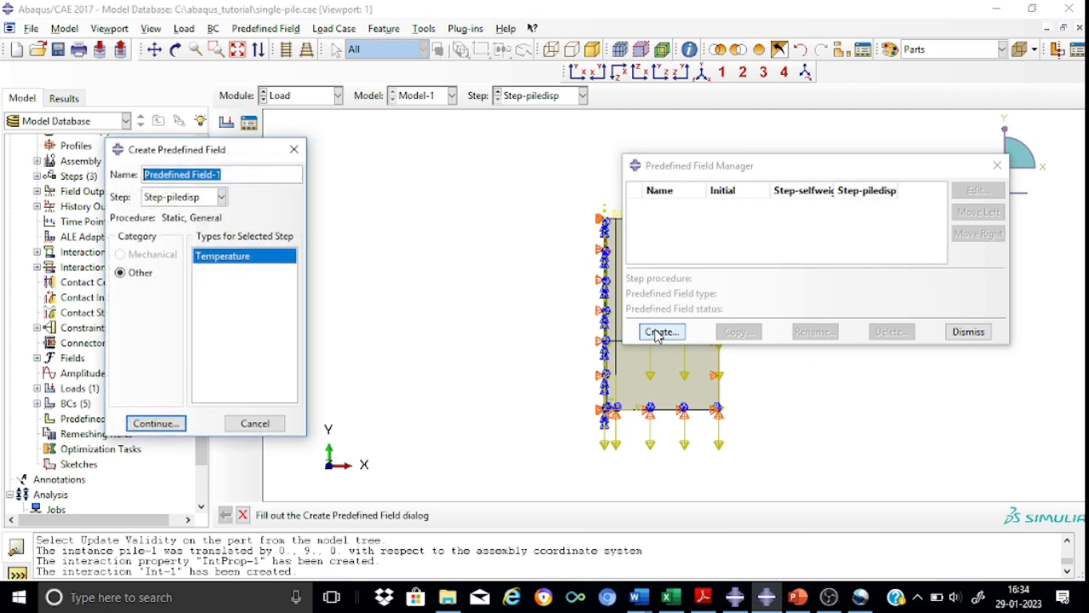
{"action": "left_click", "coordinate": [997, 165]}
{"action": "double_click", "coordinate": [219, 173]}
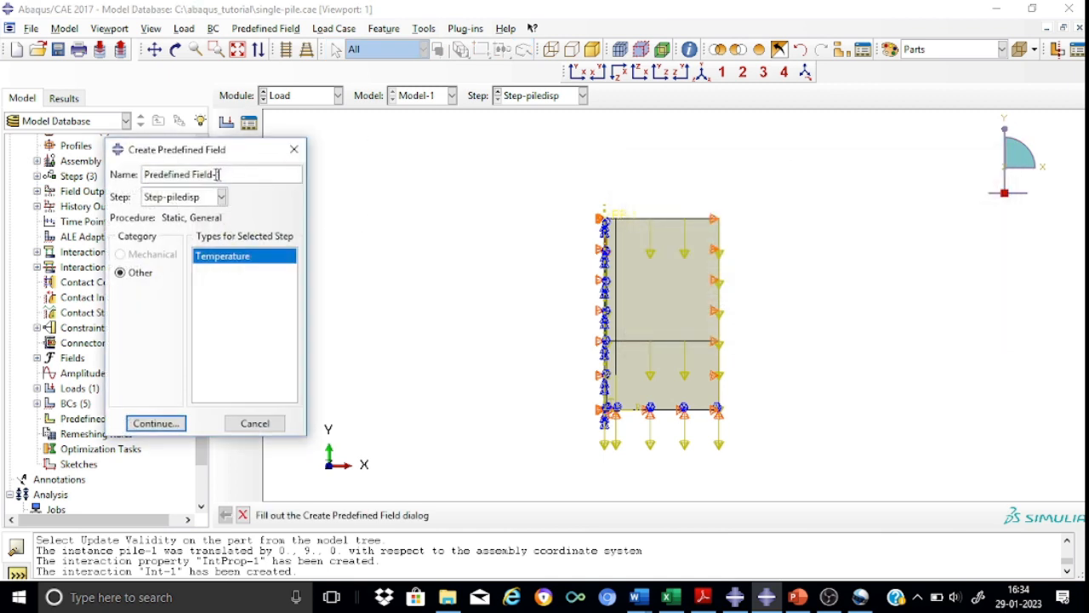
{"action": "type", "text": "stress"}
{"action": "left_click", "coordinate": [221, 197]}
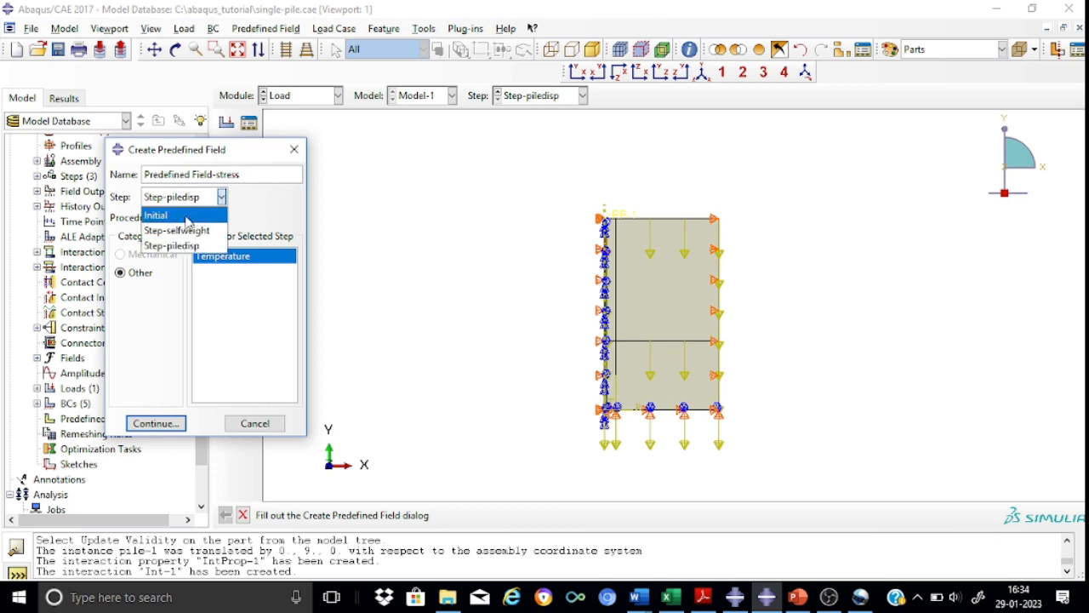
{"action": "left_click", "coordinate": [186, 219]}
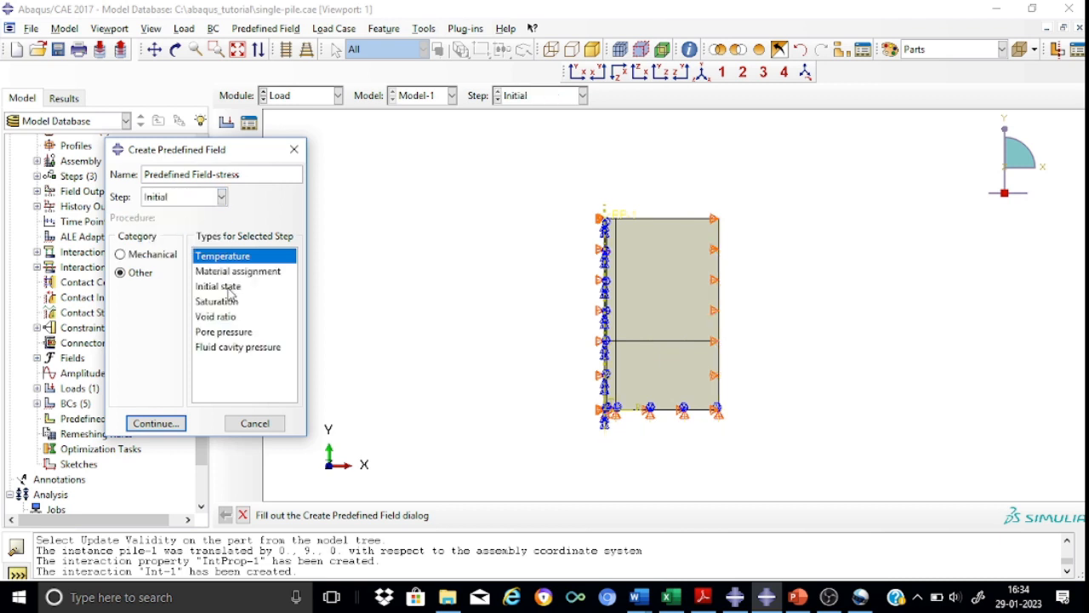
{"action": "left_click", "coordinate": [161, 260]}
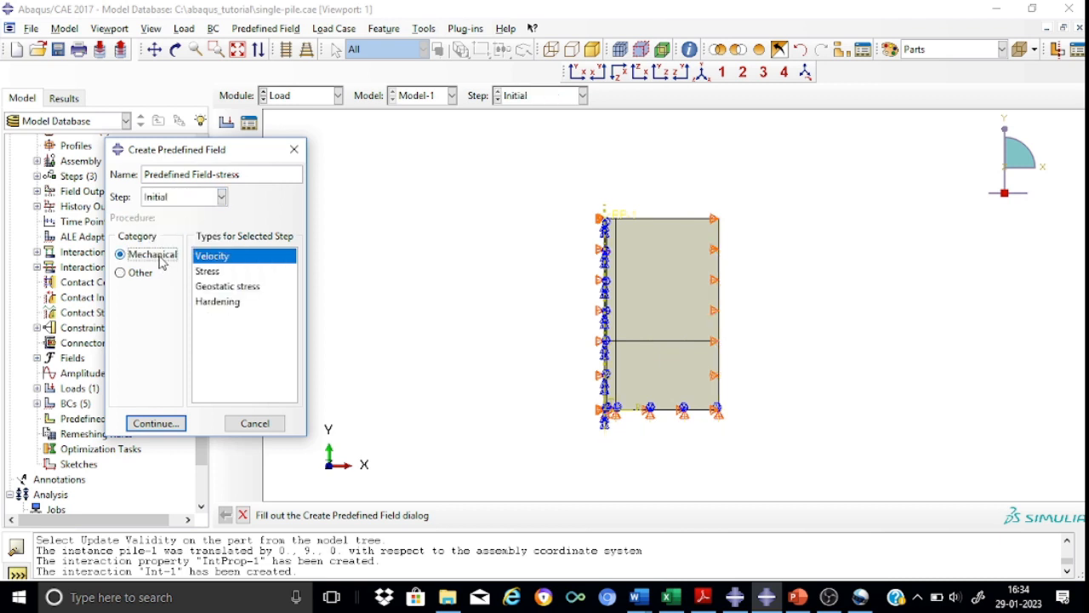
{"action": "left_click", "coordinate": [238, 287]}
{"action": "left_click", "coordinate": [156, 425]}
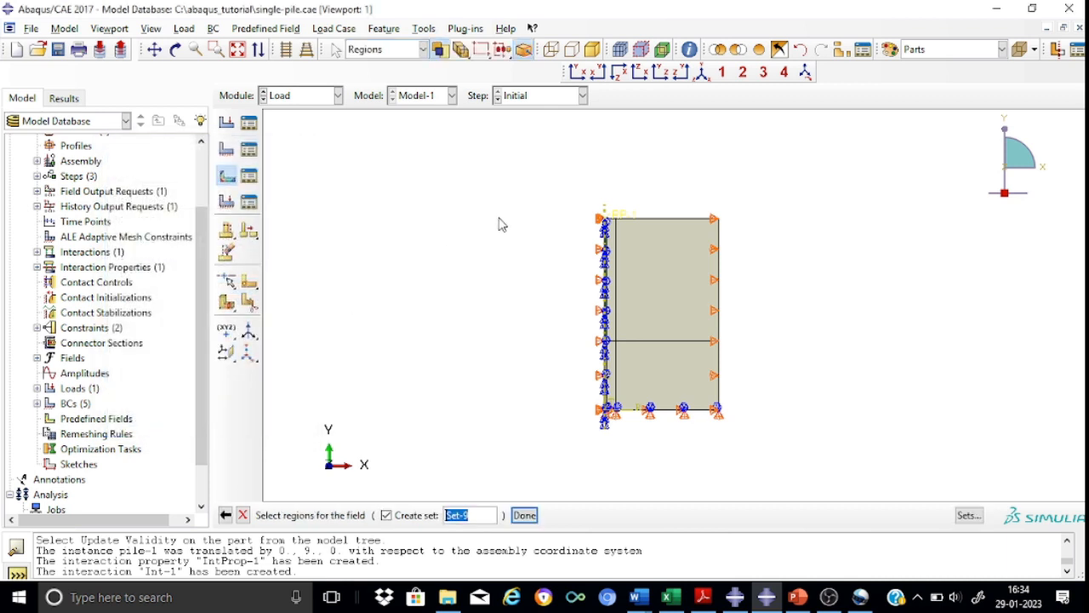
Assign the geostatic stress to the entire assembly: magnitude -1.8*9.81*25 at vertical coordinate 0, magnitude 0 at coordinate 25, lateral coefficient 0.50.
{"action": "left_click_drag", "start_coordinate": [558, 165], "coordinate": [814, 443]}
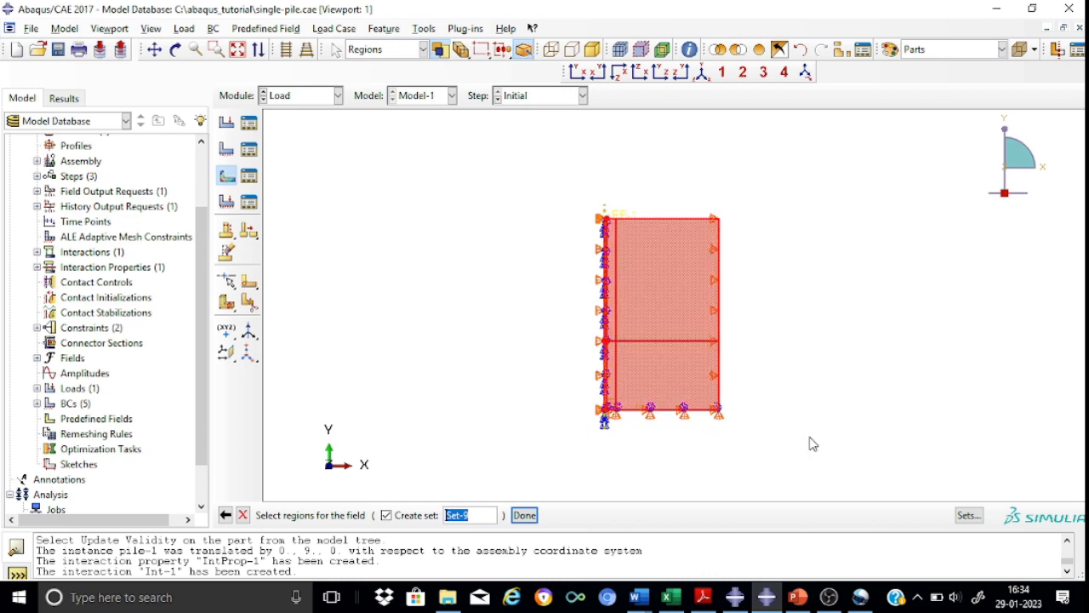
{"action": "left_click", "coordinate": [524, 515]}
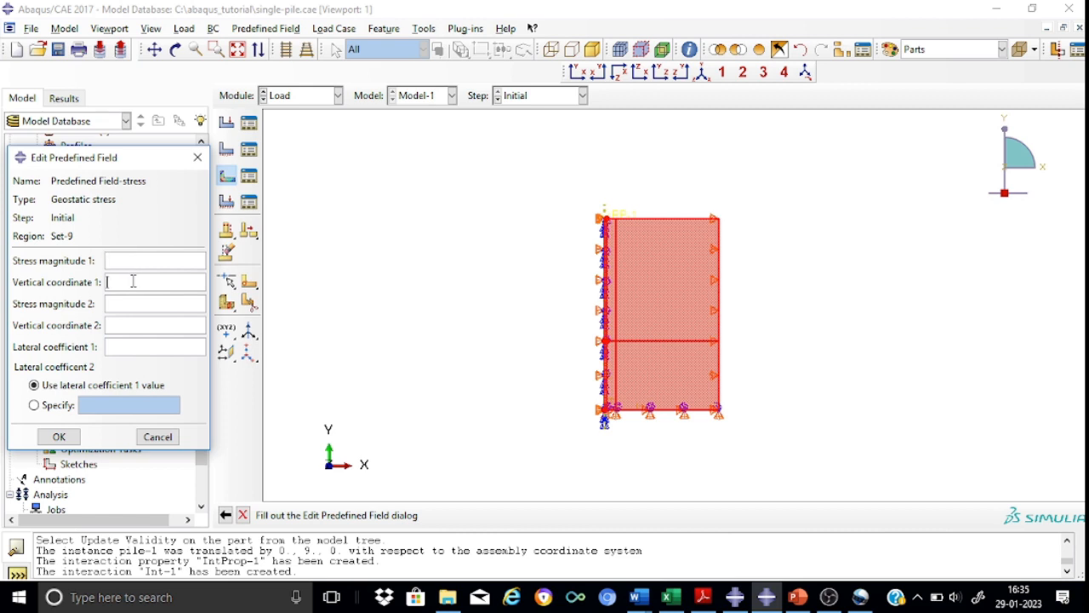
{"action": "type", "text": "0"}
{"action": "left_click", "coordinate": [120, 260]}
{"action": "type", "text": "-1."}
{"action": "type", "text": "0"}
{"action": "left_click", "coordinate": [121, 325]}
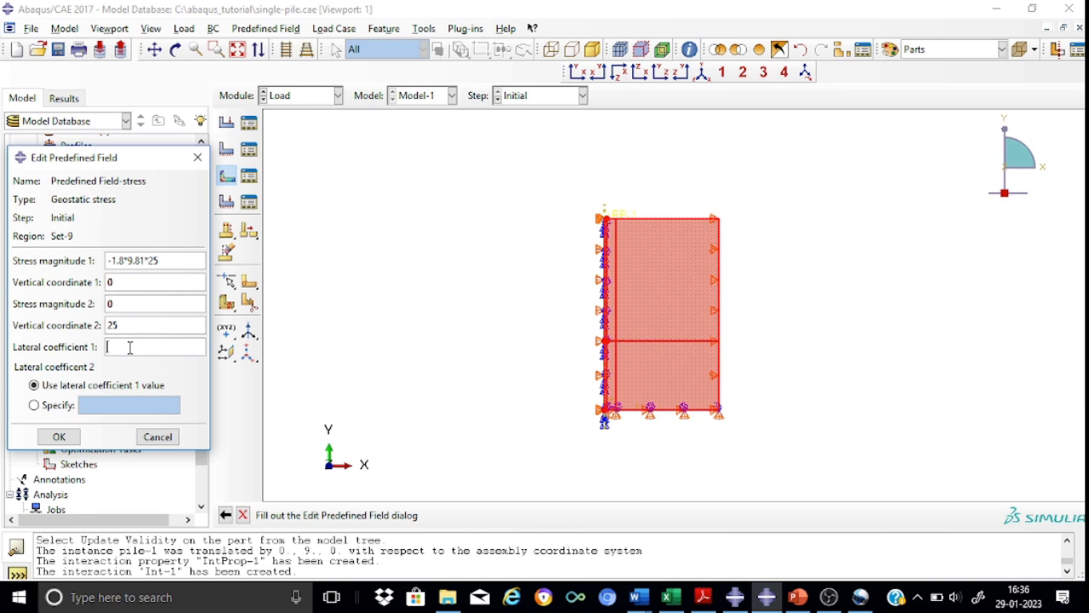
{"action": "left_click", "coordinate": [129, 348]}
{"action": "type", "text": "0.50"}
{"action": "left_click", "coordinate": [58, 436]}
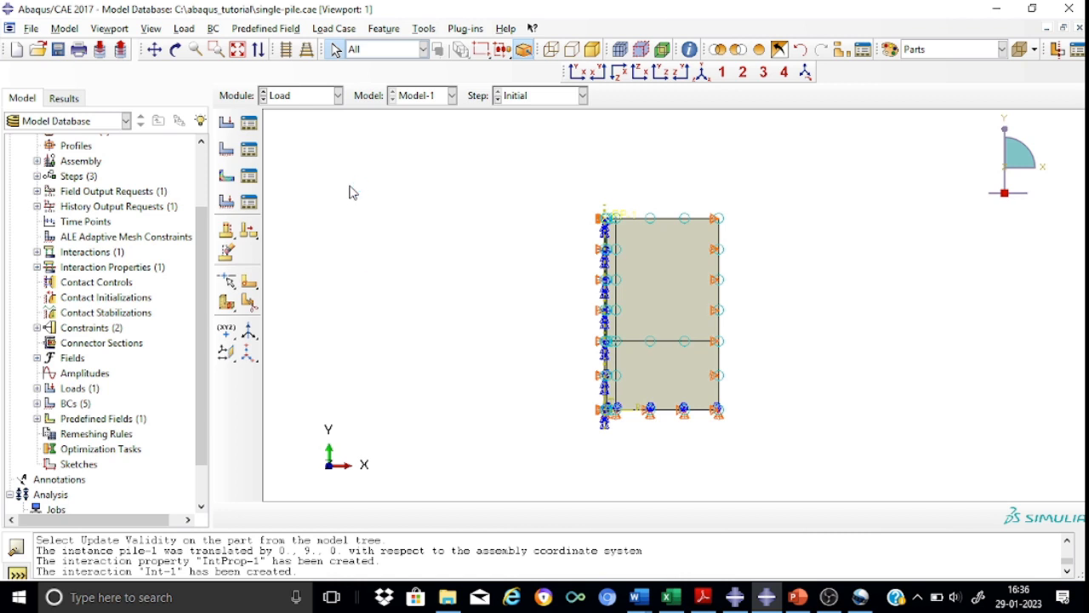
Switch to the Mesh module and examine the mesh of the pile and the surrounding soil up close.
{"action": "left_click", "coordinate": [340, 95]}
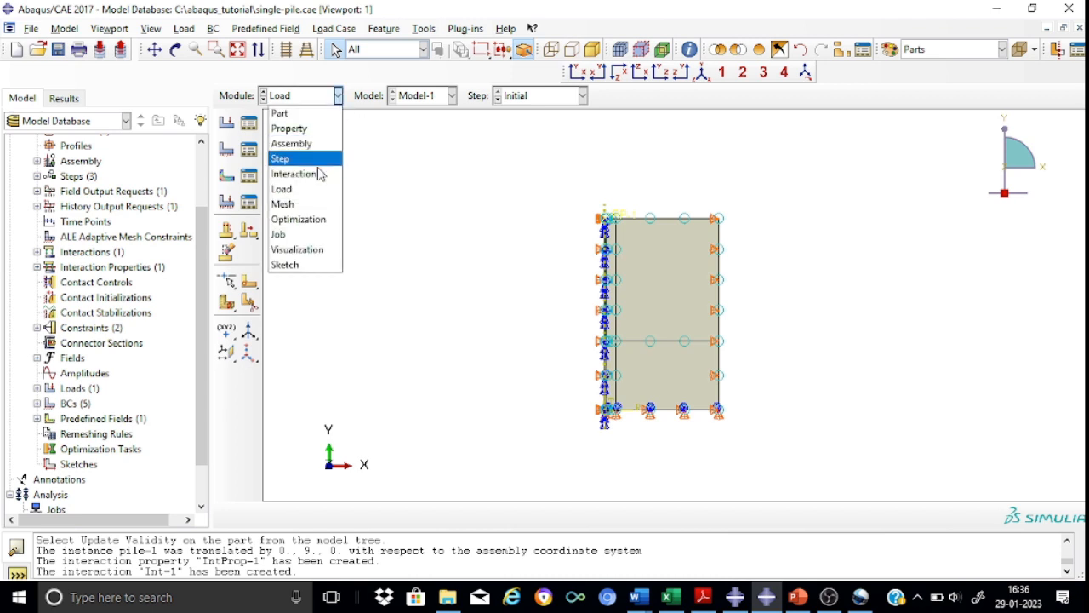
{"action": "left_click", "coordinate": [311, 205]}
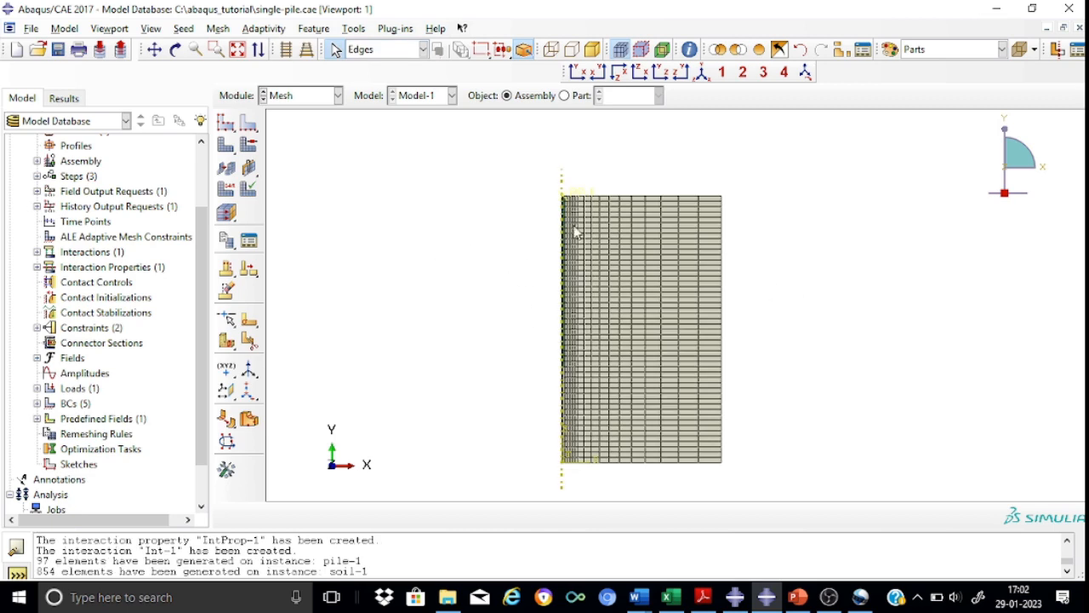
{"action": "scroll", "coordinate": [596, 230], "scroll_direction": "up", "scroll_amount": 2}
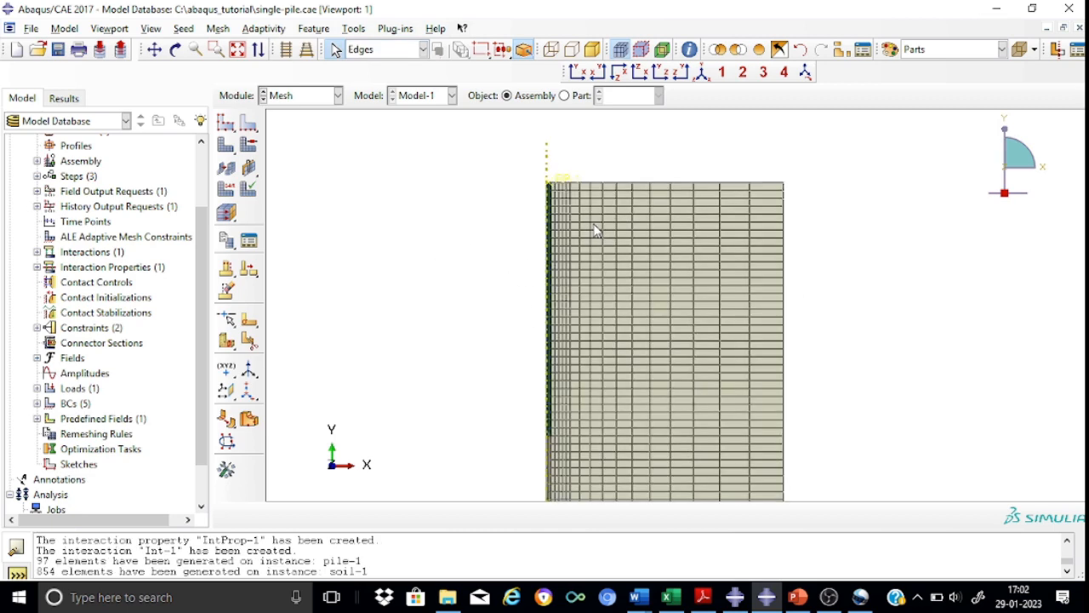
{"action": "scroll", "coordinate": [595, 230], "scroll_direction": "up", "scroll_amount": 2}
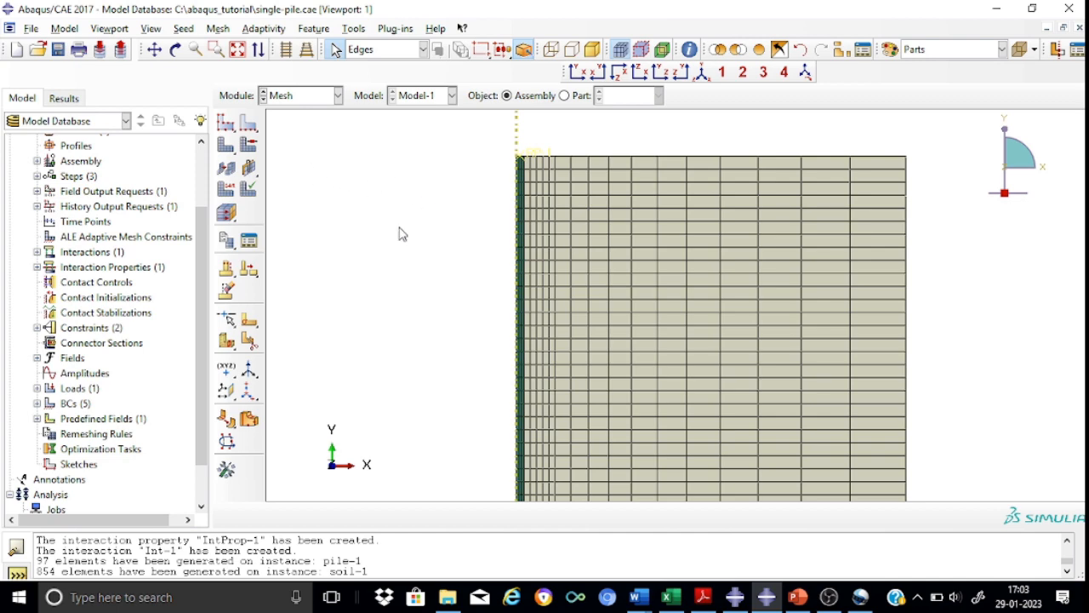
{"action": "scroll", "coordinate": [401, 233], "scroll_direction": "up", "scroll_amount": 1}
{"action": "scroll", "coordinate": [401, 233], "scroll_direction": "down", "scroll_amount": 3}
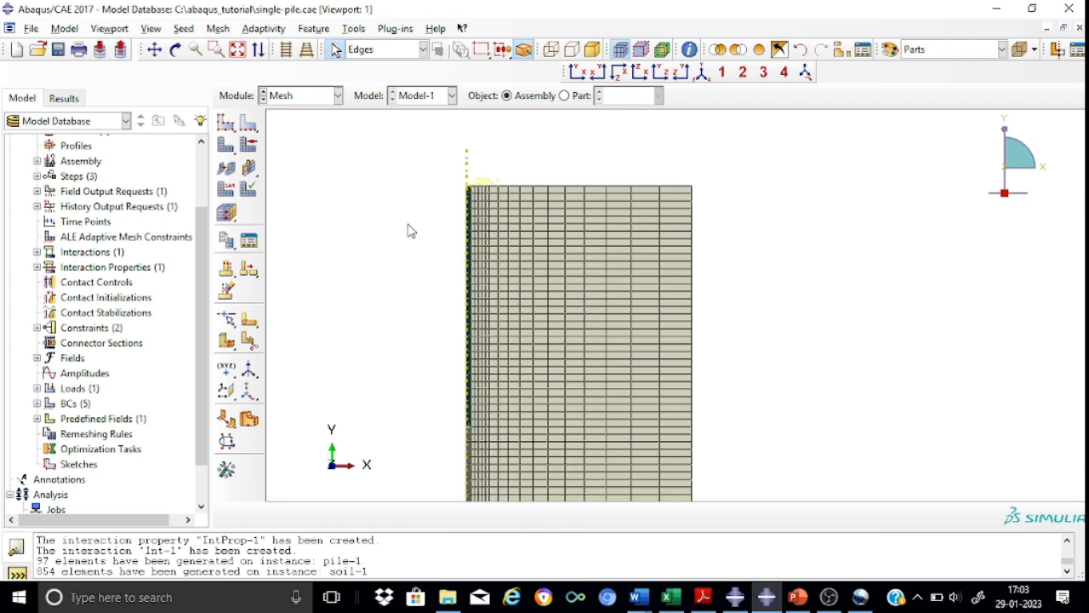
{"action": "scroll", "coordinate": [452, 202], "scroll_direction": "down", "scroll_amount": 1}
{"action": "scroll", "coordinate": [452, 202], "scroll_direction": "up", "scroll_amount": 3}
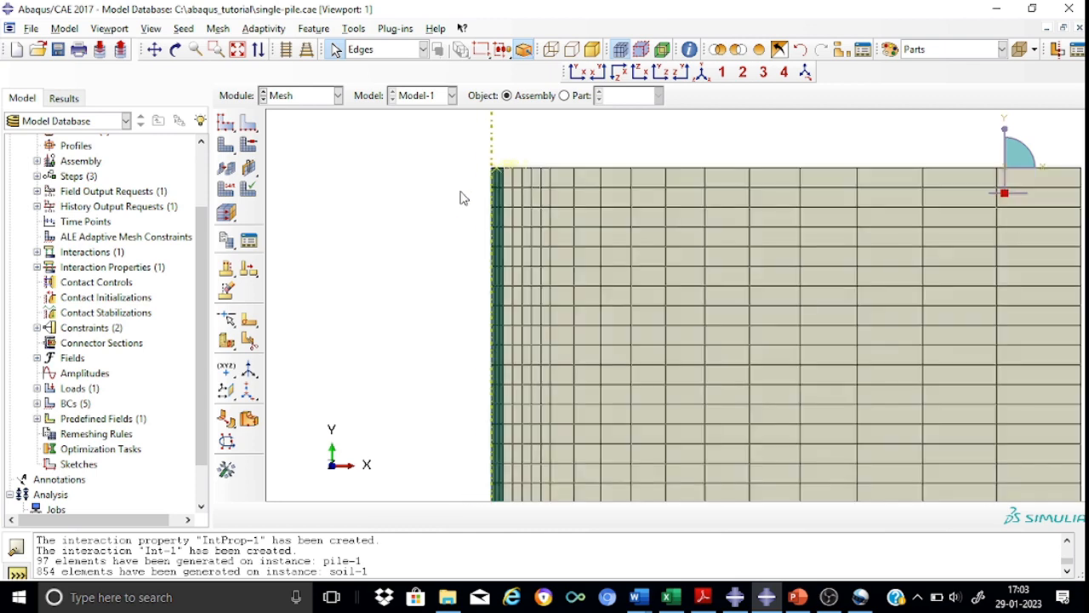
{"action": "scroll", "coordinate": [460, 197], "scroll_direction": "up", "scroll_amount": 2}
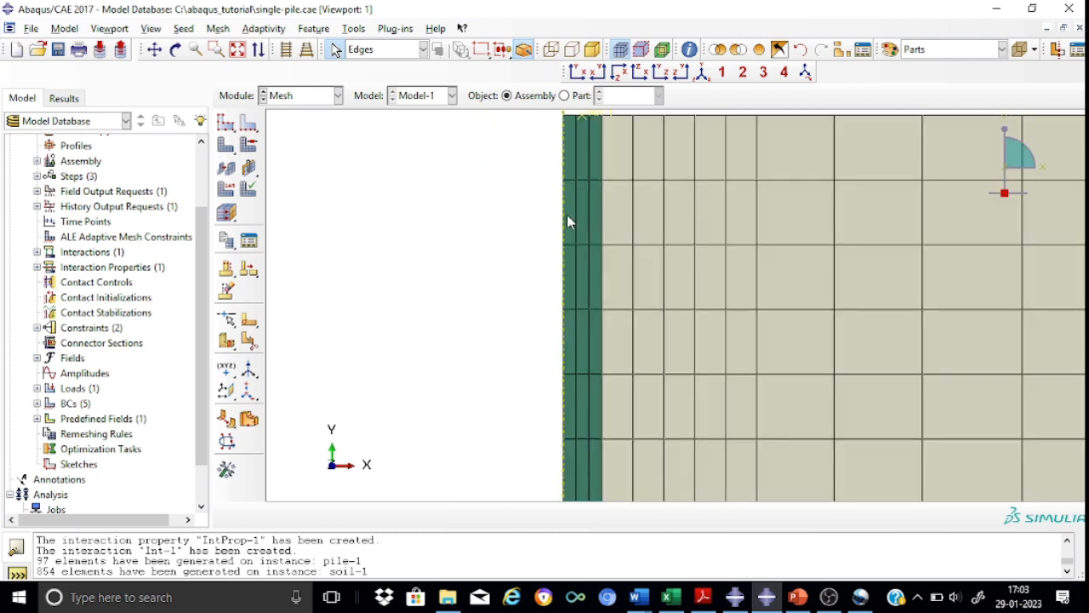
{"action": "scroll", "coordinate": [505, 230], "scroll_direction": "up", "scroll_amount": 3}
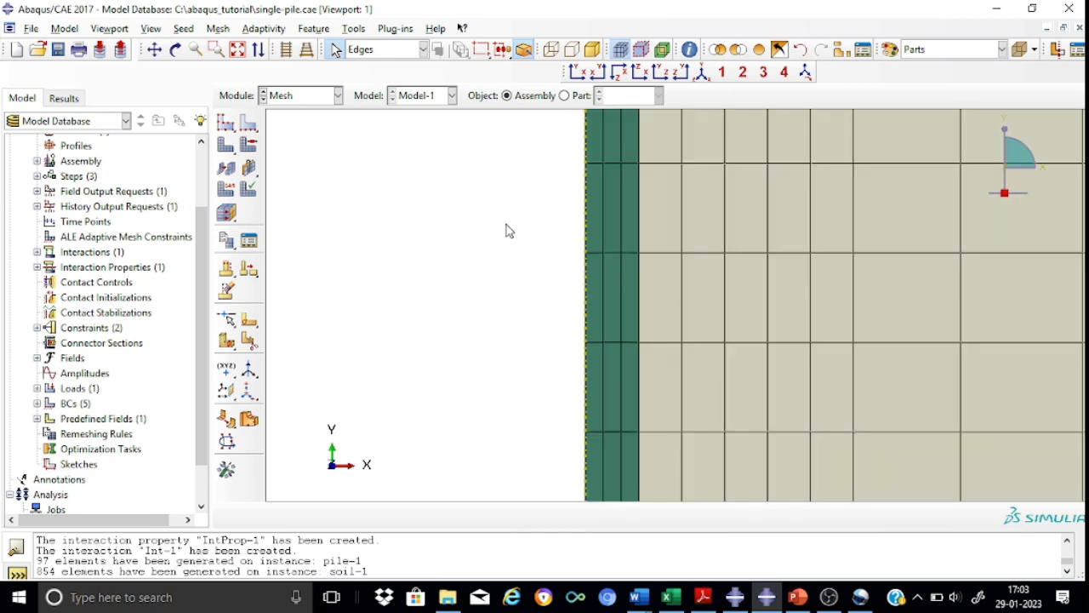
{"action": "scroll", "coordinate": [515, 226], "scroll_direction": "down", "scroll_amount": 4}
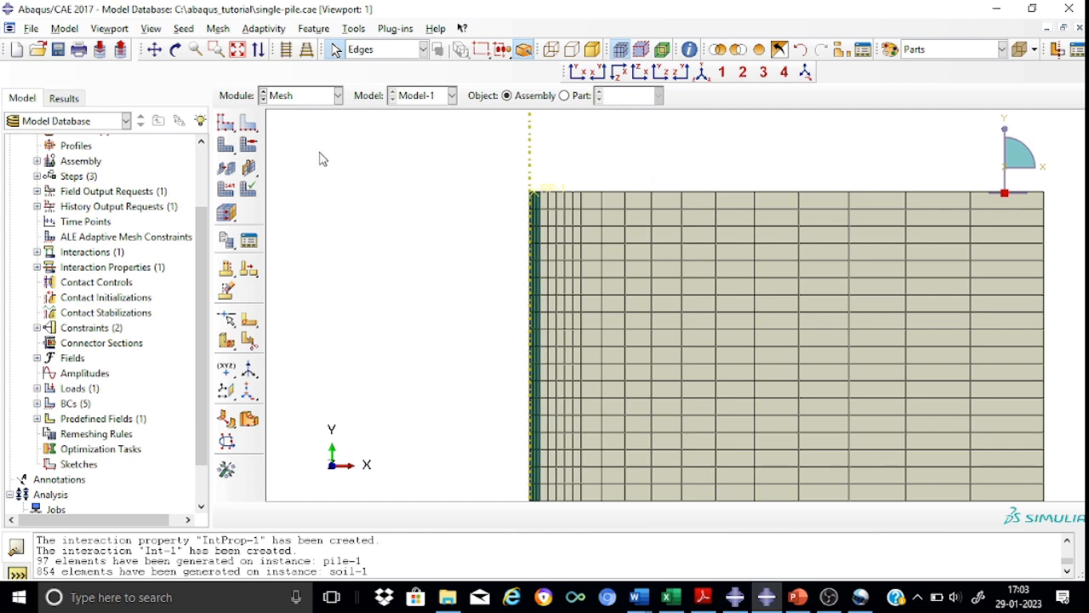
{"action": "scroll", "coordinate": [403, 189], "scroll_direction": "down", "scroll_amount": 3}
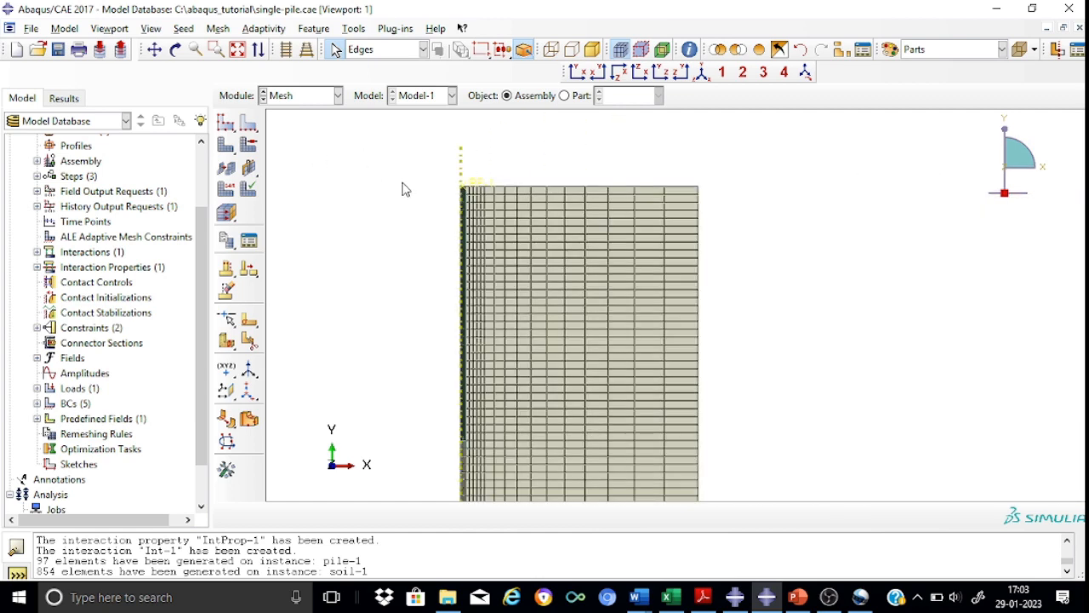
{"action": "scroll", "coordinate": [405, 189], "scroll_direction": "down", "scroll_amount": 2}
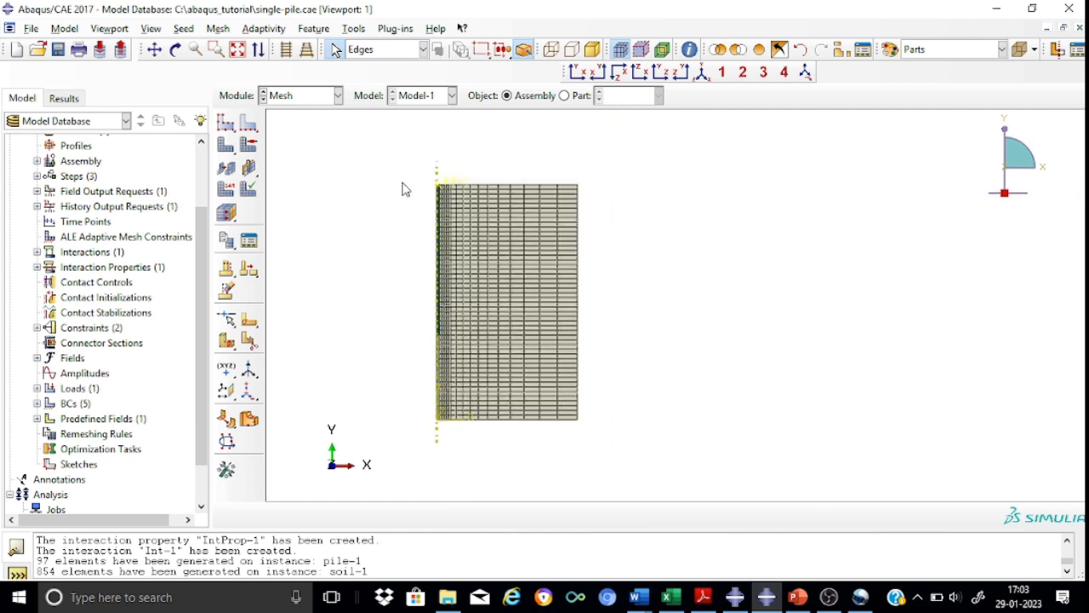
Review the mesh controls for the entire pile and soil assembly, declining the change to mesh default colors.
{"action": "left_click", "coordinate": [250, 146]}
{"action": "left_click_drag", "start_coordinate": [393, 144], "coordinate": [737, 460]}
{"action": "left_click", "coordinate": [575, 515]}
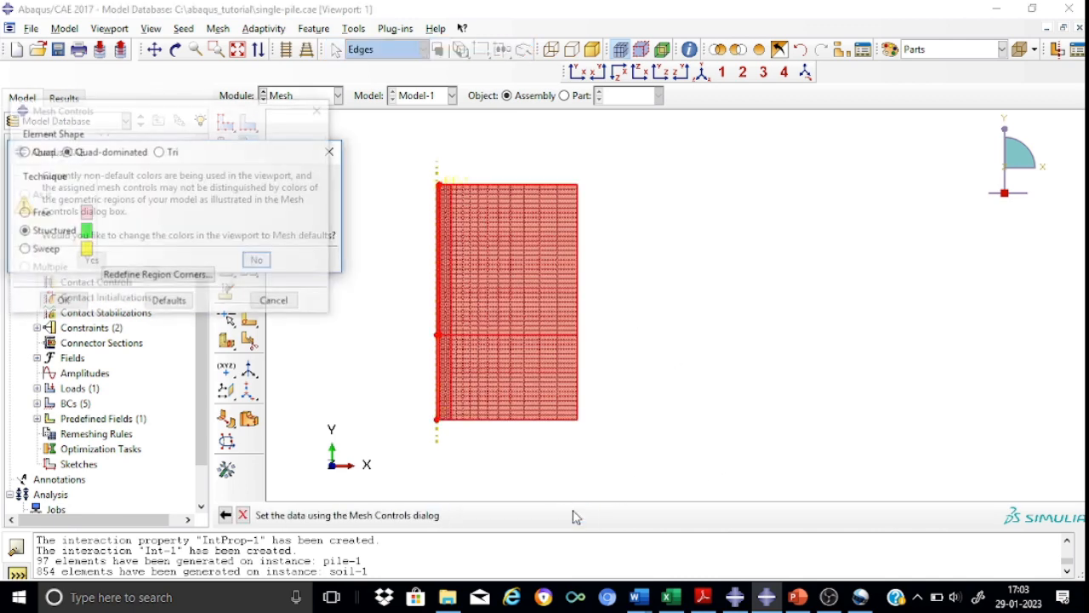
{"action": "left_click", "coordinate": [256, 259]}
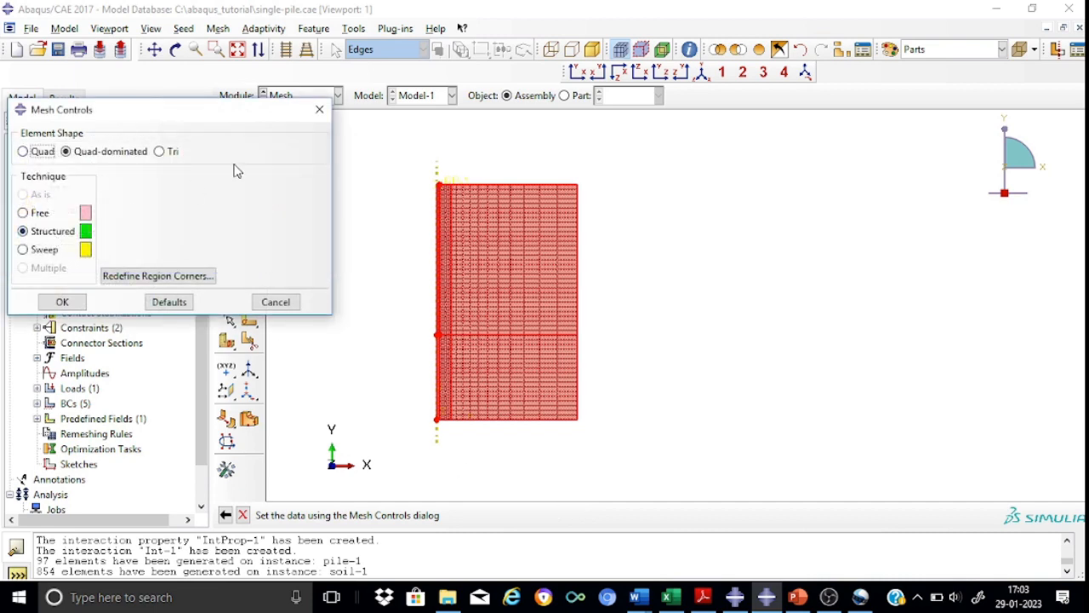
{"action": "left_click", "coordinate": [318, 112]}
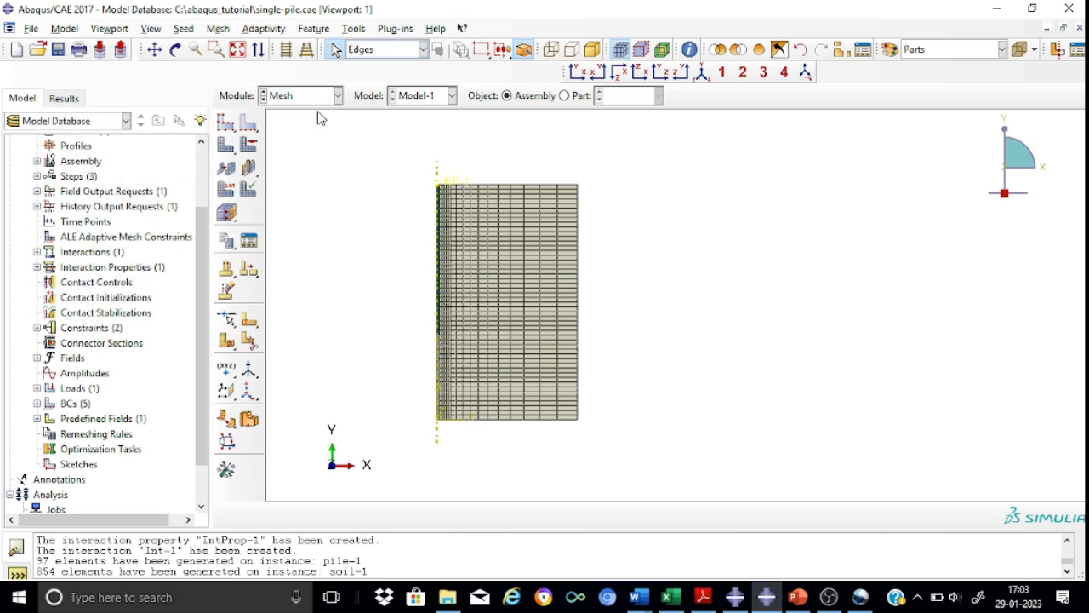
Assign Standard linear Axisymmetric Stress elements (CAX4), without reduced integration, to the entire pile and soil assembly.
{"action": "left_click", "coordinate": [227, 190]}
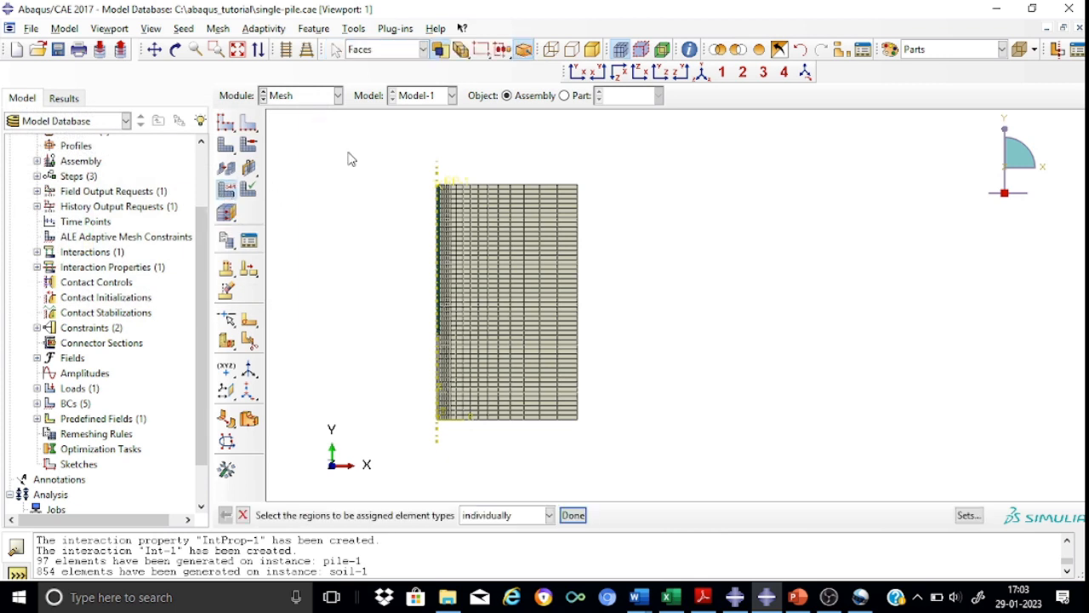
{"action": "left_click_drag", "start_coordinate": [390, 142], "coordinate": [743, 456]}
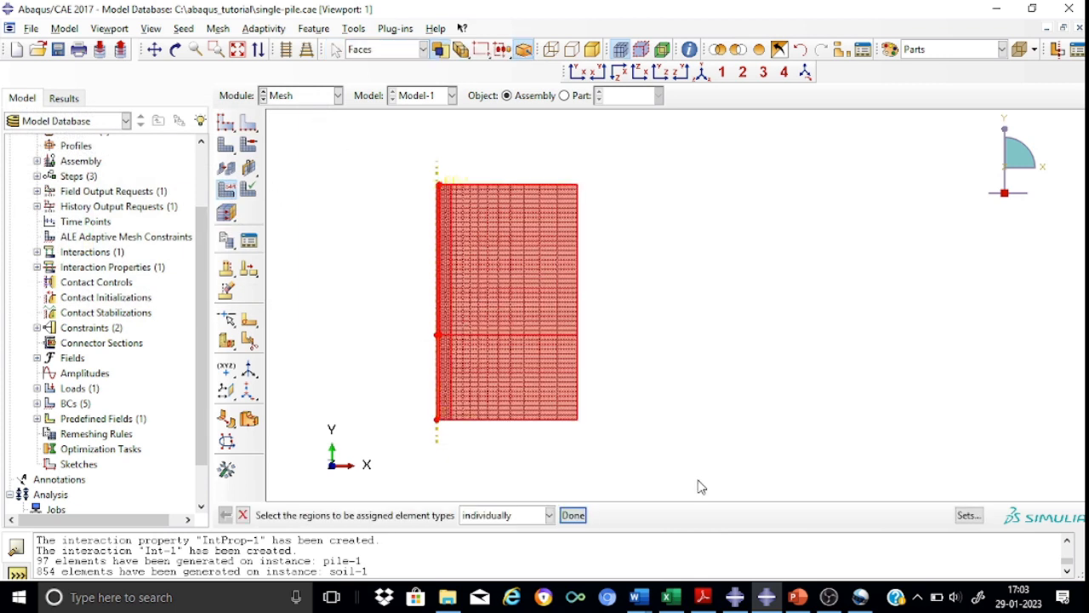
{"action": "left_click", "coordinate": [574, 517]}
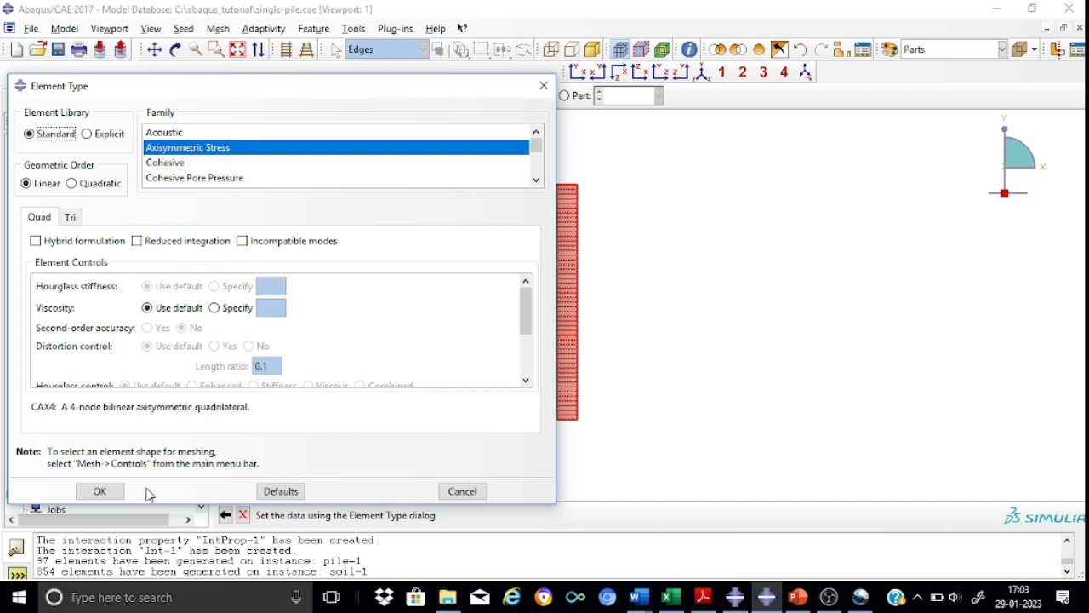
{"action": "left_click", "coordinate": [100, 491]}
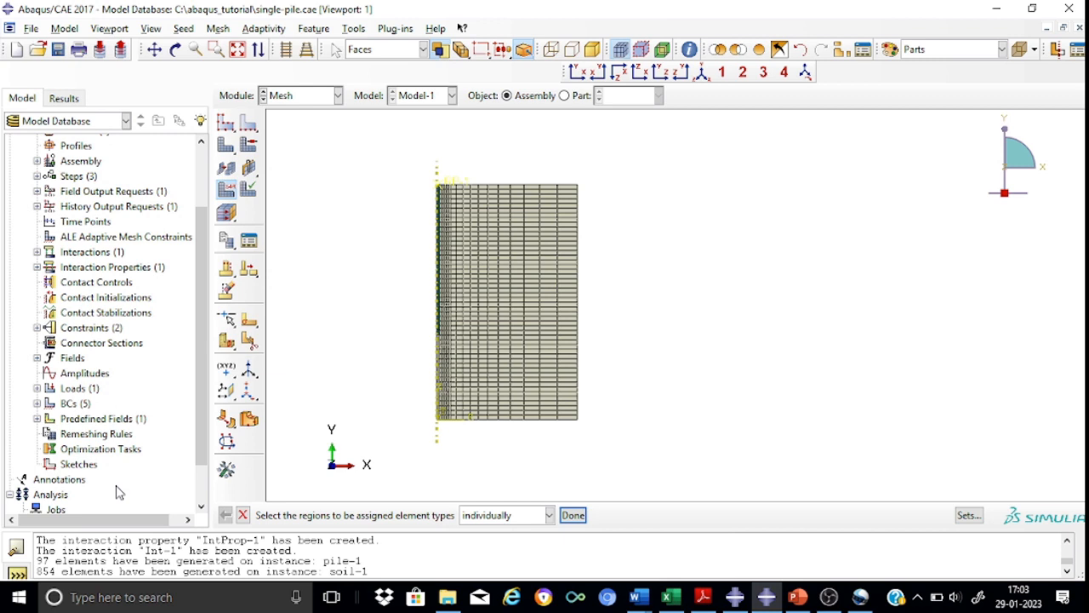
Create a full-analysis job named Job-singlepile for Model-1 with immediate background submission, and submit it.
{"action": "left_click", "coordinate": [337, 99]}
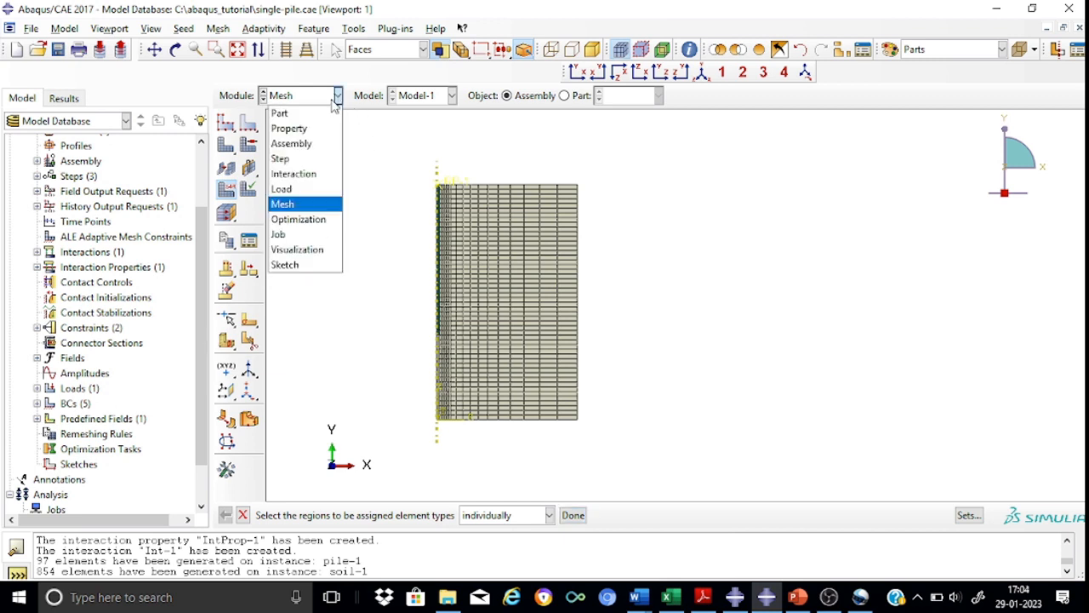
{"action": "left_click", "coordinate": [294, 235]}
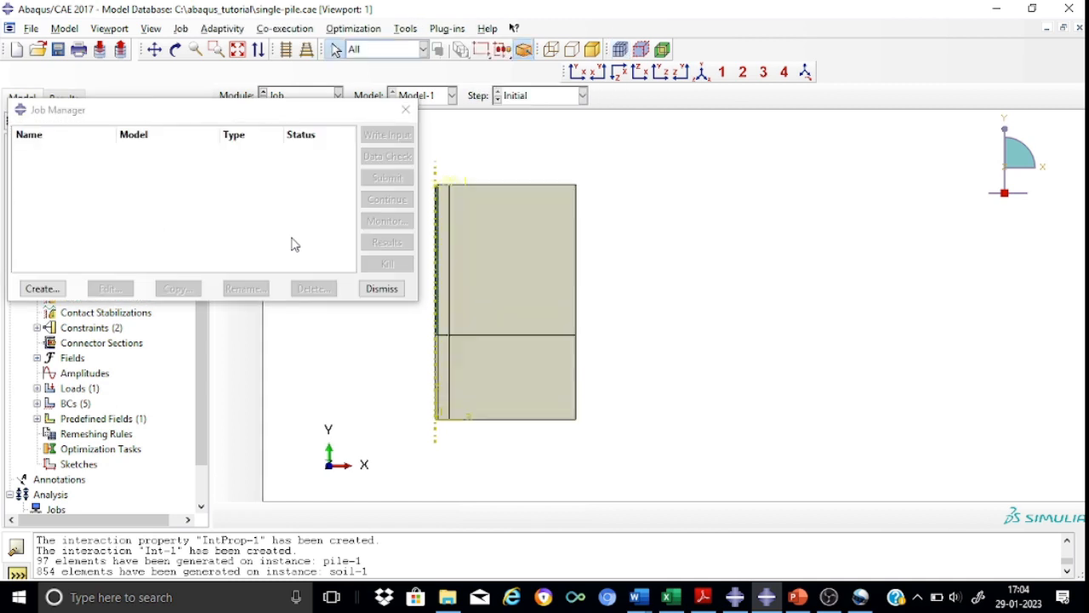
{"action": "left_click", "coordinate": [40, 289]}
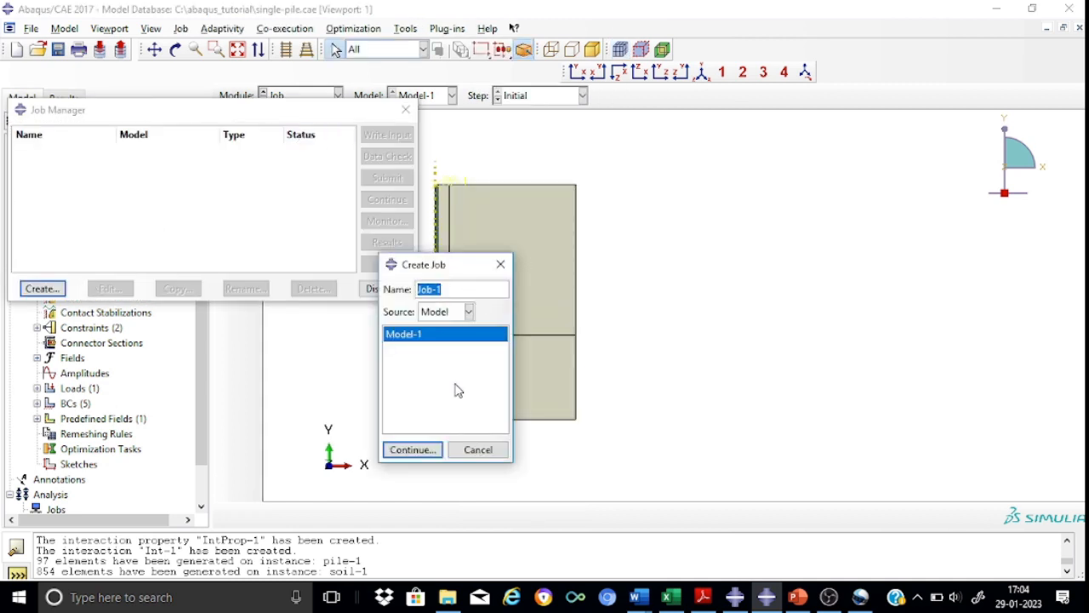
{"action": "left_click", "coordinate": [451, 288]}
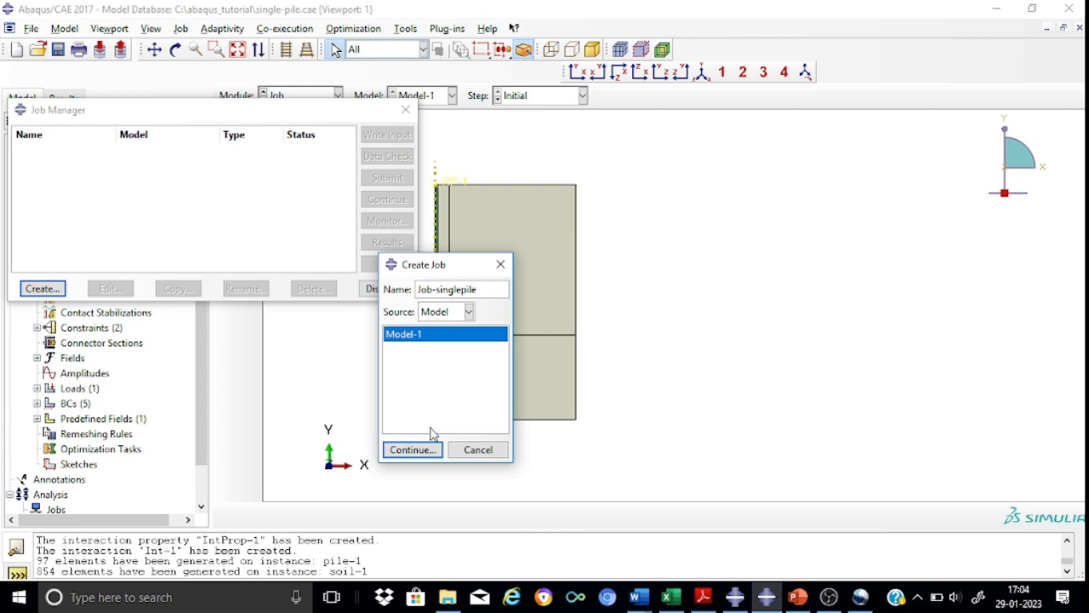
{"action": "left_click", "coordinate": [417, 451]}
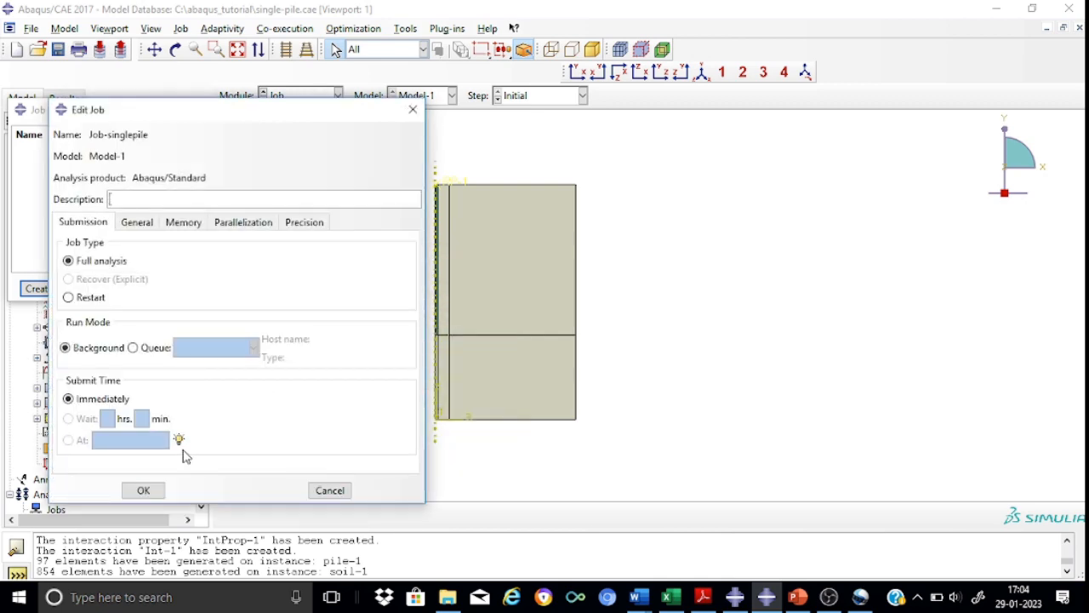
{"action": "left_click", "coordinate": [142, 491]}
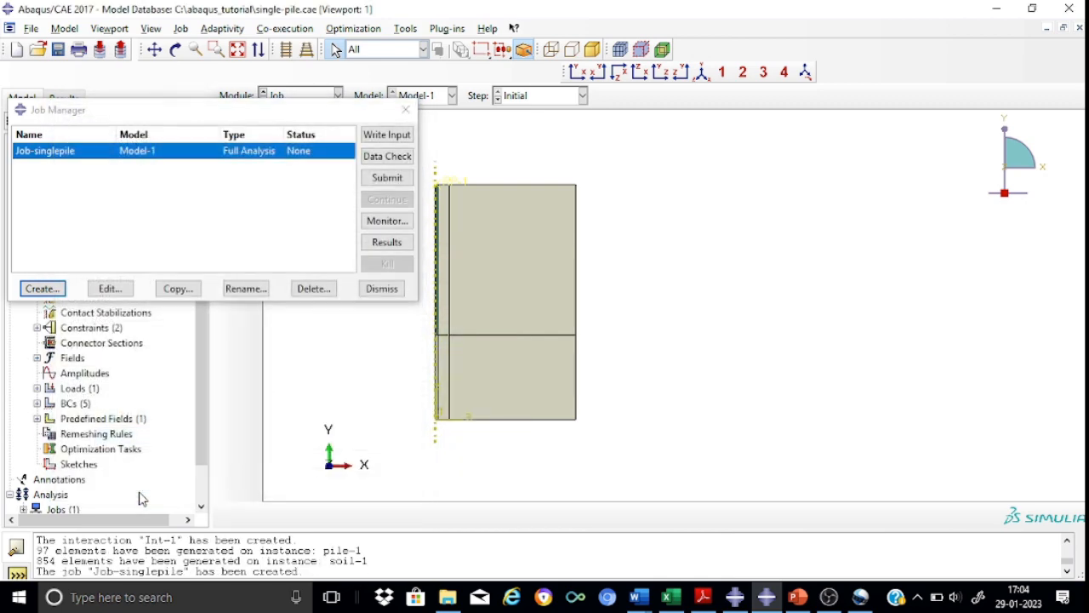
{"action": "left_click", "coordinate": [394, 180]}
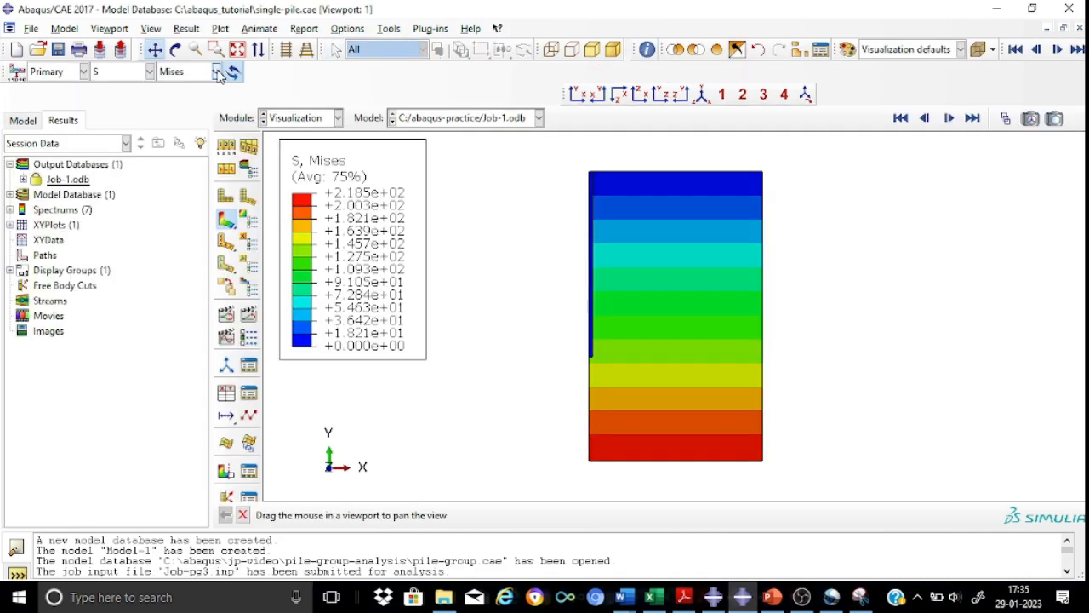
Display the vertical stress component S22 as contours at frame 1 of Step-selfweight in Job-1.odb.
{"action": "left_click", "coordinate": [216, 71]}
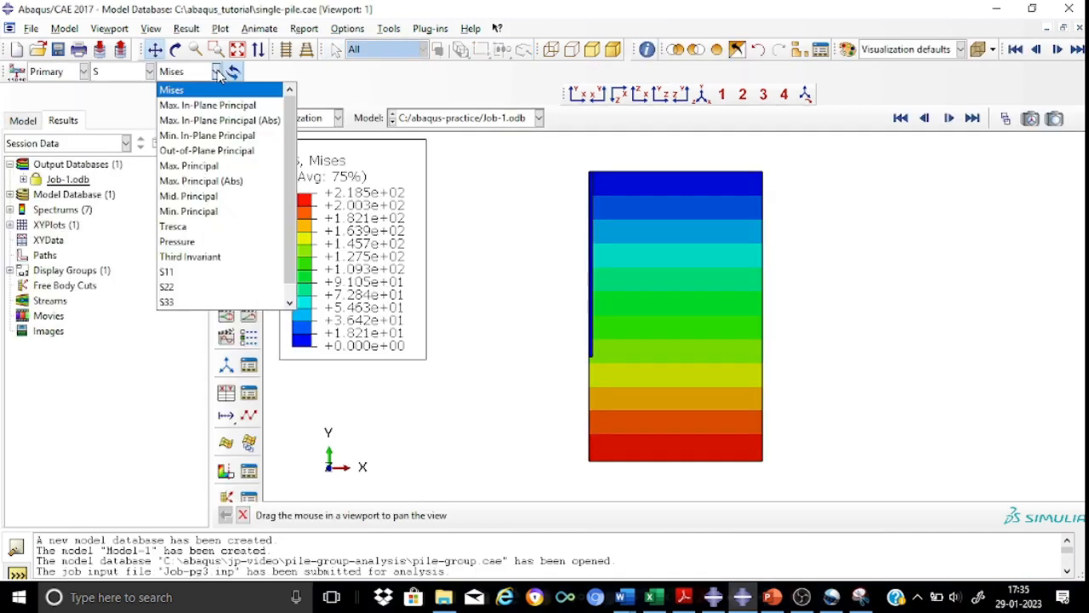
{"action": "left_click", "coordinate": [190, 287]}
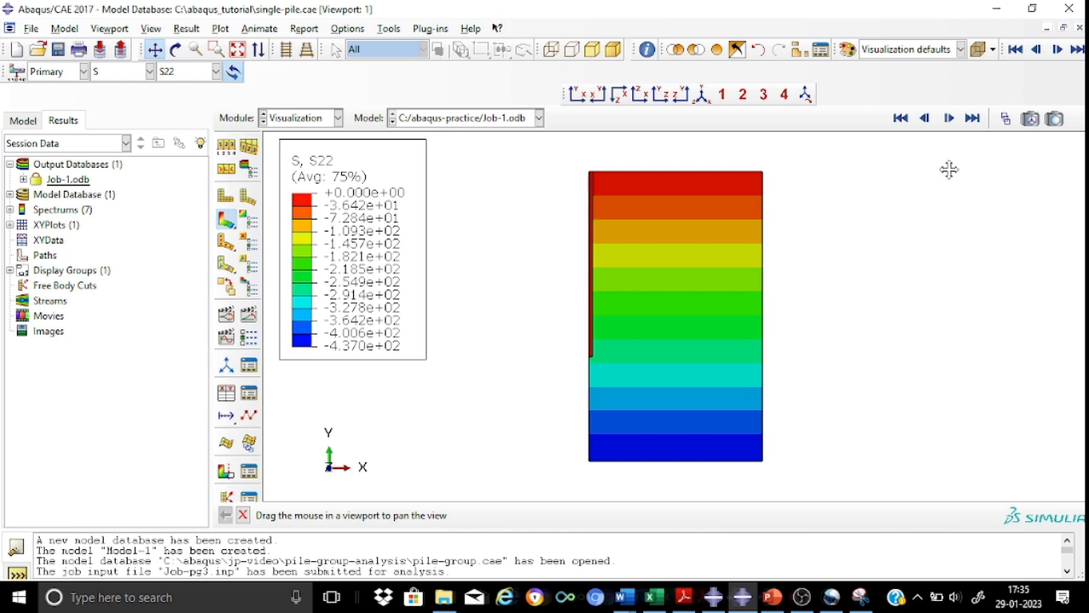
{"action": "left_click", "coordinate": [1003, 120]}
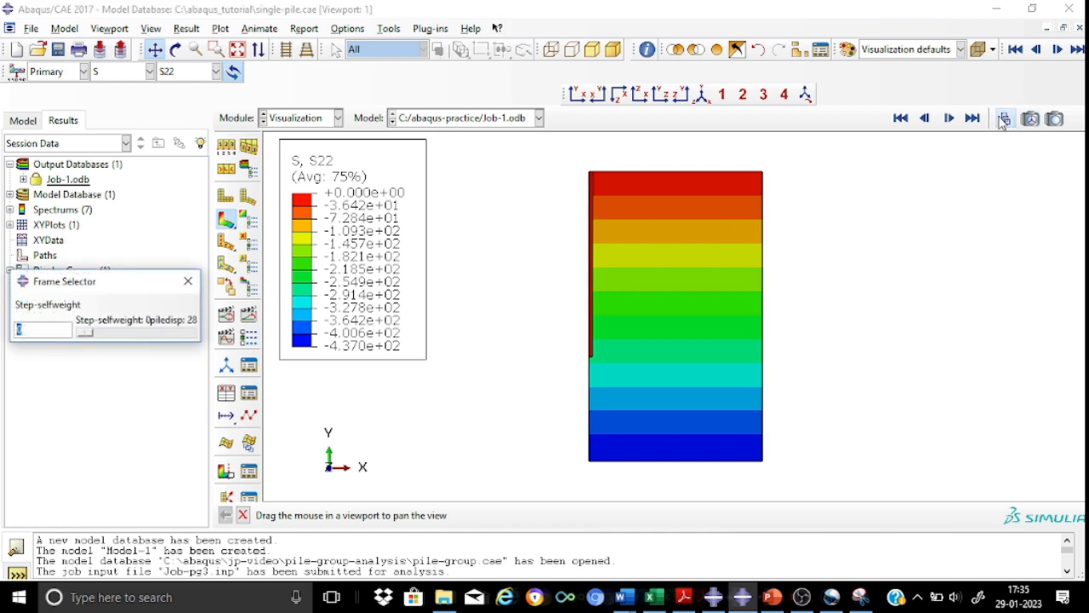
{"action": "left_click", "coordinate": [62, 325]}
{"action": "left_click_drag", "start_coordinate": [89, 334], "coordinate": [94, 333]}
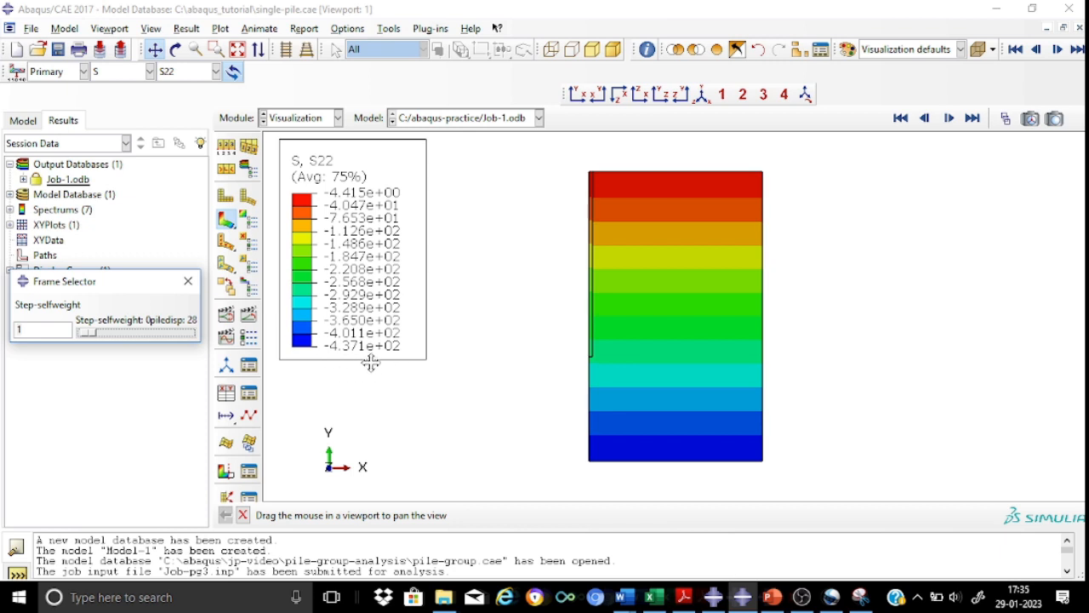
{"action": "left_click", "coordinate": [188, 281]}
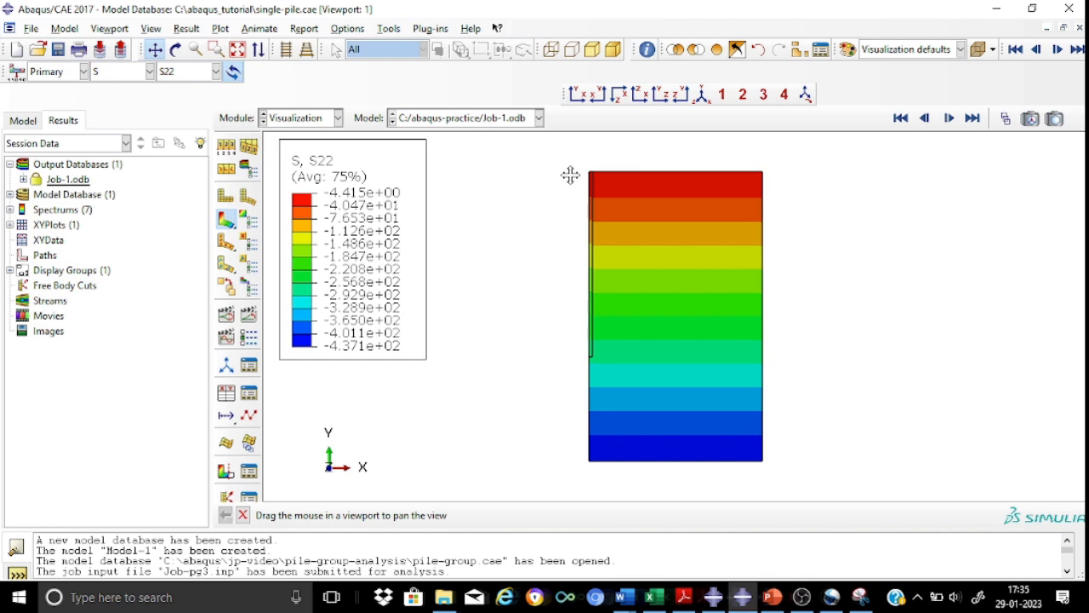
Sweep the axisymmetric elements from 0 to 270 degrees in 10 segments and inspect the result around the pile in isometric view.
{"action": "left_click", "coordinate": [151, 29]}
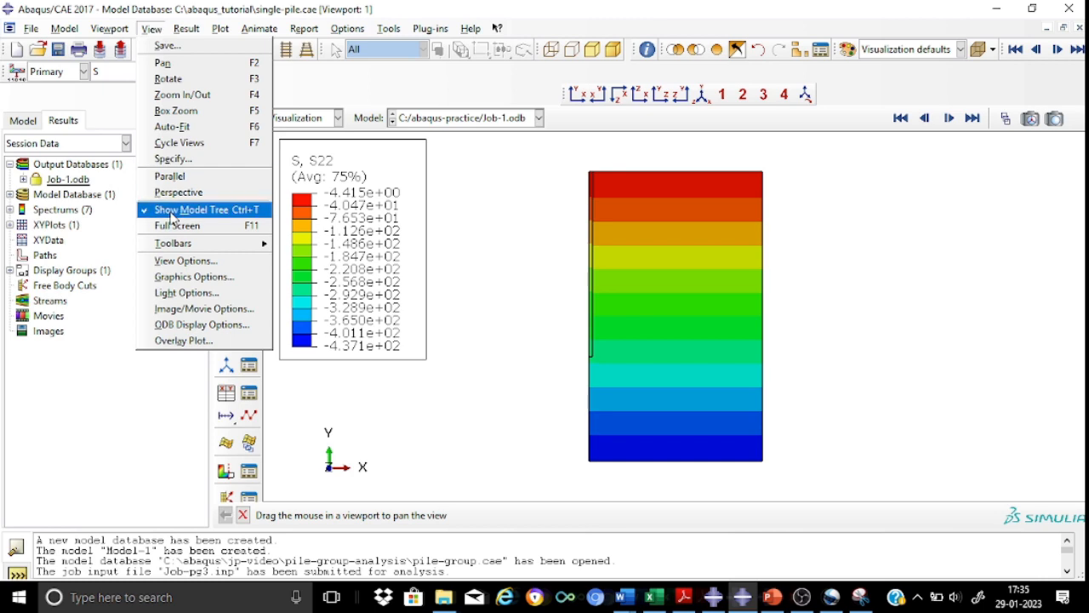
{"action": "left_click", "coordinate": [204, 325]}
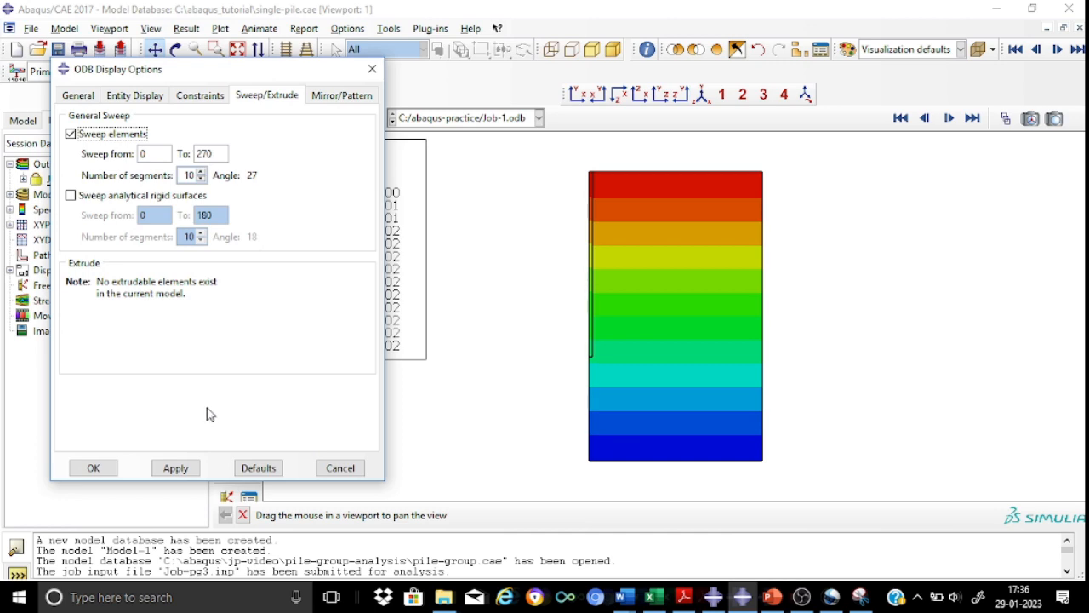
{"action": "left_click", "coordinate": [177, 469]}
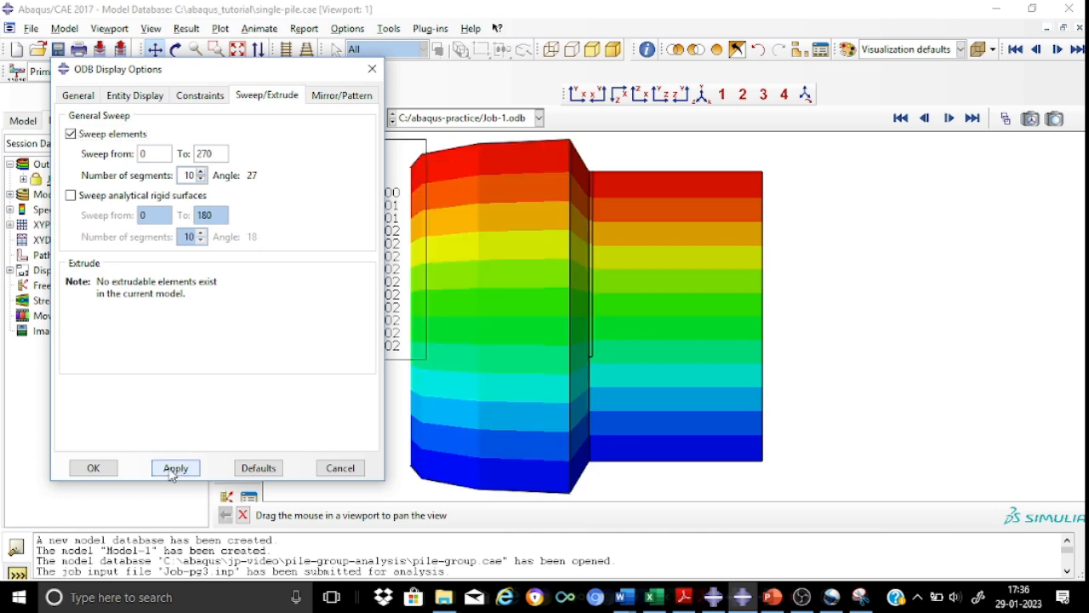
{"action": "left_click", "coordinate": [95, 468]}
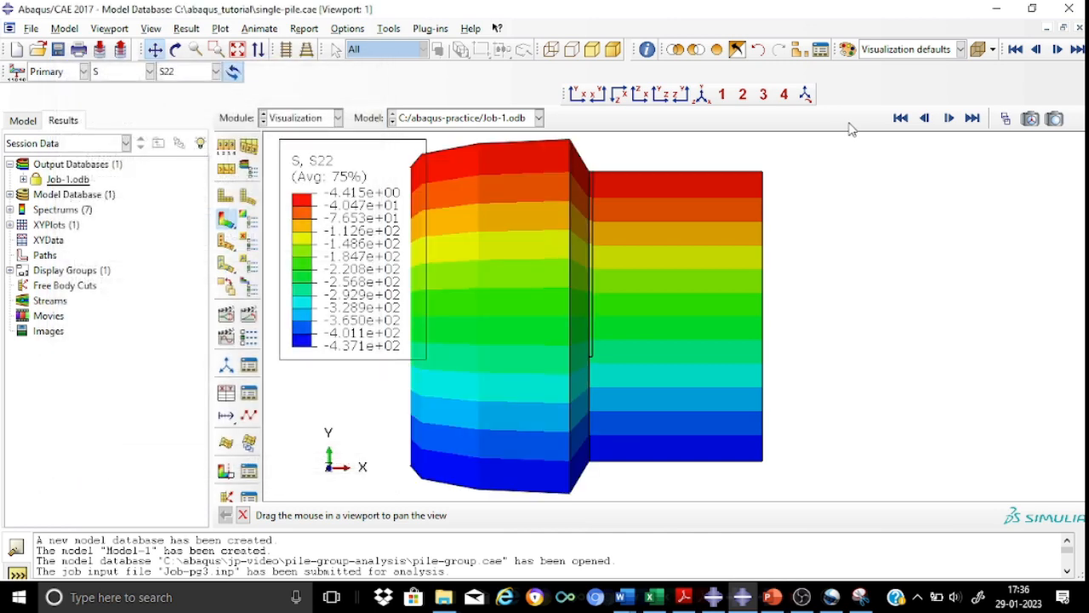
{"action": "left_click", "coordinate": [702, 95]}
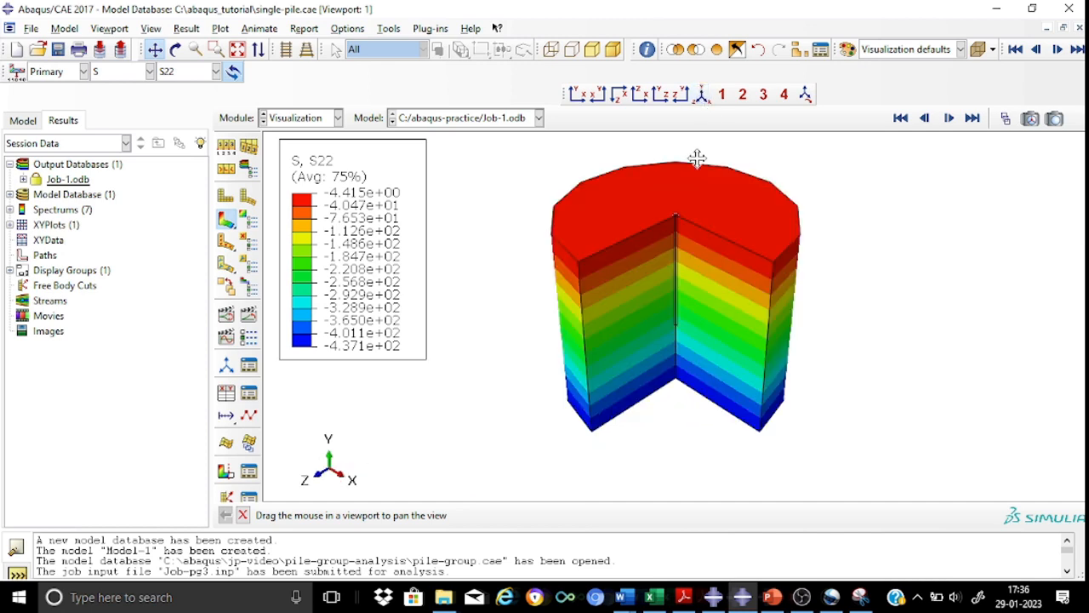
{"action": "scroll", "coordinate": [694, 305], "scroll_direction": "down", "scroll_amount": 5}
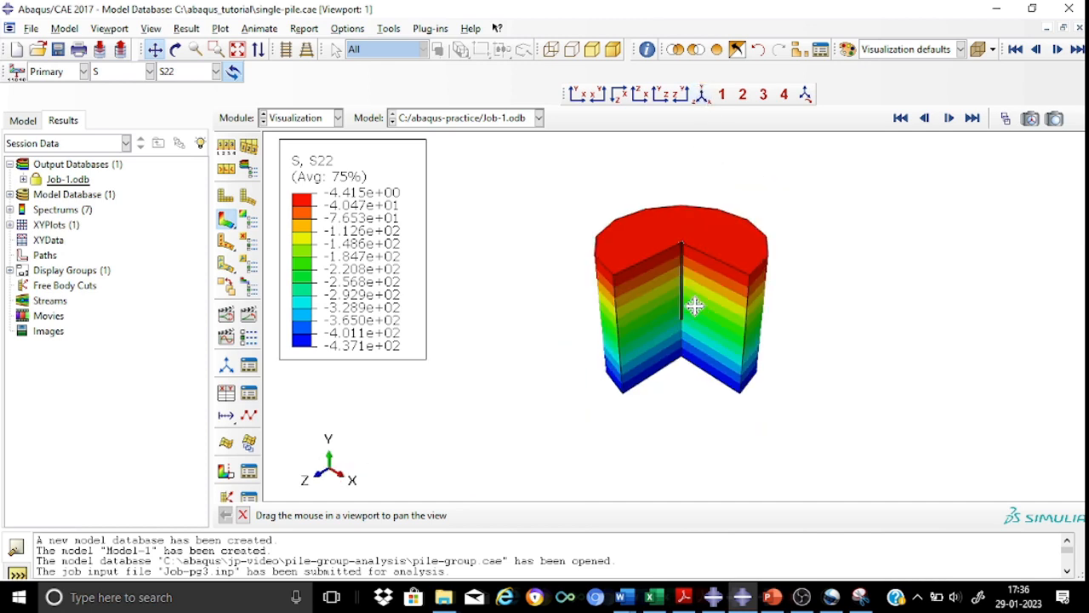
{"action": "scroll", "coordinate": [695, 303], "scroll_direction": "down", "scroll_amount": 3}
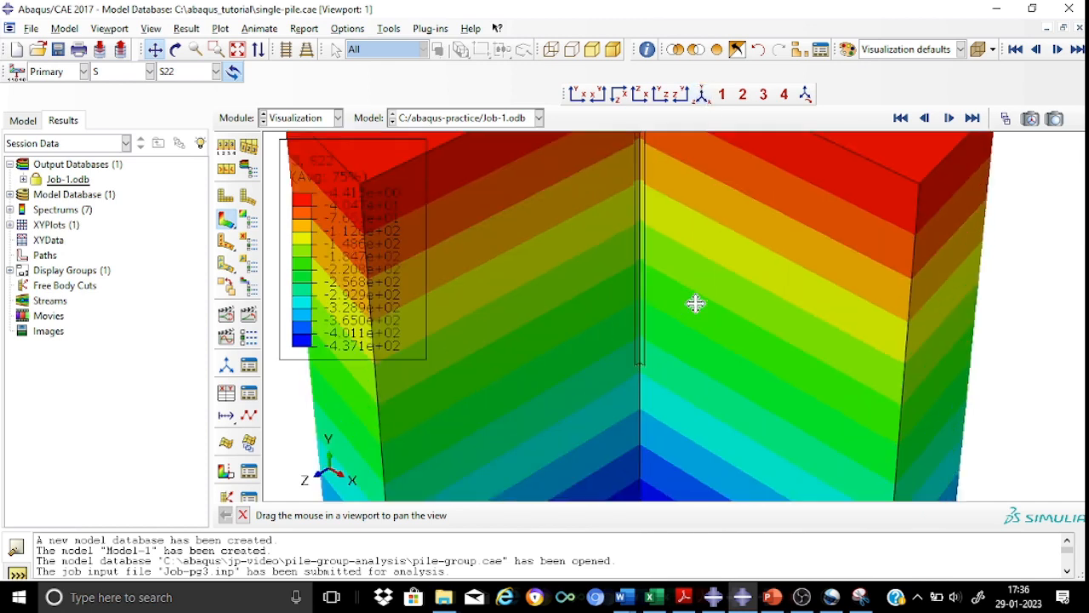
{"action": "left_click_drag", "start_coordinate": [697, 318], "coordinate": [758, 203]}
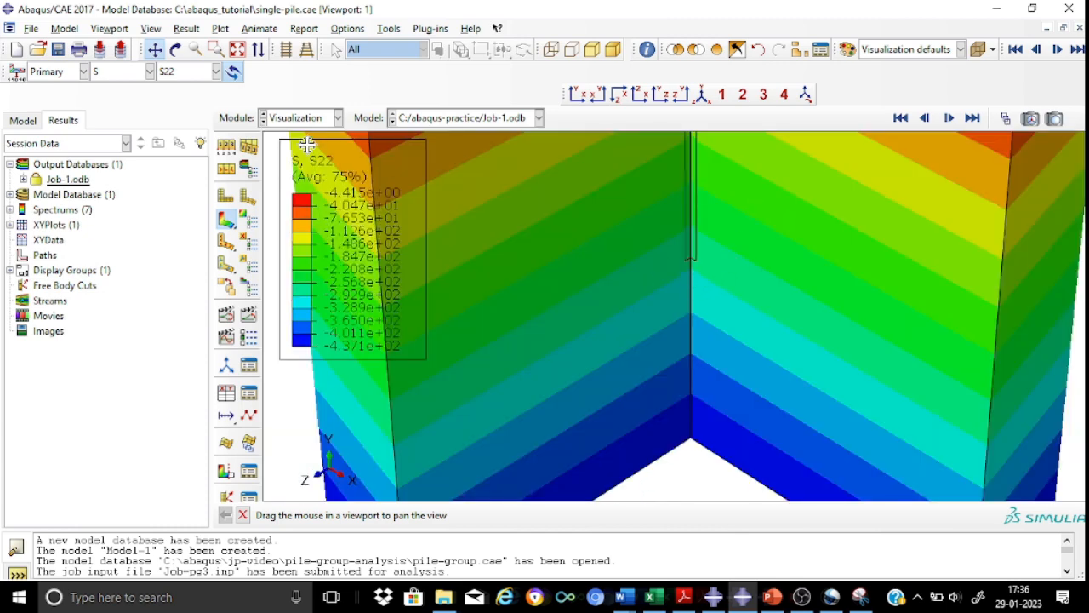
Switch the contour plot to the vertical displacement component U2.
{"action": "left_click", "coordinate": [149, 73]}
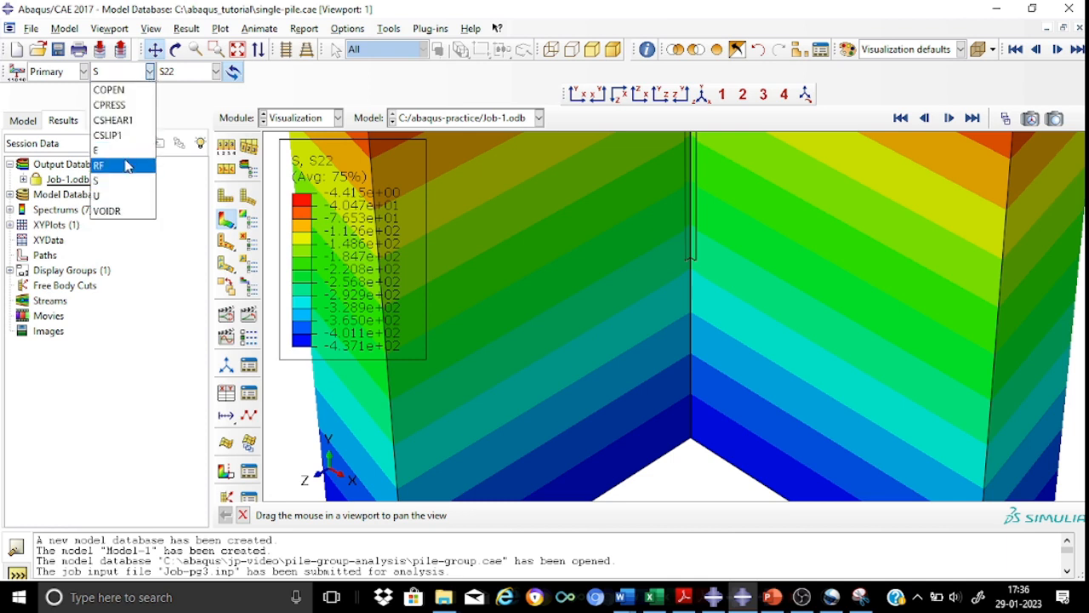
{"action": "left_click", "coordinate": [110, 195]}
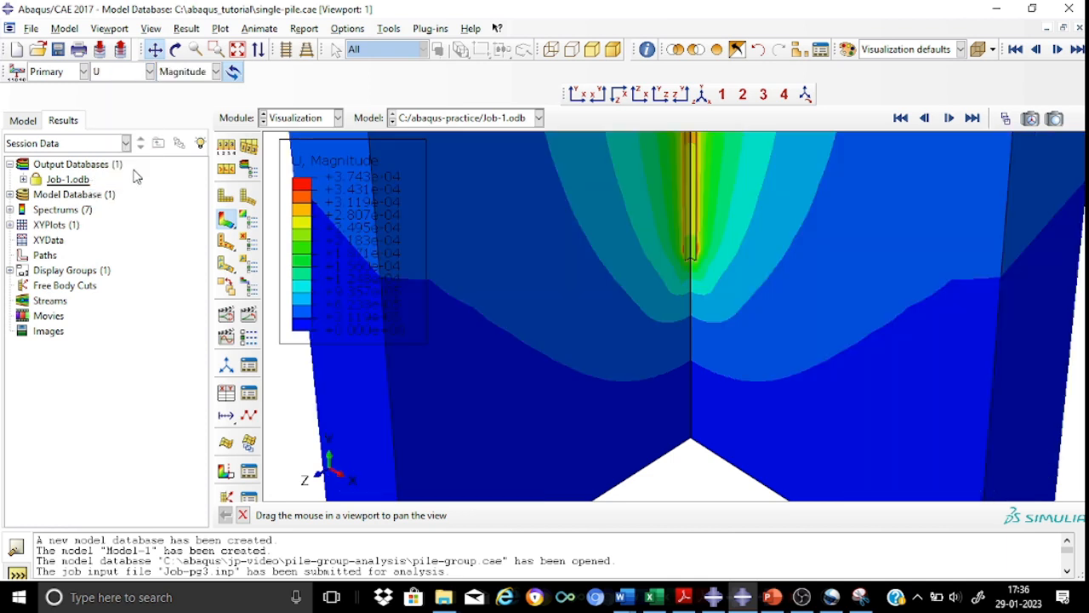
{"action": "left_click", "coordinate": [217, 72]}
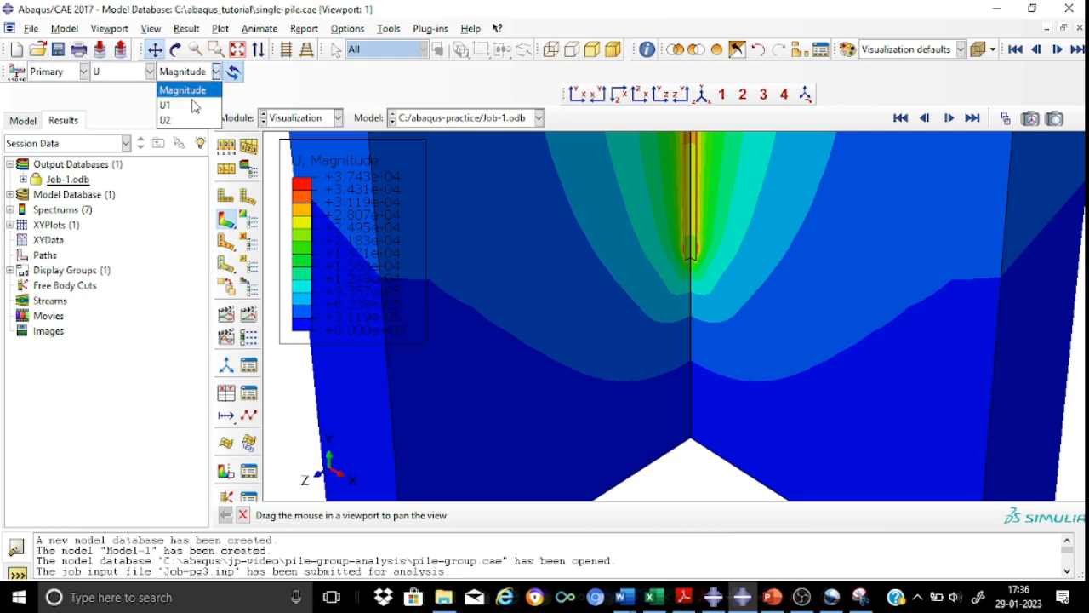
{"action": "left_click", "coordinate": [178, 138]}
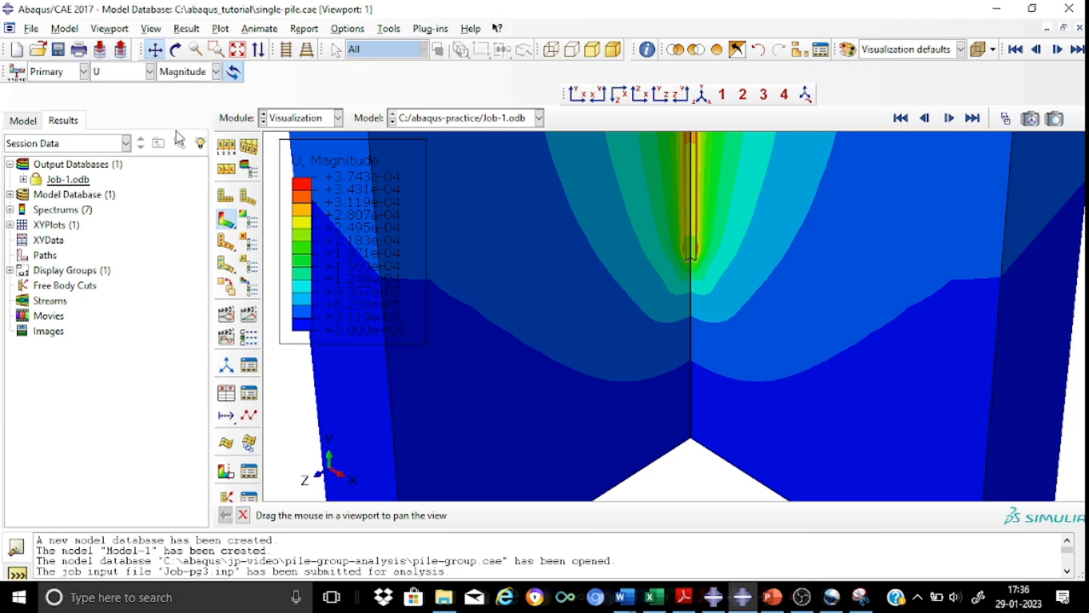
{"action": "left_click", "coordinate": [217, 72]}
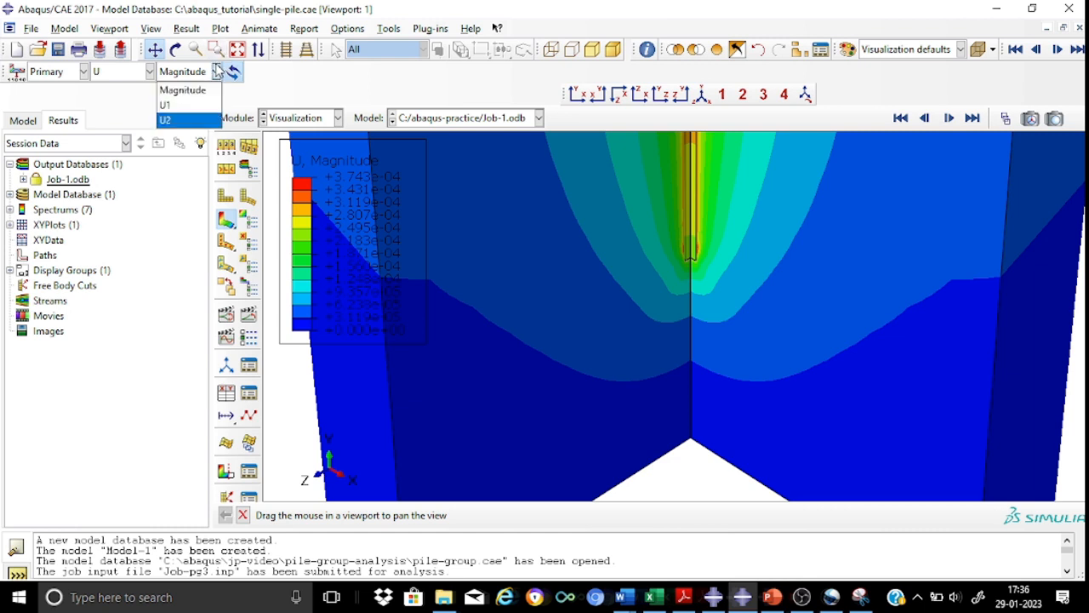
{"action": "left_click", "coordinate": [174, 120]}
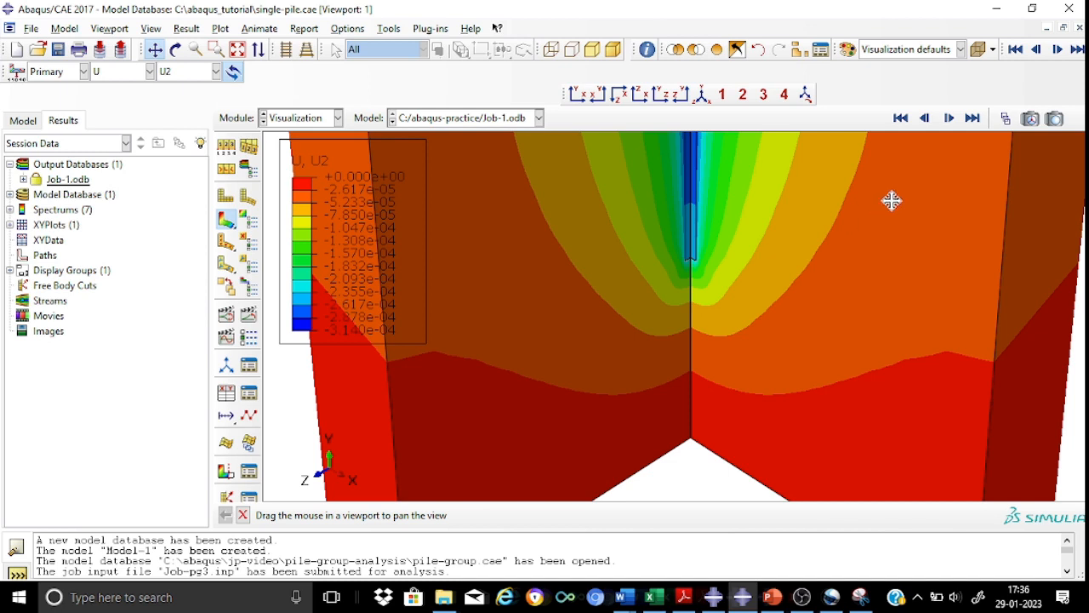
Advance the displayed U2 results through frame 8 to frame 28 of Step-piledisp, focusing on the pile tip.
{"action": "left_click", "coordinate": [1006, 118]}
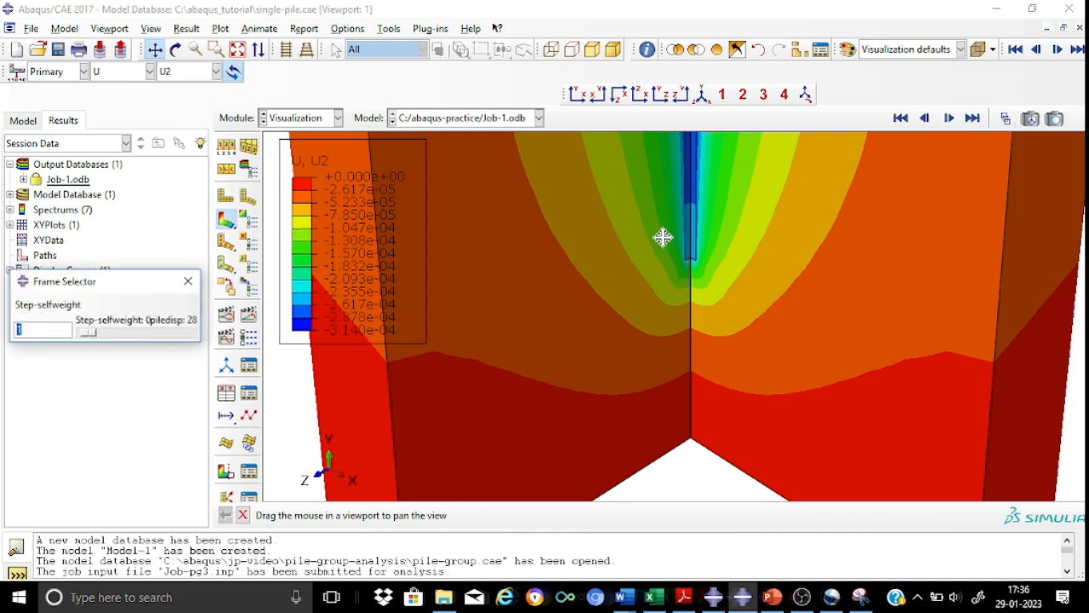
{"action": "left_click_drag", "start_coordinate": [92, 333], "coordinate": [121, 332]}
{"action": "scroll", "coordinate": [721, 253], "scroll_direction": "up", "scroll_amount": 5}
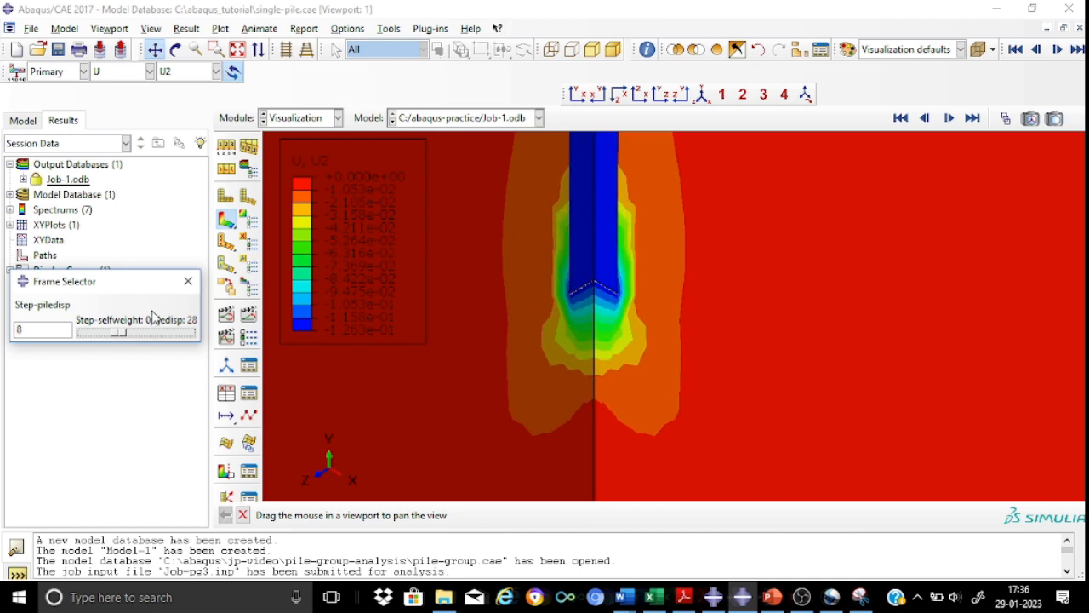
{"action": "left_click_drag", "start_coordinate": [116, 332], "coordinate": [185, 336]}
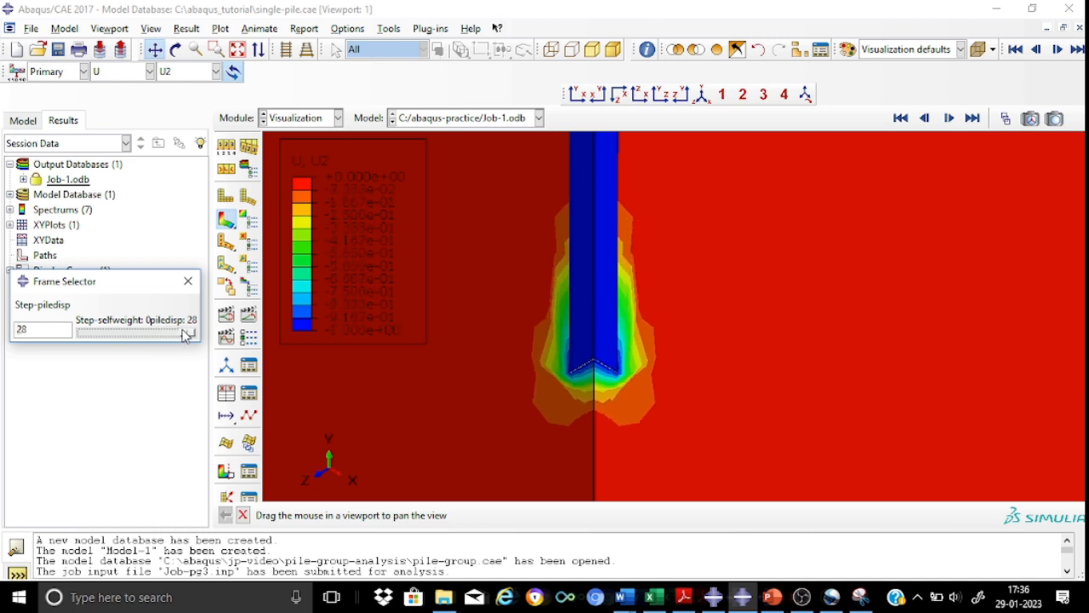
Examine the U2 displacement contours from the pile tip up to the pile head, then close the frame selection.
{"action": "scroll", "coordinate": [740, 256], "scroll_direction": "down", "scroll_amount": 2}
{"action": "scroll", "coordinate": [741, 257], "scroll_direction": "up", "scroll_amount": 4}
{"action": "scroll", "coordinate": [740, 257], "scroll_direction": "up", "scroll_amount": 3}
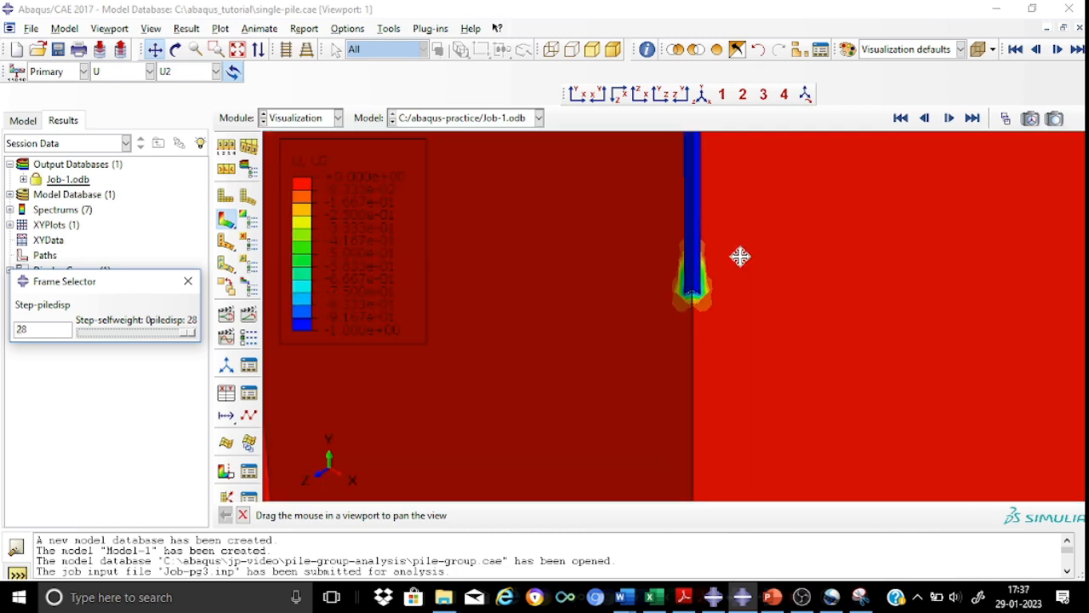
{"action": "scroll", "coordinate": [740, 256], "scroll_direction": "up", "scroll_amount": 3}
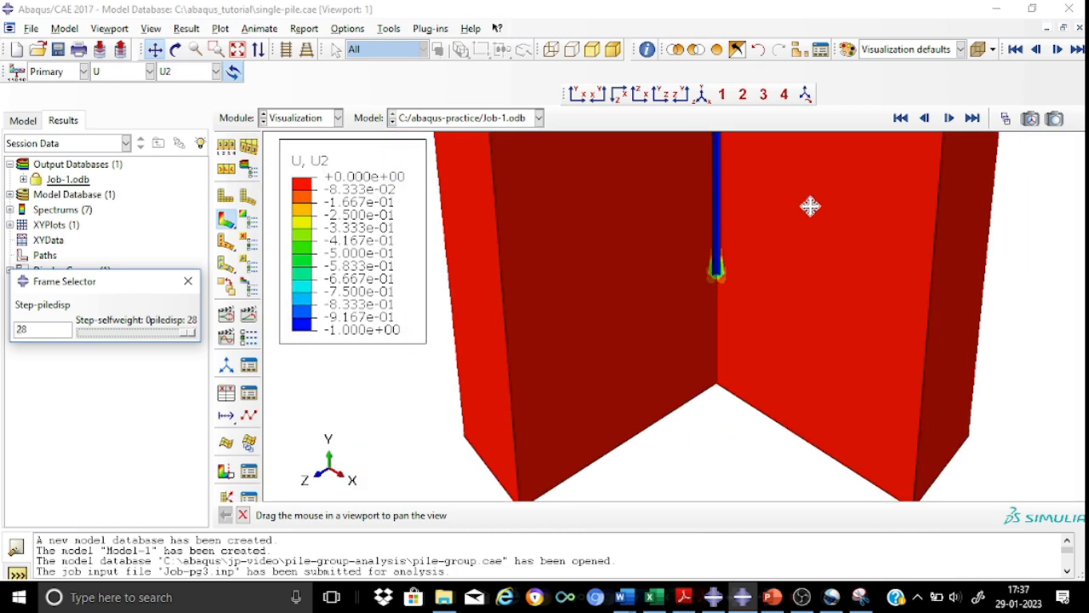
{"action": "scroll", "coordinate": [810, 263], "scroll_direction": "down", "scroll_amount": 3}
{"action": "left_click_drag", "start_coordinate": [810, 263], "coordinate": [802, 399]}
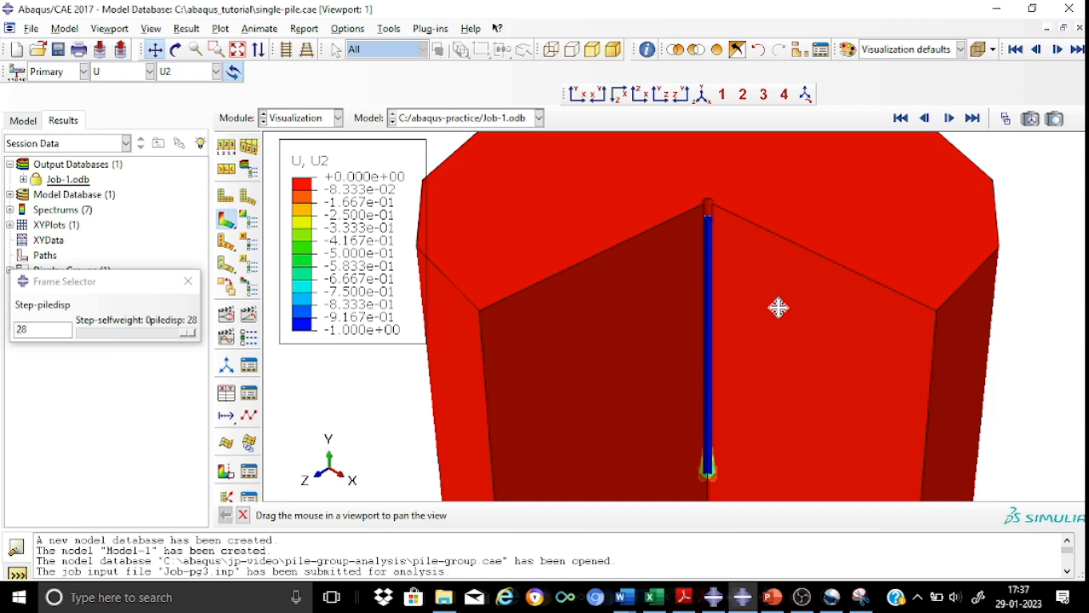
{"action": "left_click_drag", "start_coordinate": [778, 308], "coordinate": [793, 258]}
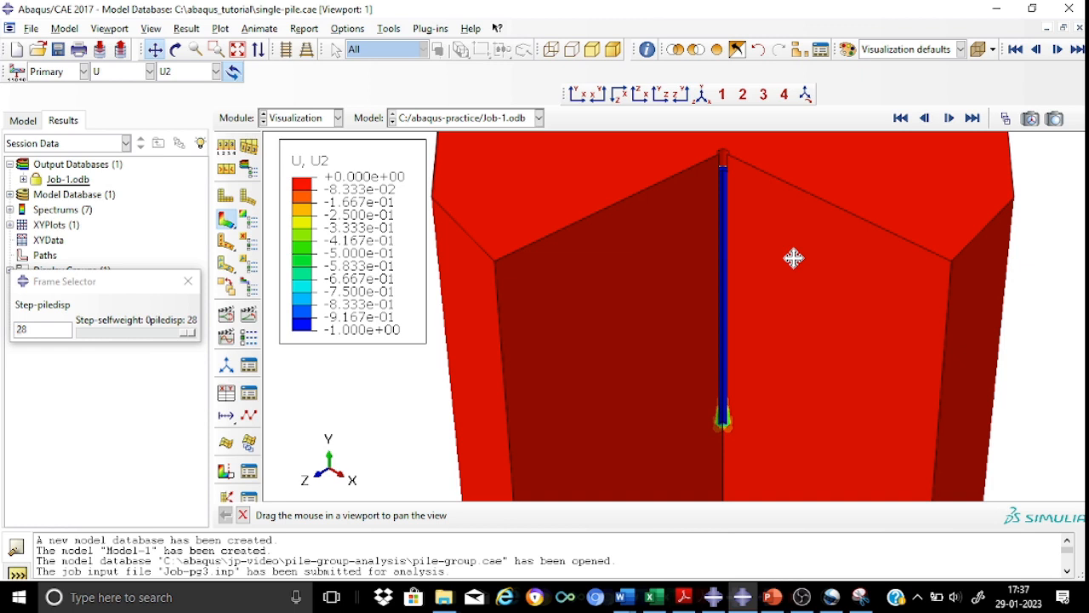
{"action": "left_click", "coordinate": [187, 282]}
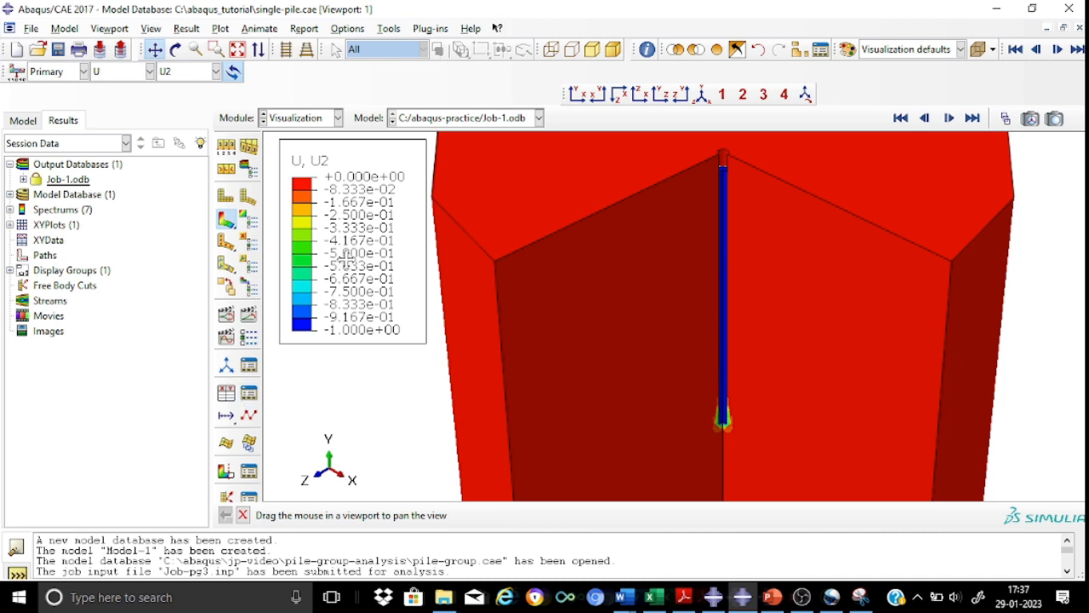
Turn off the element sweep in the ODB display options to return to the flat axisymmetric section.
{"action": "left_click", "coordinate": [184, 29]}
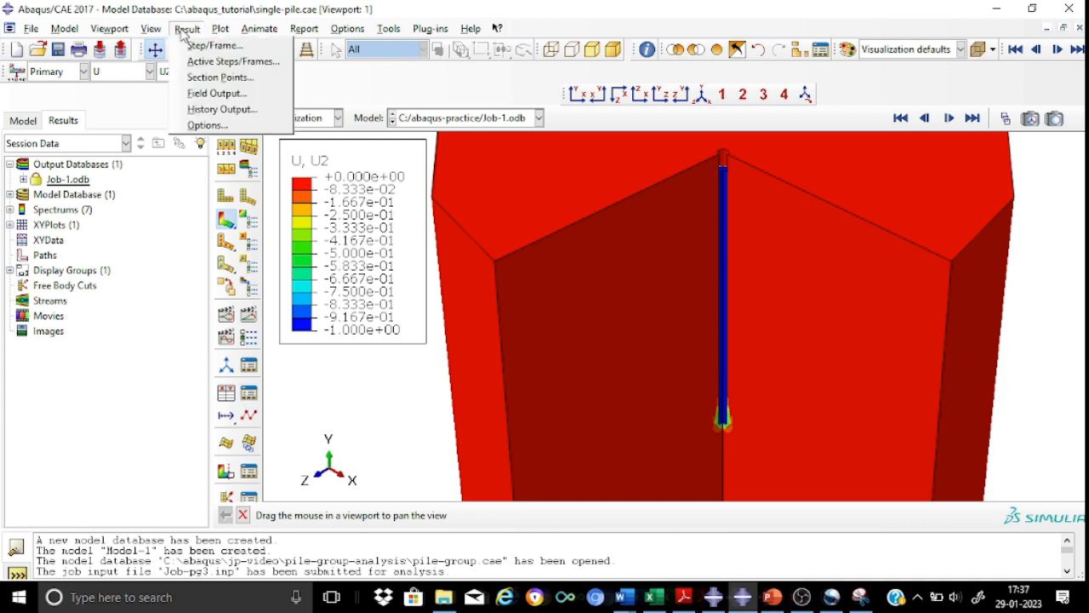
{"action": "mouse_move", "coordinate": [150, 28]}
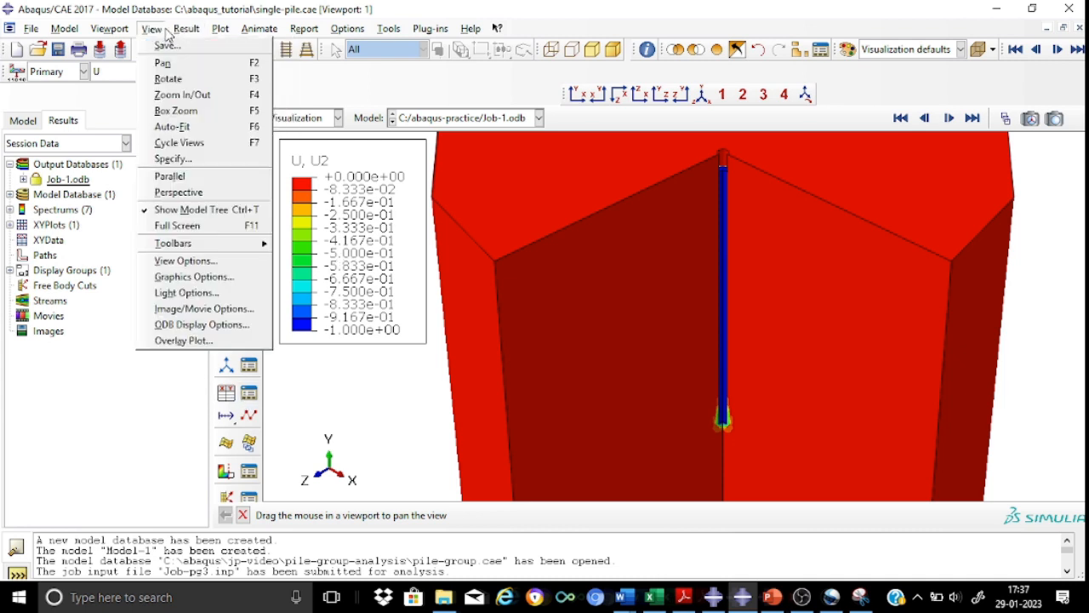
{"action": "left_click", "coordinate": [185, 326]}
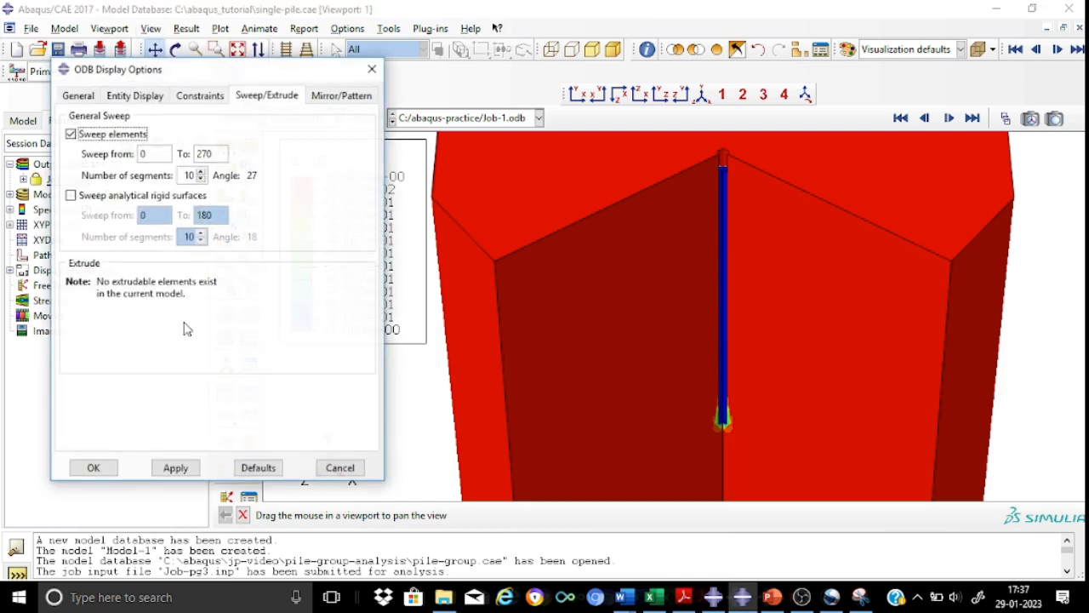
{"action": "left_click", "coordinate": [87, 138]}
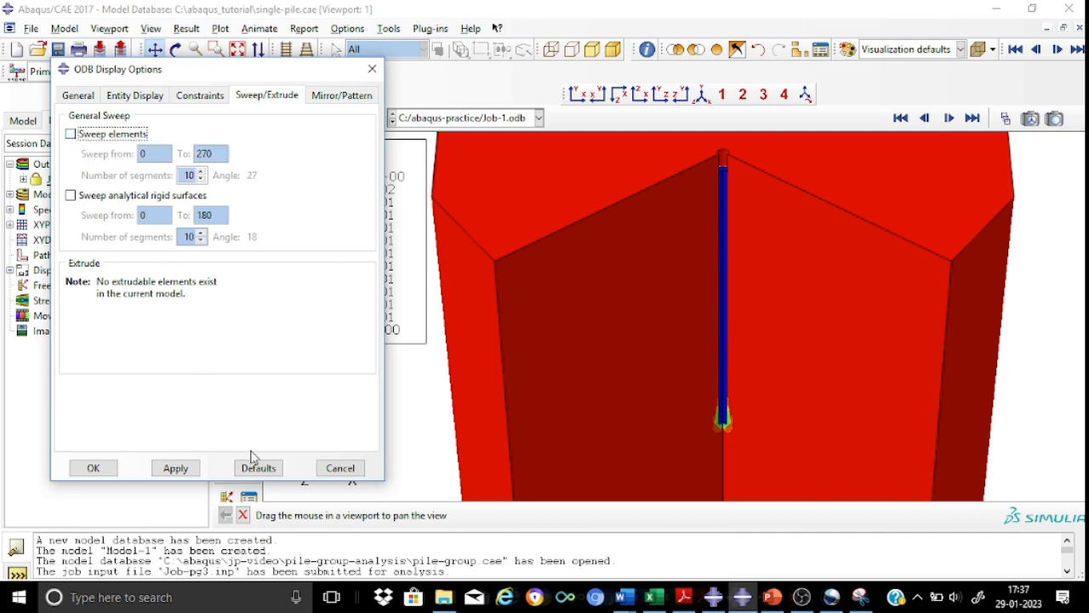
{"action": "left_click", "coordinate": [175, 468]}
{"action": "left_click", "coordinate": [90, 468]}
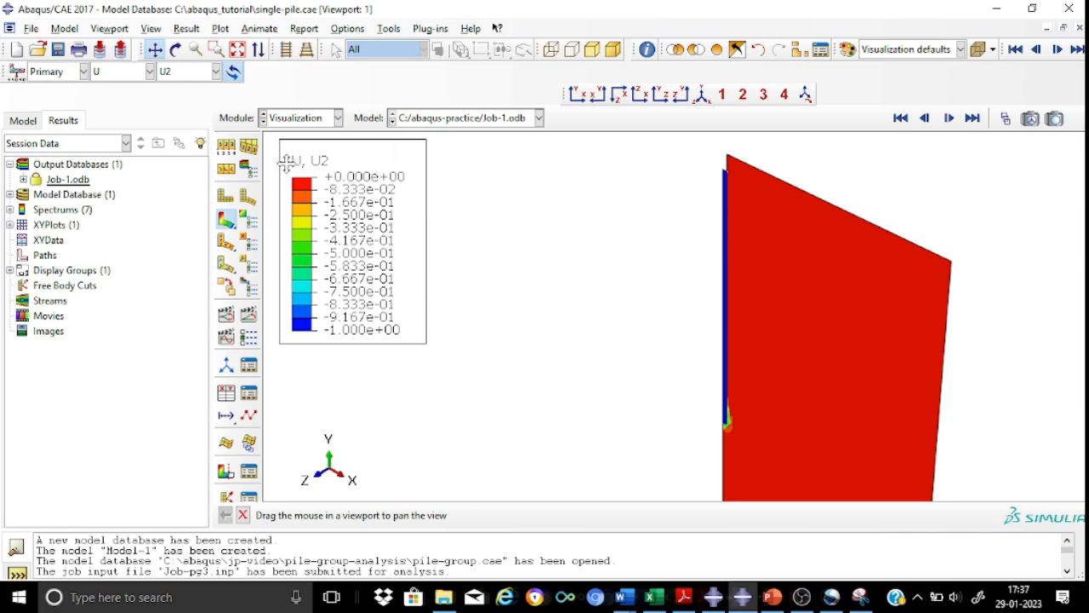
Make exterior edges visible in the common plot options and show the meshed section in the front XY view.
{"action": "left_click", "coordinate": [226, 148]}
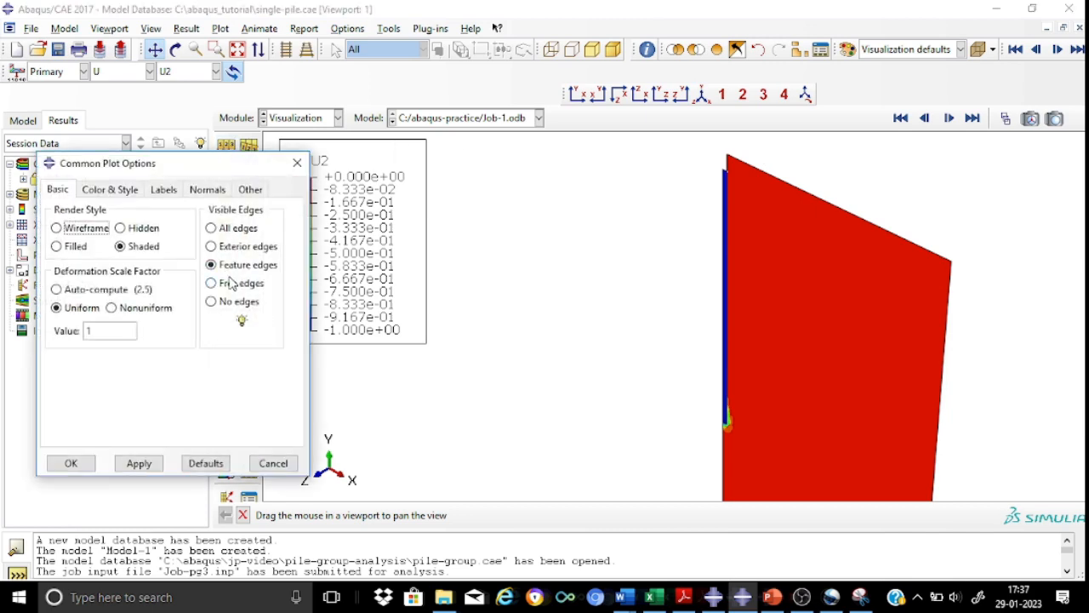
{"action": "left_click", "coordinate": [238, 247]}
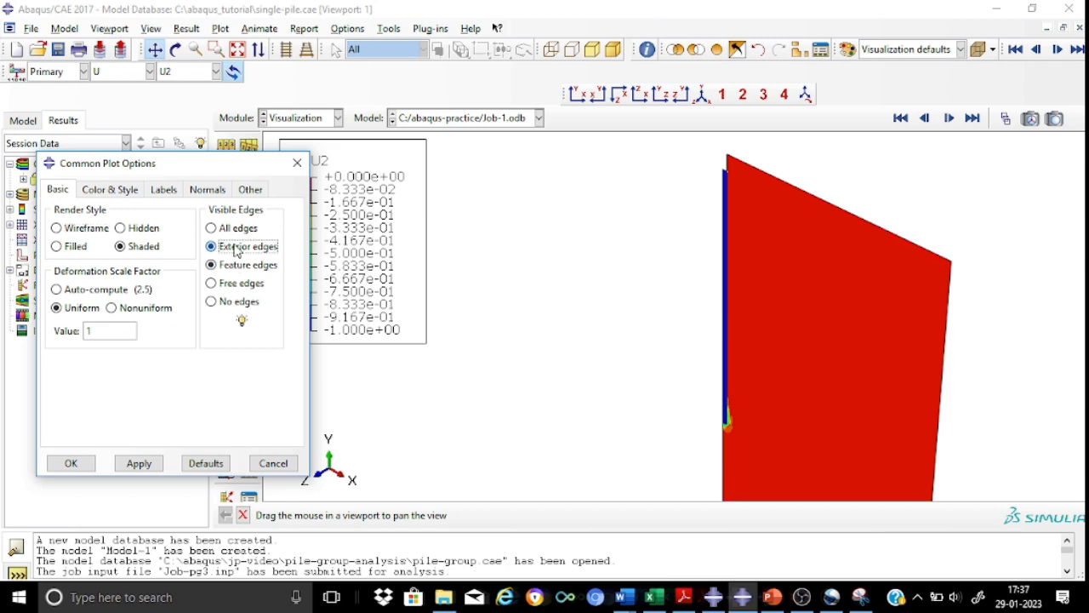
{"action": "left_click", "coordinate": [141, 468]}
{"action": "left_click", "coordinate": [72, 463]}
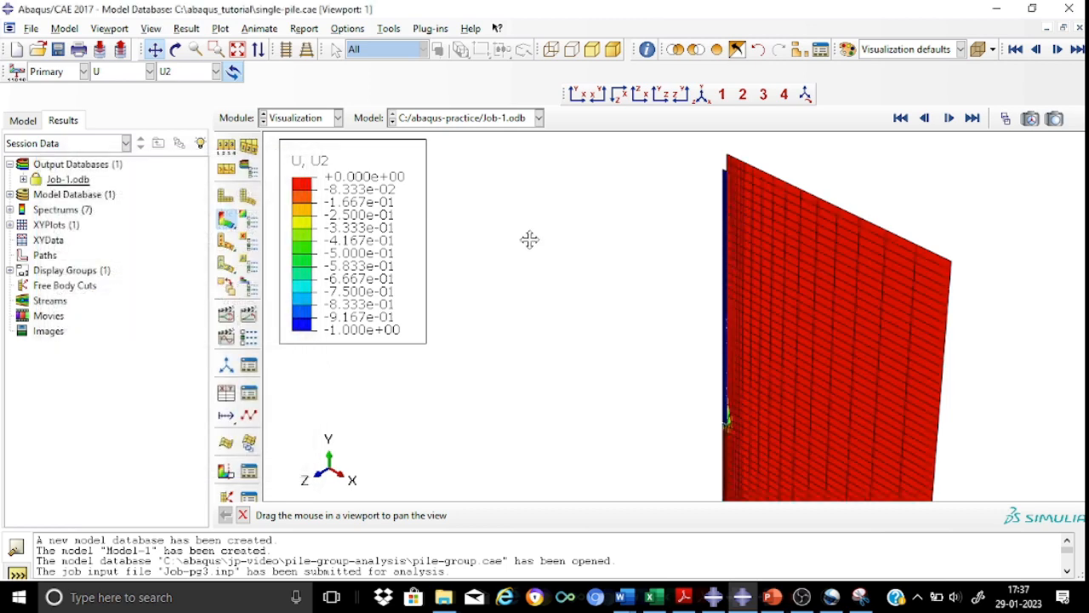
{"action": "left_click", "coordinate": [576, 95]}
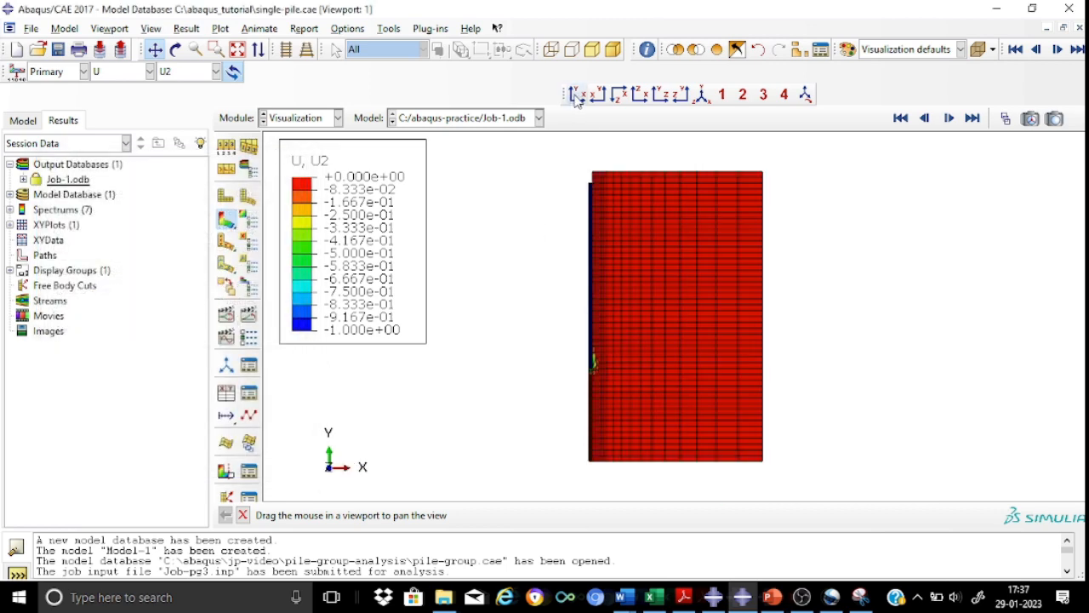
Set the displayed result back to frame 0 of Step-selfweight and close the frame selection.
{"action": "left_click", "coordinate": [1002, 120]}
{"action": "left_click_drag", "start_coordinate": [194, 336], "coordinate": [91, 334]}
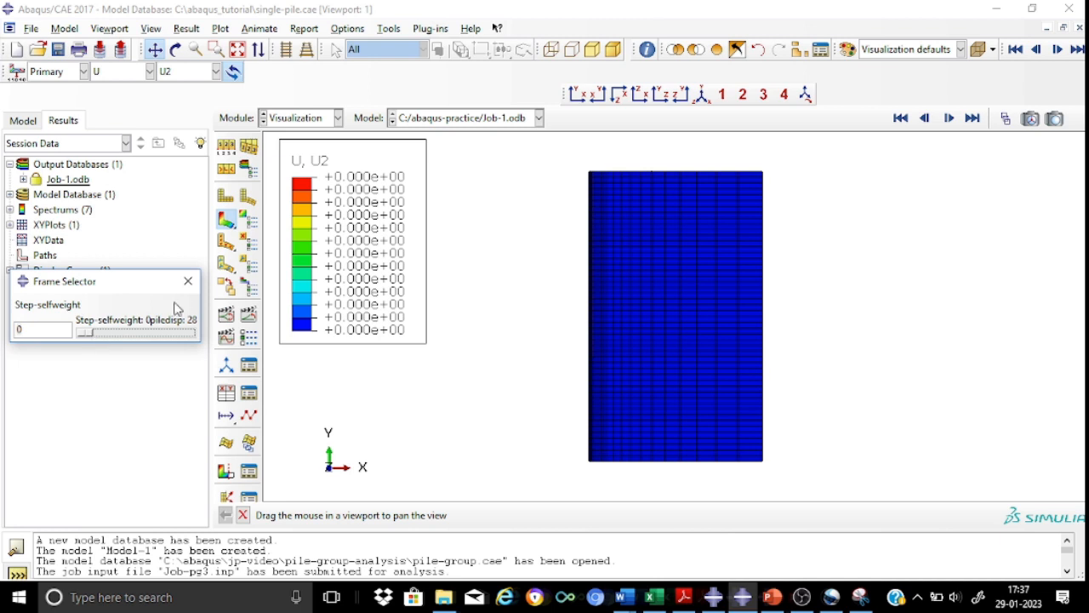
{"action": "left_click", "coordinate": [188, 280]}
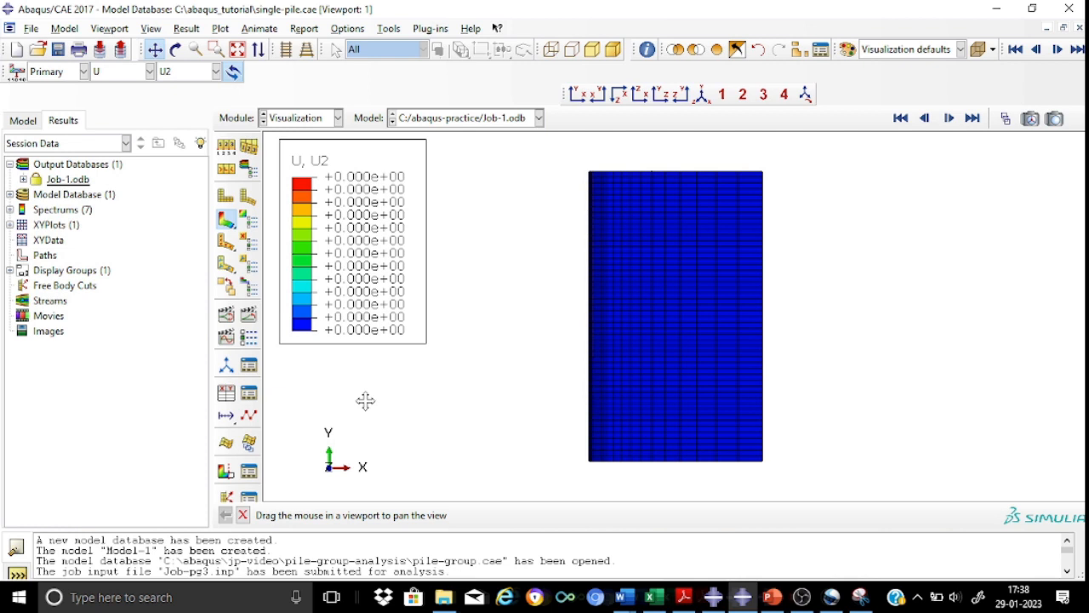
Set up XY data from ODB field output at the Unique Nodal position with variables RF2 and U2.
{"action": "left_click", "coordinate": [227, 395]}
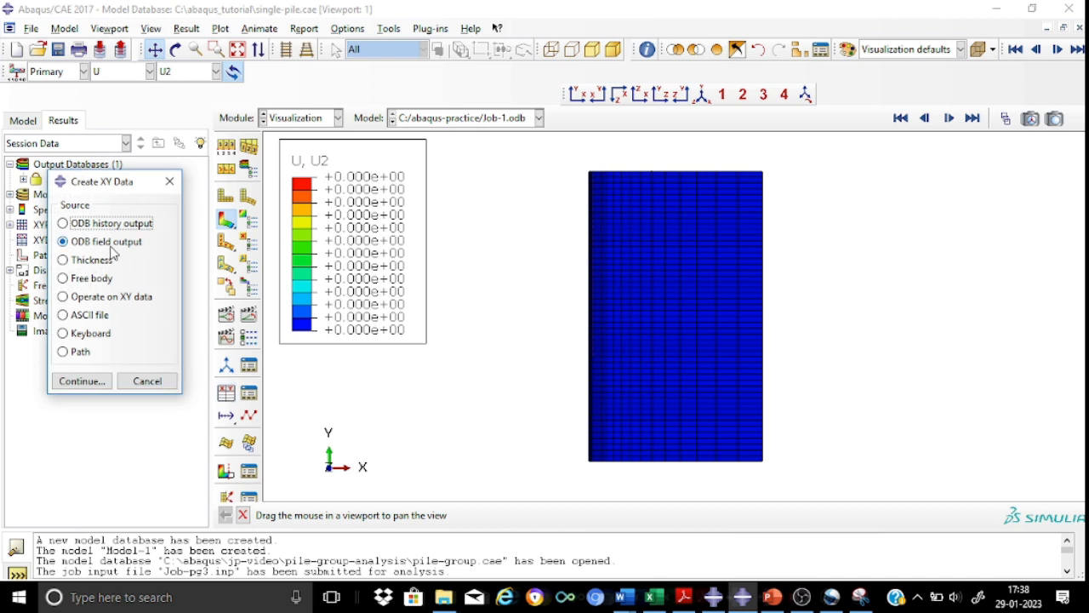
{"action": "left_click", "coordinate": [82, 381]}
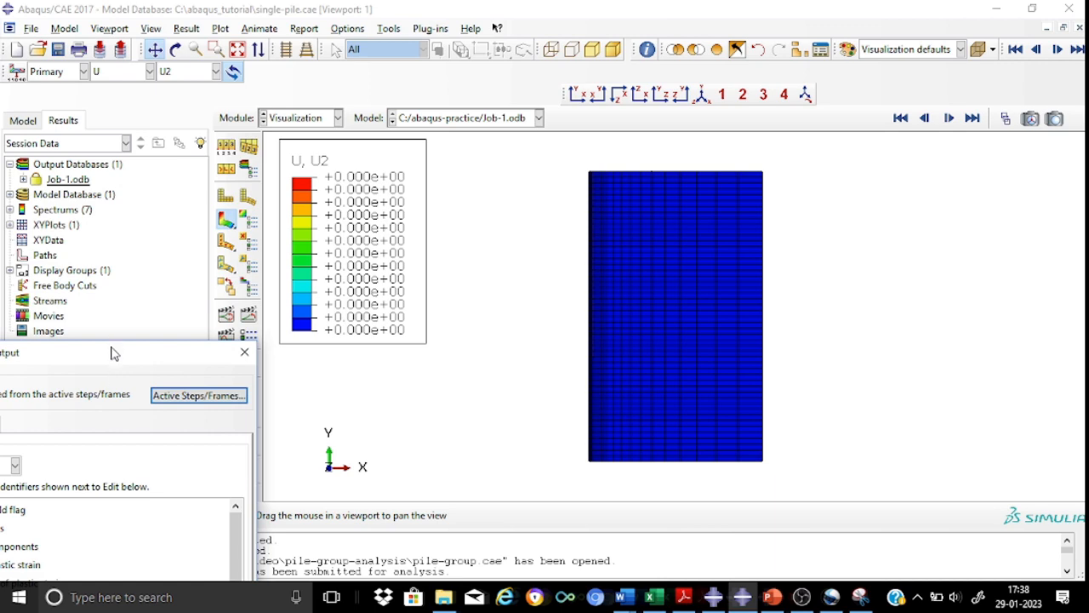
{"action": "left_click_drag", "start_coordinate": [110, 363], "coordinate": [337, 106]}
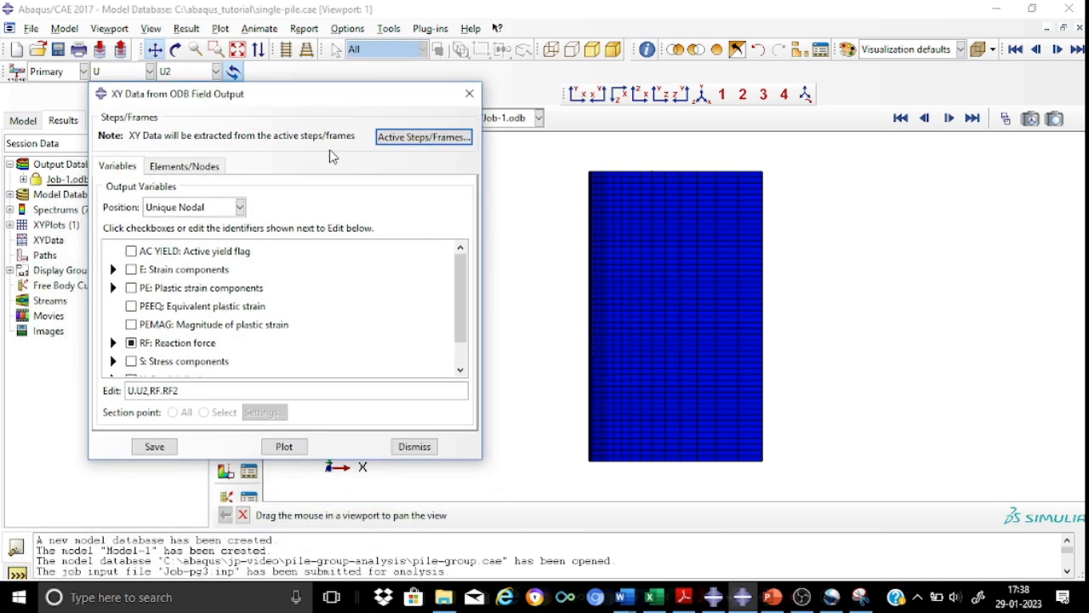
{"action": "left_click_drag", "start_coordinate": [464, 290], "coordinate": [460, 322]}
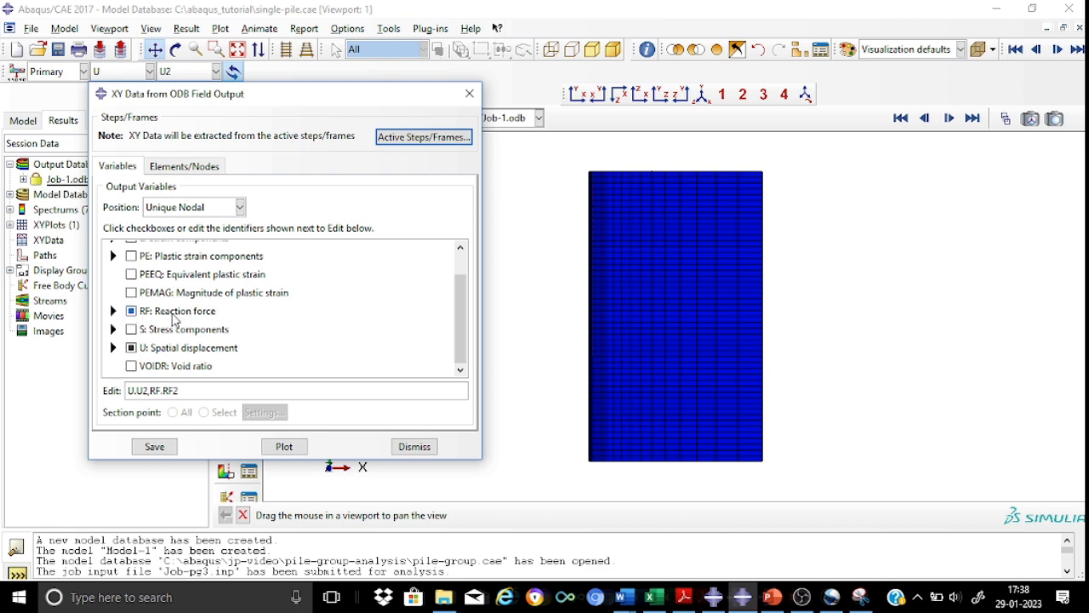
{"action": "left_click", "coordinate": [115, 312]}
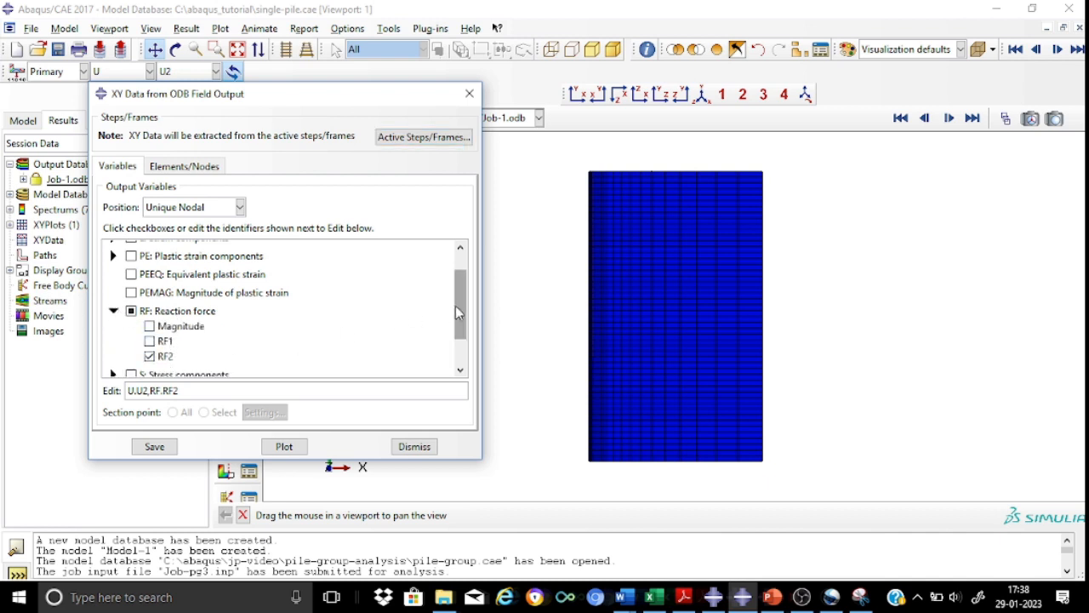
{"action": "left_click_drag", "start_coordinate": [457, 311], "coordinate": [458, 338]}
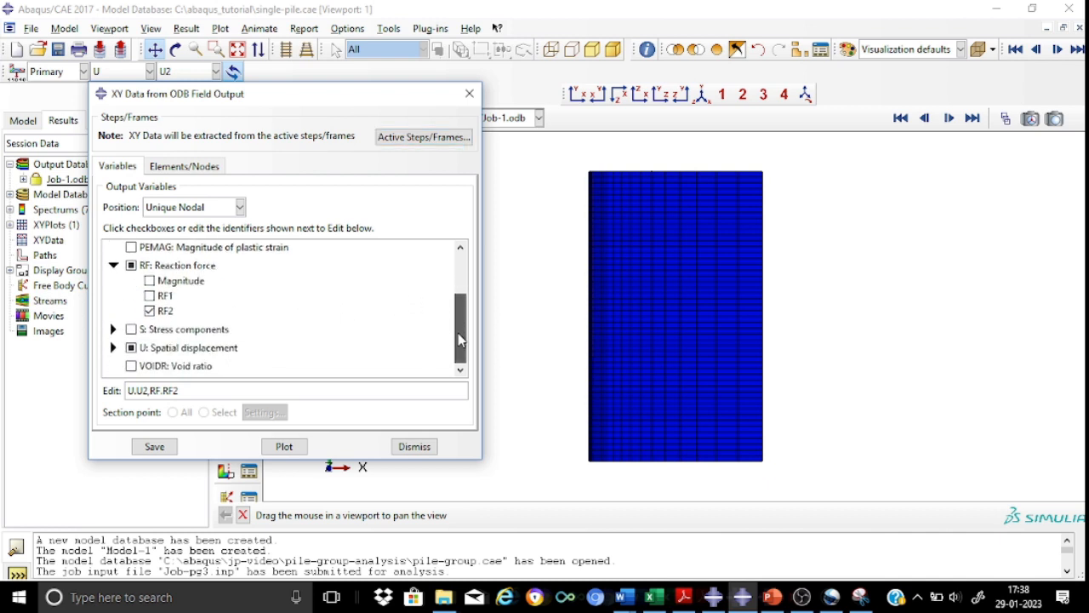
{"action": "left_click", "coordinate": [112, 348]}
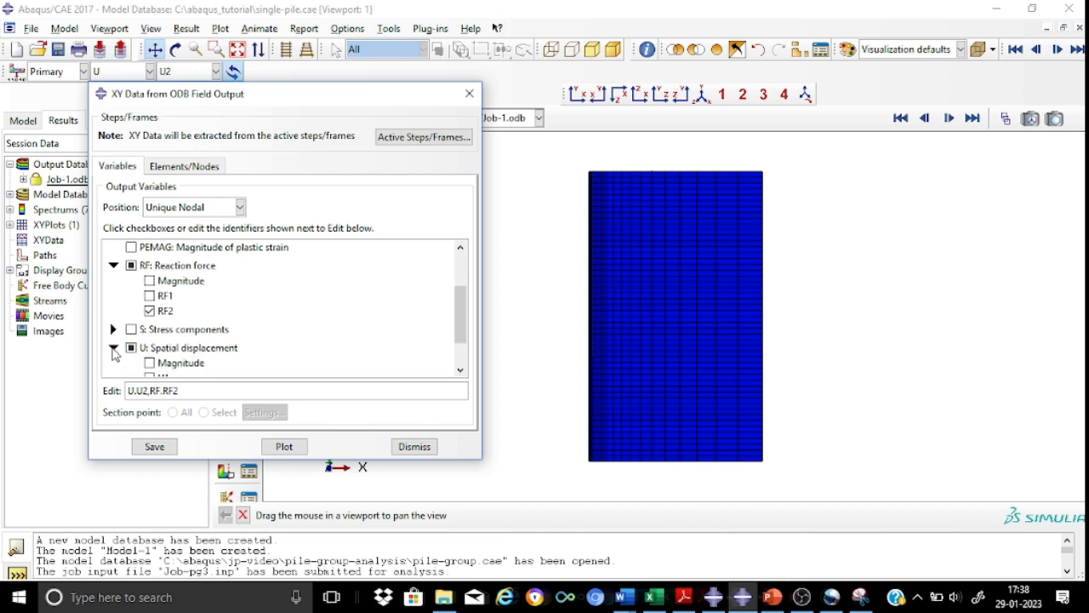
{"action": "scroll", "coordinate": [466, 311], "scroll_direction": "down", "scroll_amount": 1}
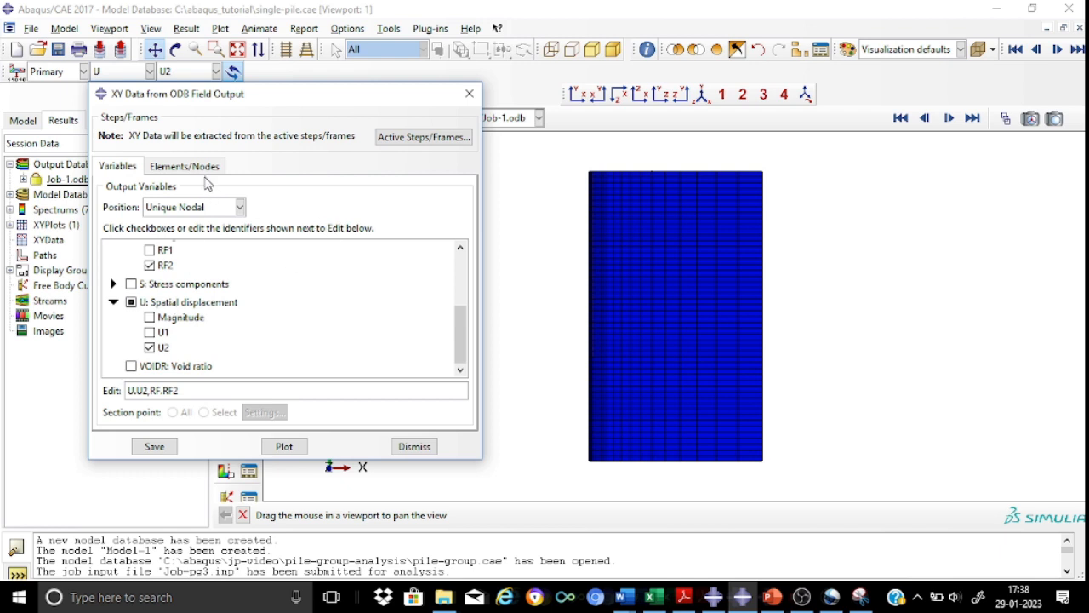
Pick a node on the pile head in the viewport with item highlighting on, and plot its RF2 and U2 curves against time.
{"action": "left_click", "coordinate": [194, 169]}
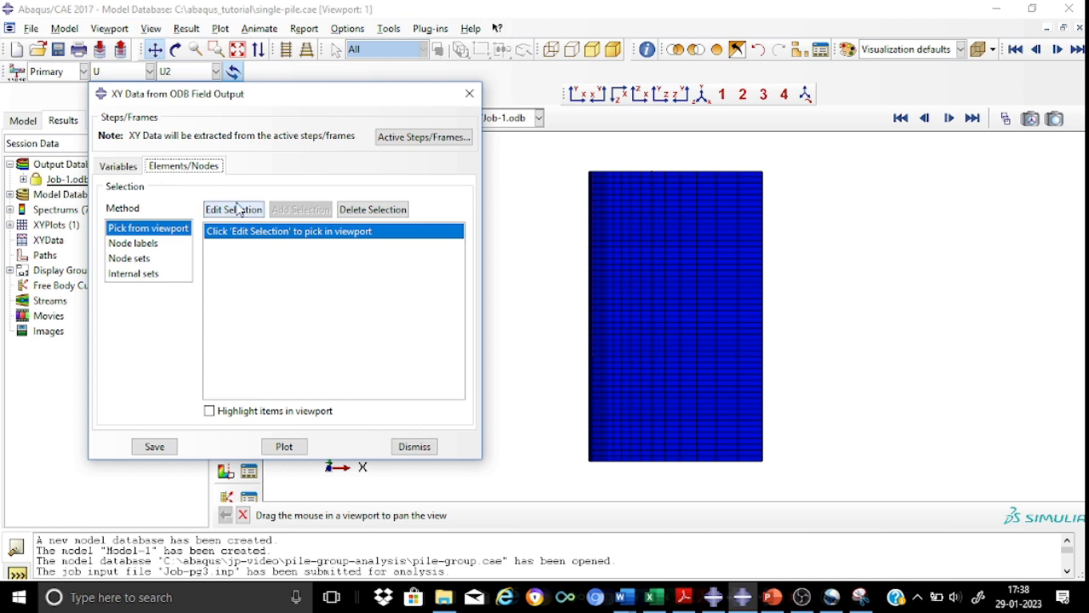
{"action": "left_click", "coordinate": [210, 412]}
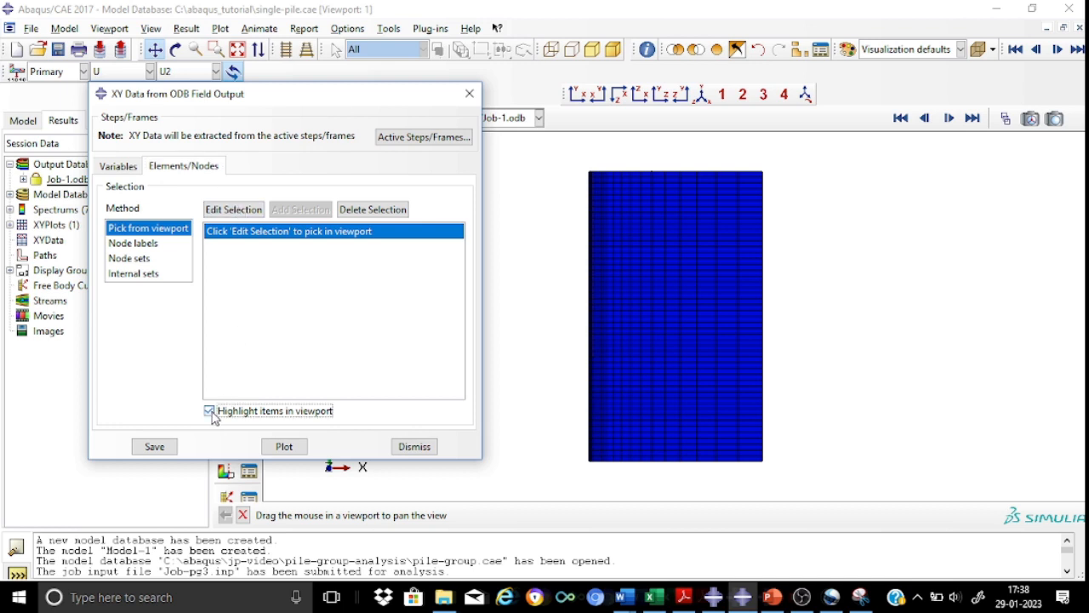
{"action": "scroll", "coordinate": [591, 161], "scroll_direction": "down", "scroll_amount": 6}
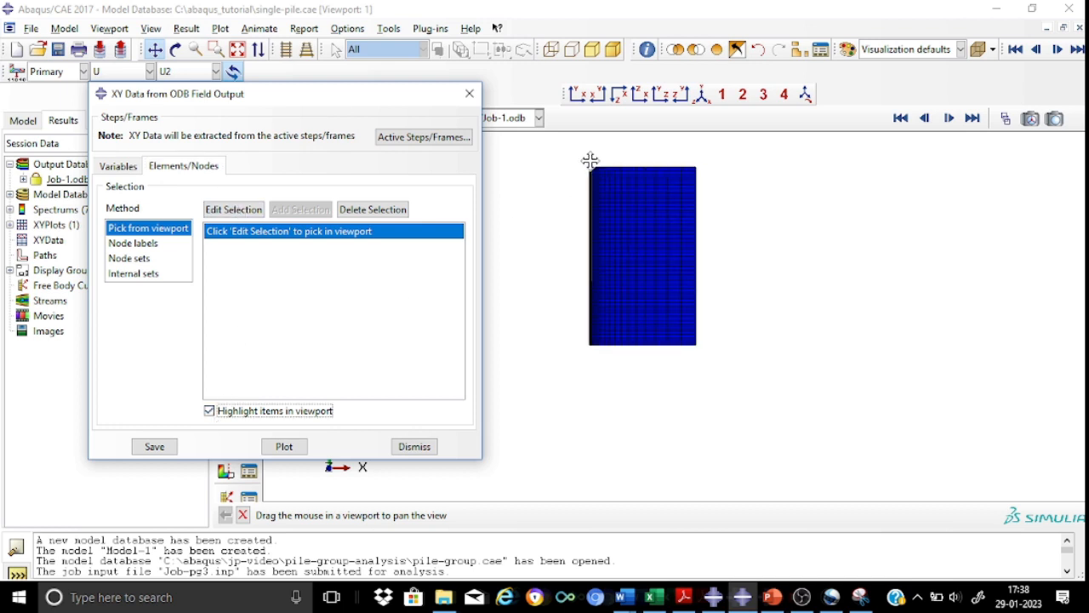
{"action": "scroll", "coordinate": [590, 160], "scroll_direction": "down", "scroll_amount": 1}
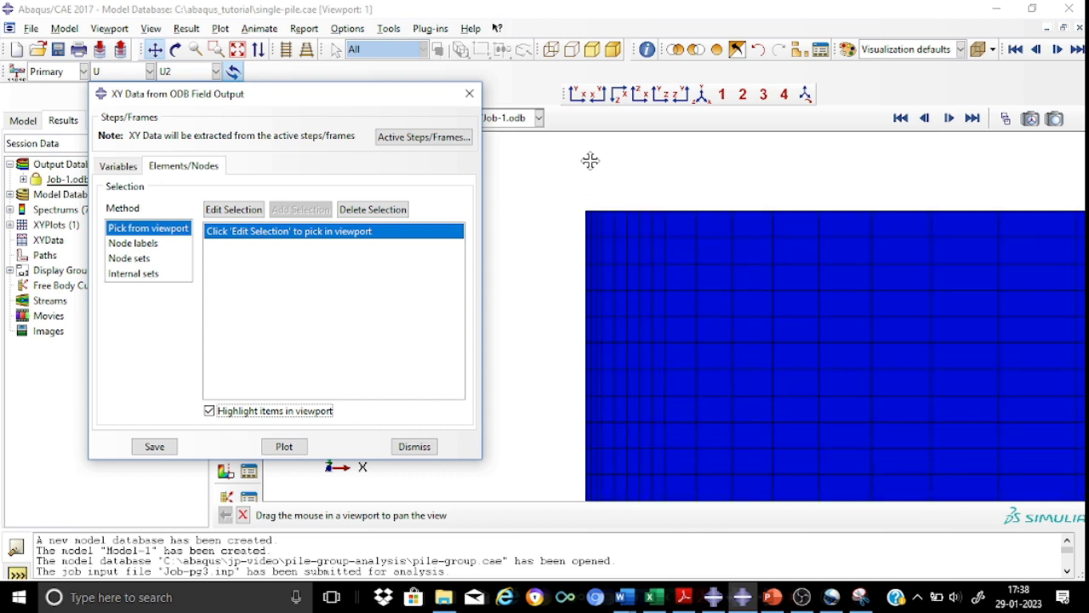
{"action": "left_click", "coordinate": [234, 211]}
{"action": "scroll", "coordinate": [616, 211], "scroll_direction": "down", "scroll_amount": 3}
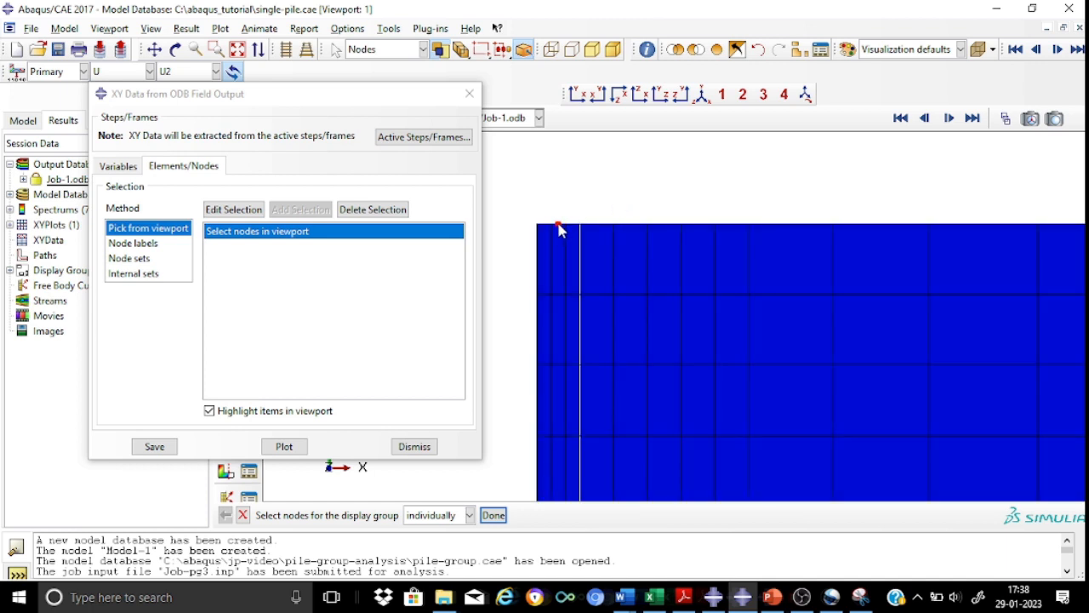
{"action": "left_click", "coordinate": [286, 447]}
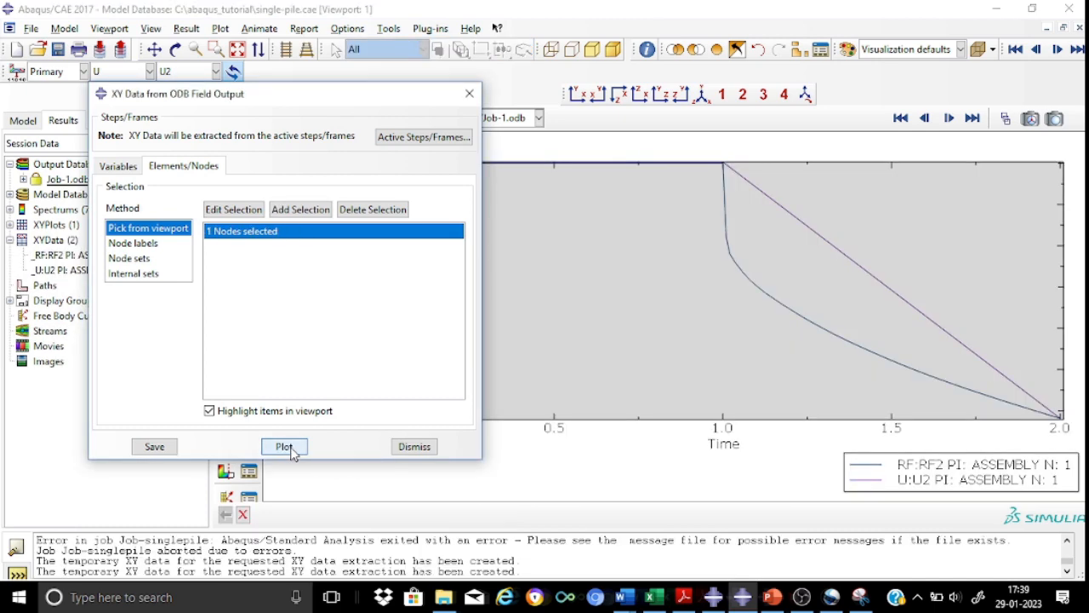
{"action": "left_click", "coordinate": [469, 93]}
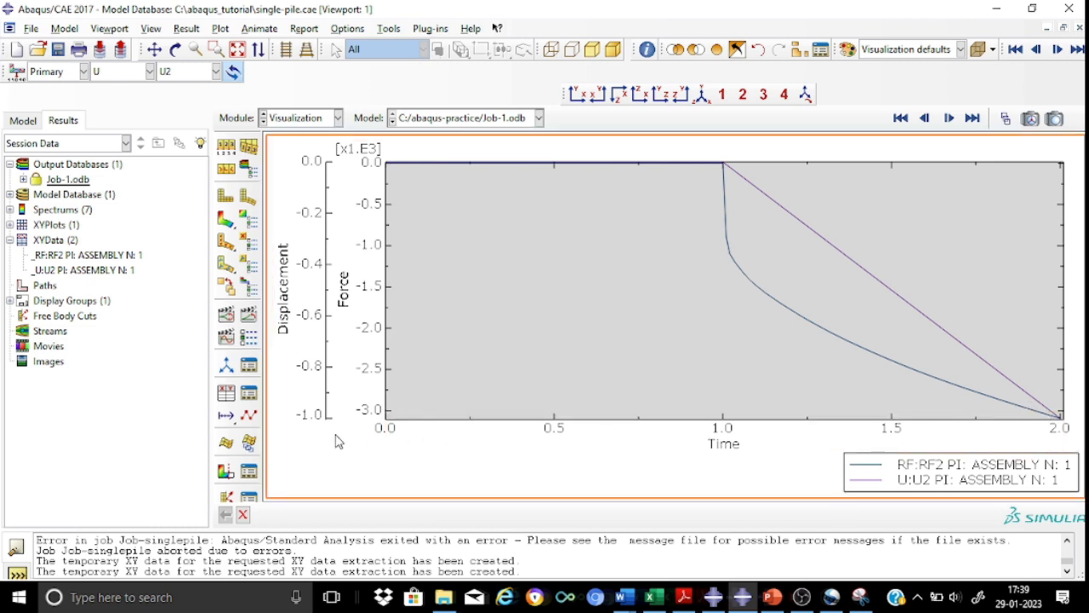
Open the RF2 XY data, examine its time and force values to the last row, and select both columns.
{"action": "left_click", "coordinate": [94, 255]}
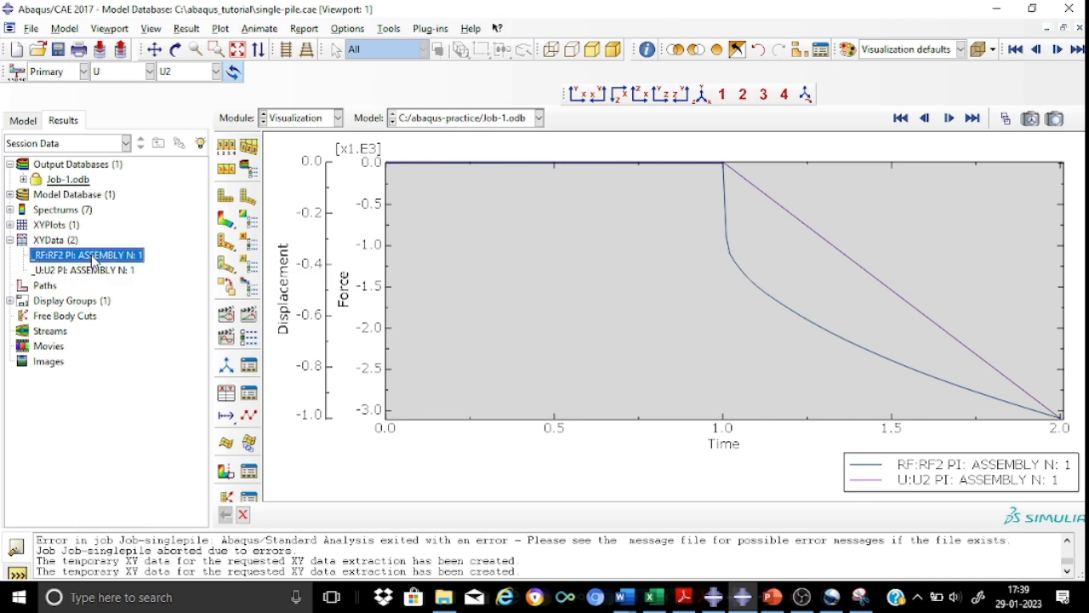
{"action": "right_click", "coordinate": [93, 258]}
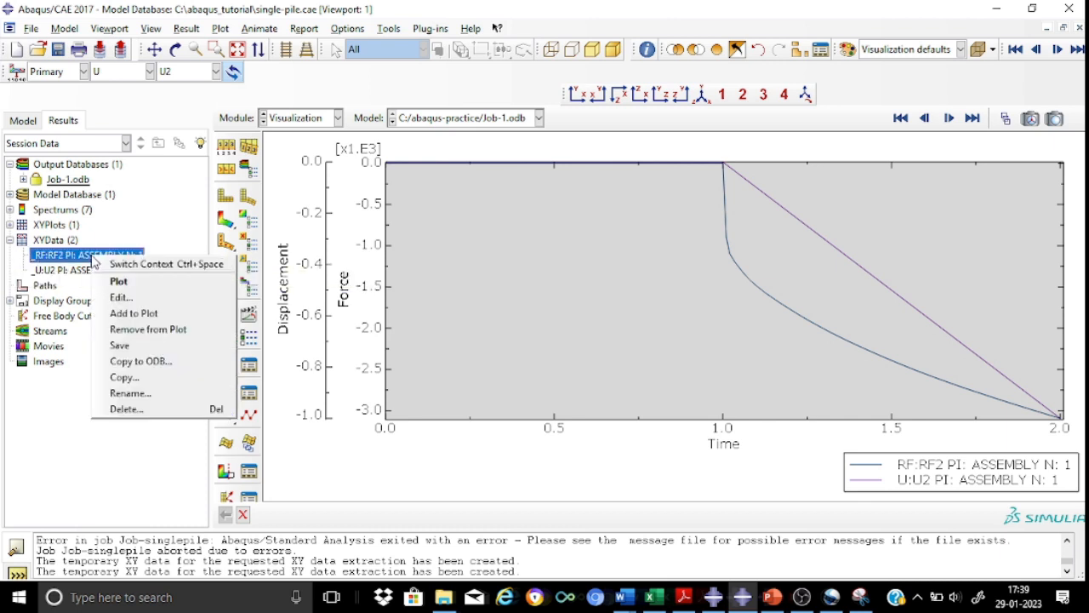
{"action": "left_click", "coordinate": [119, 299]}
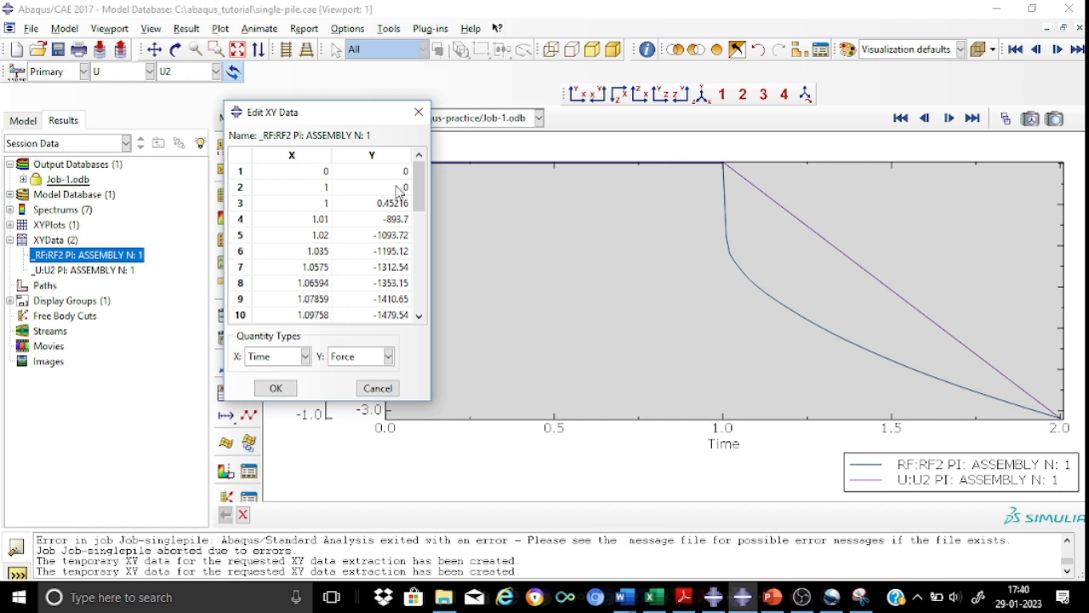
{"action": "left_click_drag", "start_coordinate": [428, 187], "coordinate": [429, 312]}
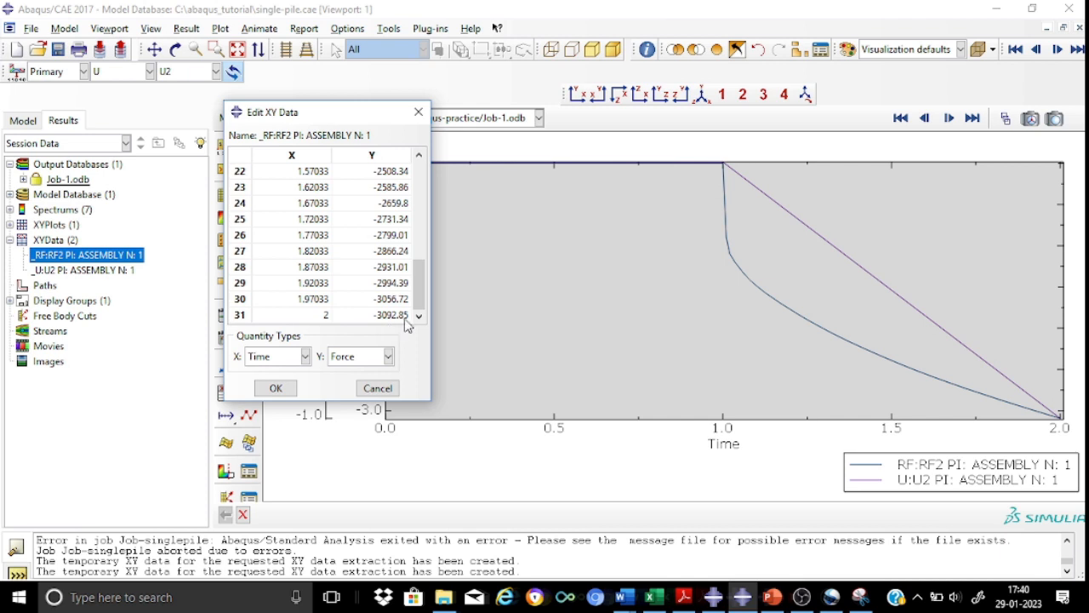
{"action": "left_click", "coordinate": [292, 155]}
{"action": "left_click_drag", "start_coordinate": [292, 156], "coordinate": [371, 156]}
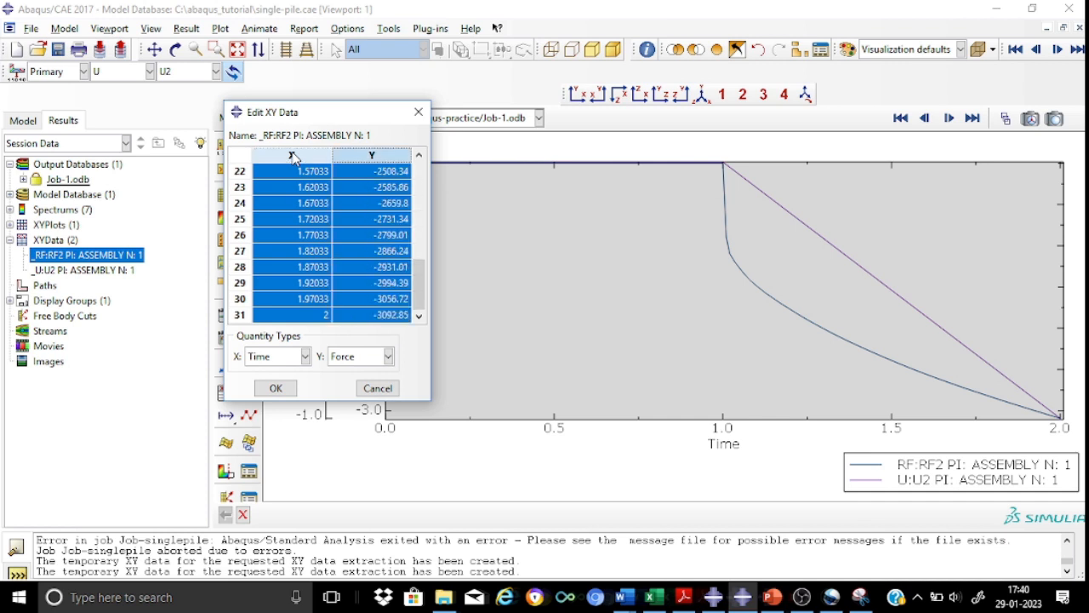
{"action": "left_click", "coordinate": [418, 114]}
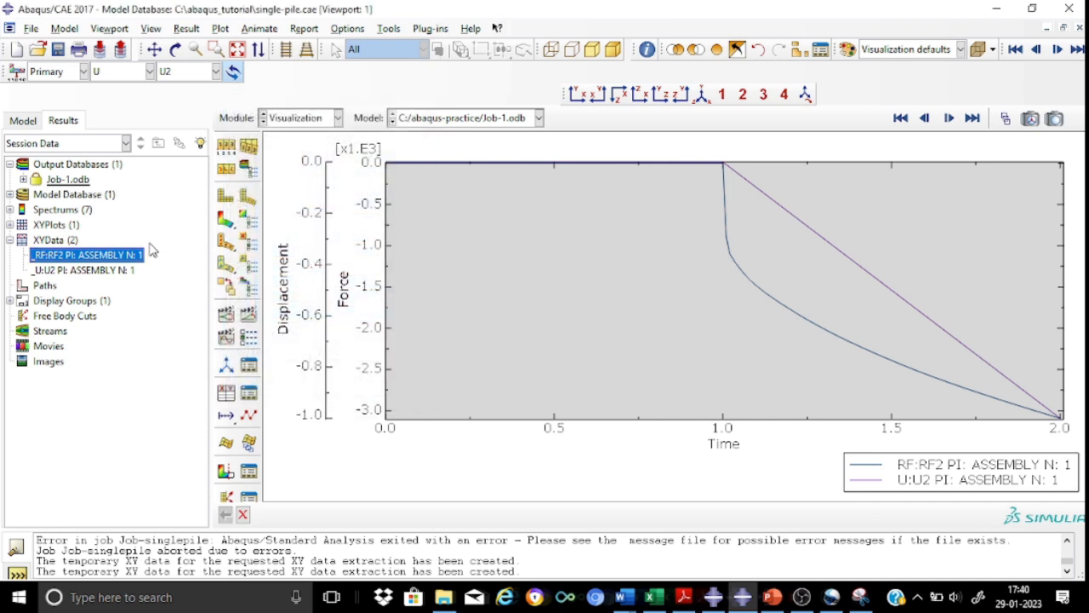
Open the U2 XY data and examine its time and displacement values to the last row.
{"action": "left_click", "coordinate": [108, 270]}
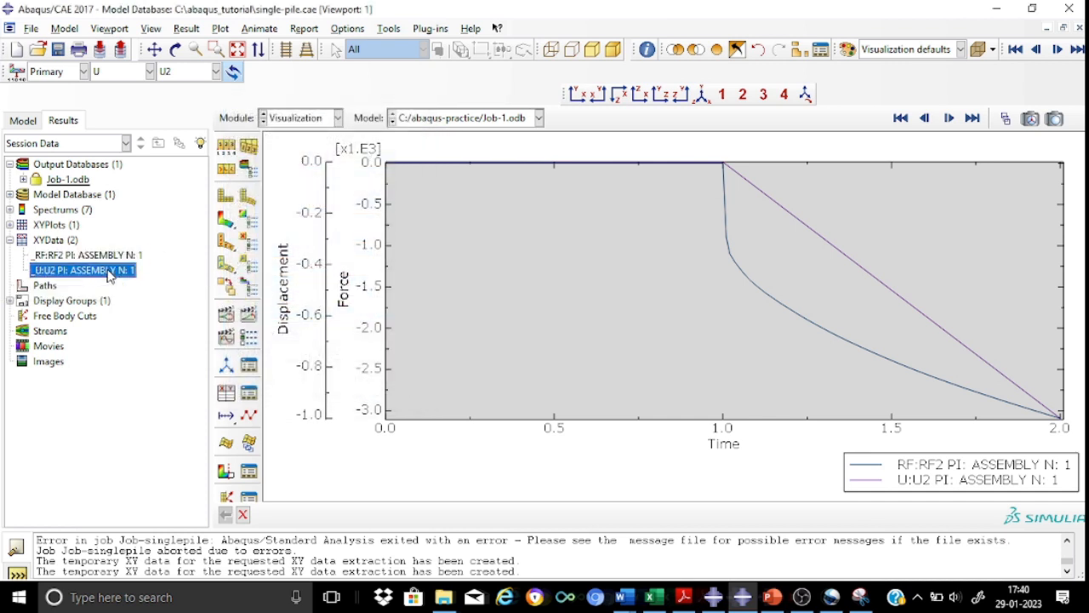
{"action": "right_click", "coordinate": [109, 274]}
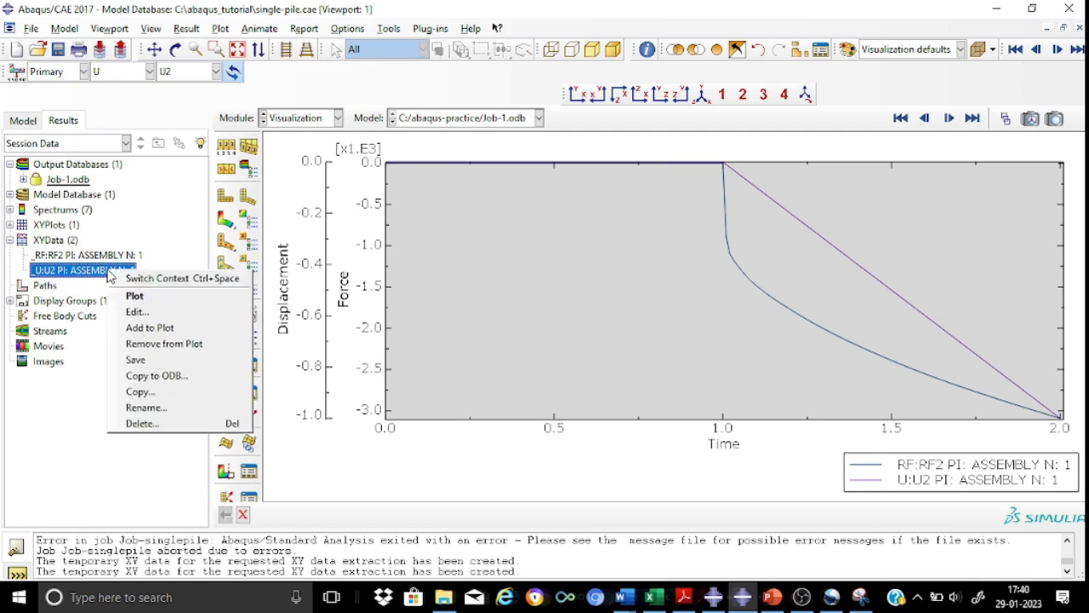
{"action": "left_click", "coordinate": [133, 312]}
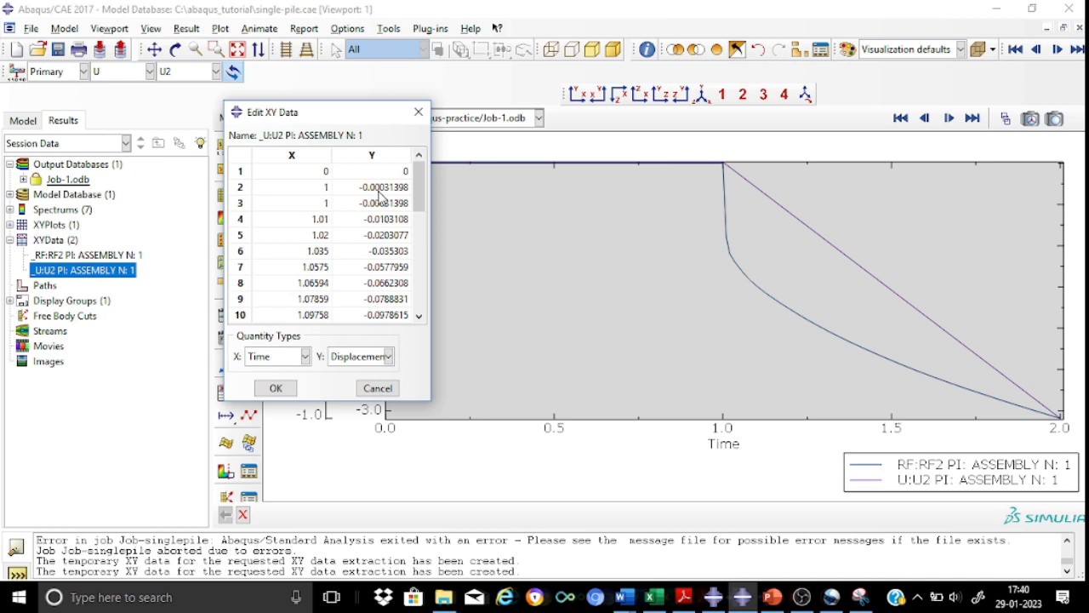
{"action": "left_click_drag", "start_coordinate": [418, 190], "coordinate": [417, 290]}
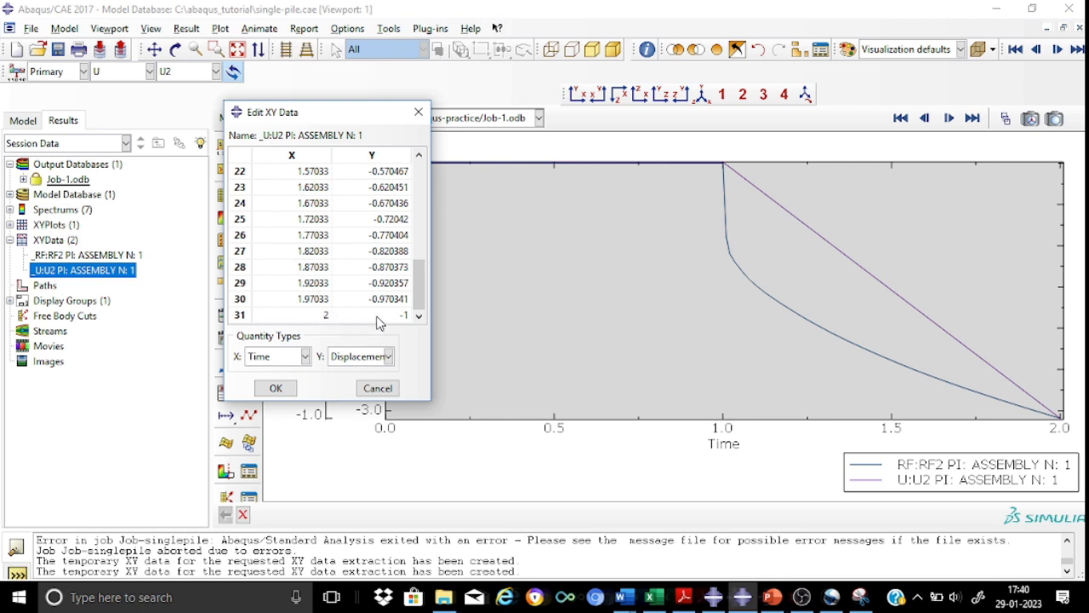
{"action": "left_click", "coordinate": [417, 112]}
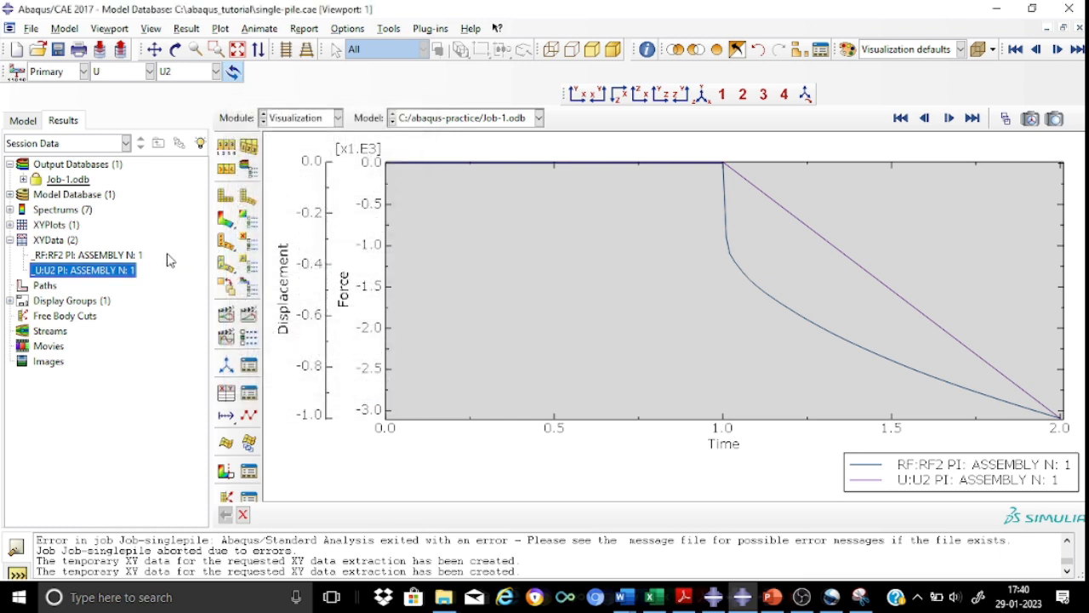
Switch to the description-videos.xlsx workbook in Excel and examine the load-disp-plot chart beside the reaction force and U2 data.
{"action": "mouse_move", "coordinate": [655, 601]}
{"action": "left_click", "coordinate": [663, 534]}
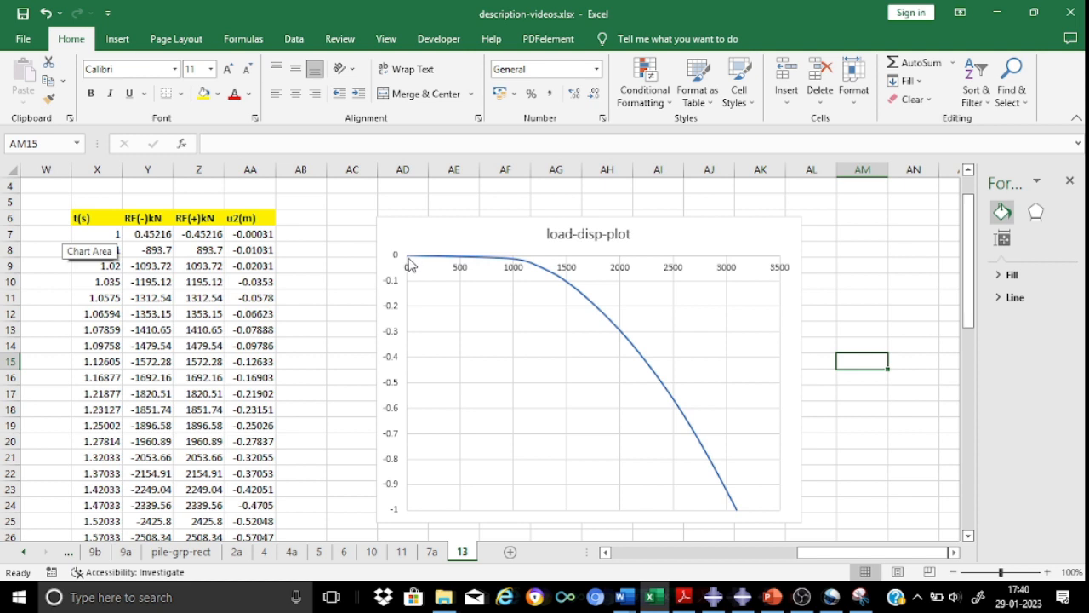
{"action": "mouse_move", "coordinate": [409, 265]}
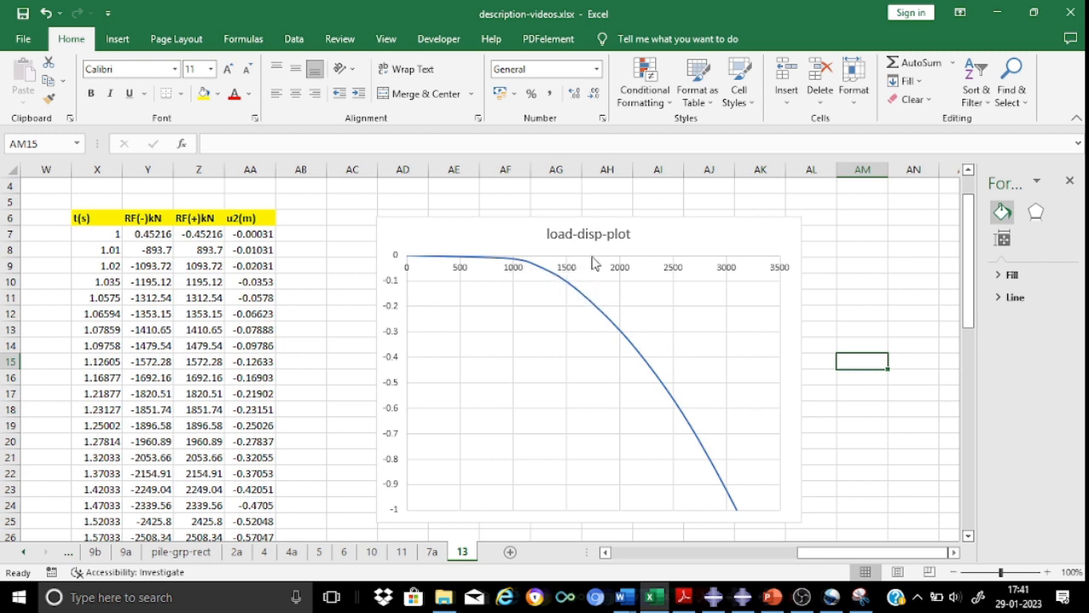
{"action": "left_click", "coordinate": [883, 246]}
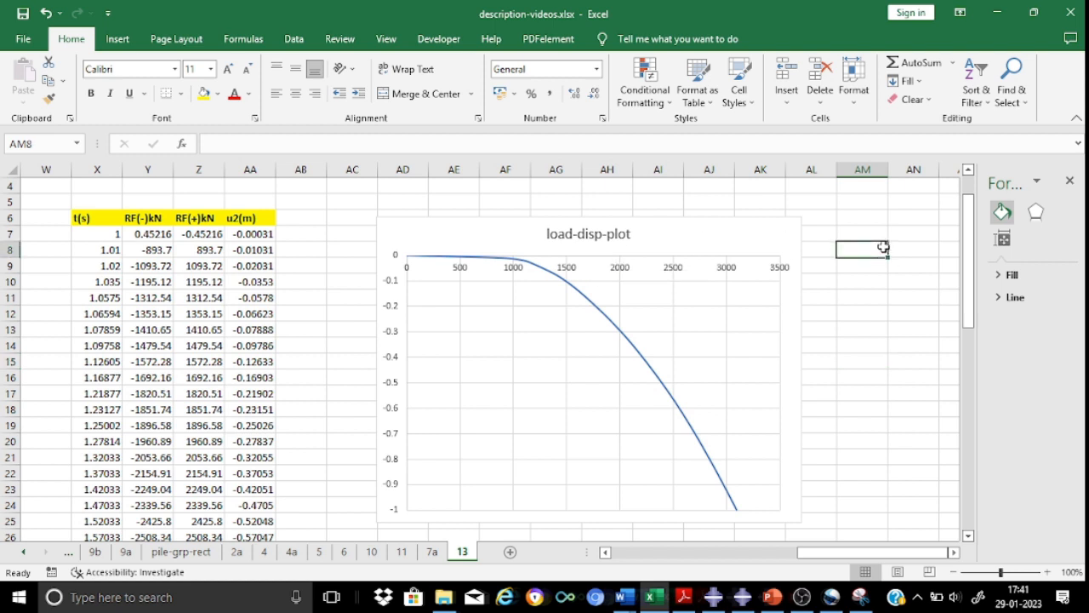